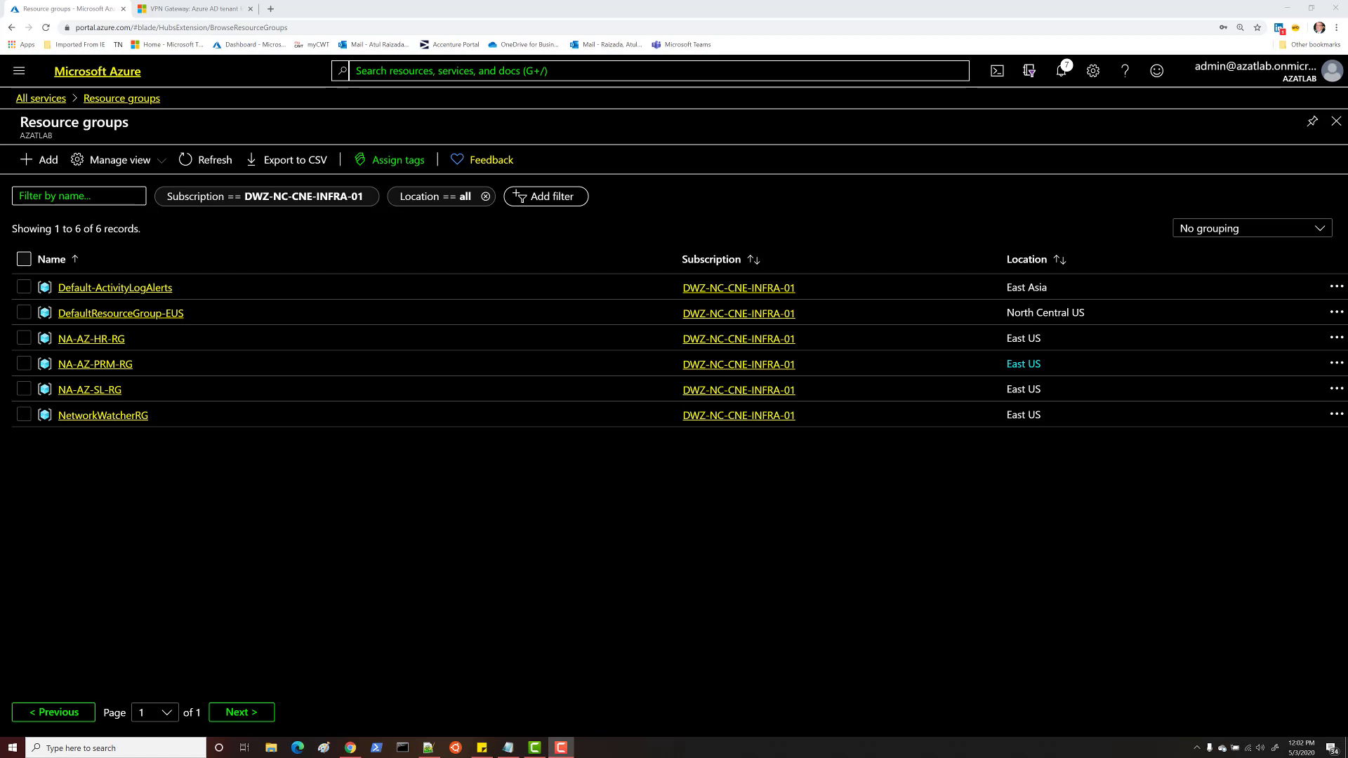
# Step: Open the point-to-site configuration of NA-AZ-VPN in NA-AZ-PRM-RG to review its pool, protocols and authentication
pyautogui.click(109, 370)
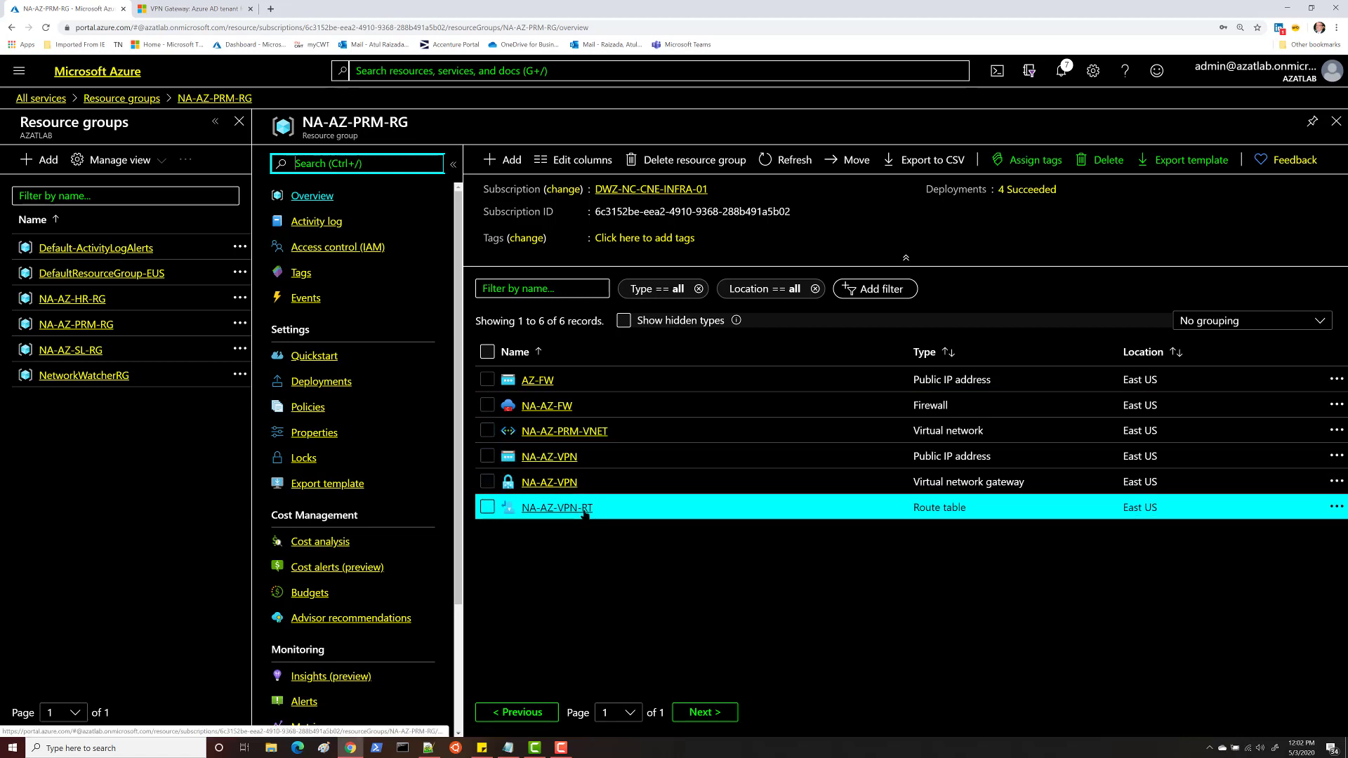
pyautogui.click(552, 483)
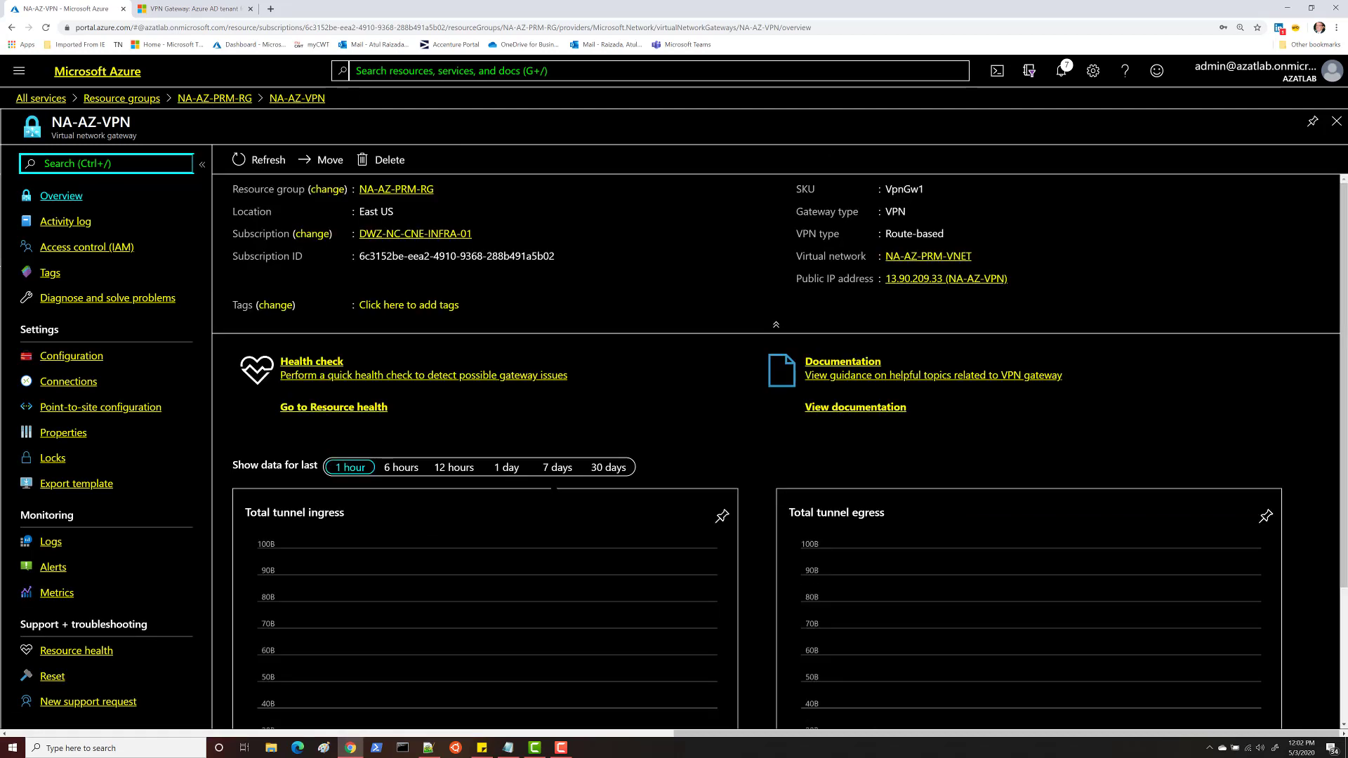
pyautogui.click(127, 416)
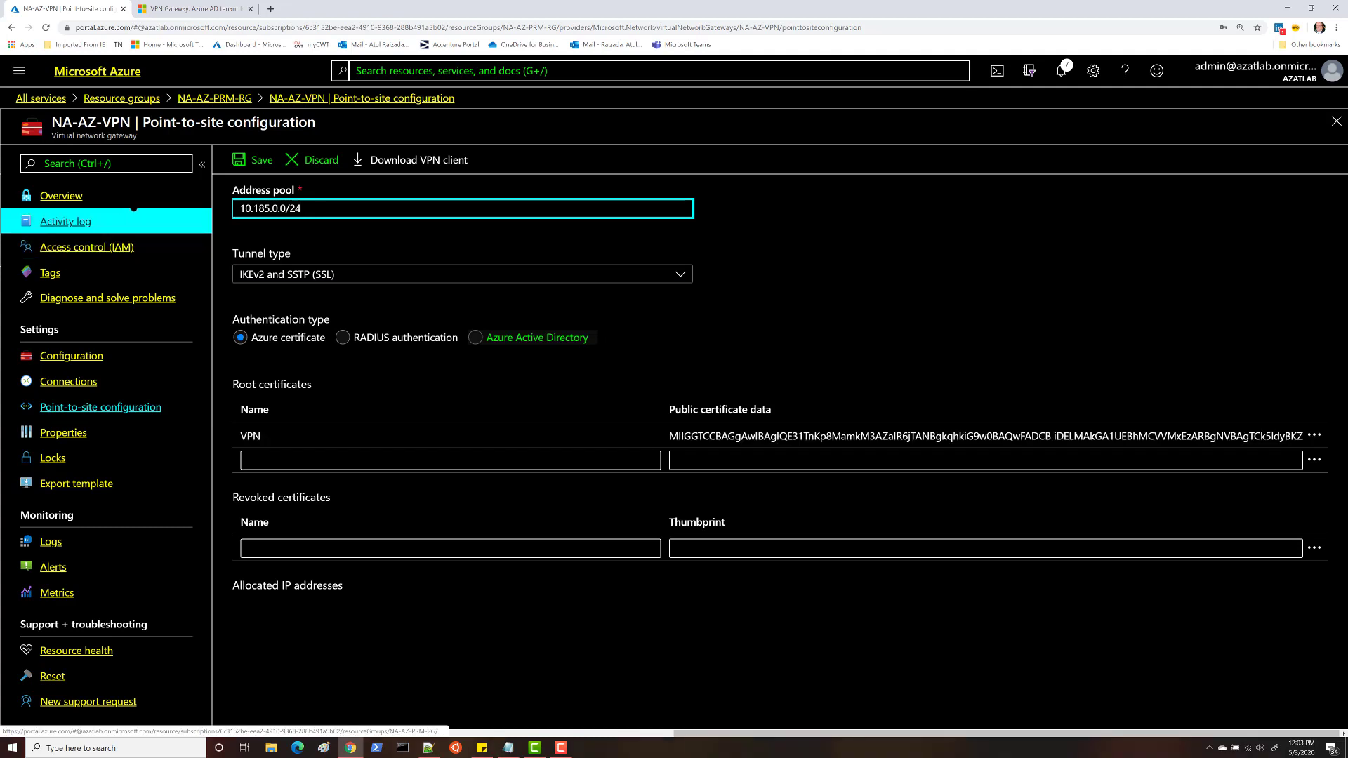
pyautogui.click(107, 199)
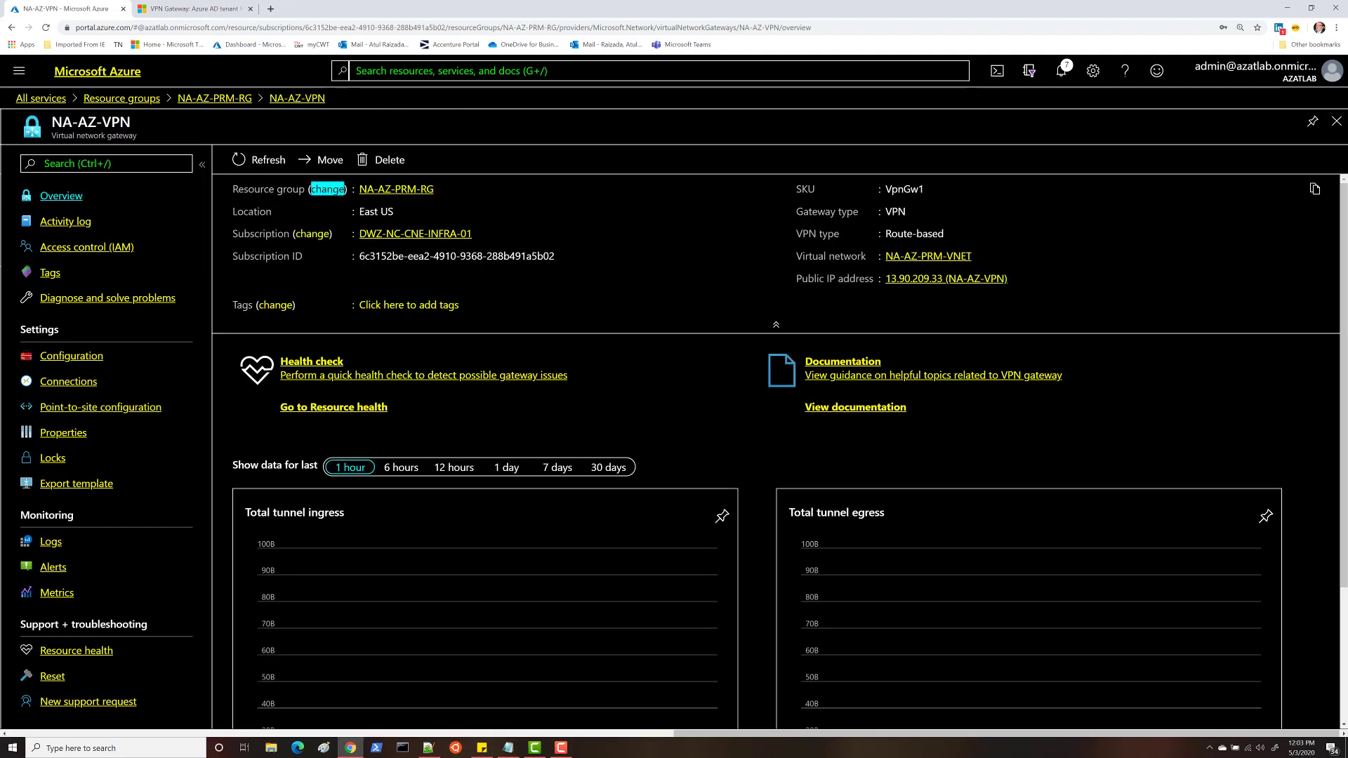
pyautogui.moveTo(925, 190); pyautogui.dragTo(885, 189)
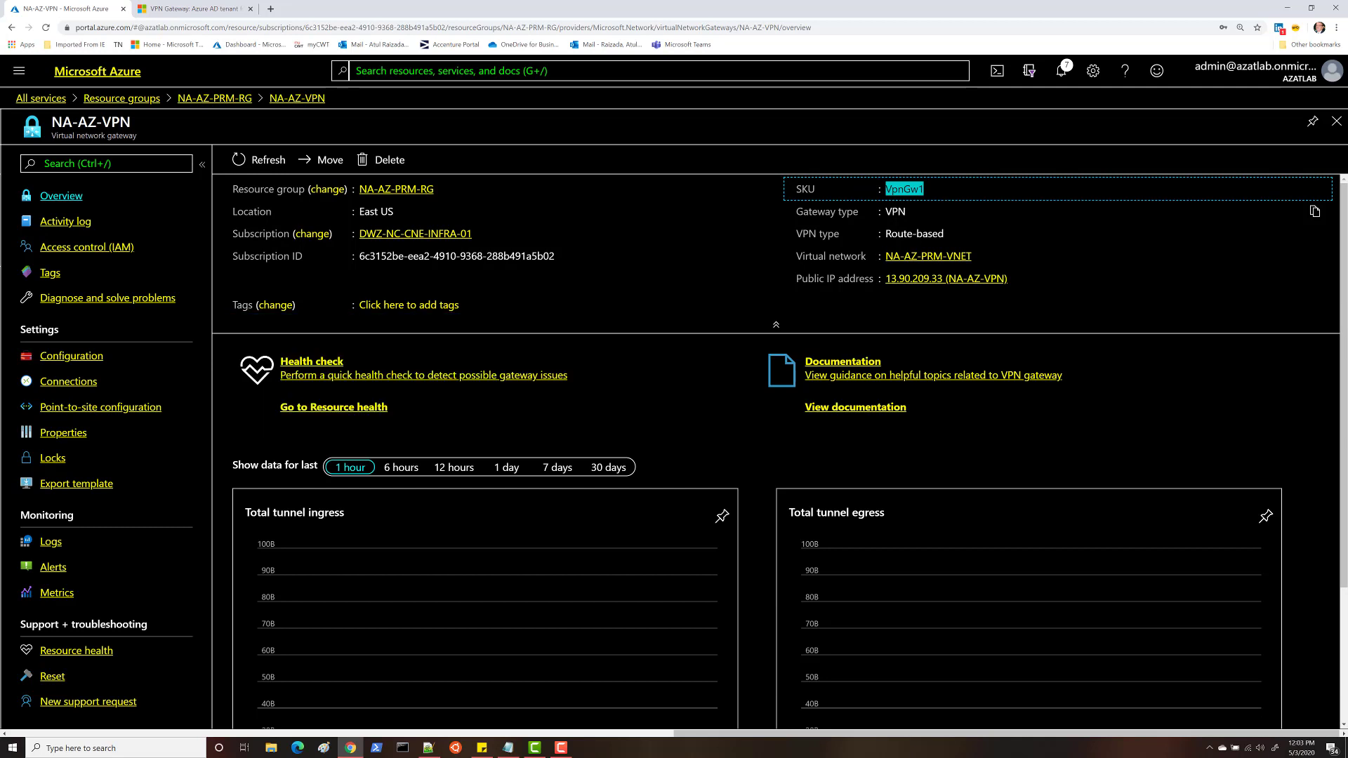
pyautogui.click(107, 408)
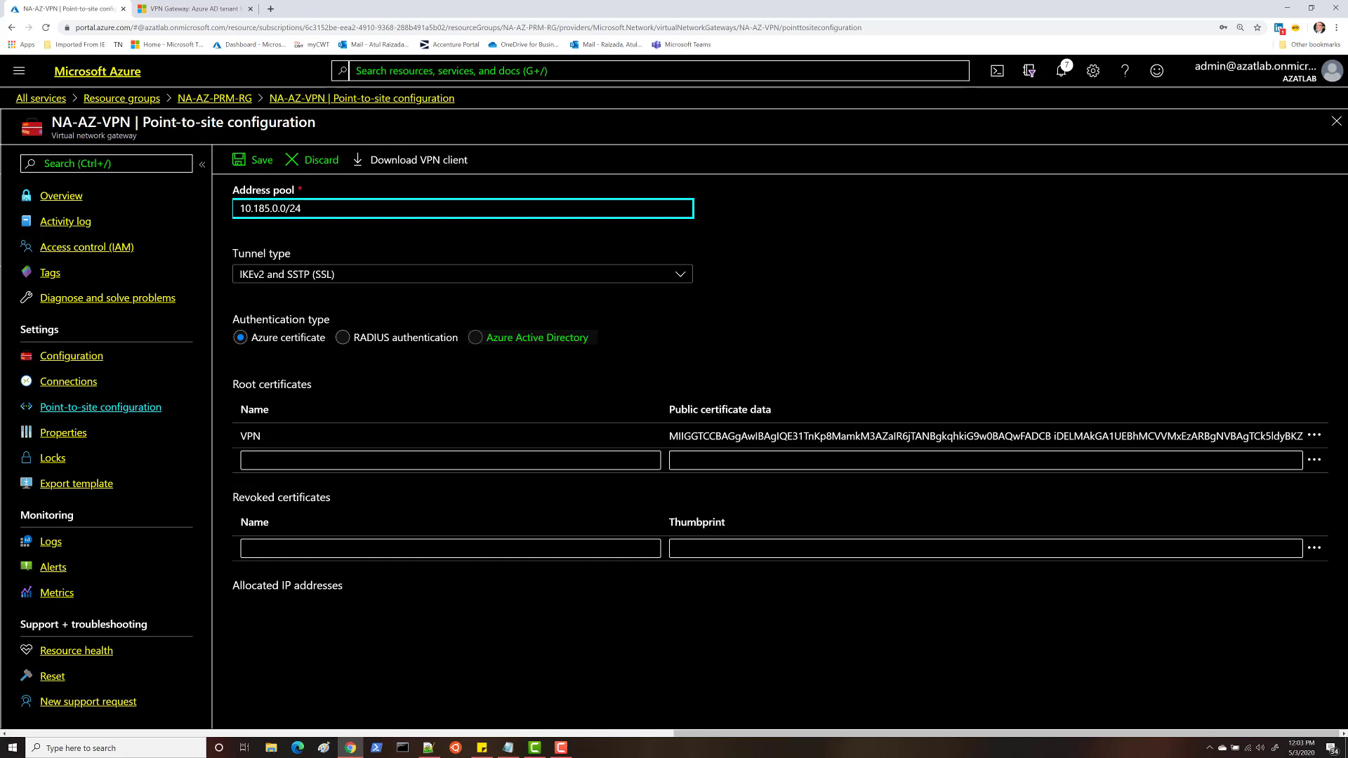
pyautogui.moveTo(302, 208); pyautogui.dragTo(234, 209)
# Step: Look through NA-AZ-HR-RG, then open NA-AZ-SL-RG with its VNet, route table and VM NA-AZ-VM01
pyautogui.click(144, 99)
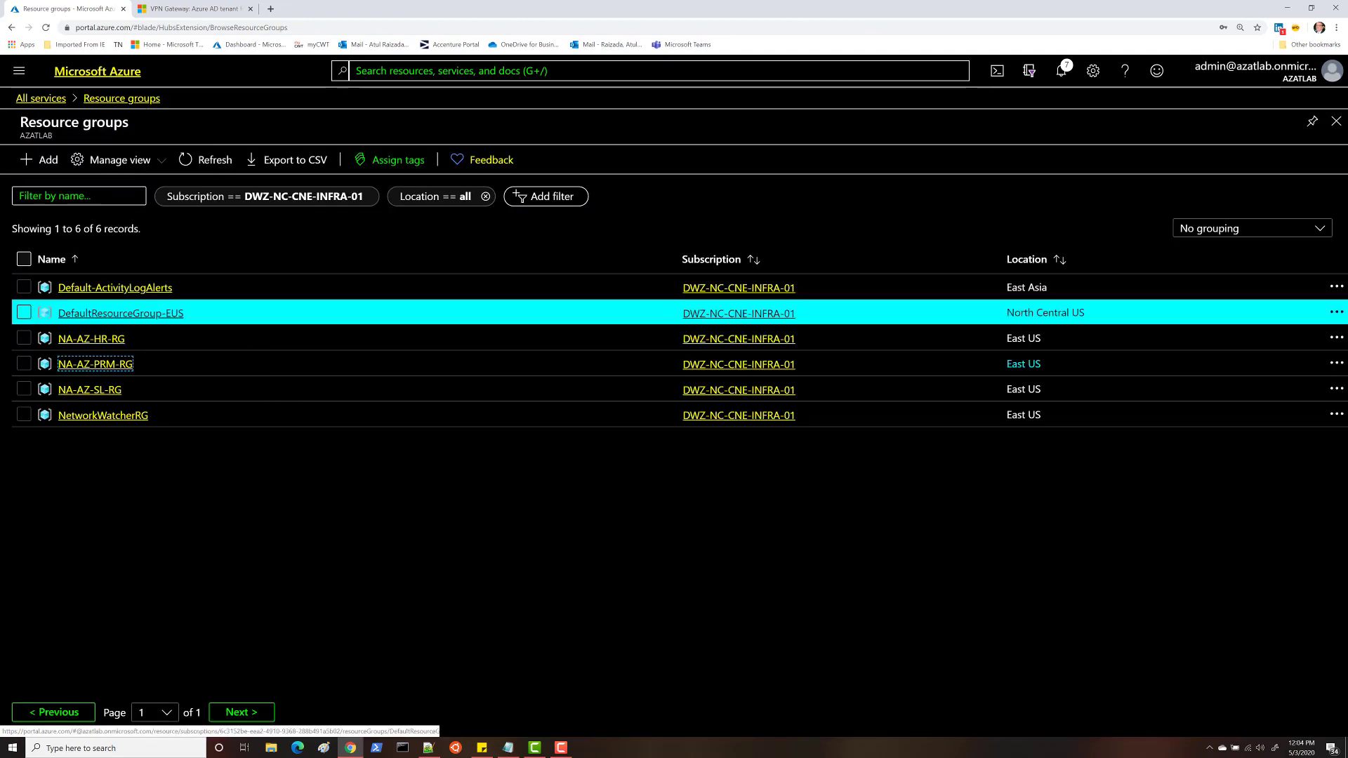
pyautogui.click(118, 342)
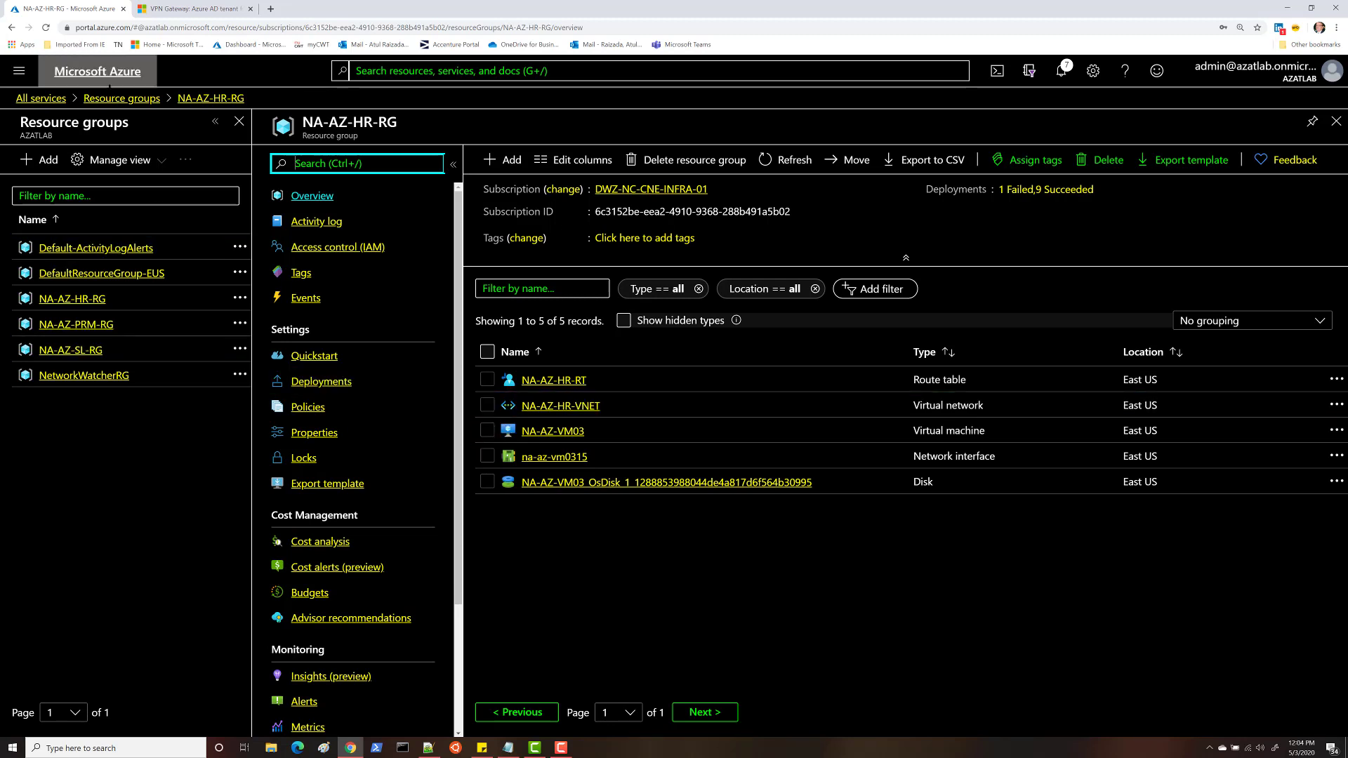
pyautogui.click(121, 98)
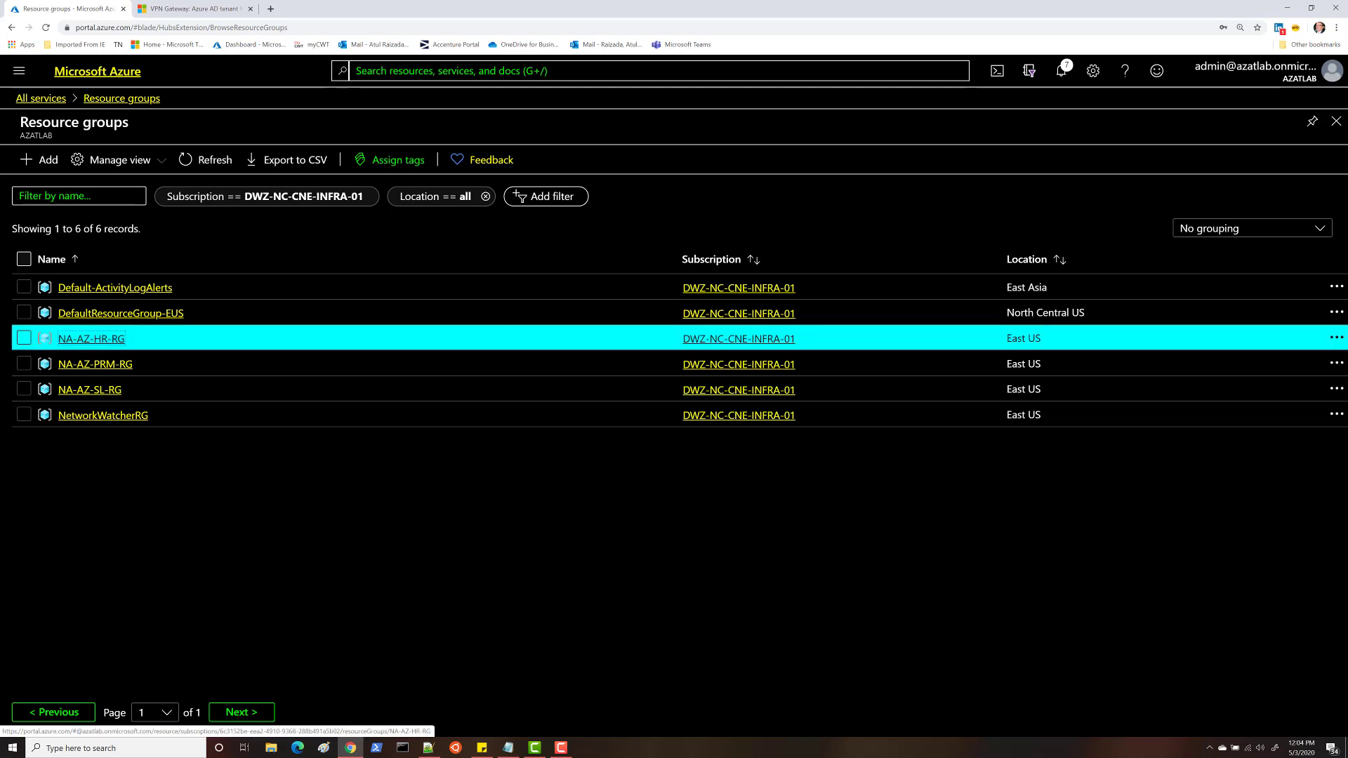
pyautogui.click(103, 396)
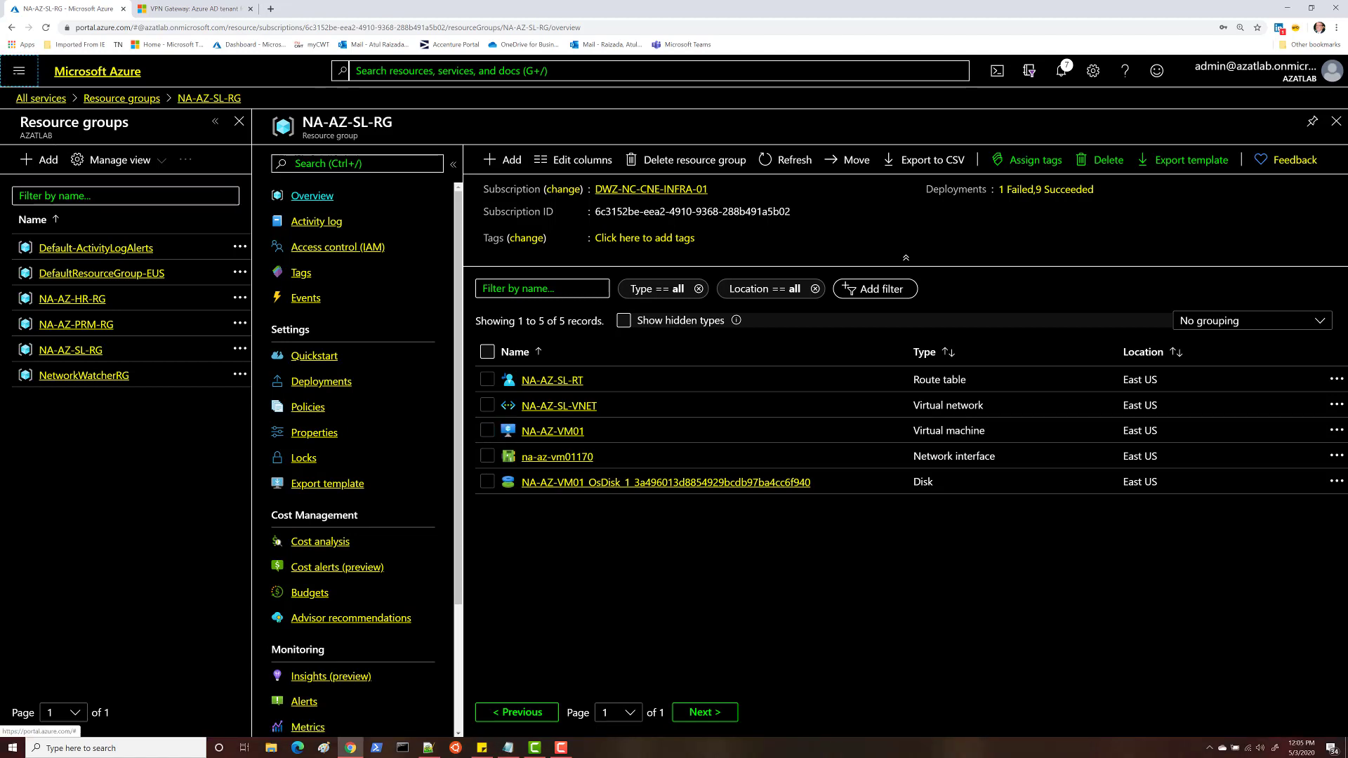
pyautogui.click(19, 70)
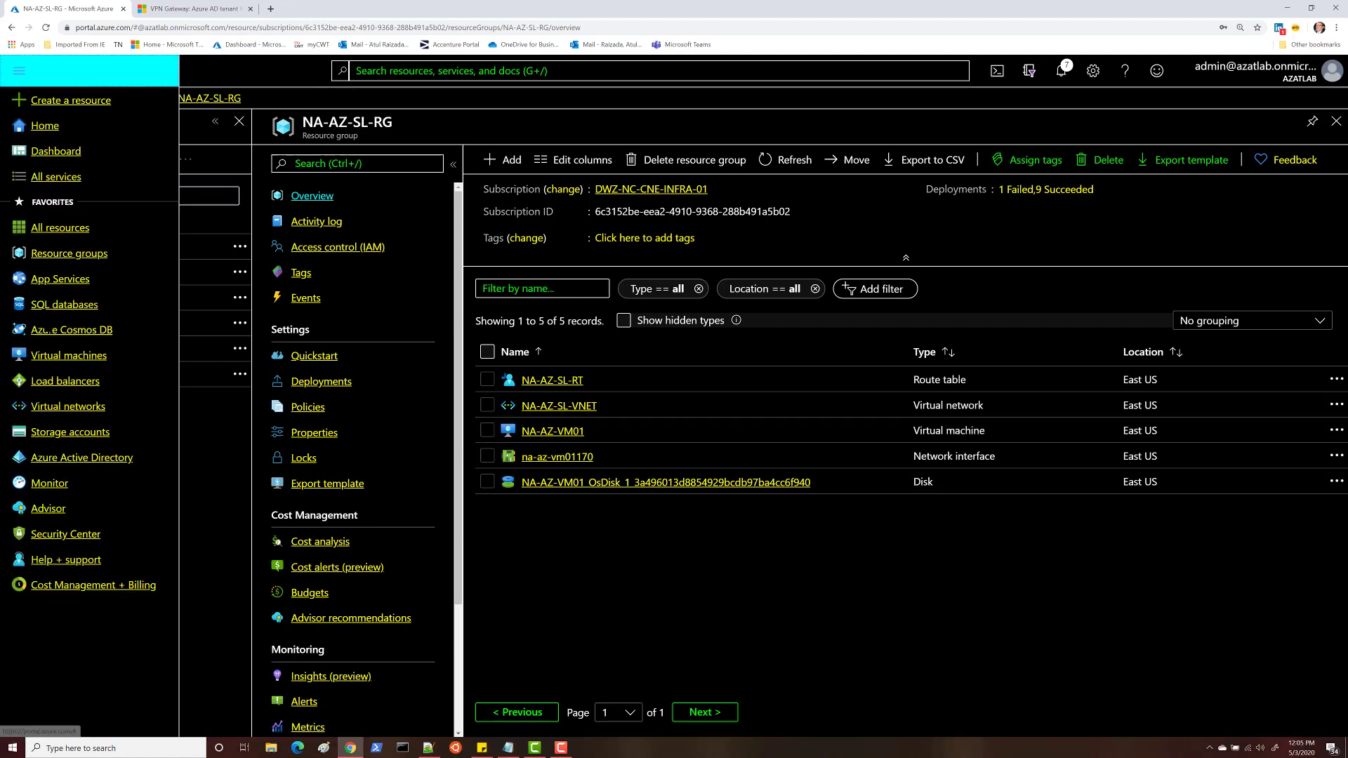
# Step: Filter Azure Active Directory's Enterprise applications list to All Applications
pyautogui.click(72, 460)
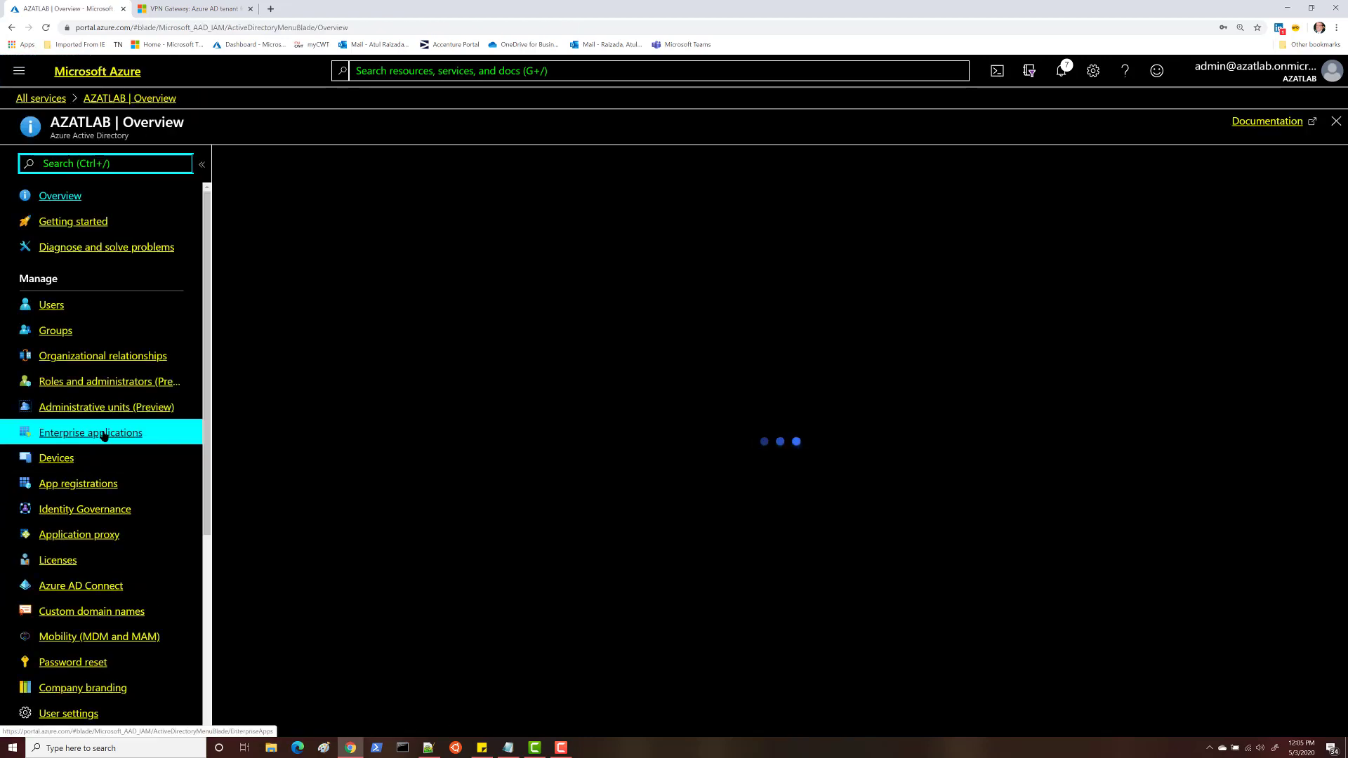
pyautogui.click(103, 434)
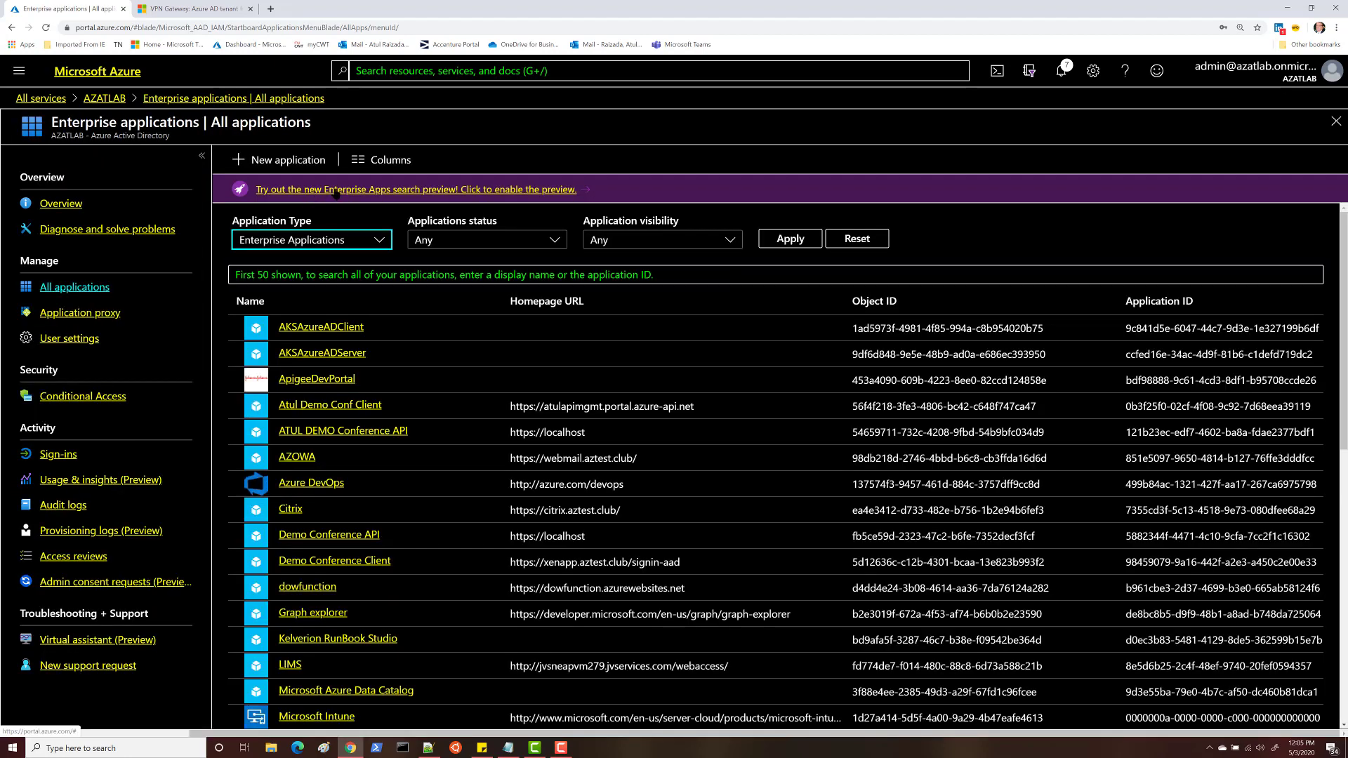
pyautogui.click(378, 240)
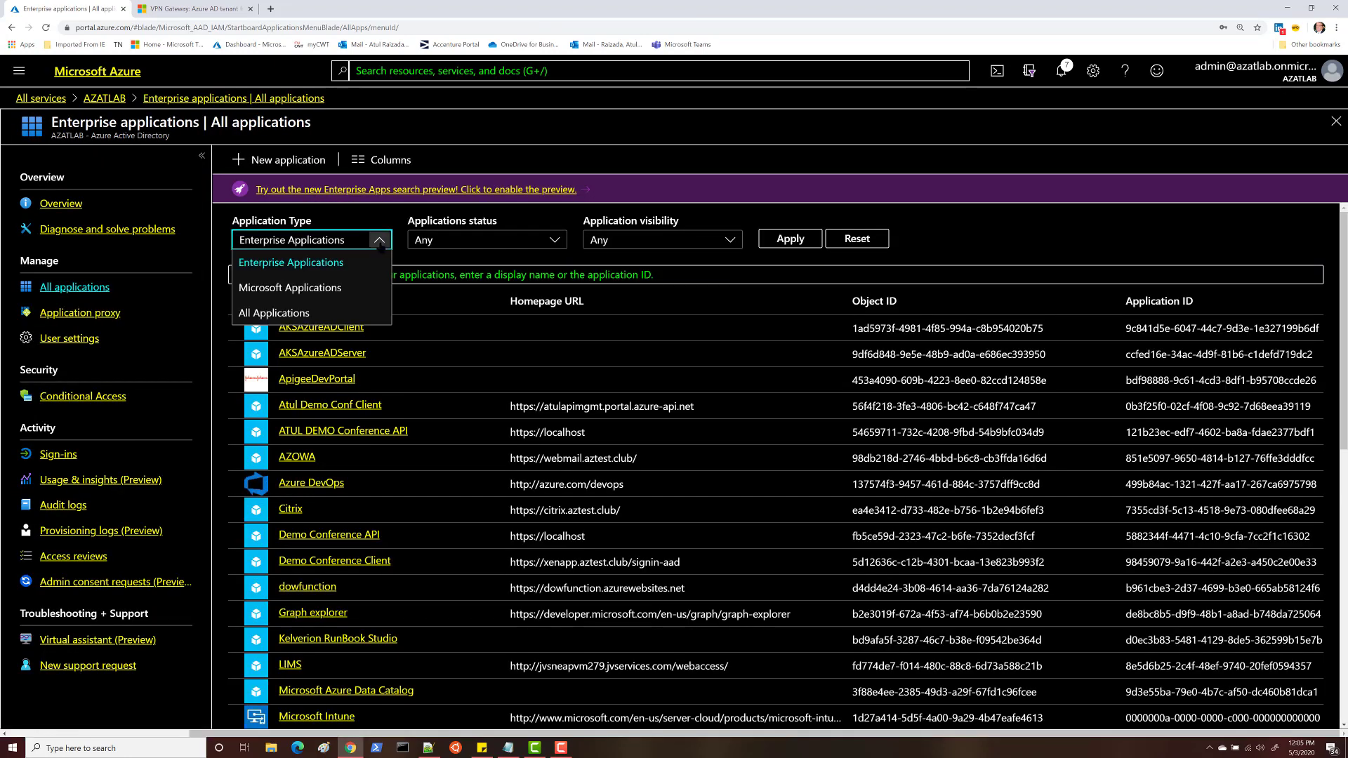
pyautogui.click(338, 263)
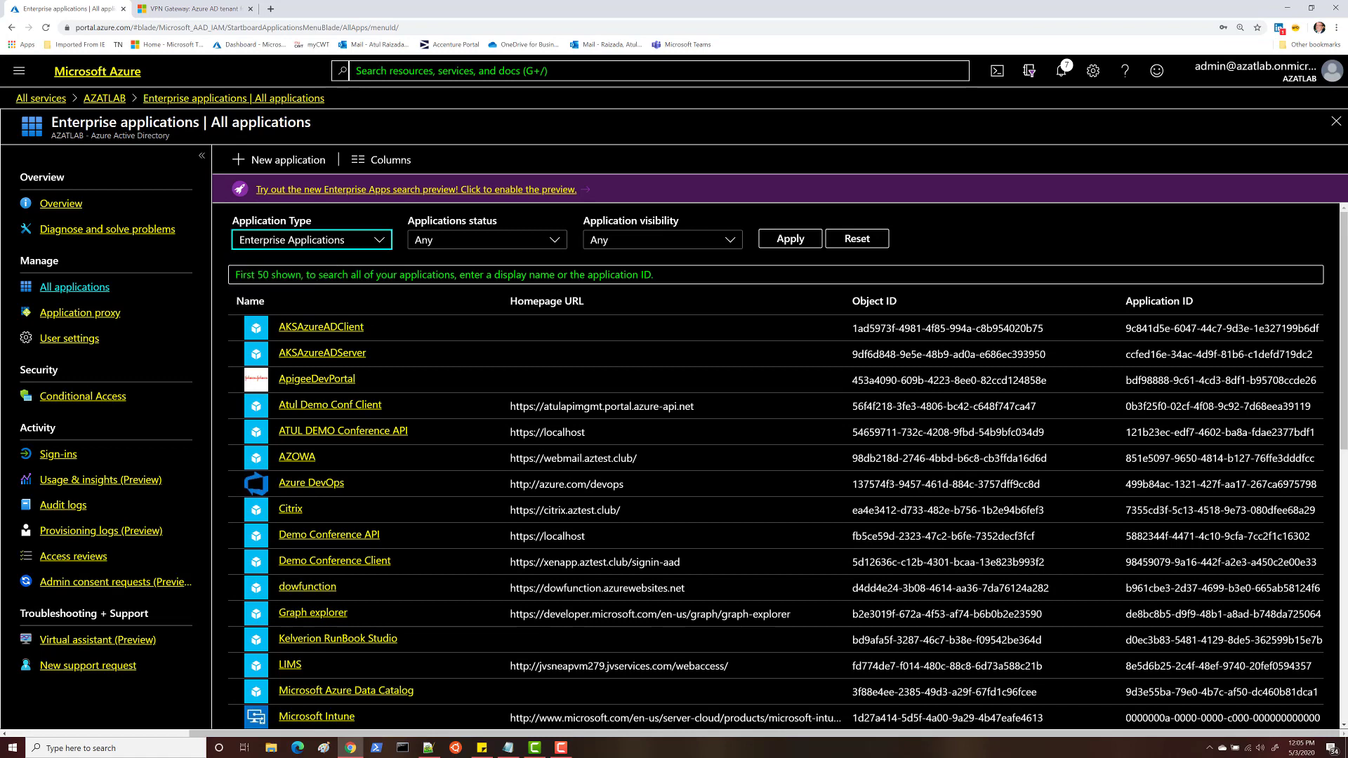
pyautogui.click(380, 240)
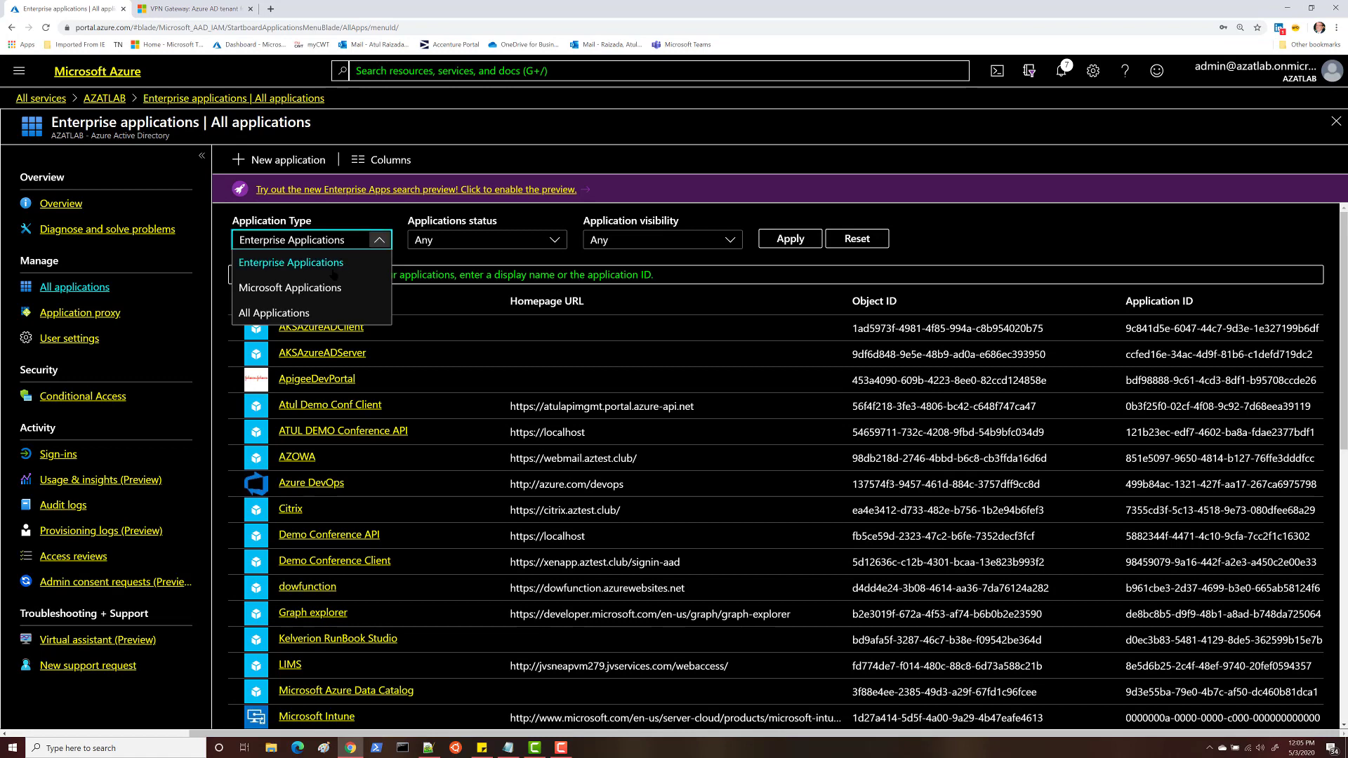
pyautogui.click(285, 313)
pyautogui.click(783, 242)
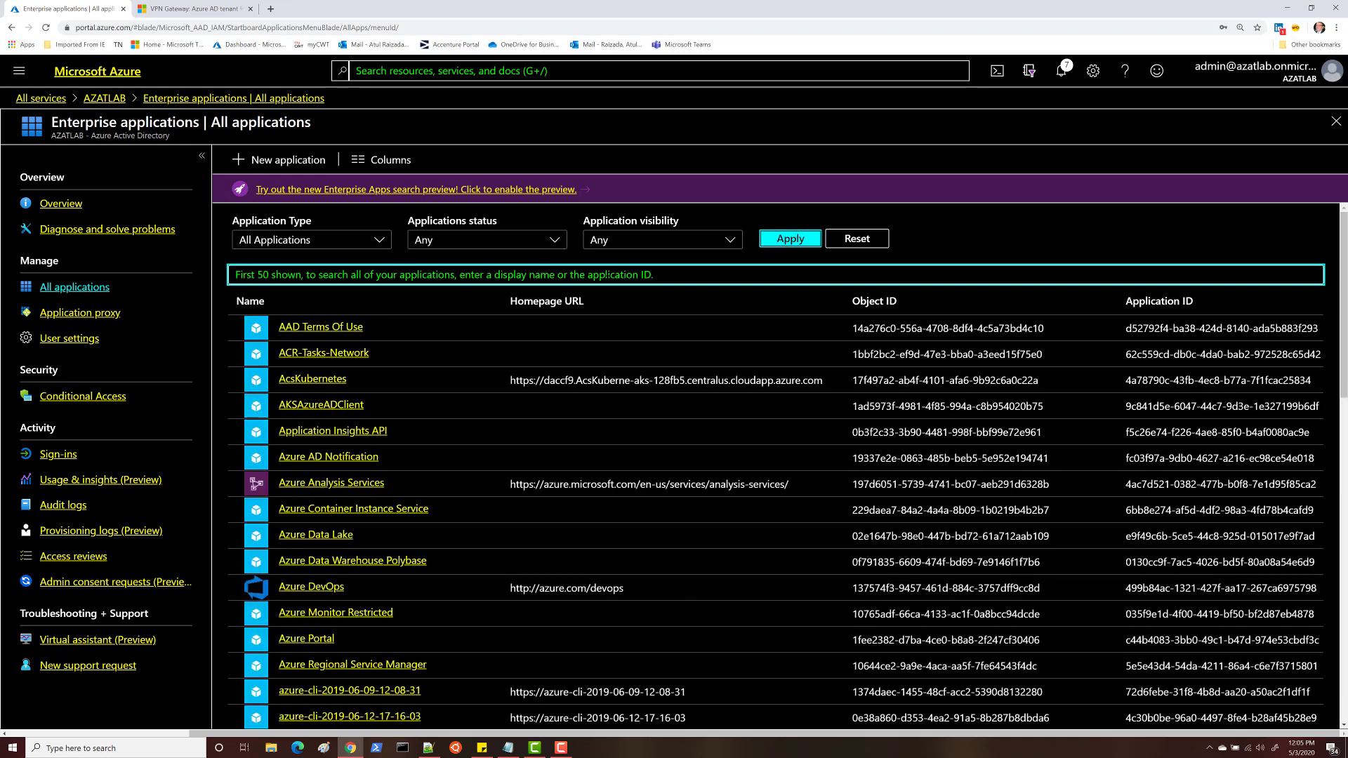
# Step: Search the applications for 'azure vpn', find no match, and open a new browser tab
pyautogui.click(609, 275)
pyautogui.write('az')
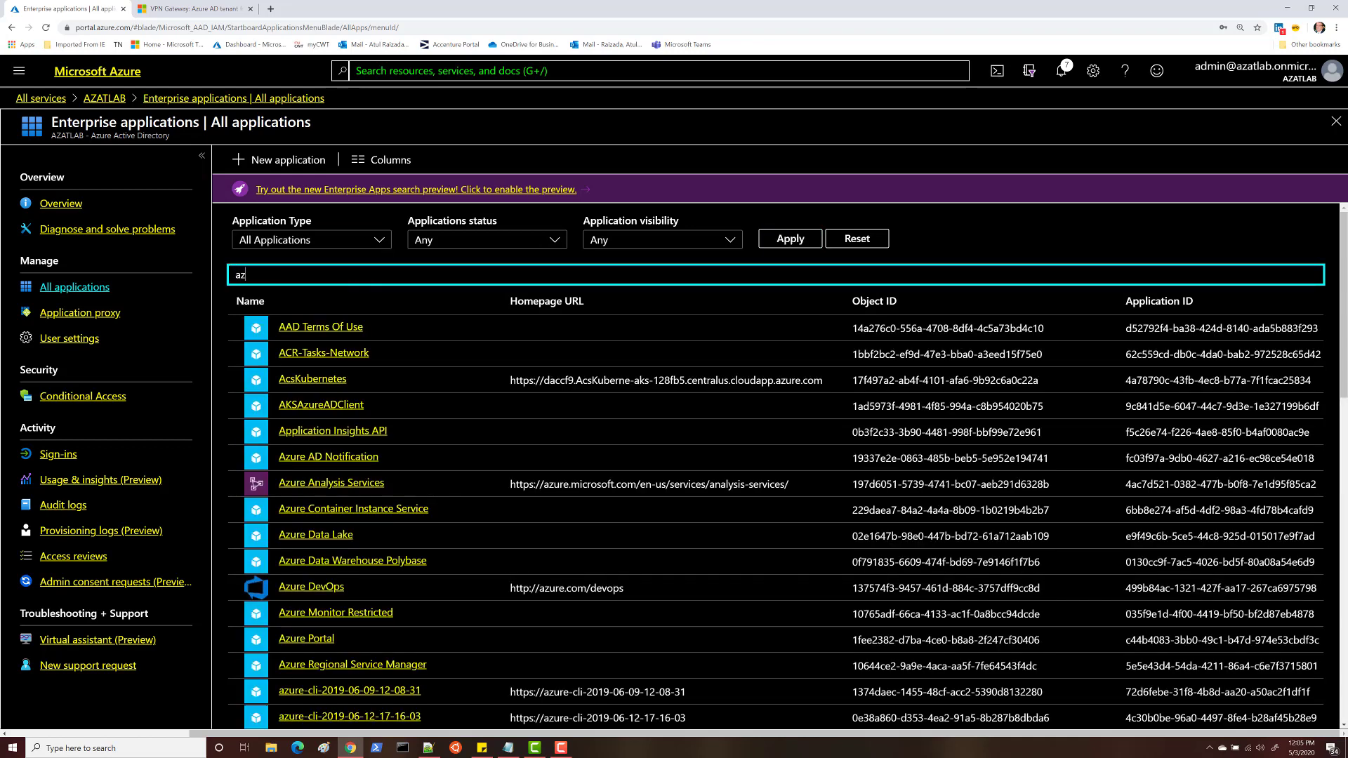
pyautogui.write('ure')
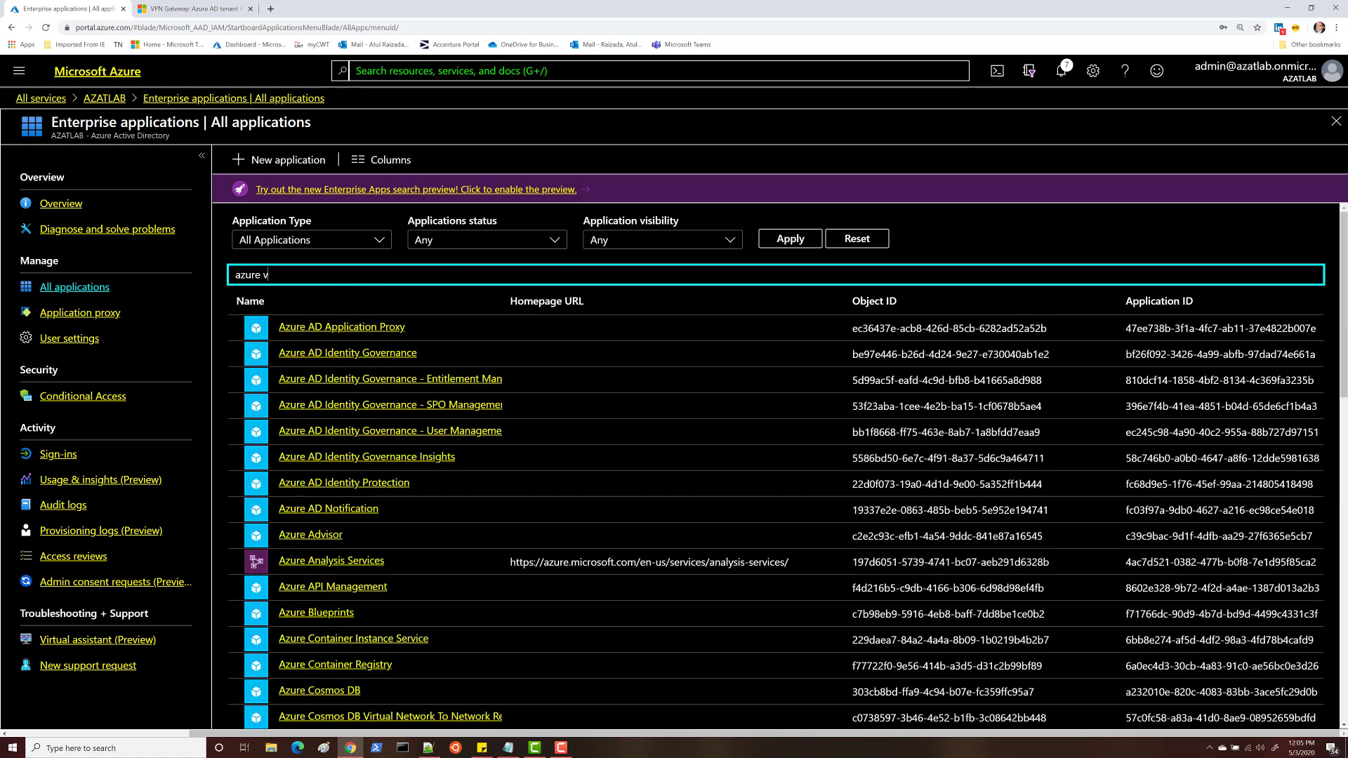
pyautogui.write('vpn')
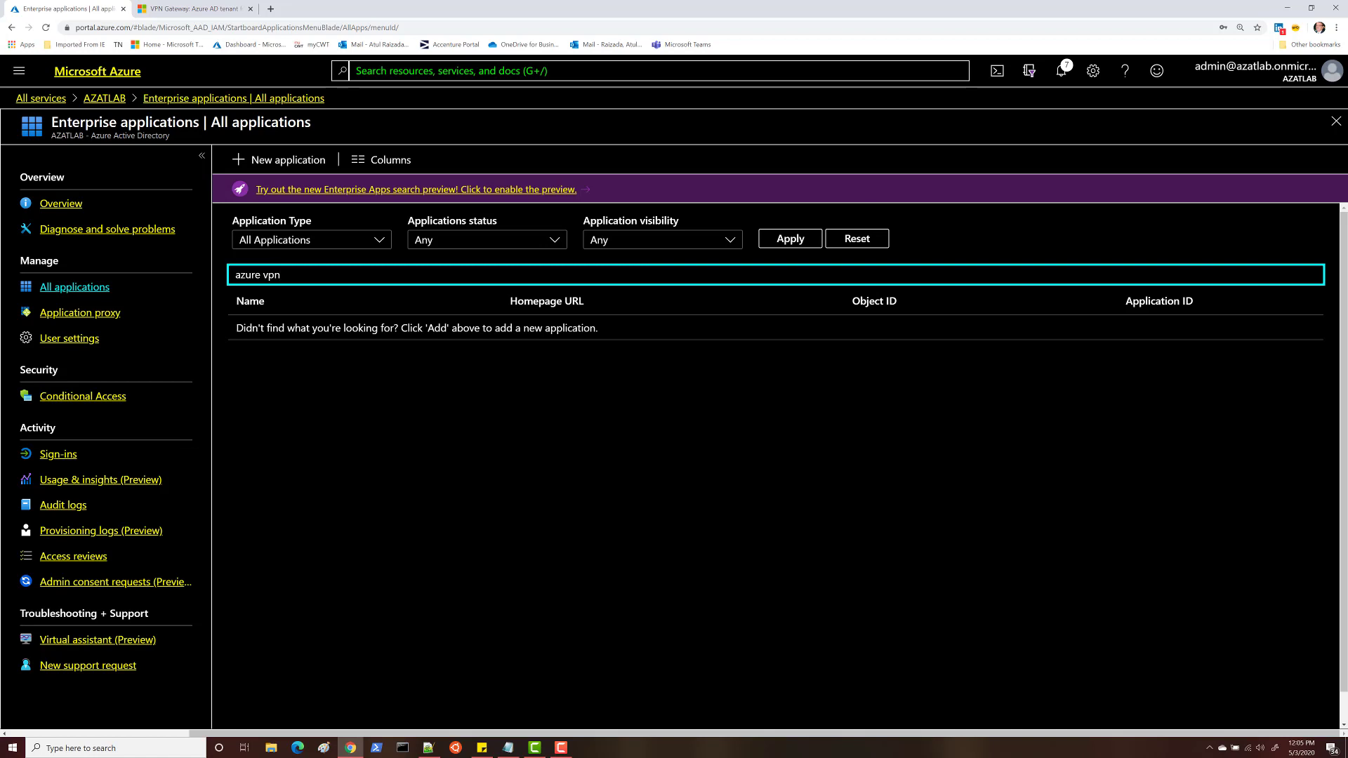
pyautogui.hotkey('ctrl', 't')
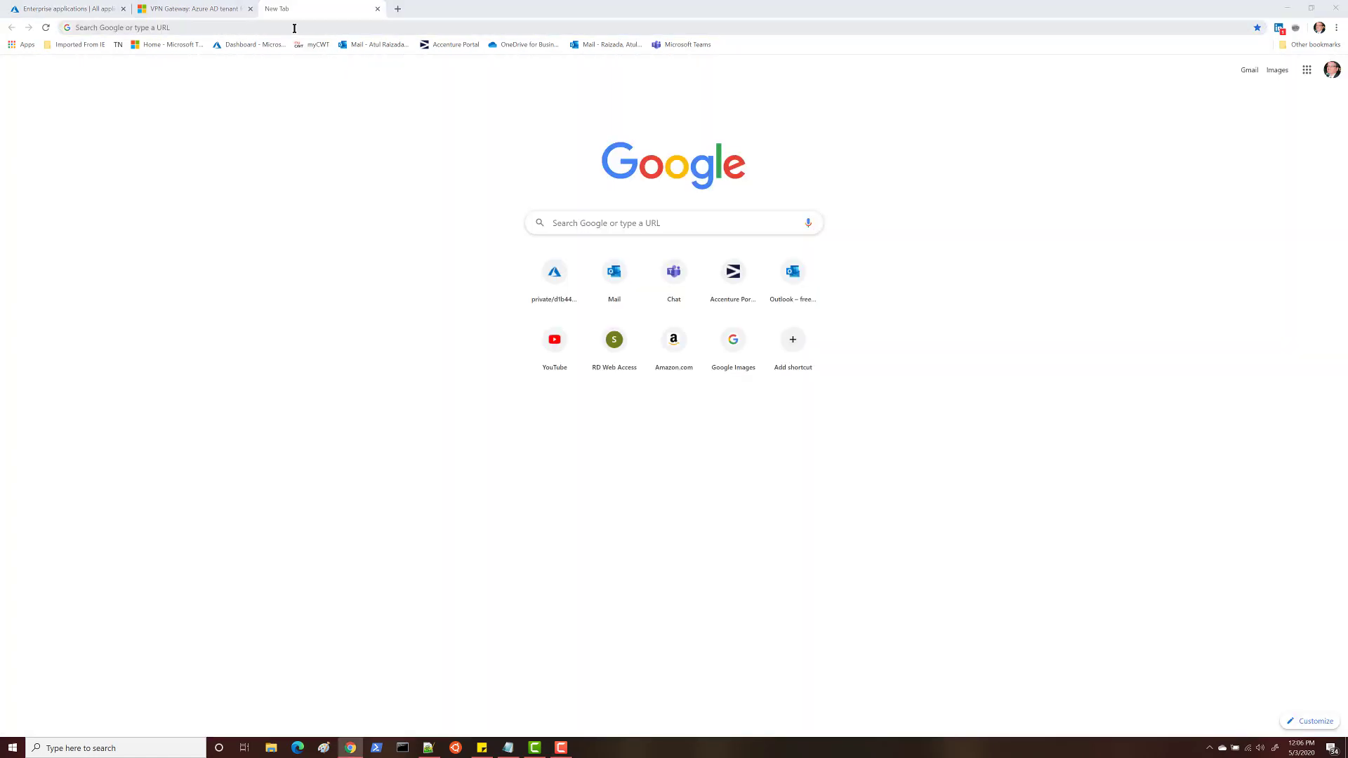
# Step: Load the admin-consent URL and accept the Azure VPN permissions for the organization as tenant admin
pyautogui.click(295, 28)
pyautogui.write('https://login.microsoftonline.com/common/oauth2/authorize?client_id=41b23e61-6c1e-4545-b367-cd054e0ed4b4&response_type=code&redirect_uri=https://portal.azure.com&nonce=1234&prompt=admin_consent')
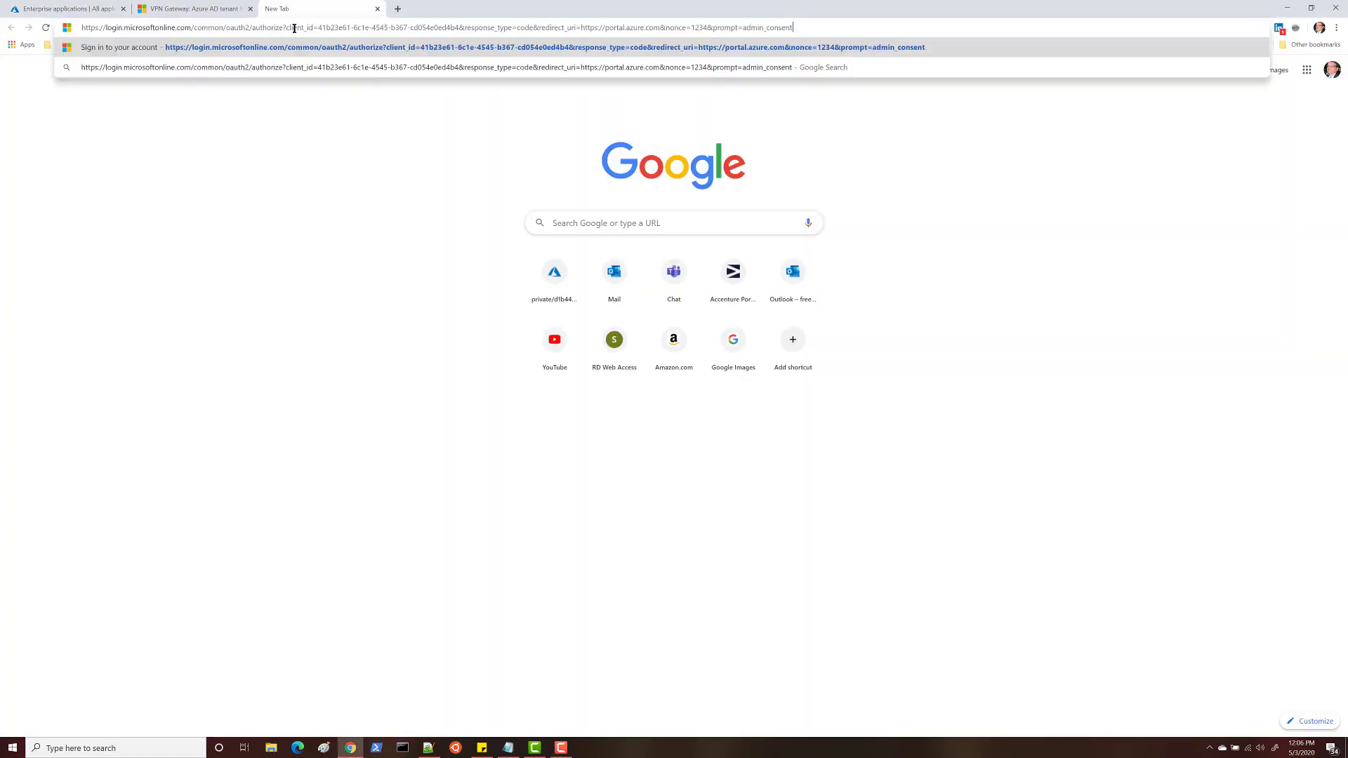
pyautogui.press('Return')
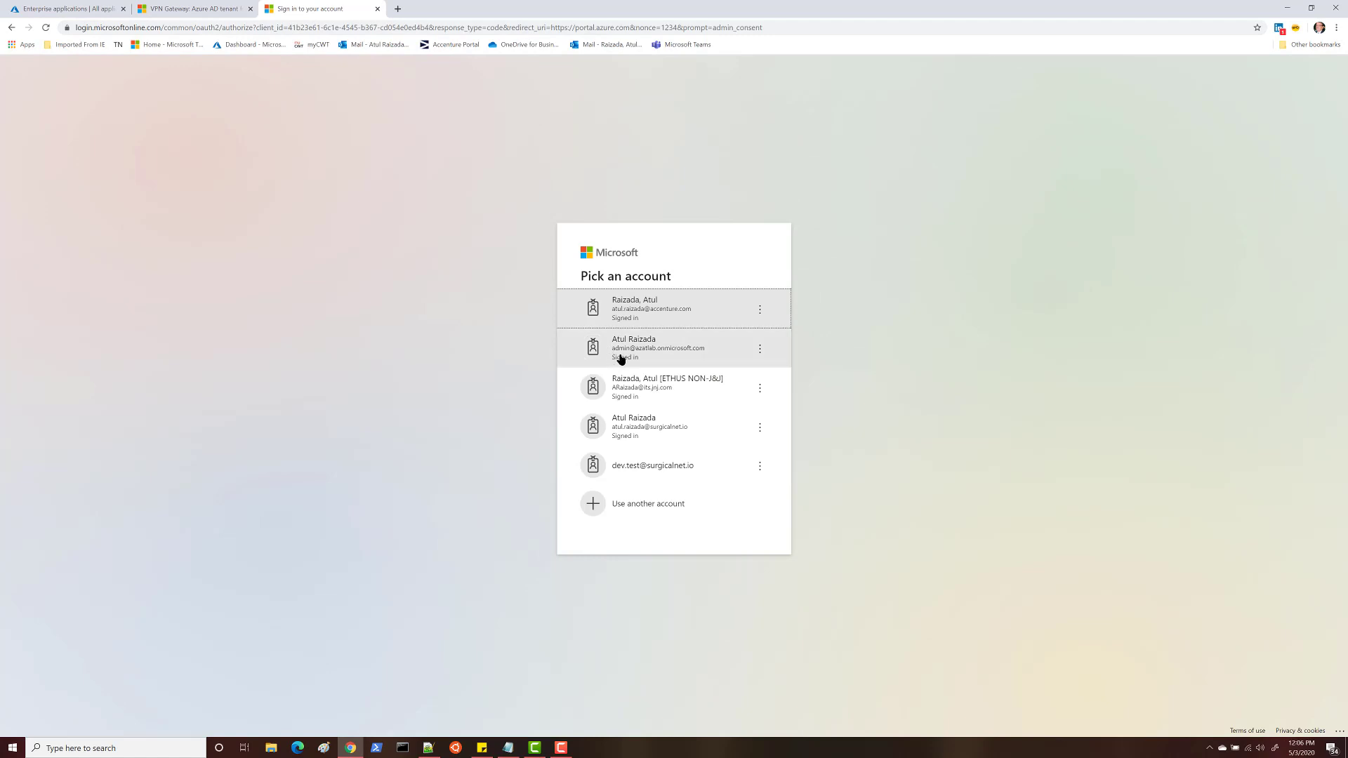
pyautogui.click(623, 359)
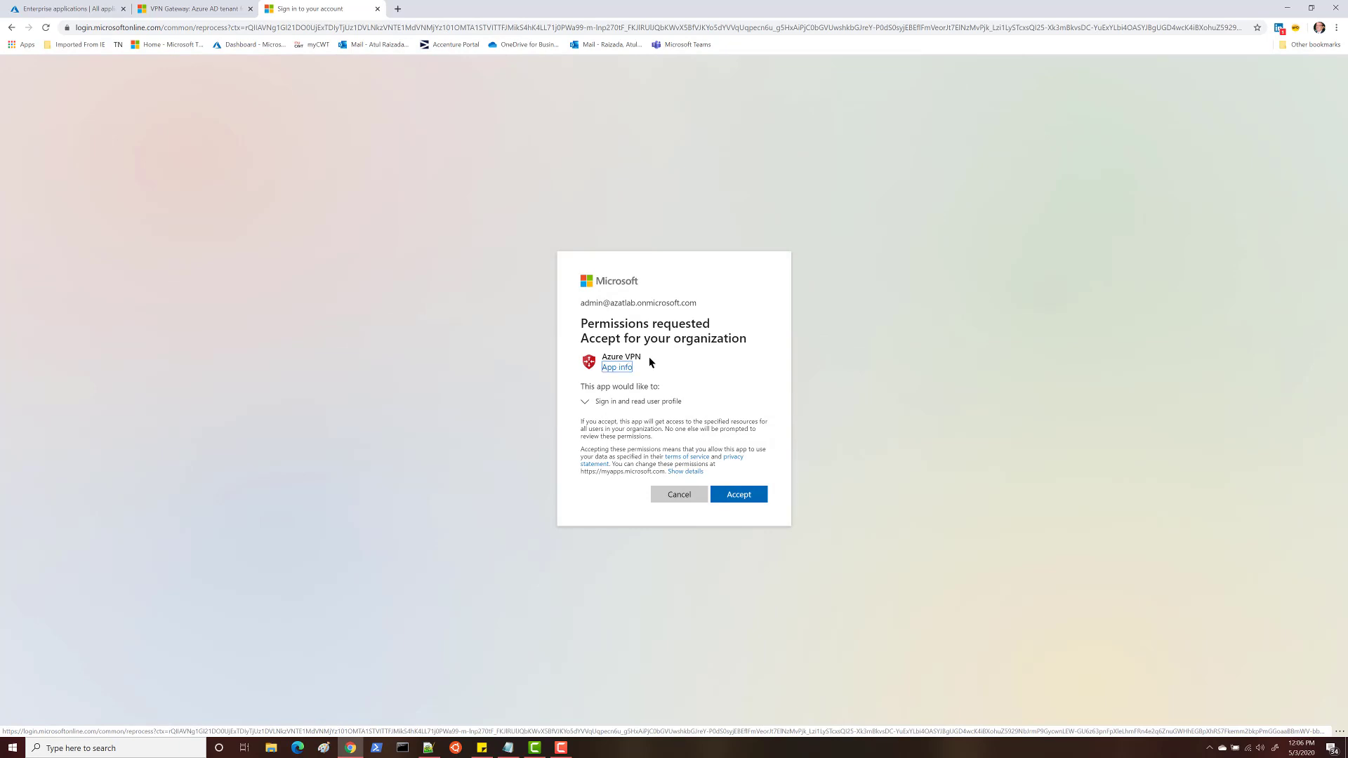
pyautogui.click(739, 500)
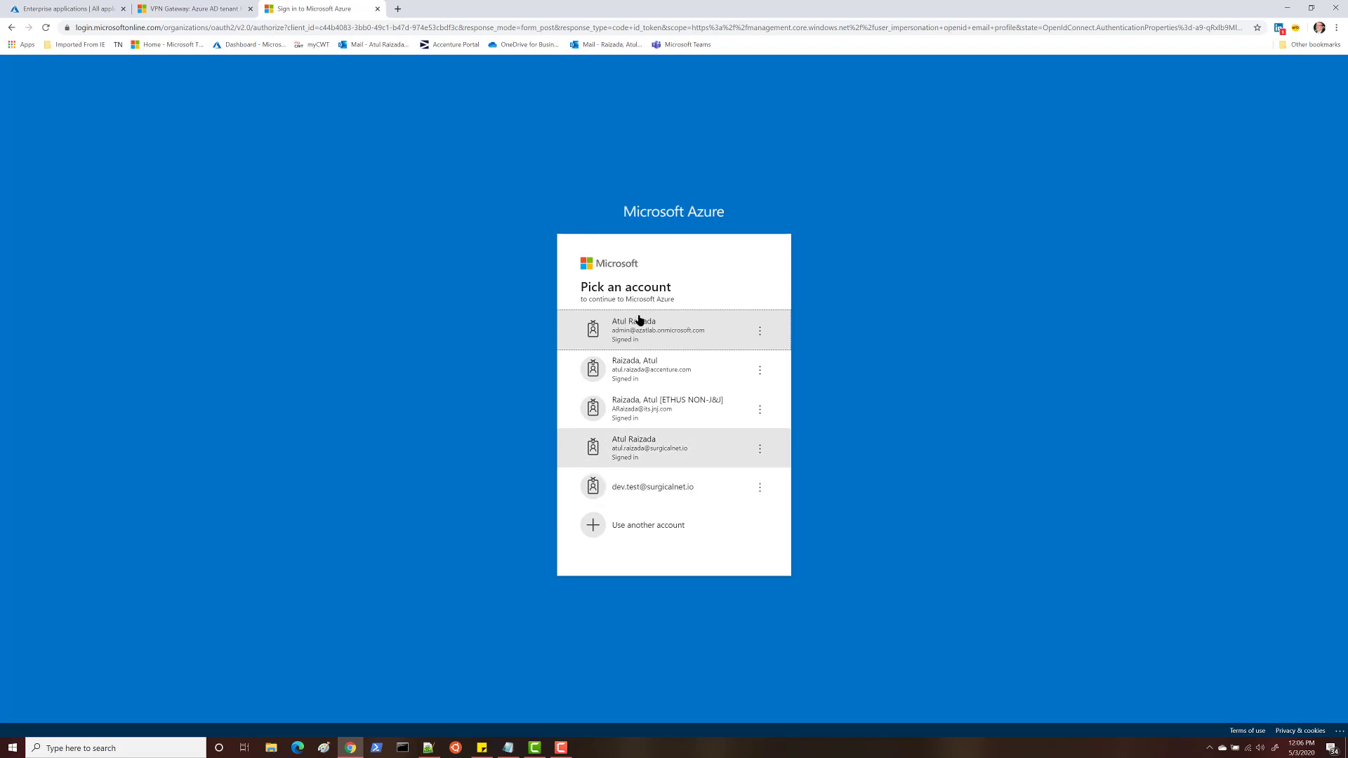
pyautogui.click(649, 339)
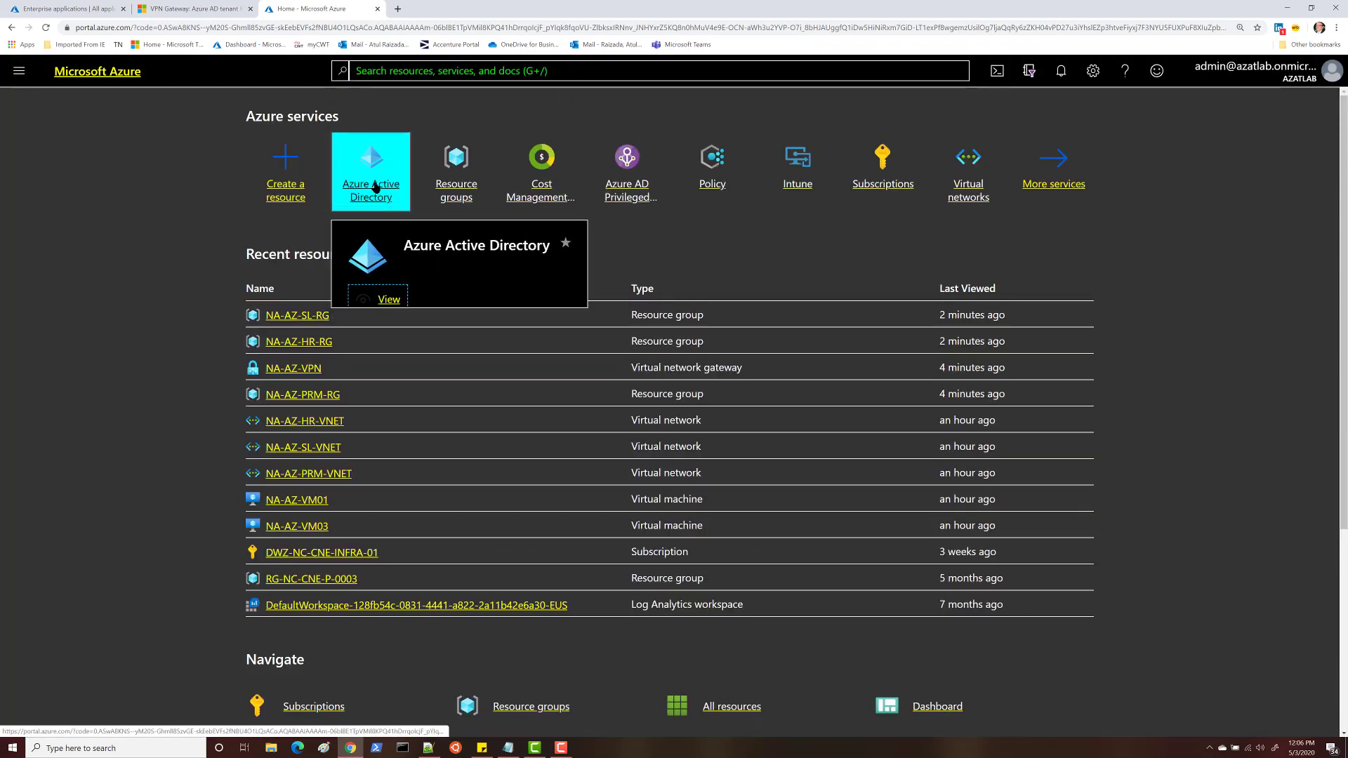
# Step: Filter Azure AD's Enterprise applications to All Applications and search for 'azure vpn'
pyautogui.click(376, 187)
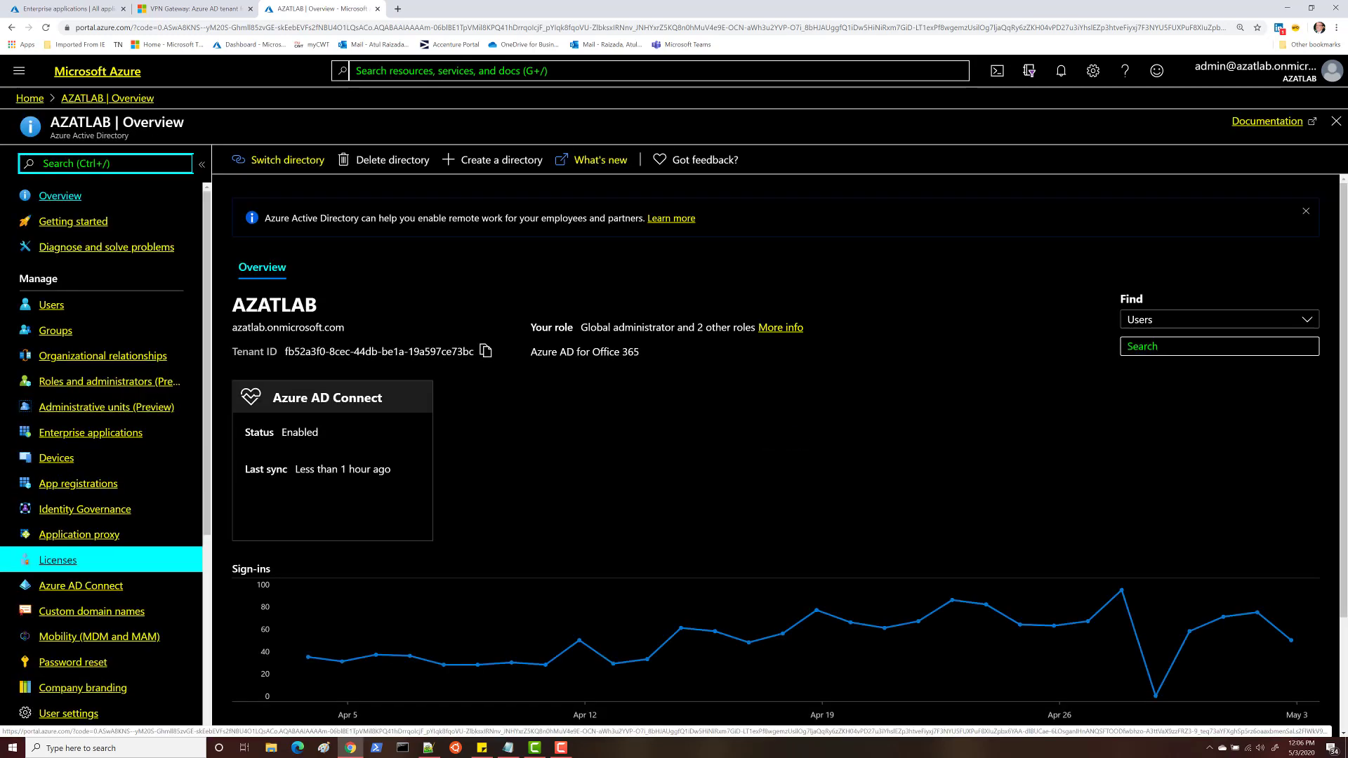
pyautogui.click(118, 436)
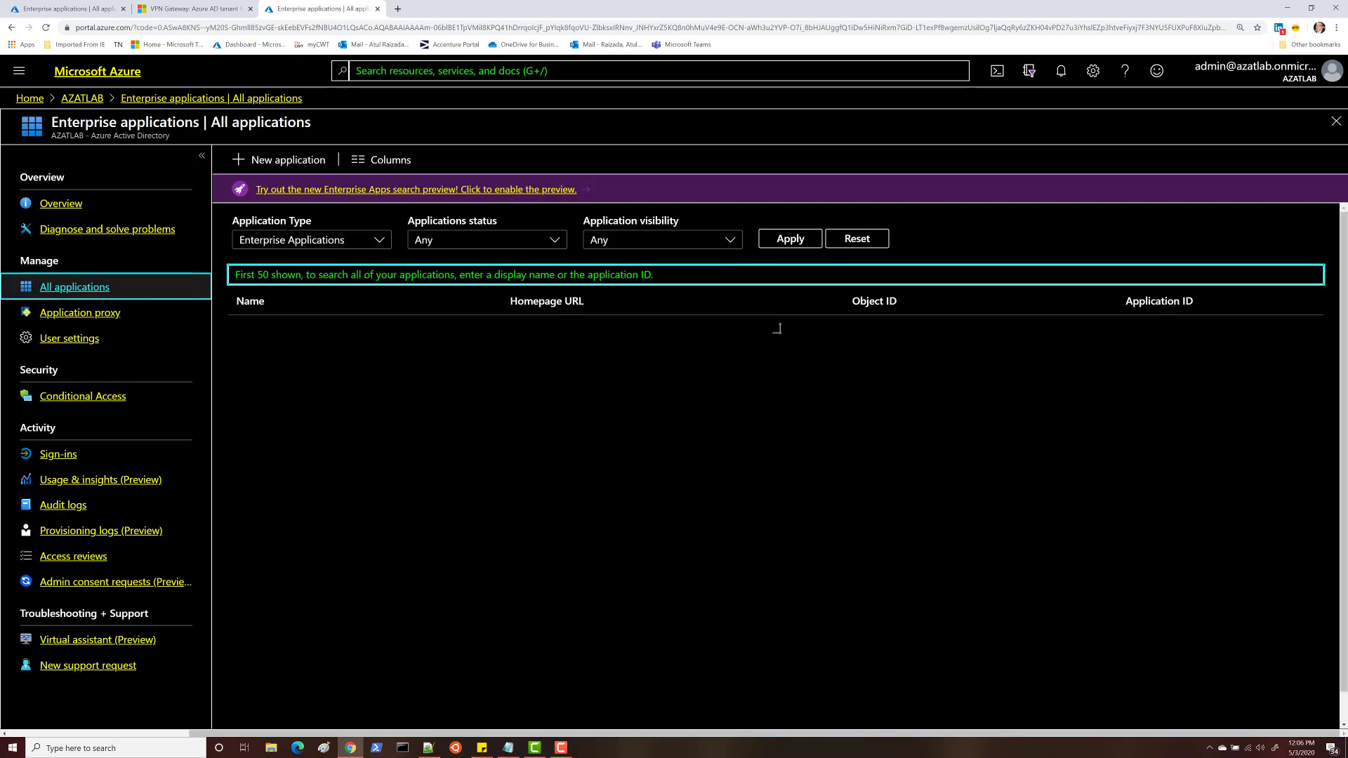
pyautogui.click(379, 240)
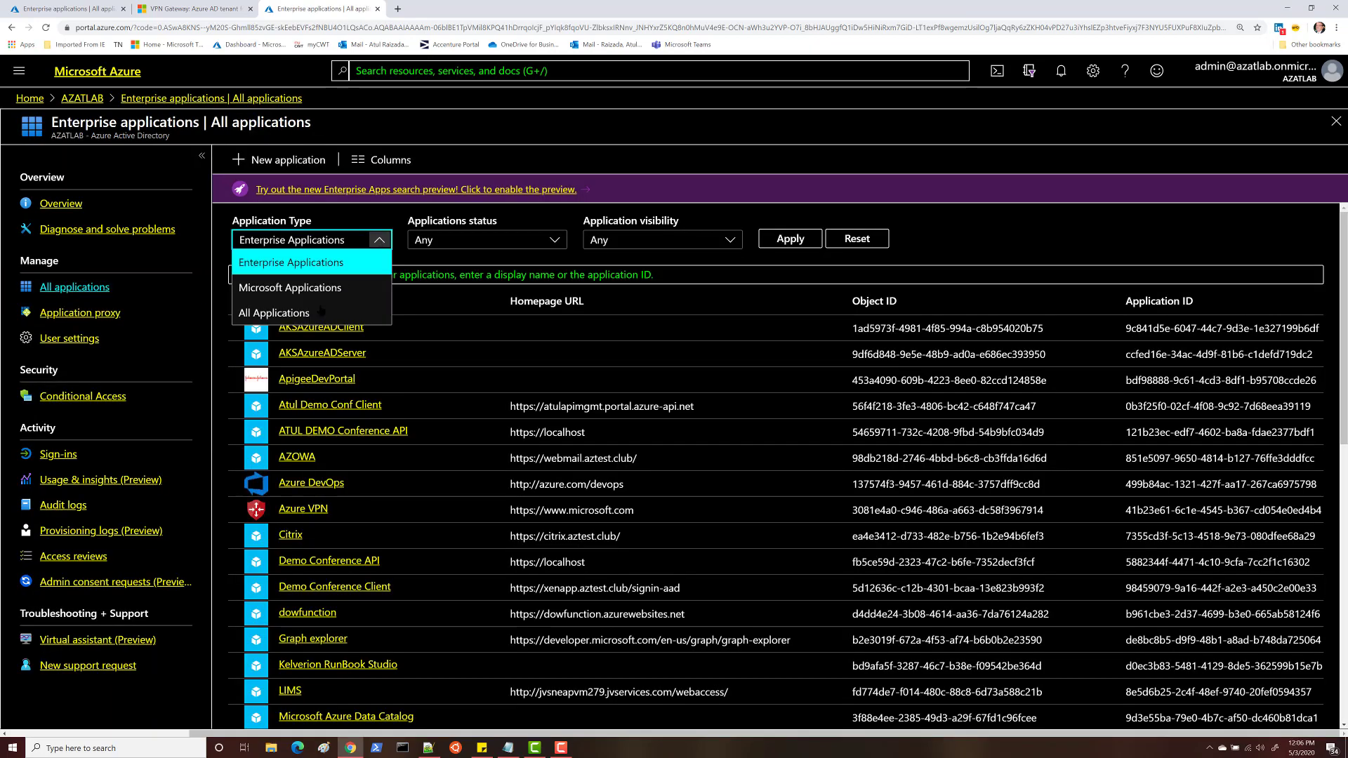
pyautogui.click(272, 312)
pyautogui.click(791, 238)
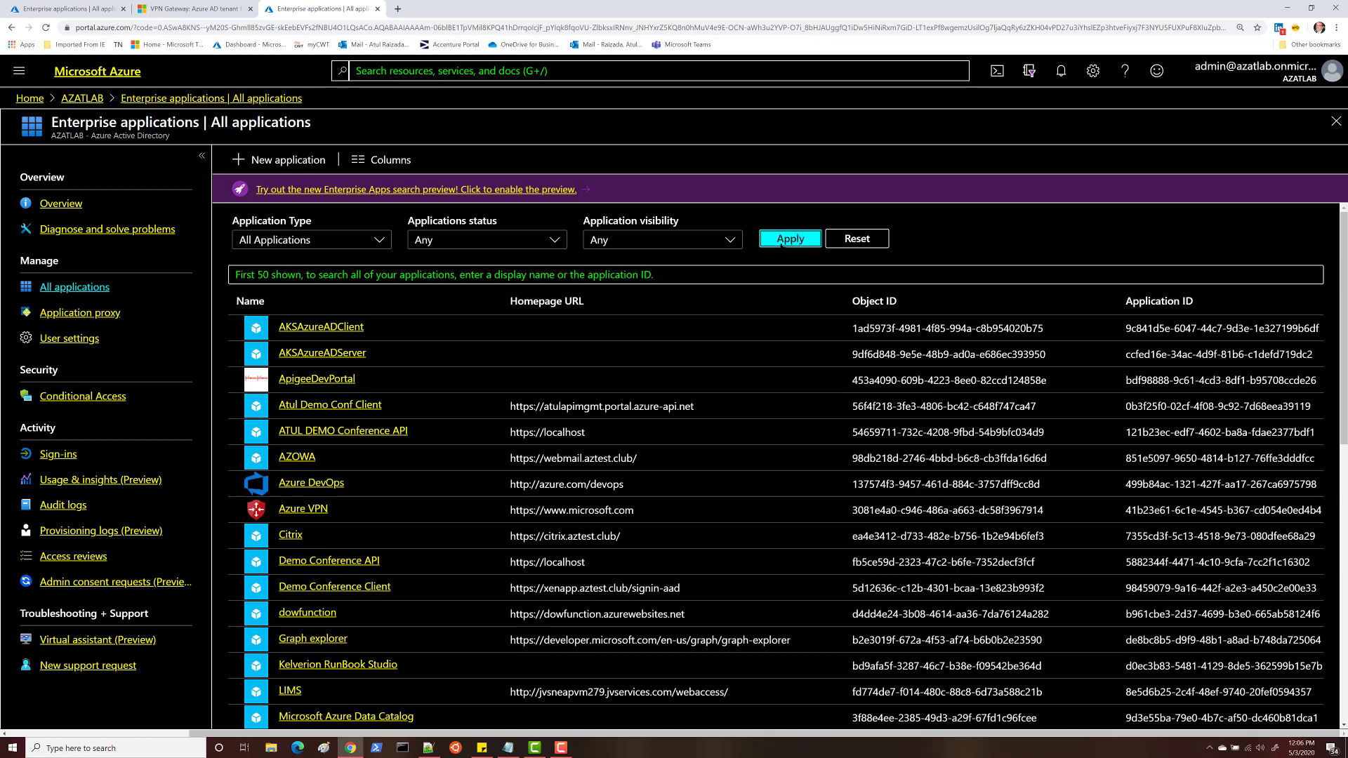
pyautogui.click(237, 274)
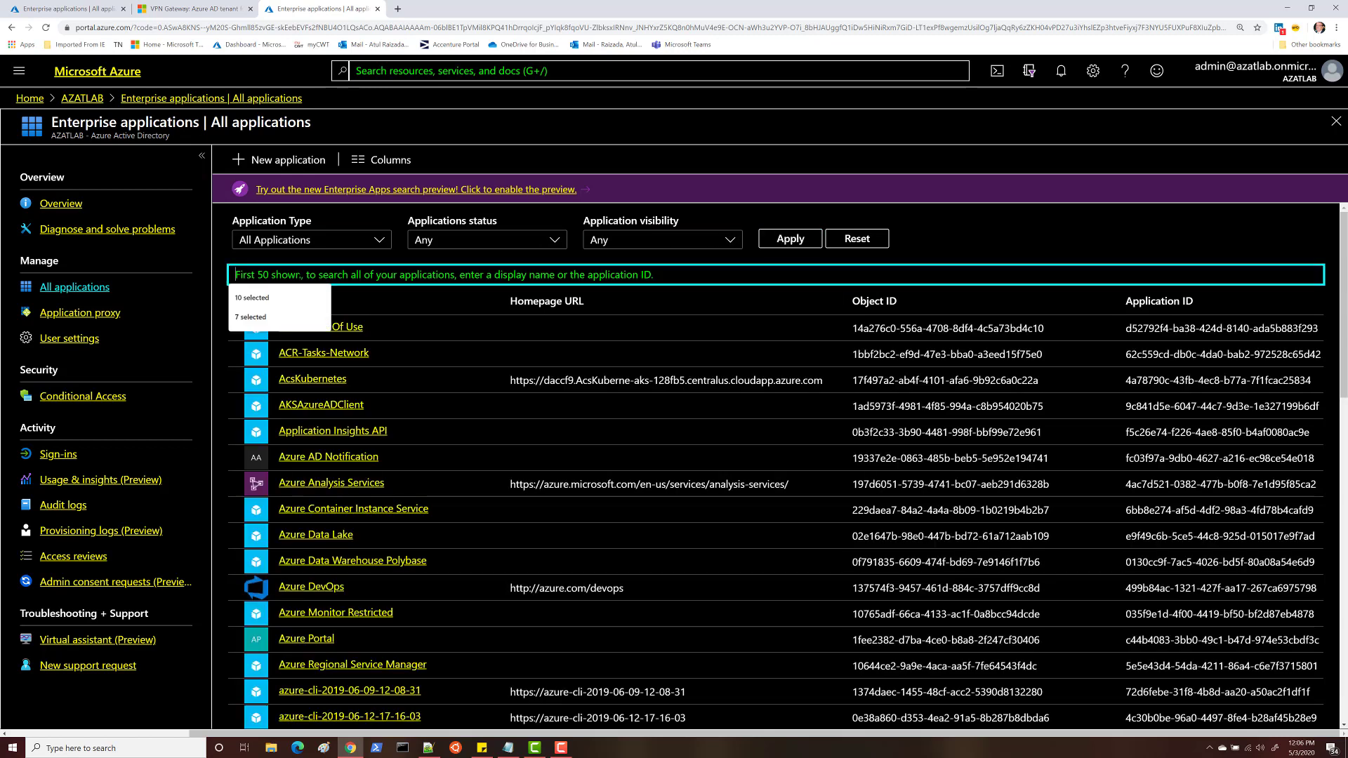
pyautogui.write('azure')
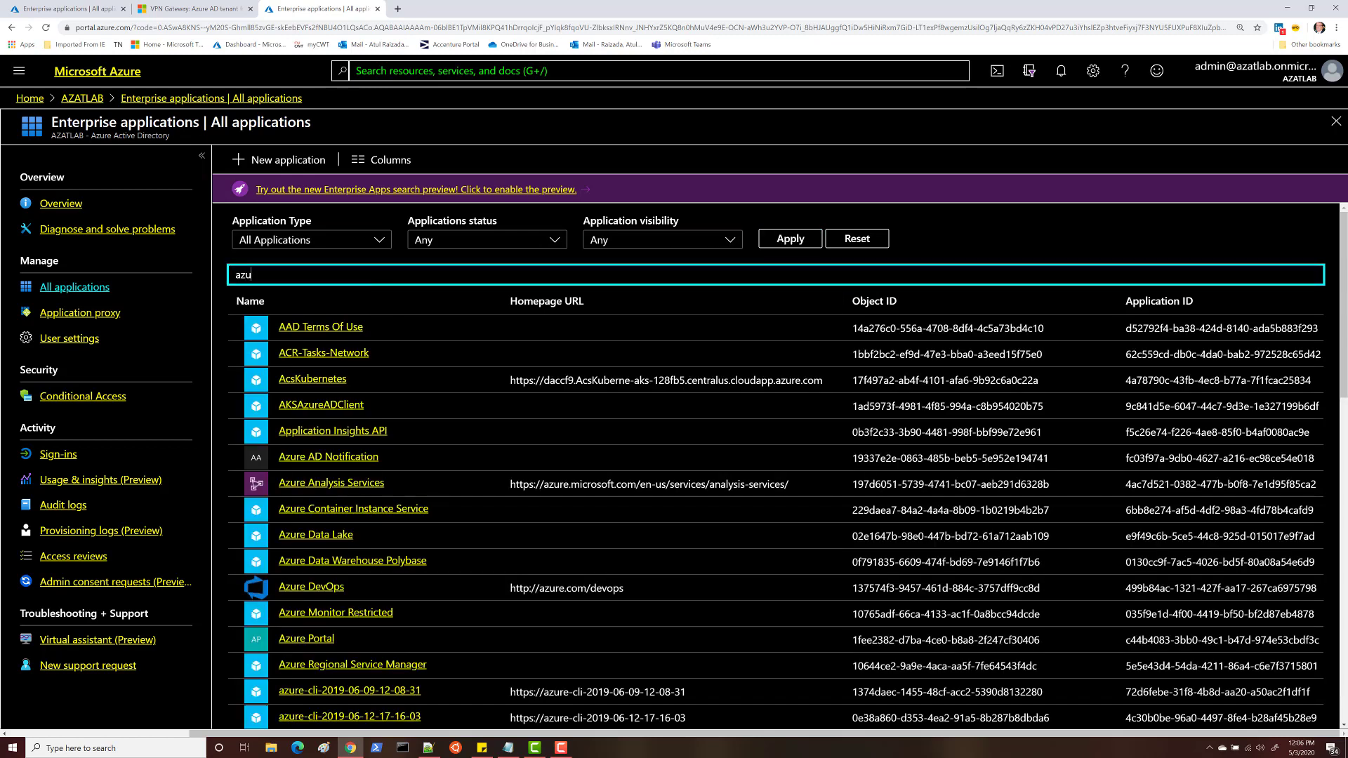
pyautogui.write(' vpn')
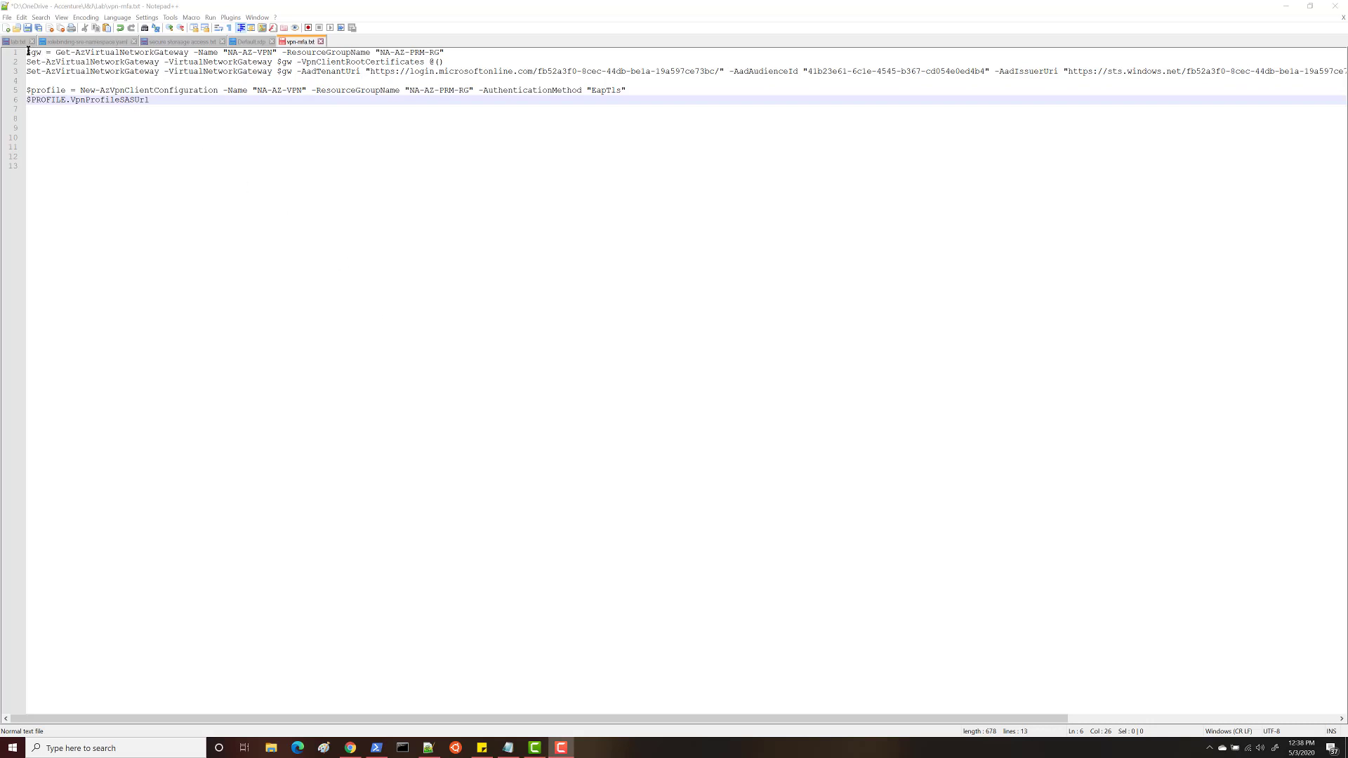
# Step: Select the whole $gw = Get-AzVirtualNetworkGateway line for NA-AZ-VPN in Notepad++
pyautogui.click(28, 52)
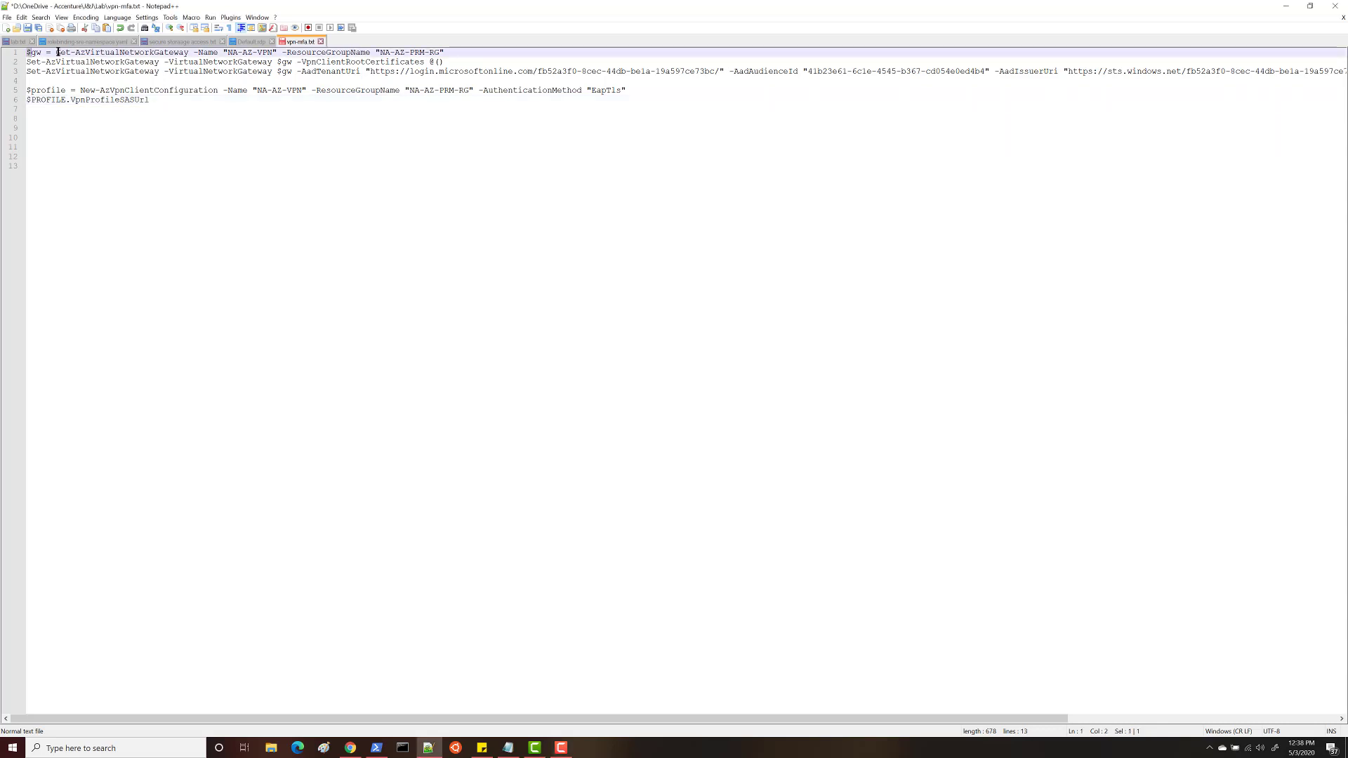
pyautogui.moveTo(58, 52); pyautogui.dragTo(271, 54)
pyautogui.click(273, 53)
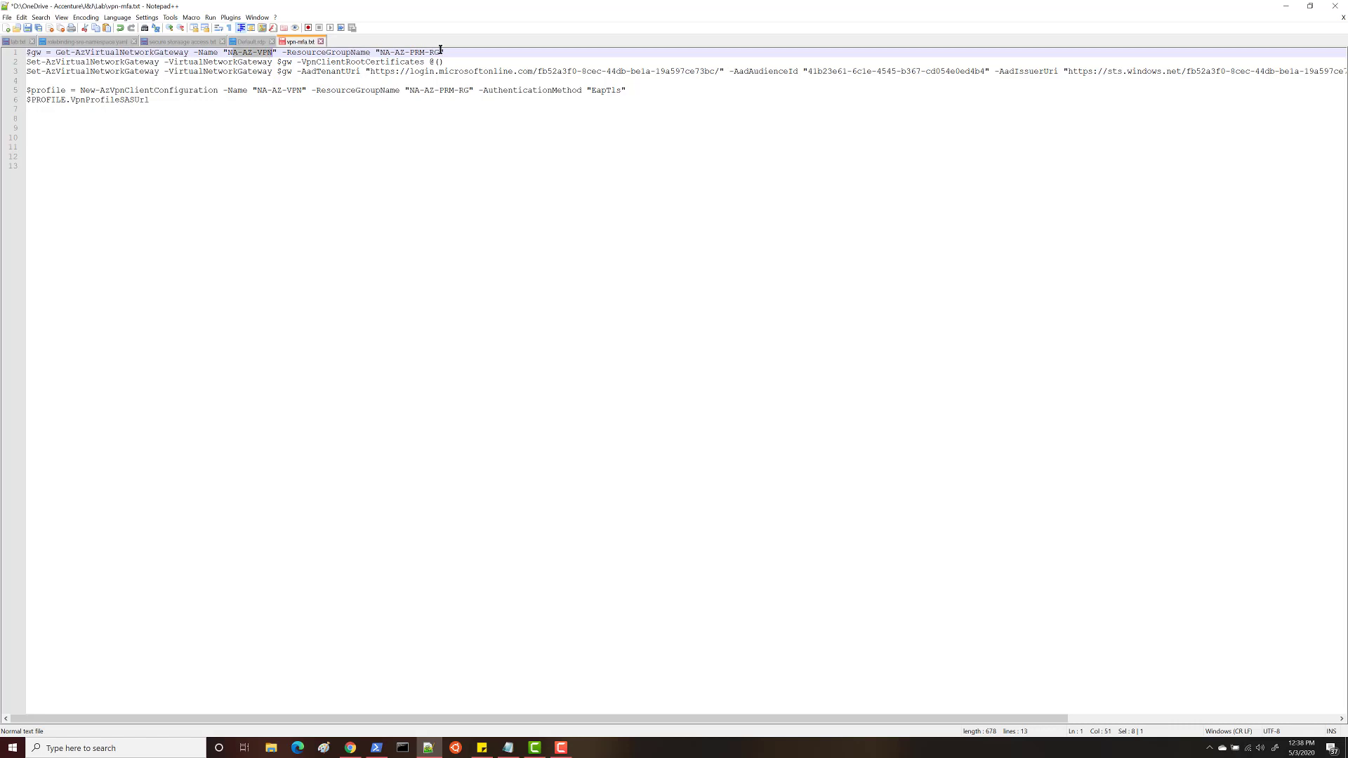
pyautogui.moveTo(467, 50); pyautogui.dragTo(27, 53)
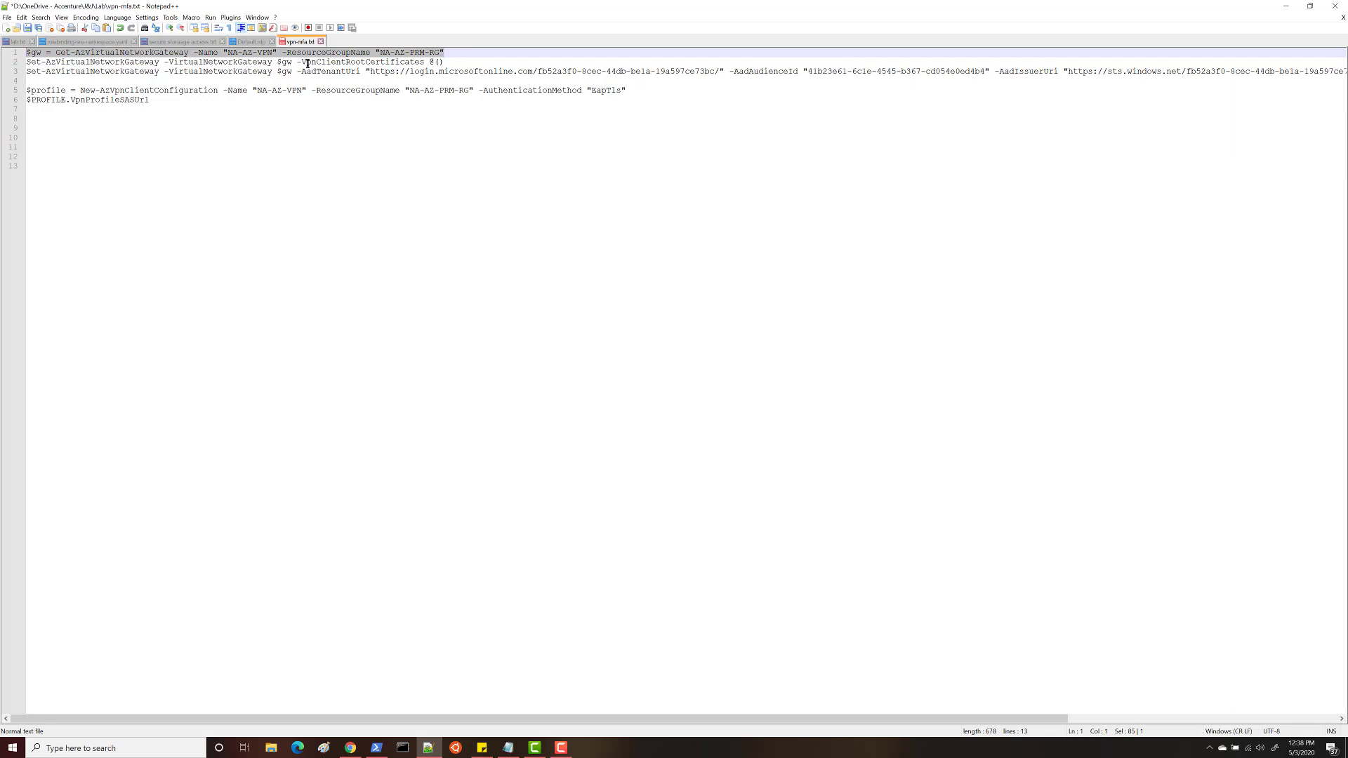
pyautogui.click(377, 748)
# Step: Scroll the NA-AZ-VPN output to confirm empty root certificates, SSTP/IkeV2 and pool 10.185.0.0/24
pyautogui.scroll(11, 850, 485)
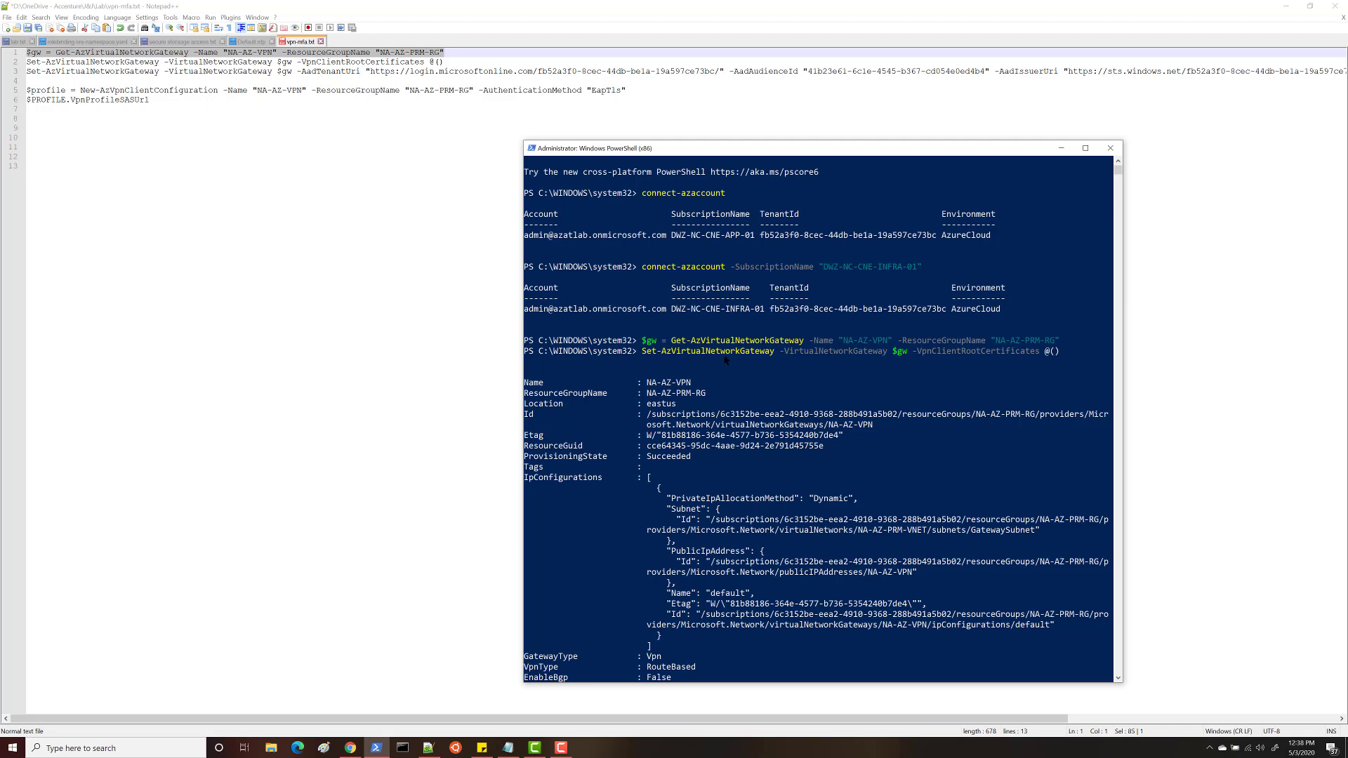
pyautogui.scroll(-7, 761, 433)
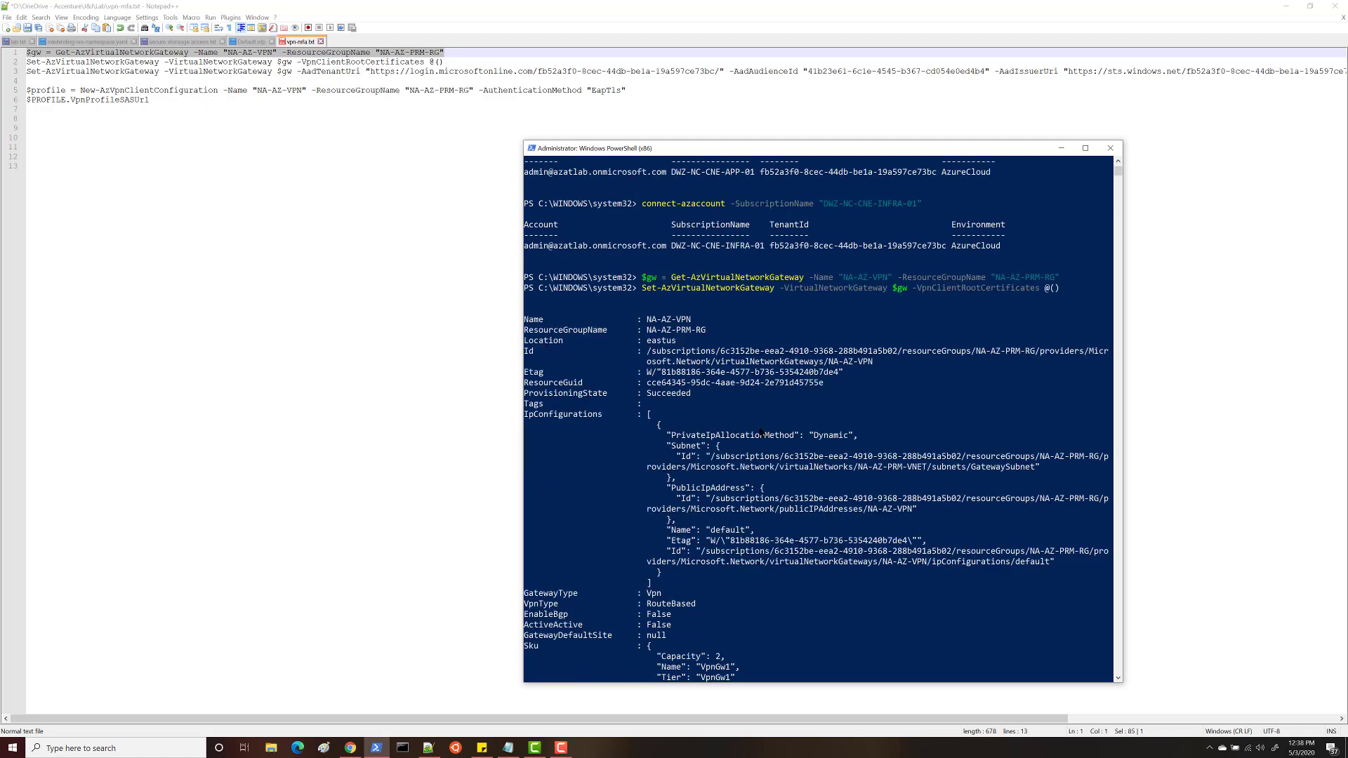
pyautogui.scroll(-1, 761, 432)
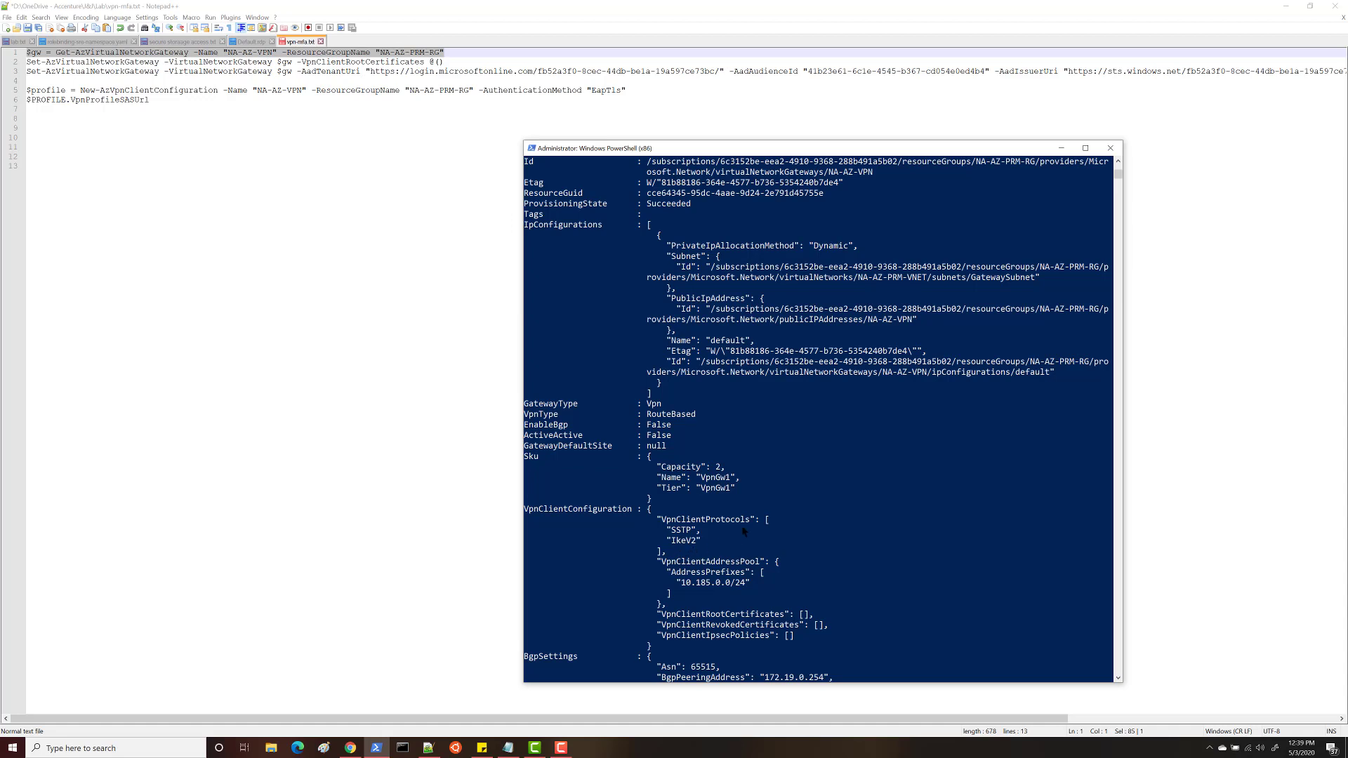
pyautogui.scroll(-4, 744, 532)
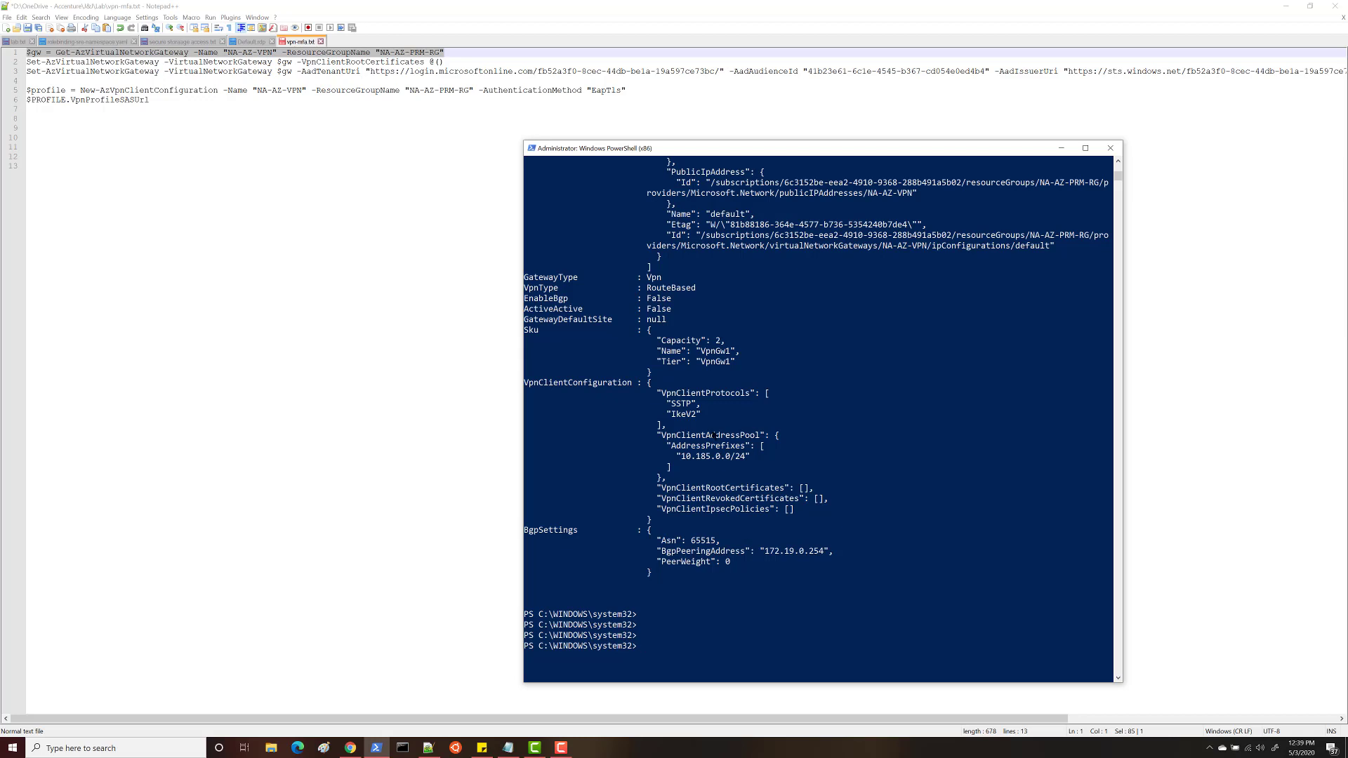
pyautogui.scroll(-2, 712, 436)
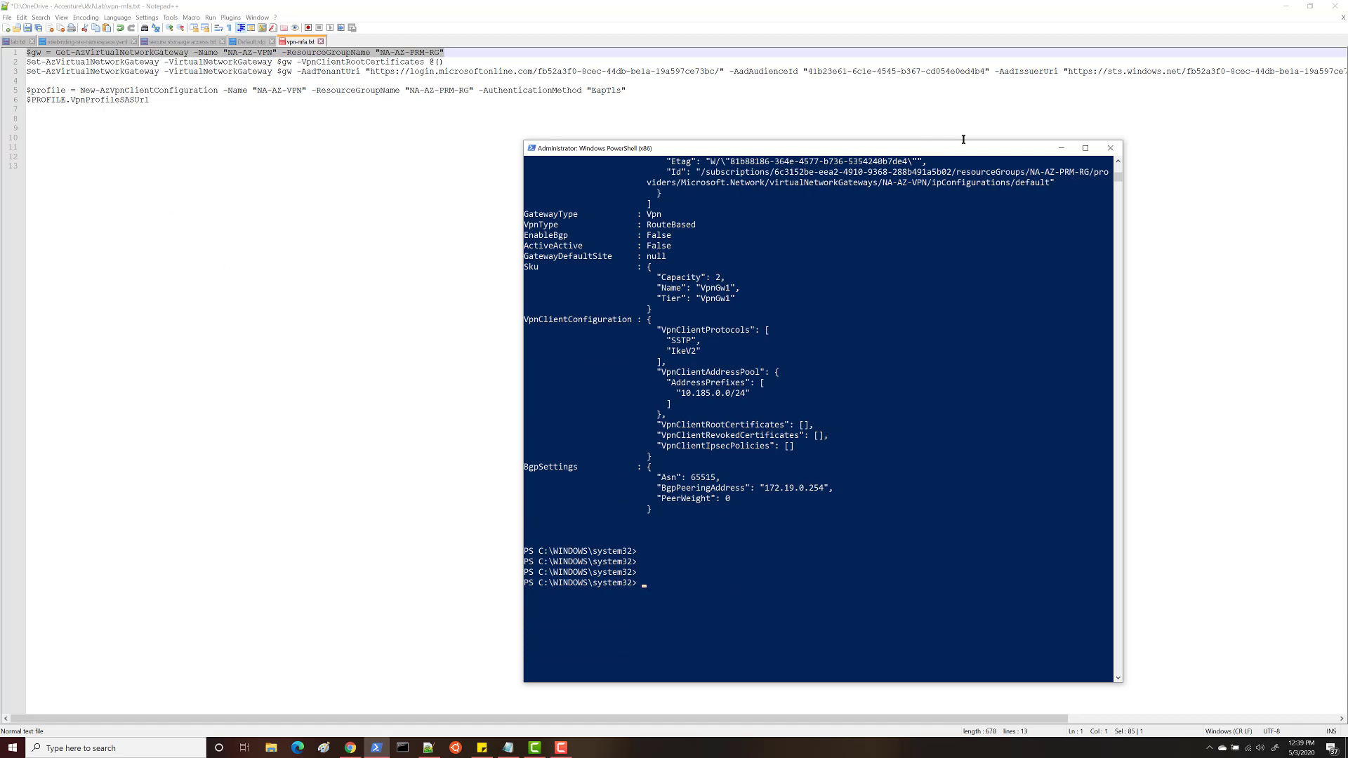
# Step: Select the tenant ID in the script's login URL and compare it with AZATLAB's Directory ID
pyautogui.click(1061, 152)
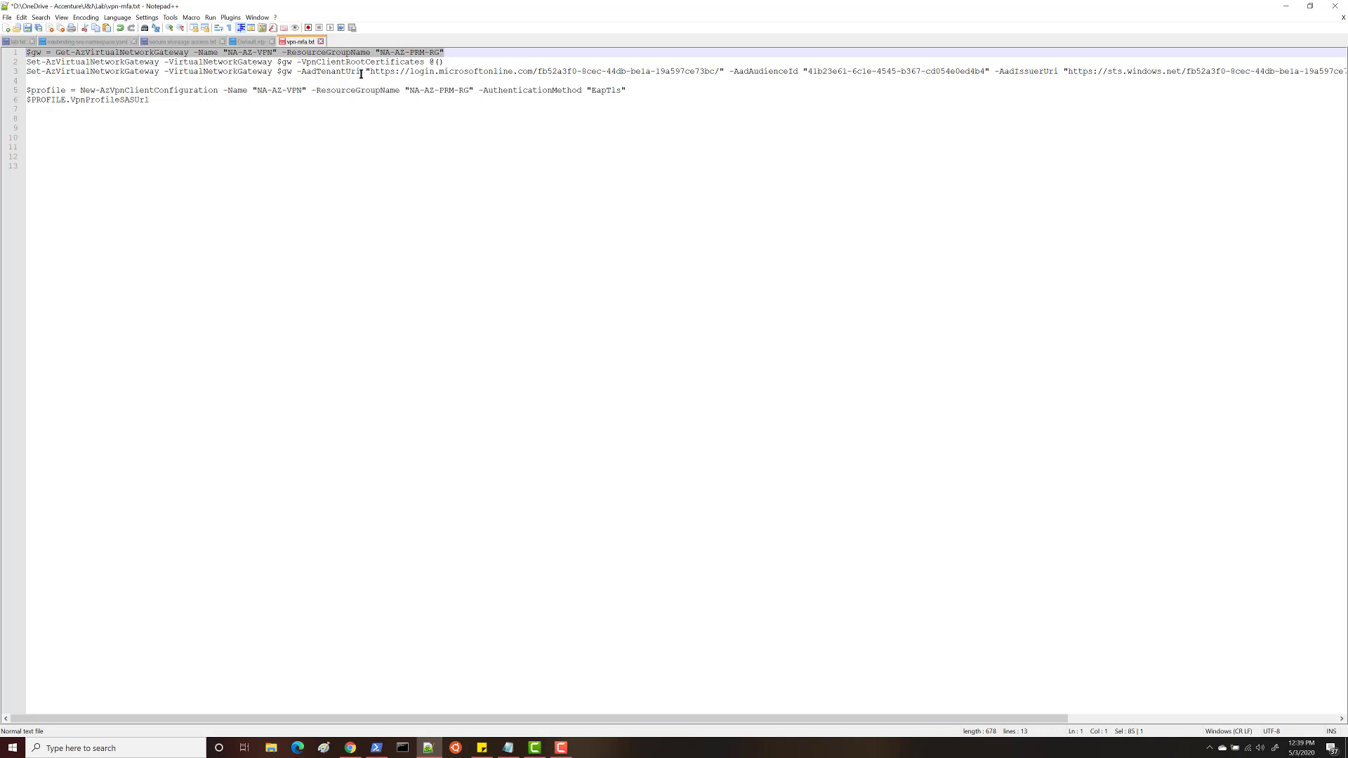
pyautogui.moveTo(540, 71); pyautogui.dragTo(714, 64)
pyautogui.click(540, 72)
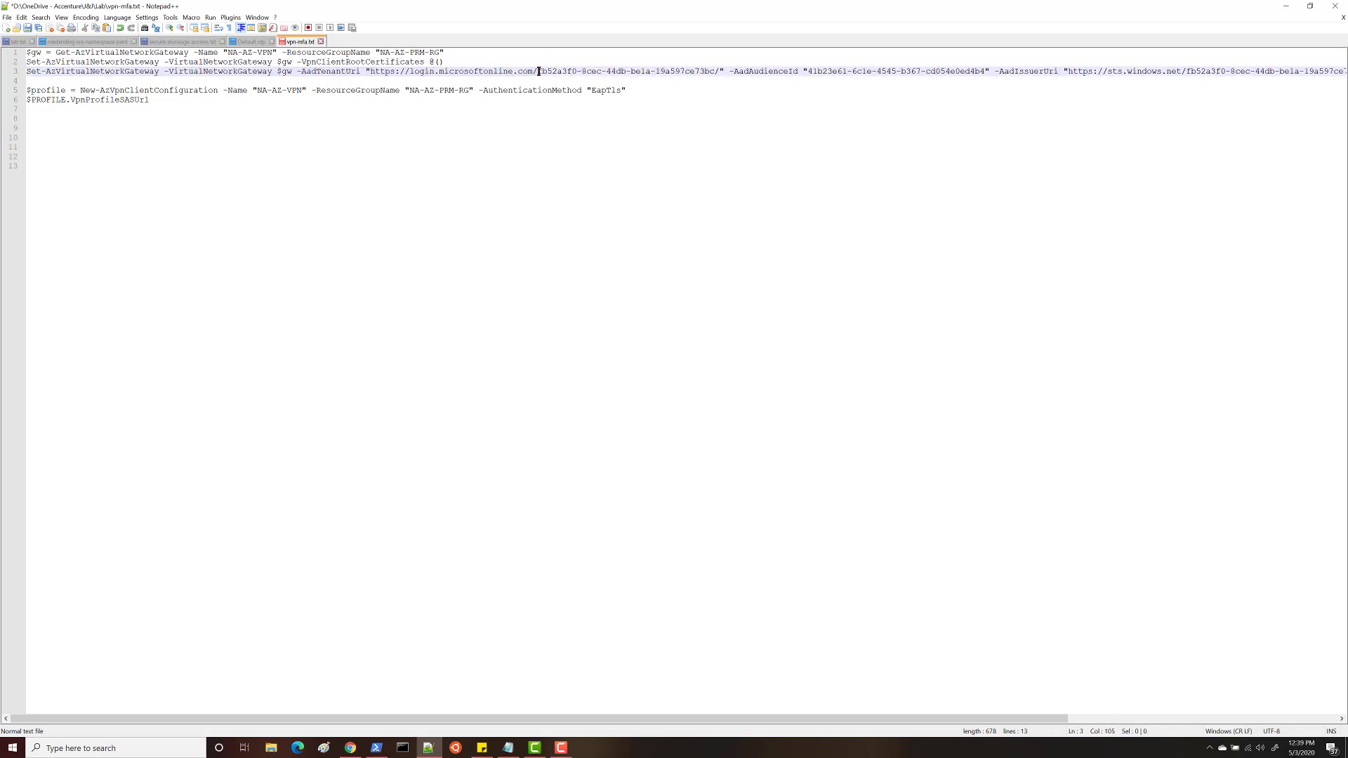
pyautogui.moveTo(569, 70); pyautogui.dragTo(716, 73)
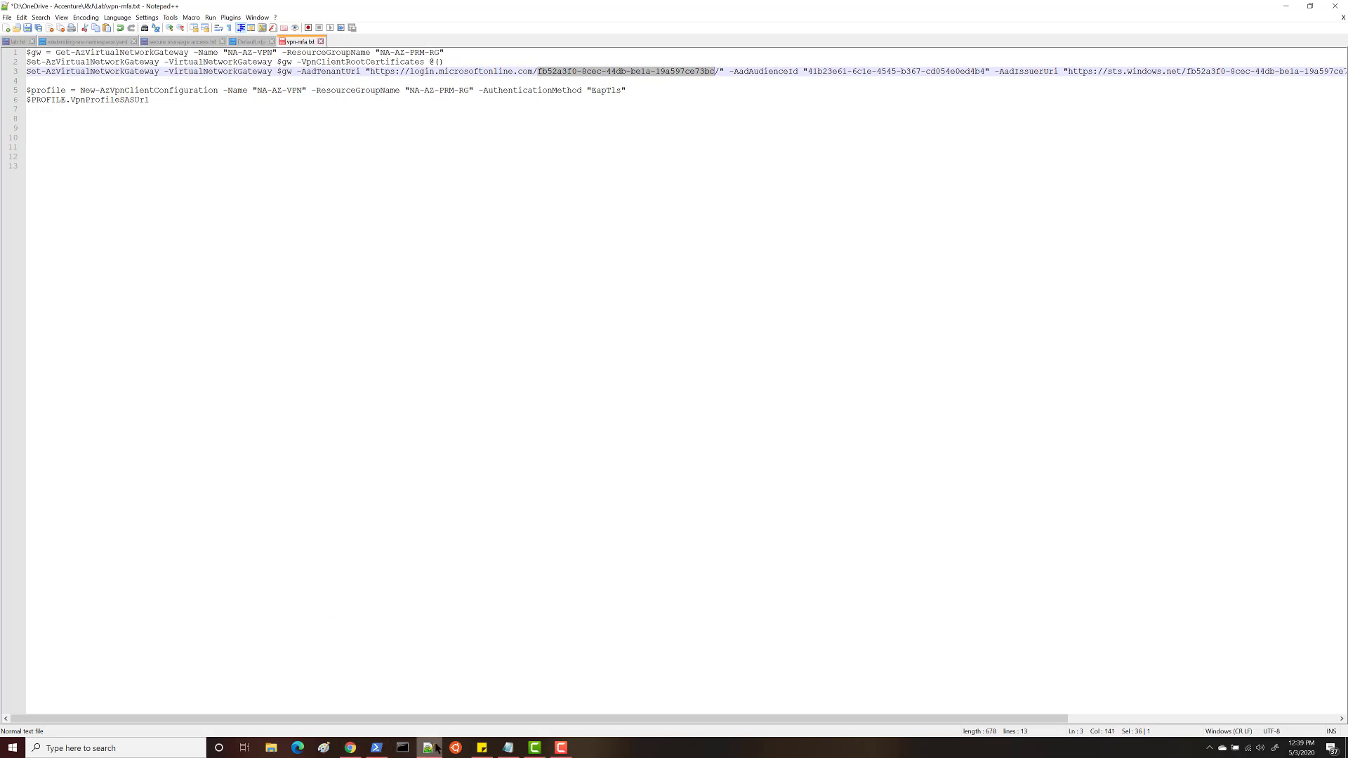
pyautogui.click(350, 748)
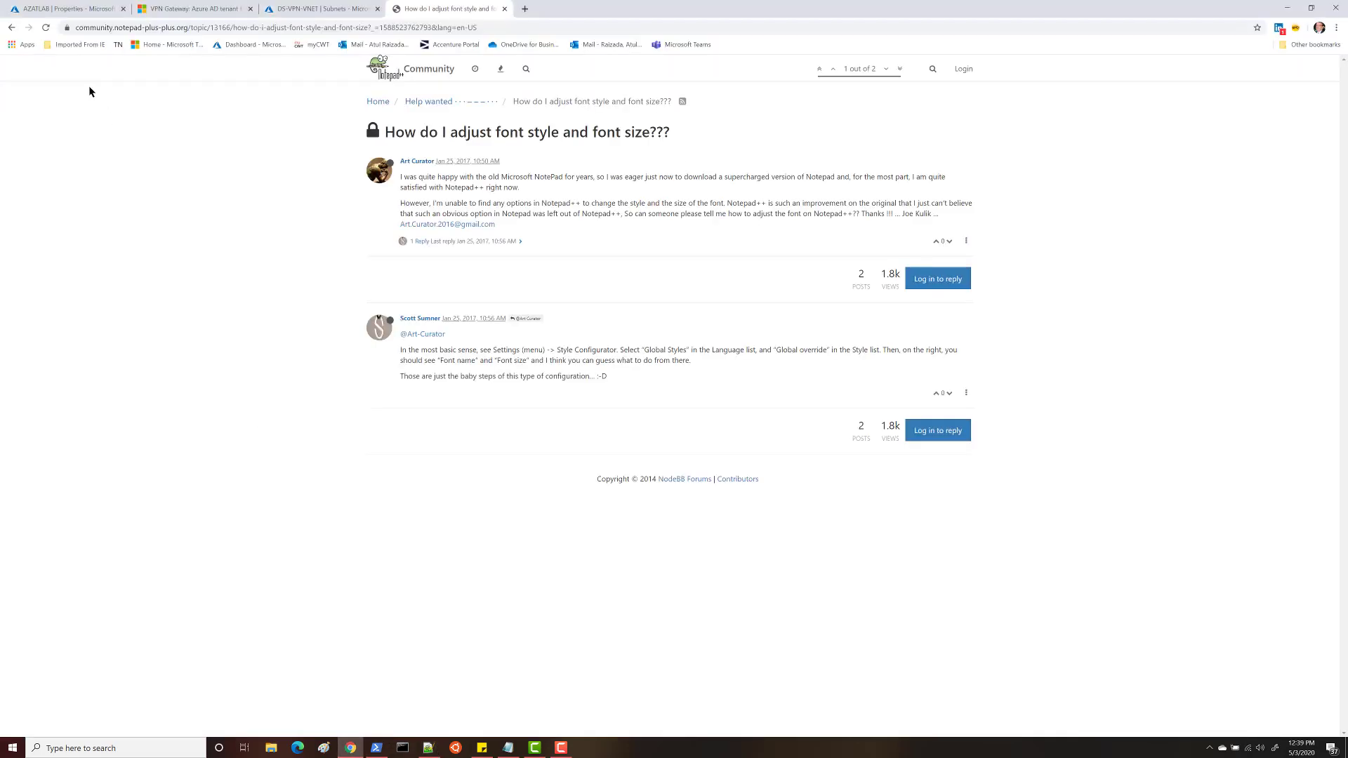
pyautogui.click(57, 9)
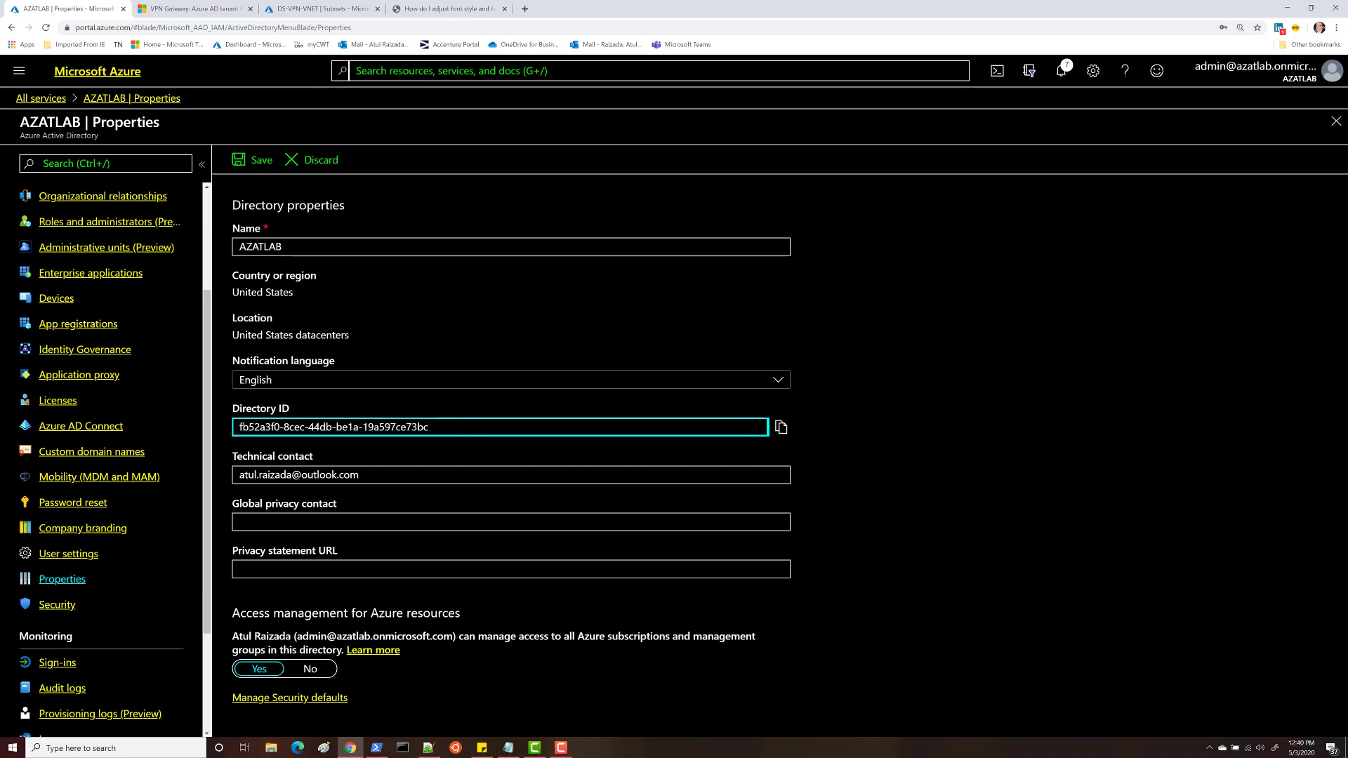
pyautogui.moveTo(429, 427); pyautogui.dragTo(238, 427)
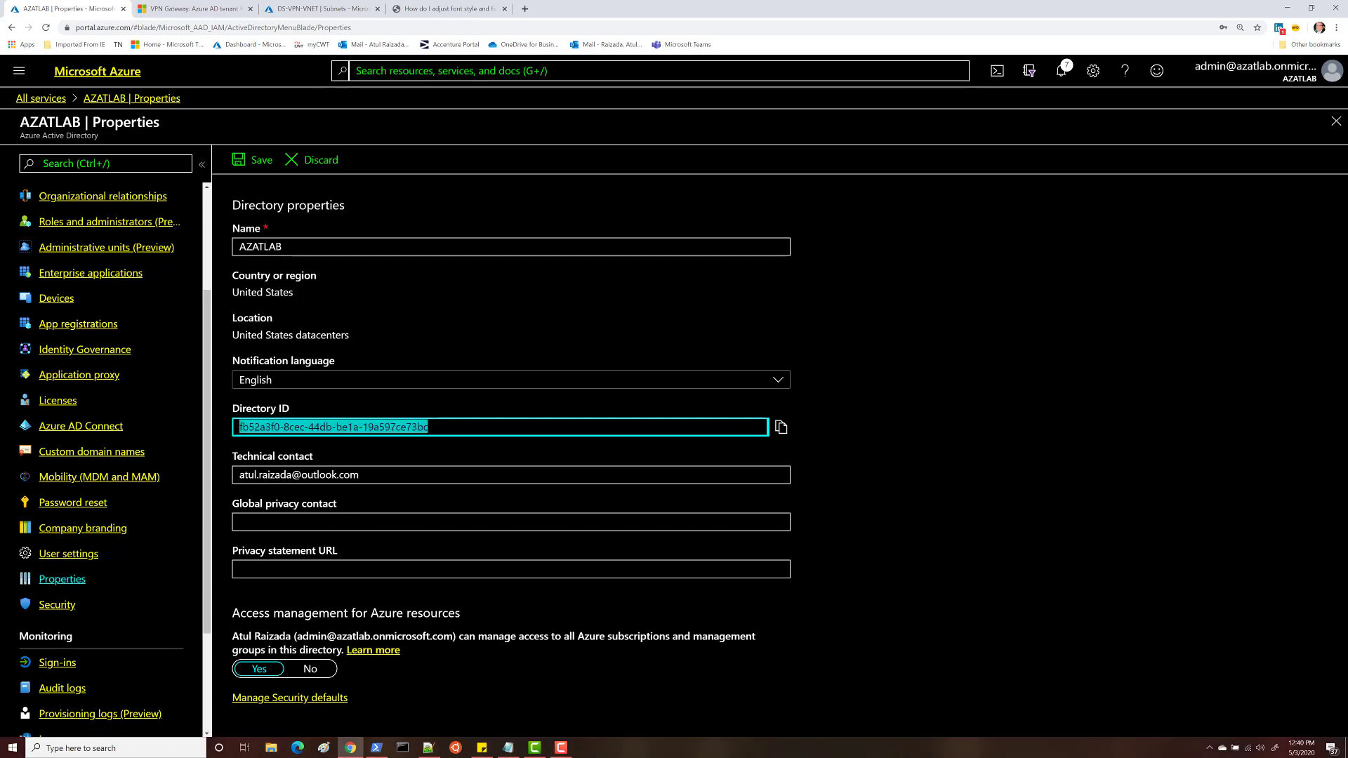
pyautogui.click(427, 749)
pyautogui.moveTo(530, 721); pyautogui.dragTo(644, 728)
pyautogui.moveTo(667, 731); pyautogui.dragTo(671, 729)
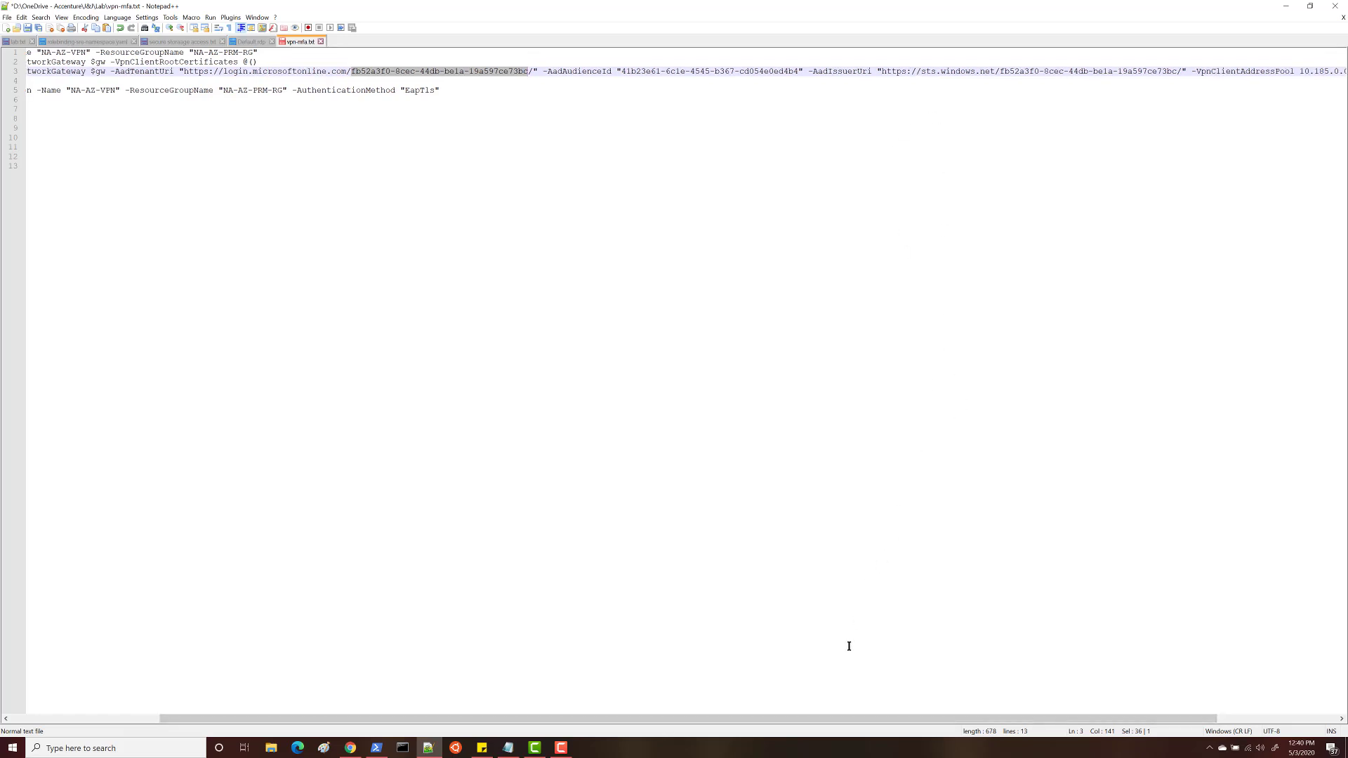
pyautogui.moveTo(849, 714); pyautogui.dragTo(972, 722)
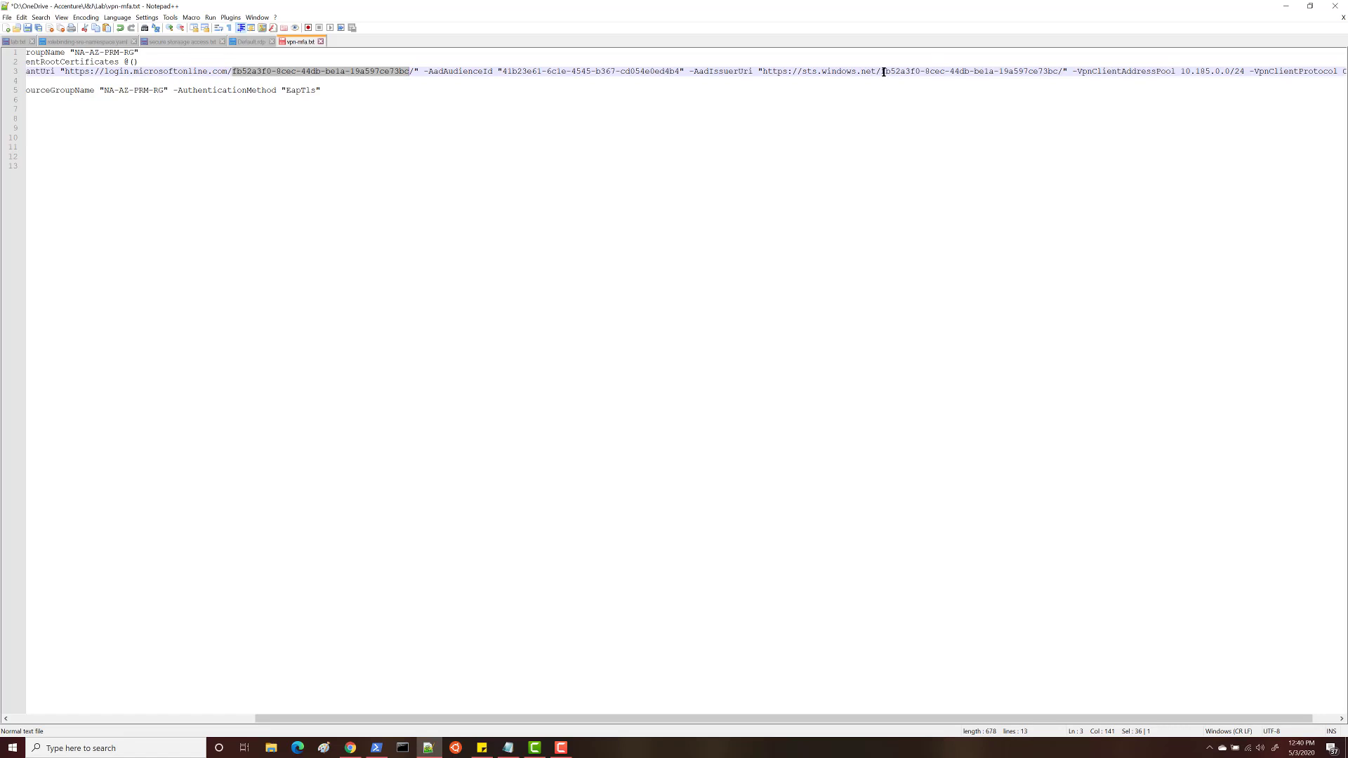
pyautogui.moveTo(886, 71); pyautogui.dragTo(1058, 71)
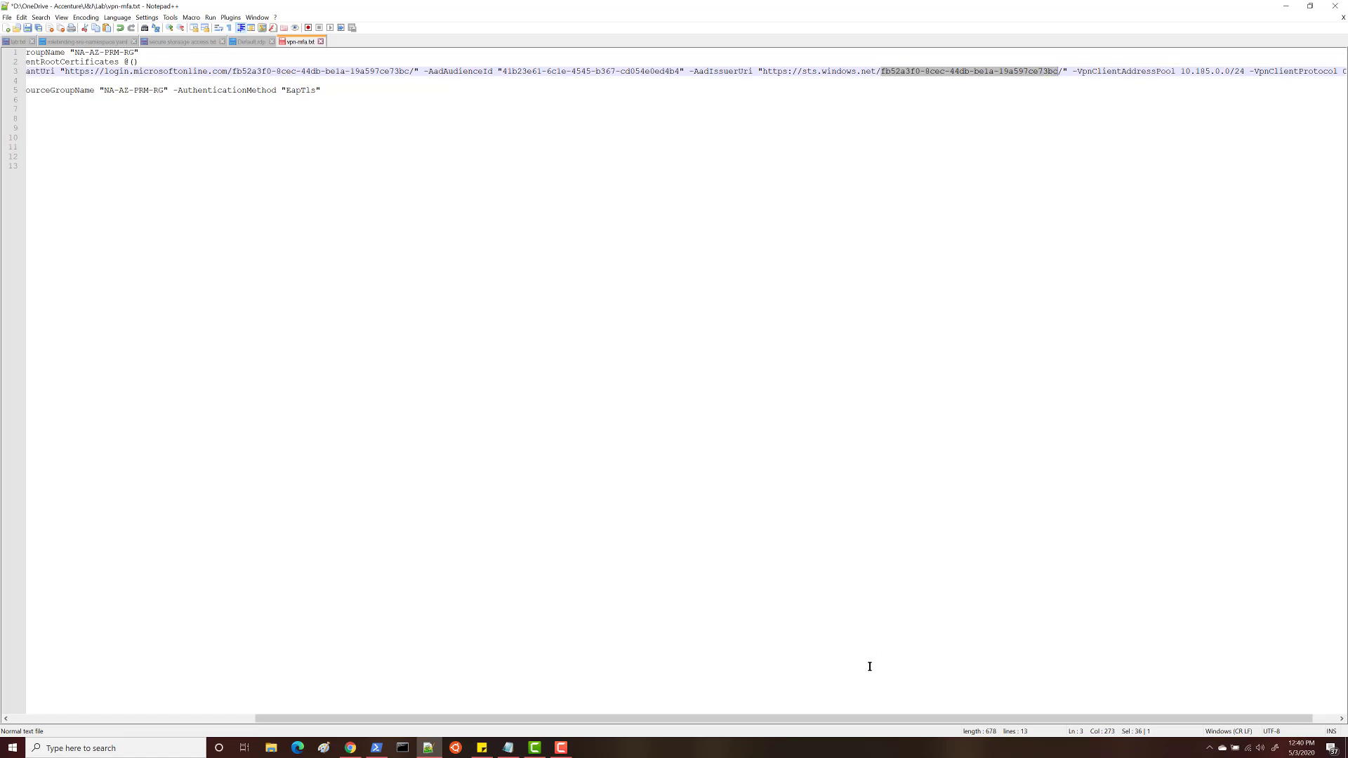
pyautogui.moveTo(909, 720); pyautogui.dragTo(984, 717)
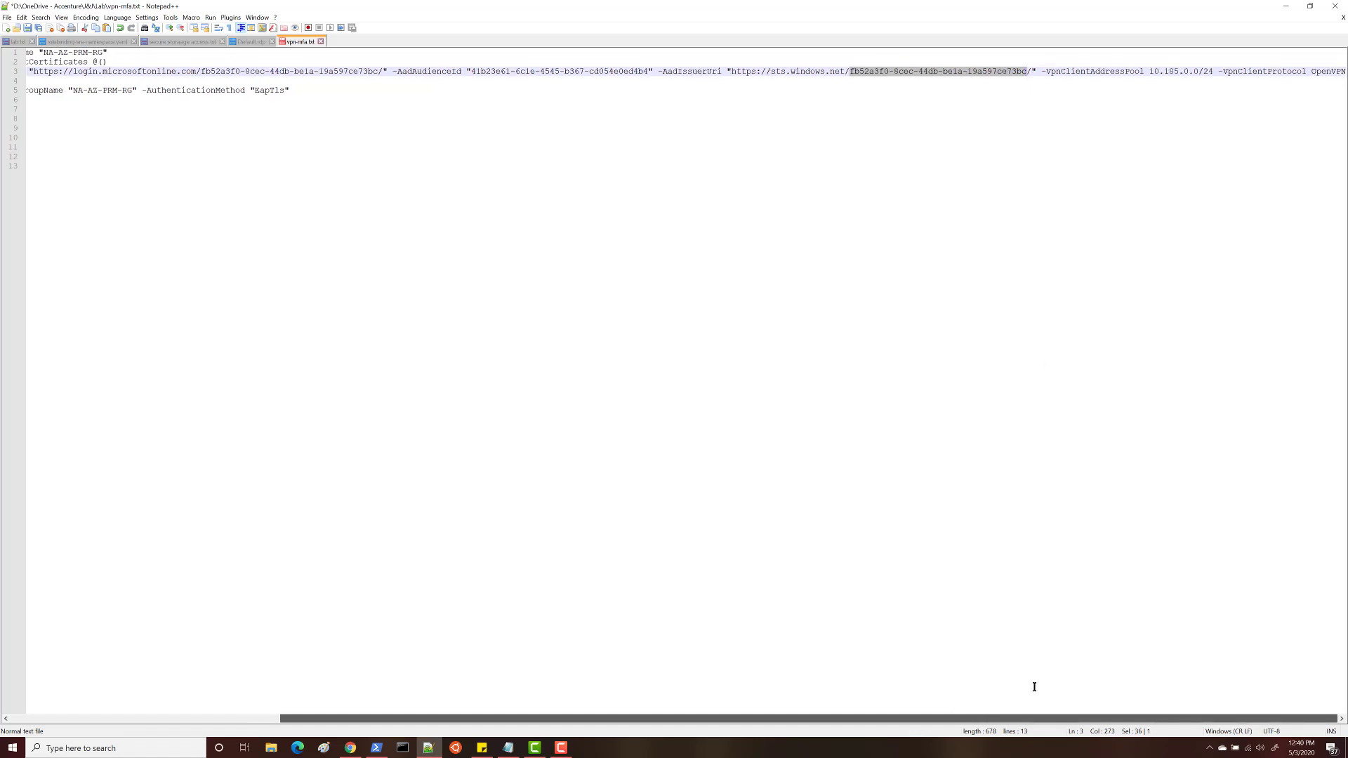
pyautogui.click(1152, 71)
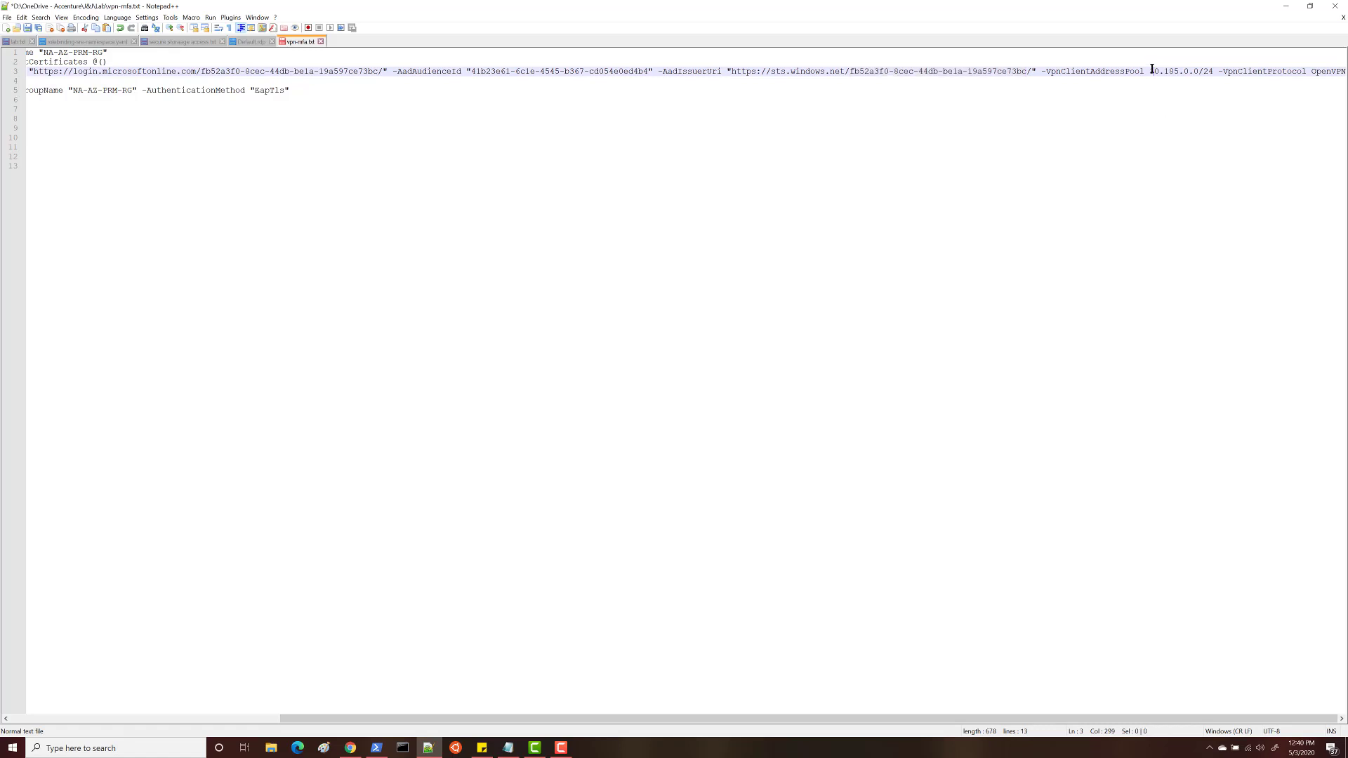
pyautogui.moveTo(1153, 69); pyautogui.dragTo(1213, 70)
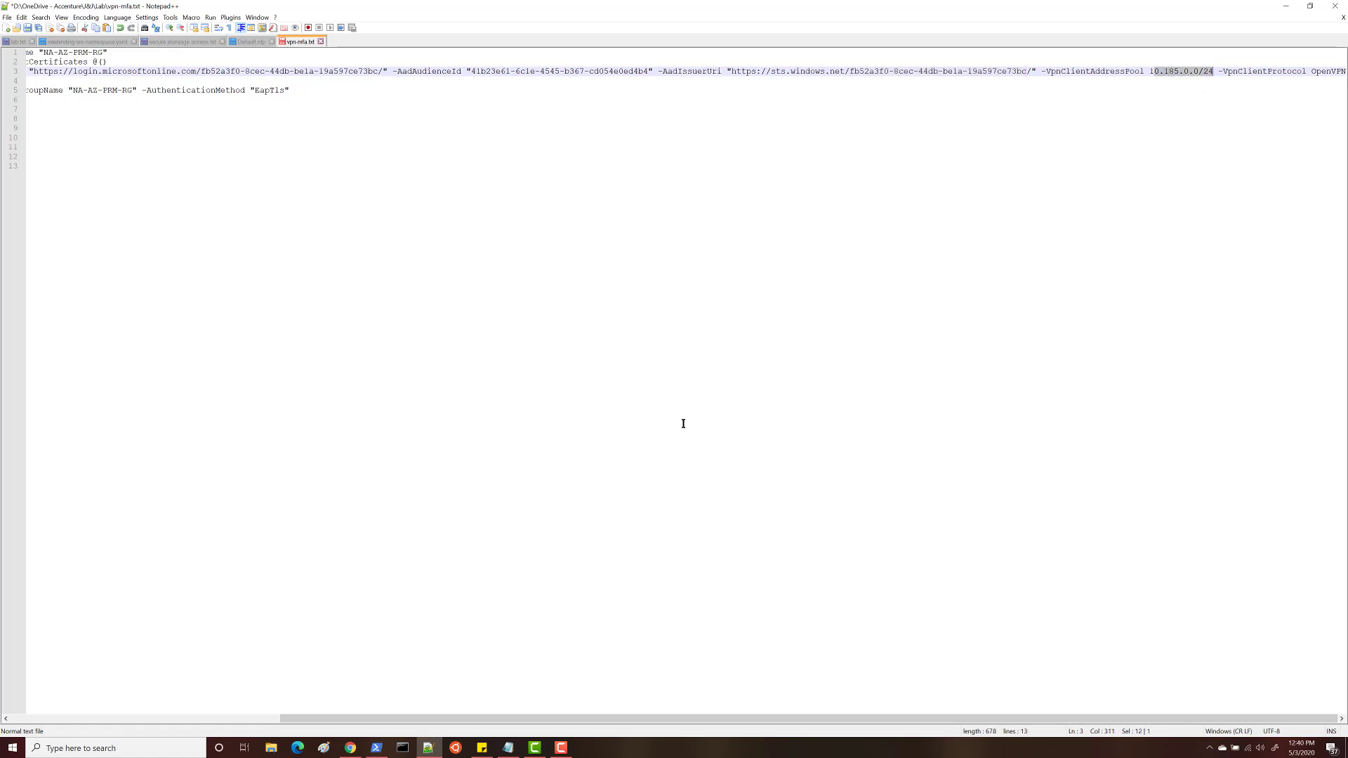
pyautogui.click(351, 748)
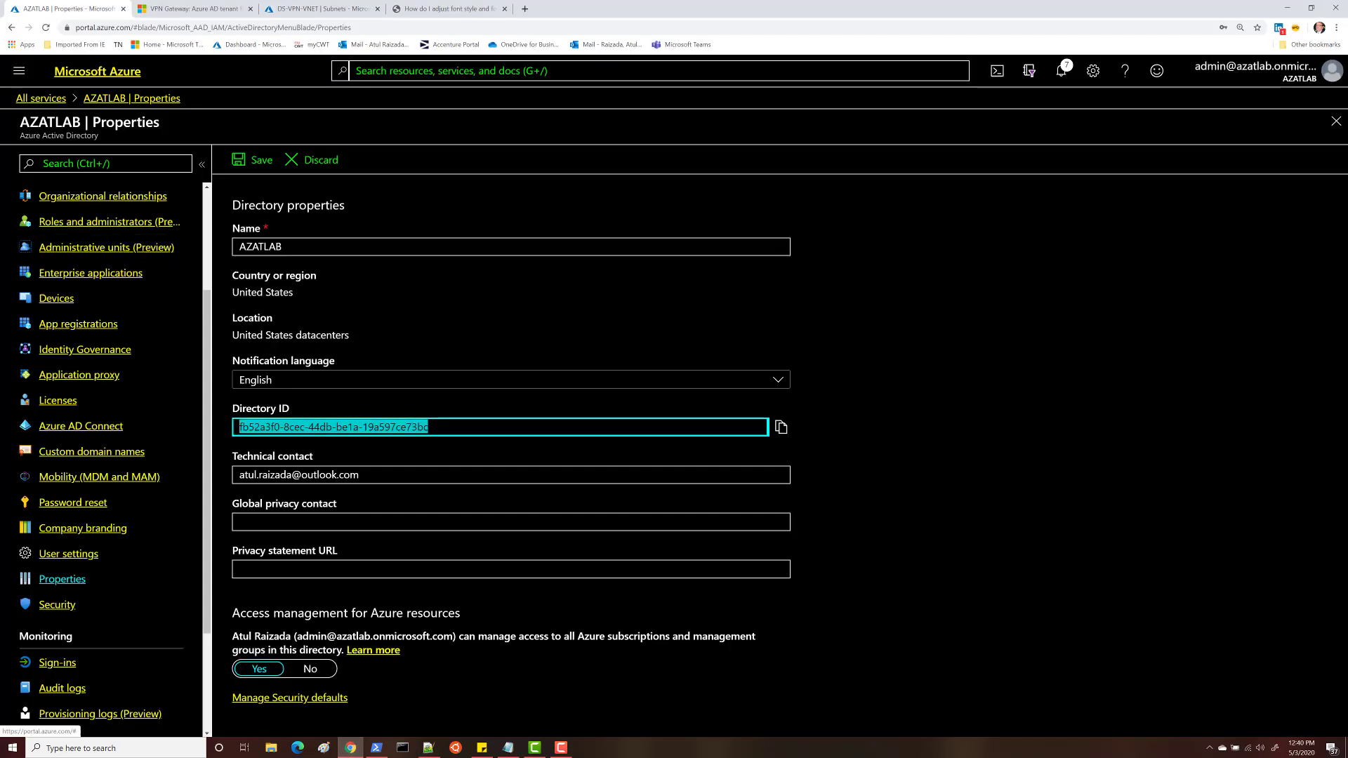
# Step: Reopen NA-AZ-VPN's point-to-site configuration to confirm no root certificates remain
pyautogui.click(16, 76)
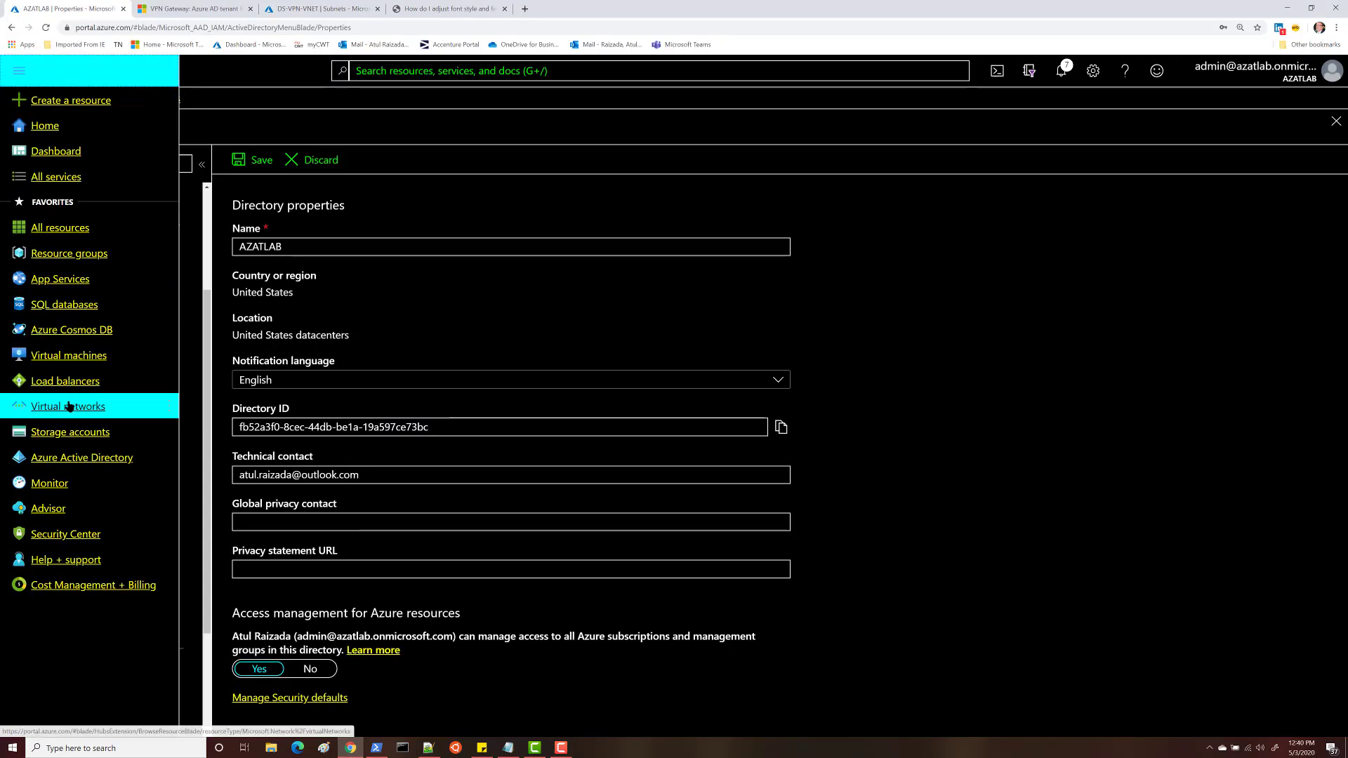
pyautogui.click(61, 259)
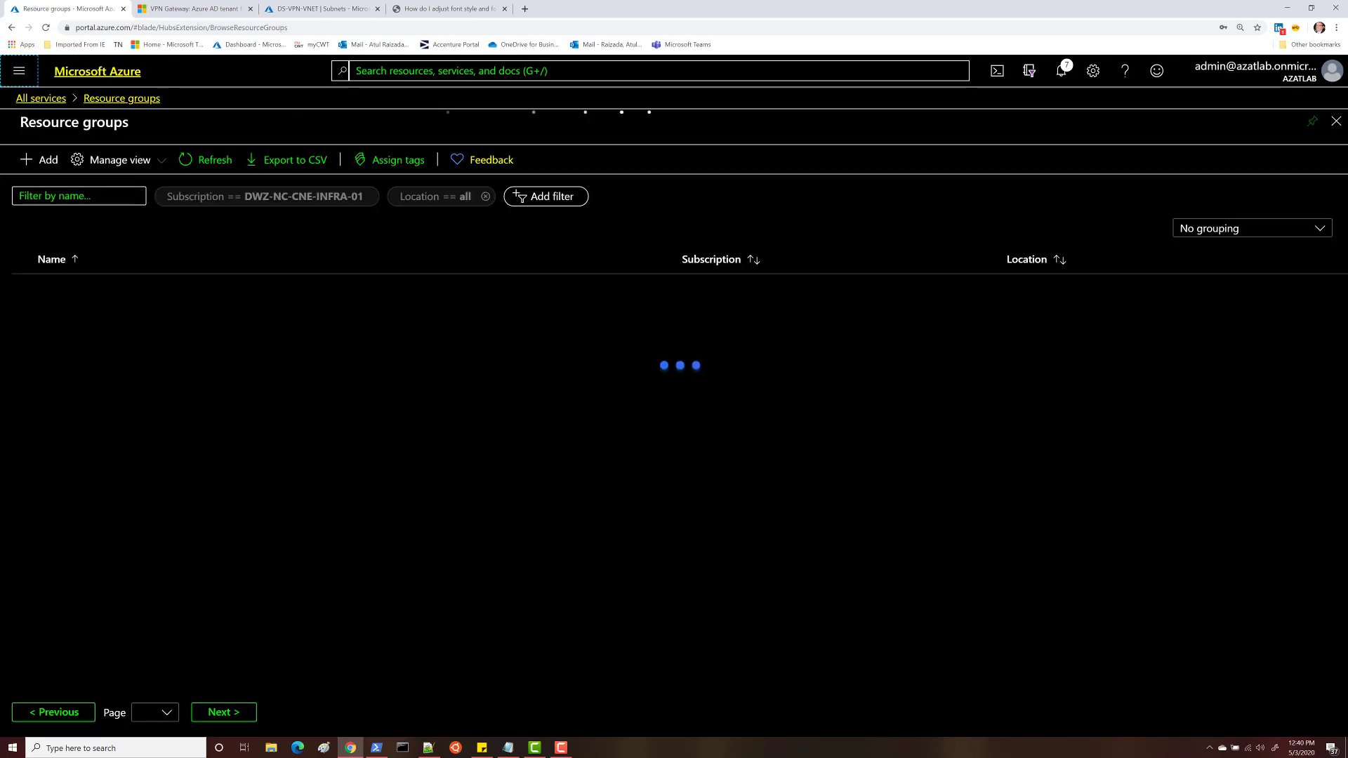
pyautogui.click(94, 364)
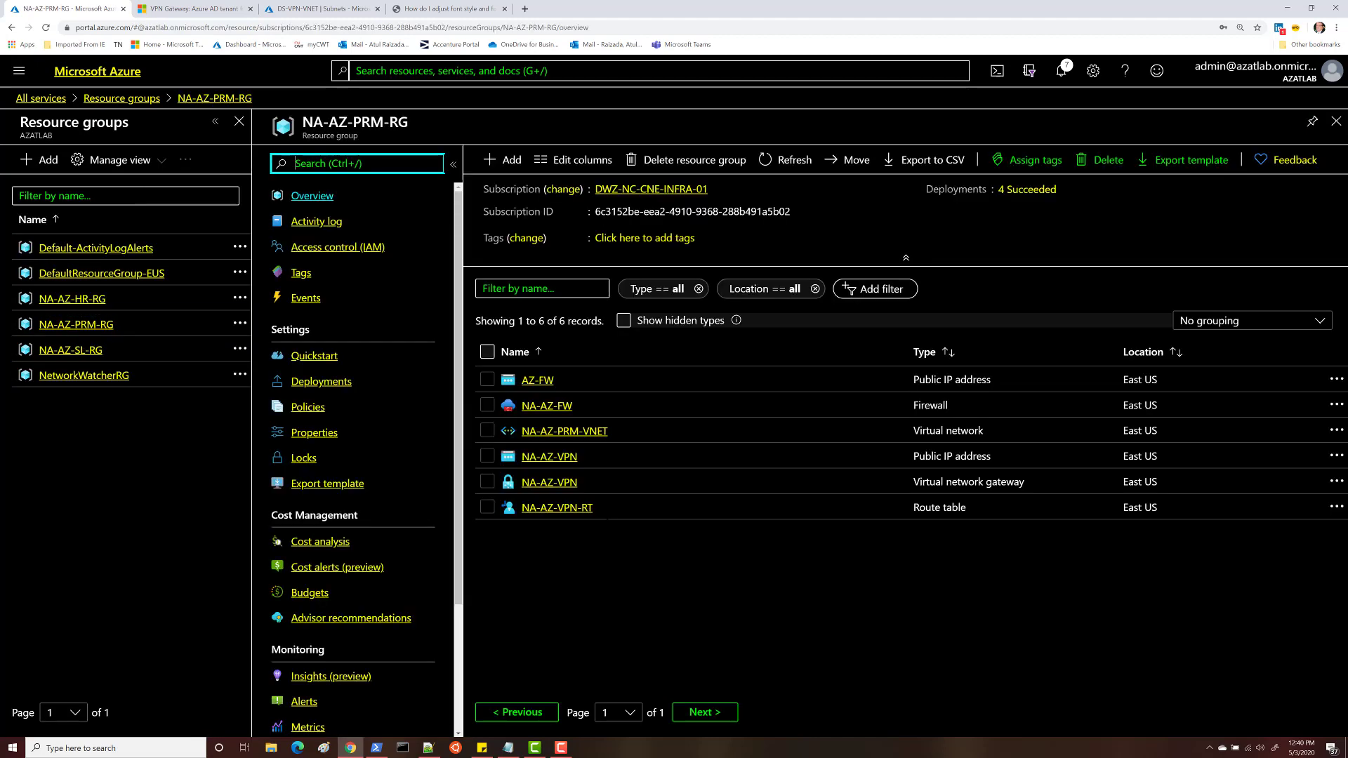
pyautogui.click(548, 484)
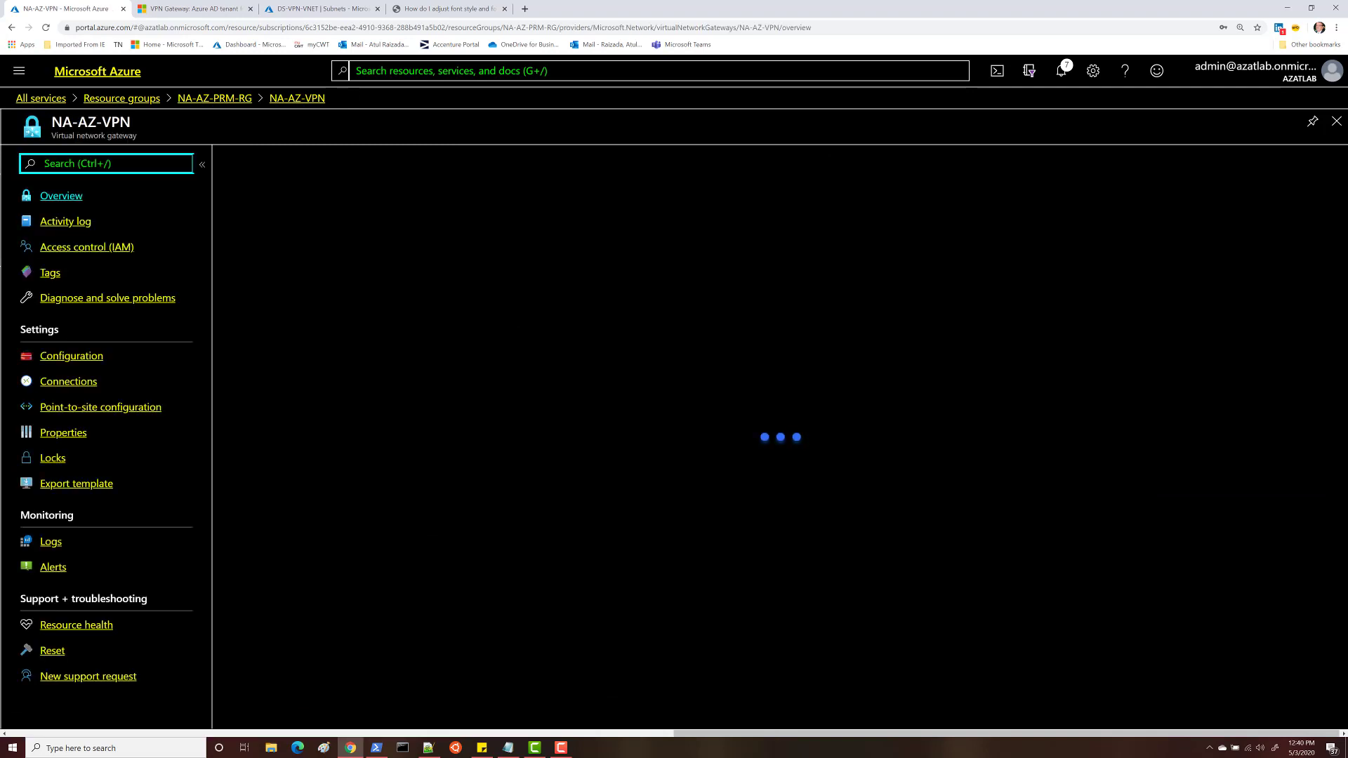
pyautogui.click(98, 410)
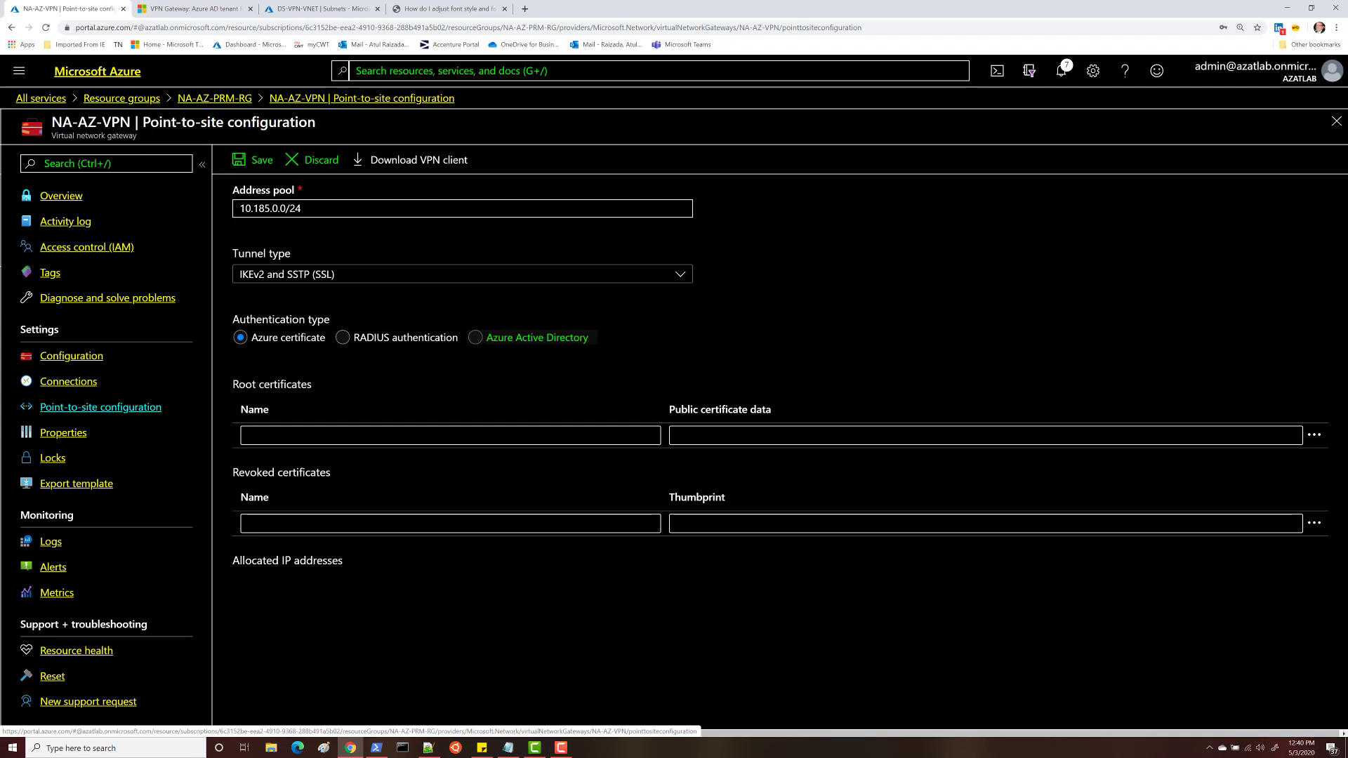
pyautogui.click(376, 748)
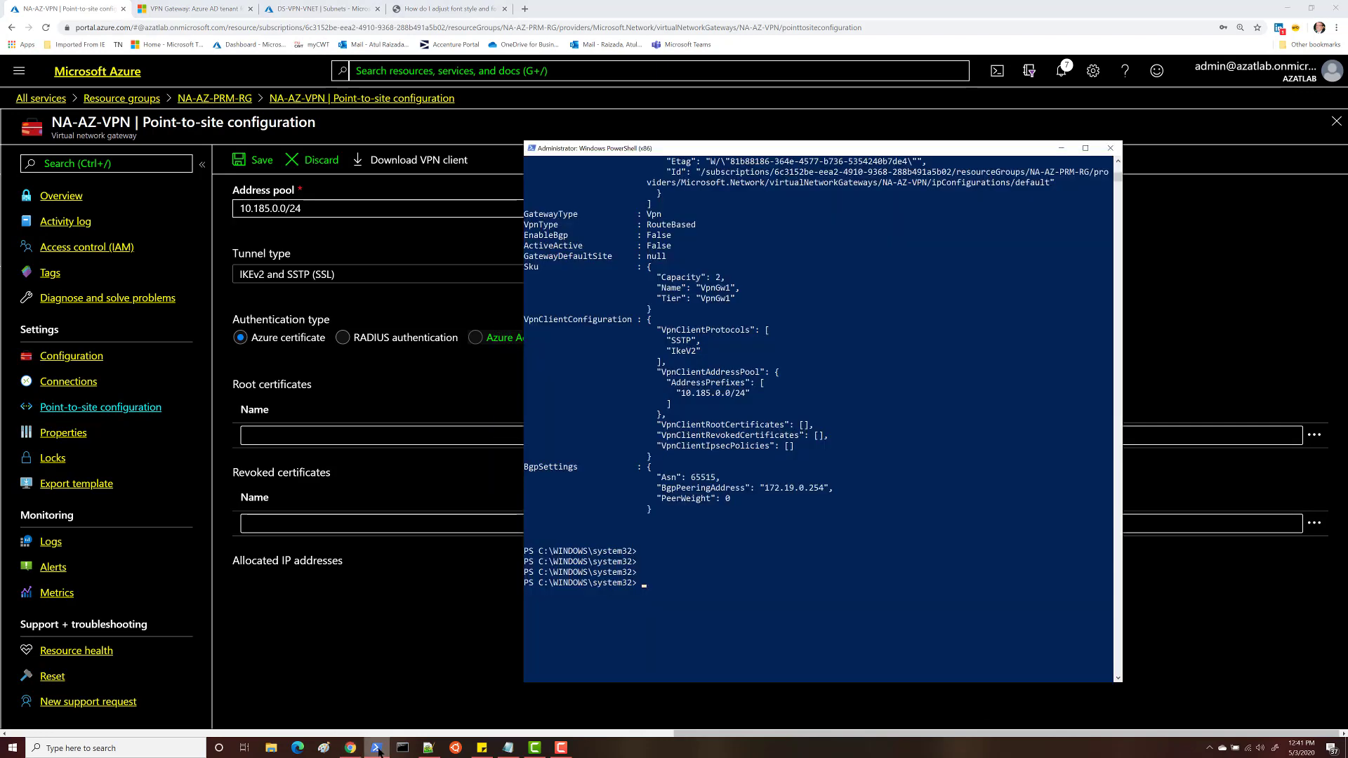
# Step: In vpn-mfa.txt, select and copy the full line 3 Set-AzVirtualNetworkGateway command ending in OpenVPN
pyautogui.click(427, 748)
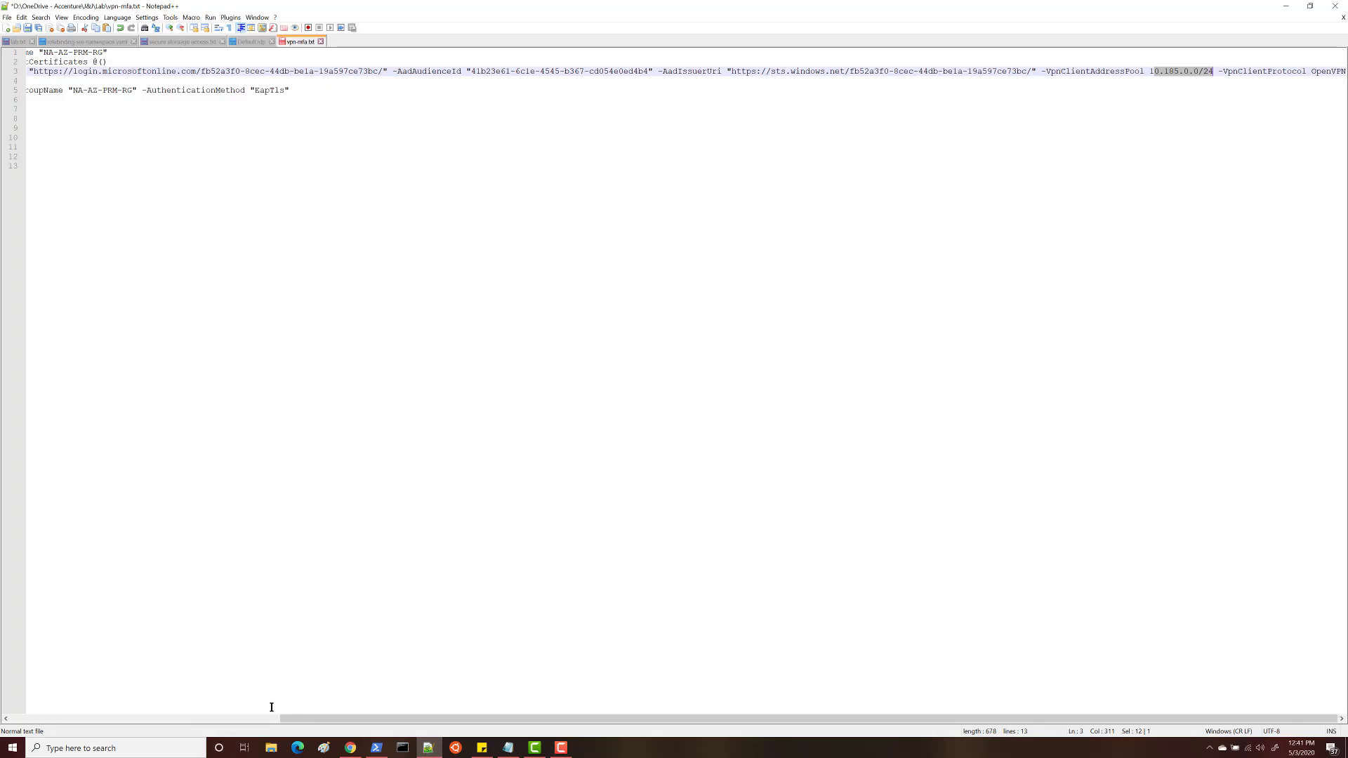
pyautogui.moveTo(307, 719); pyautogui.dragTo(18, 719)
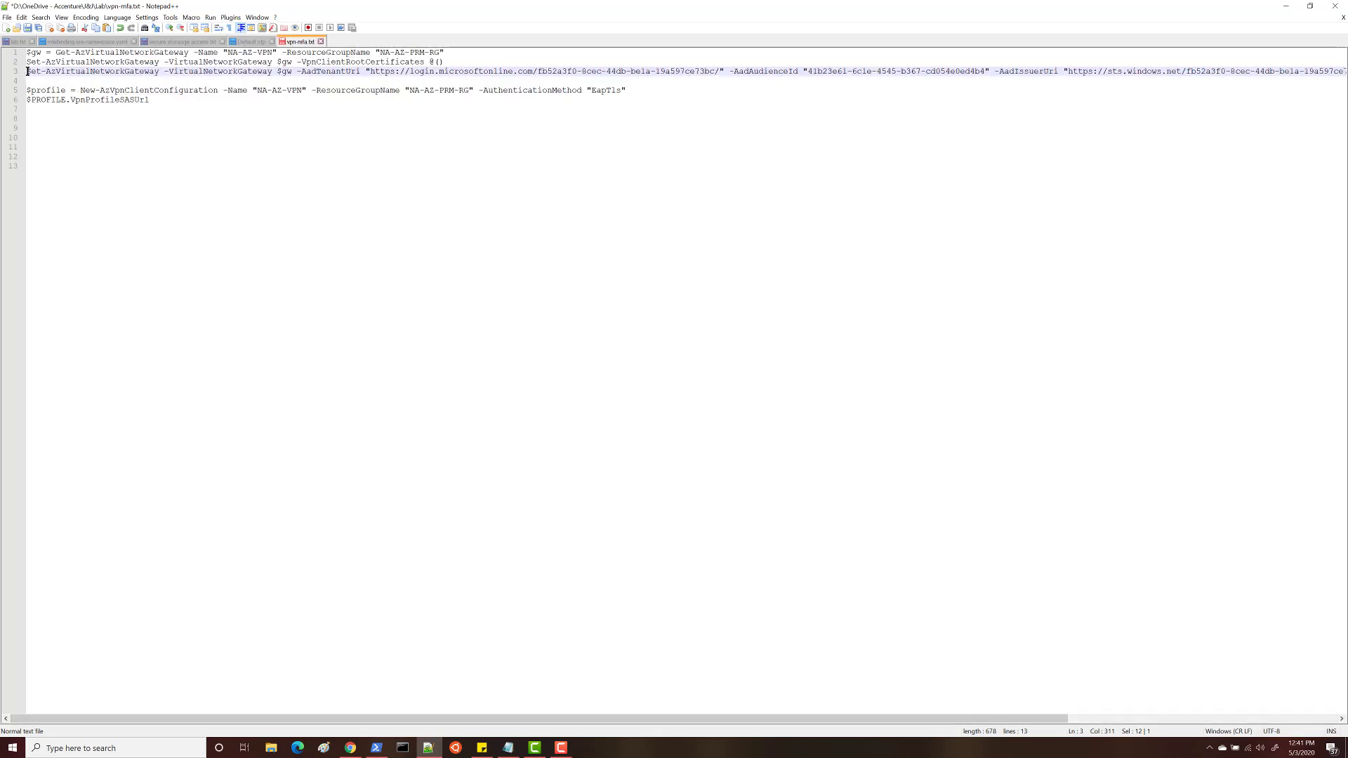
pyautogui.moveTo(25, 71); pyautogui.dragTo(1345, 71)
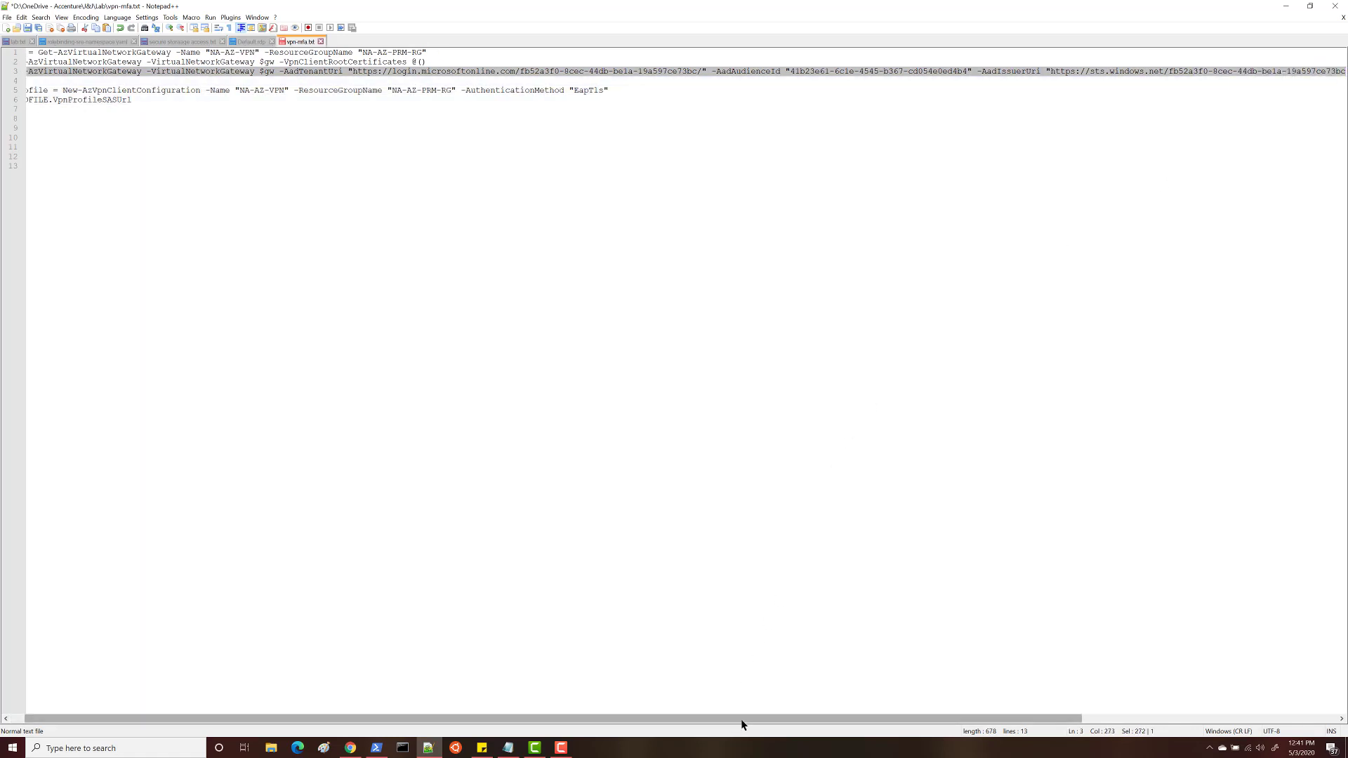
pyautogui.hscroll(5, 1018, 723)
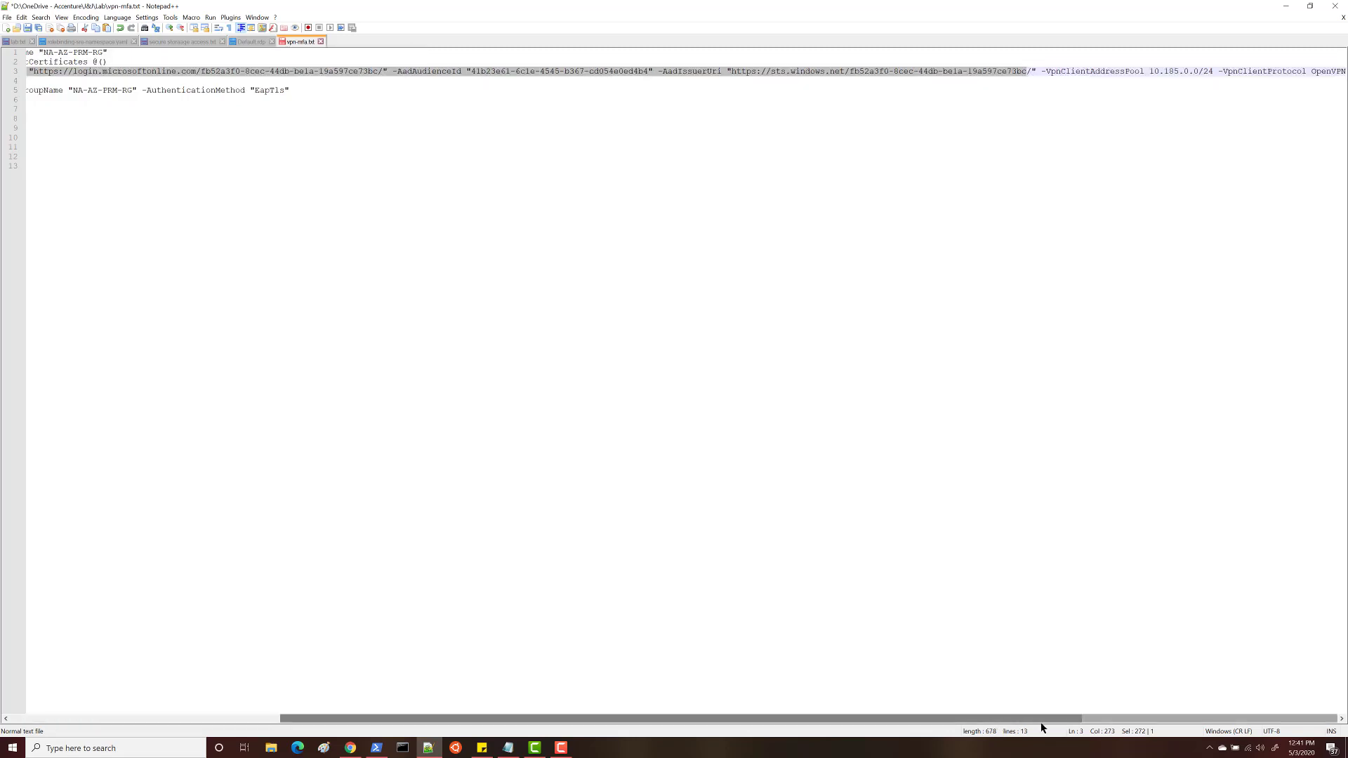
pyautogui.keyDown('shift'); pyautogui.click(1344, 78); pyautogui.keyUp('shift')
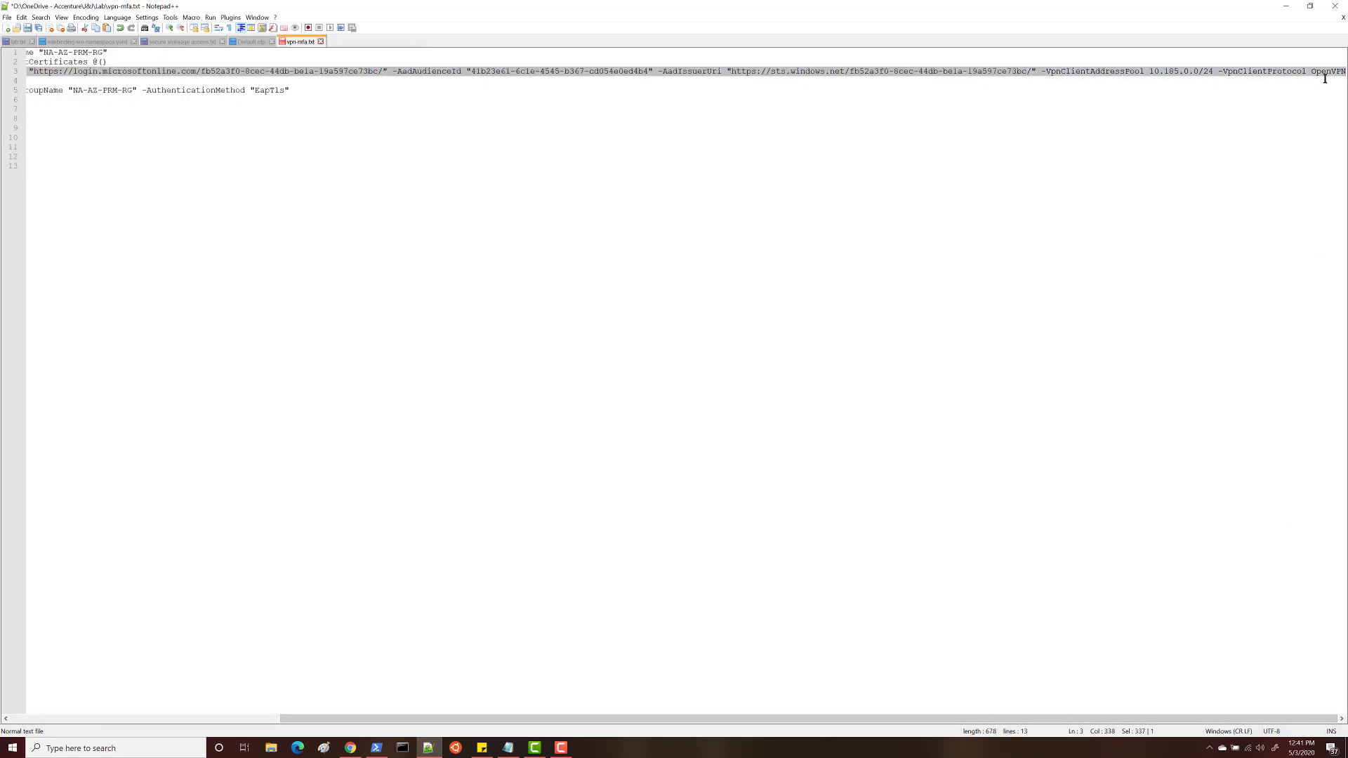
pyautogui.rightClick(1320, 75)
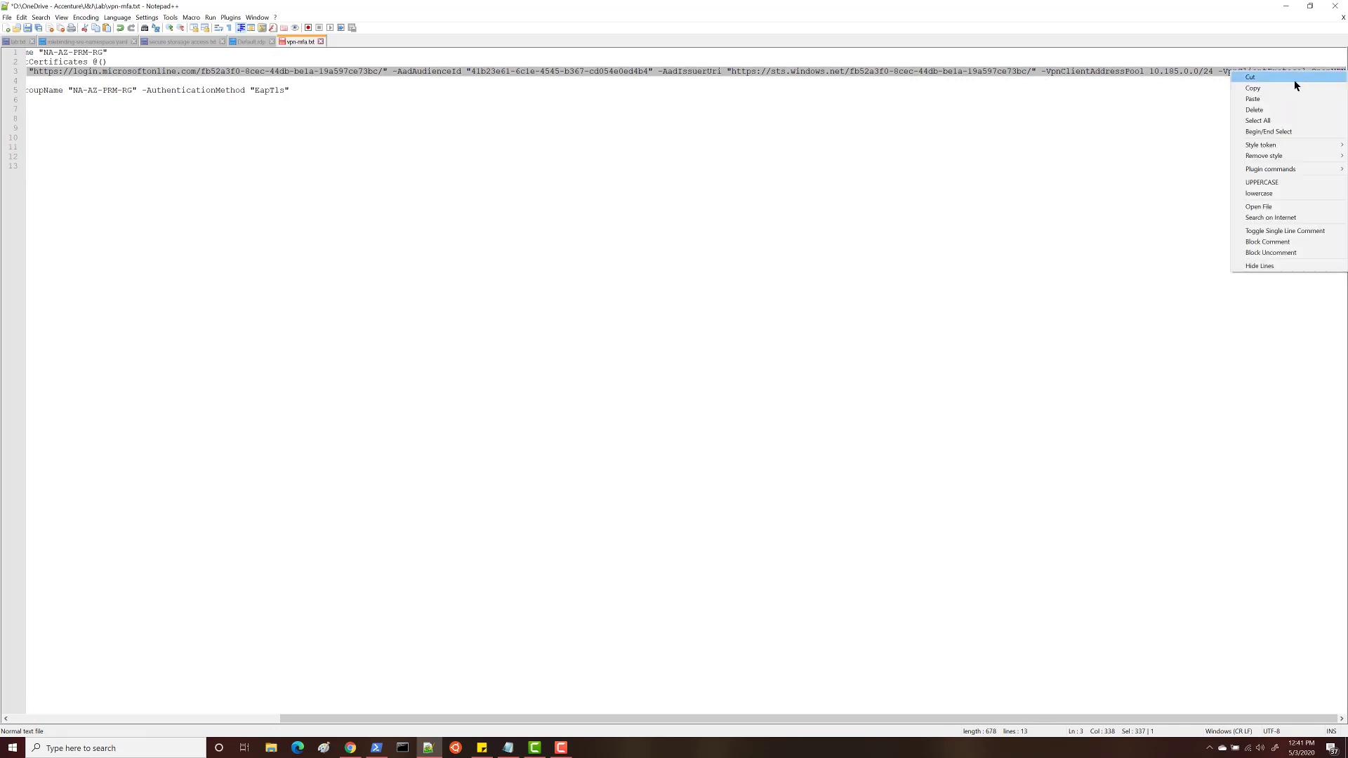
pyautogui.click(1269, 87)
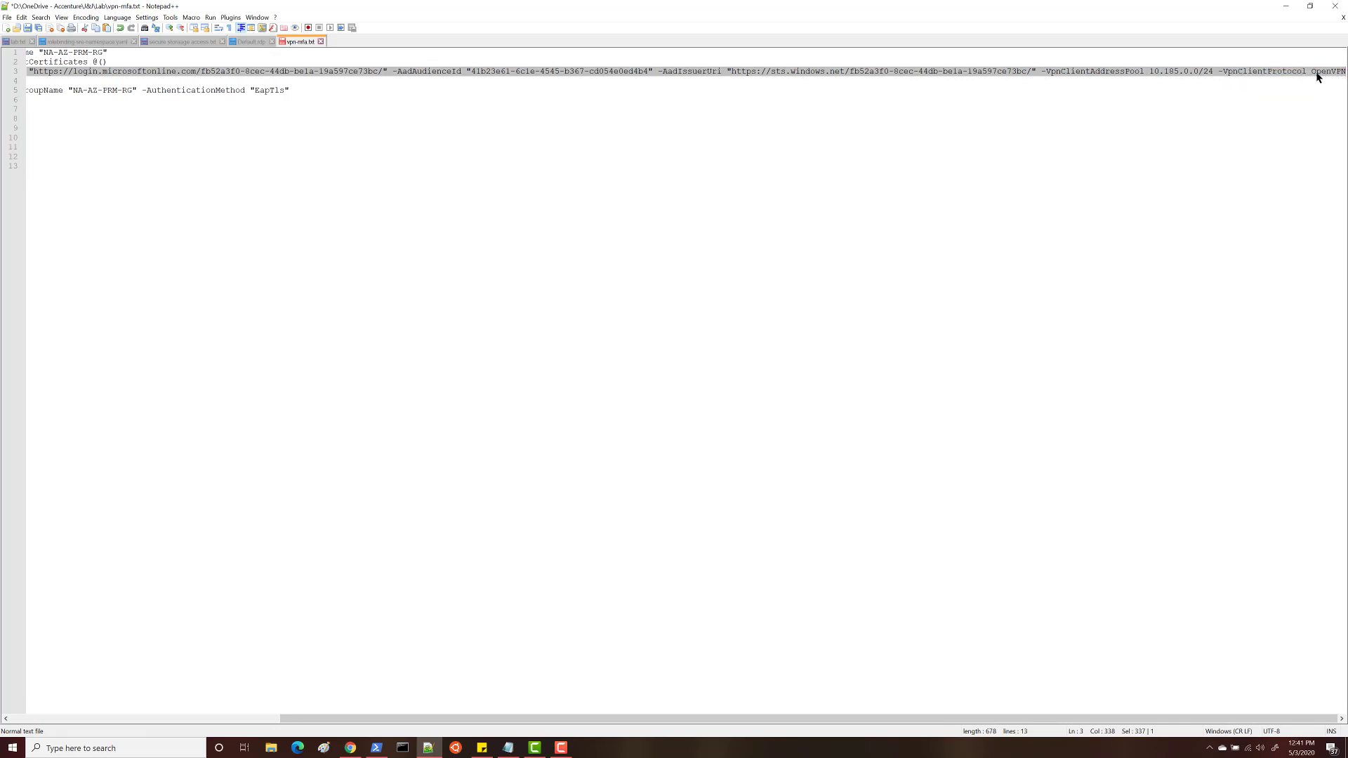
# Step: Run the Set-AzVirtualNetworkGateway command setting NA-AZ-VPN to OpenVPN with Azure AD tenant, audience and issuer
pyautogui.click(376, 748)
pyautogui.rightClick(664, 584)
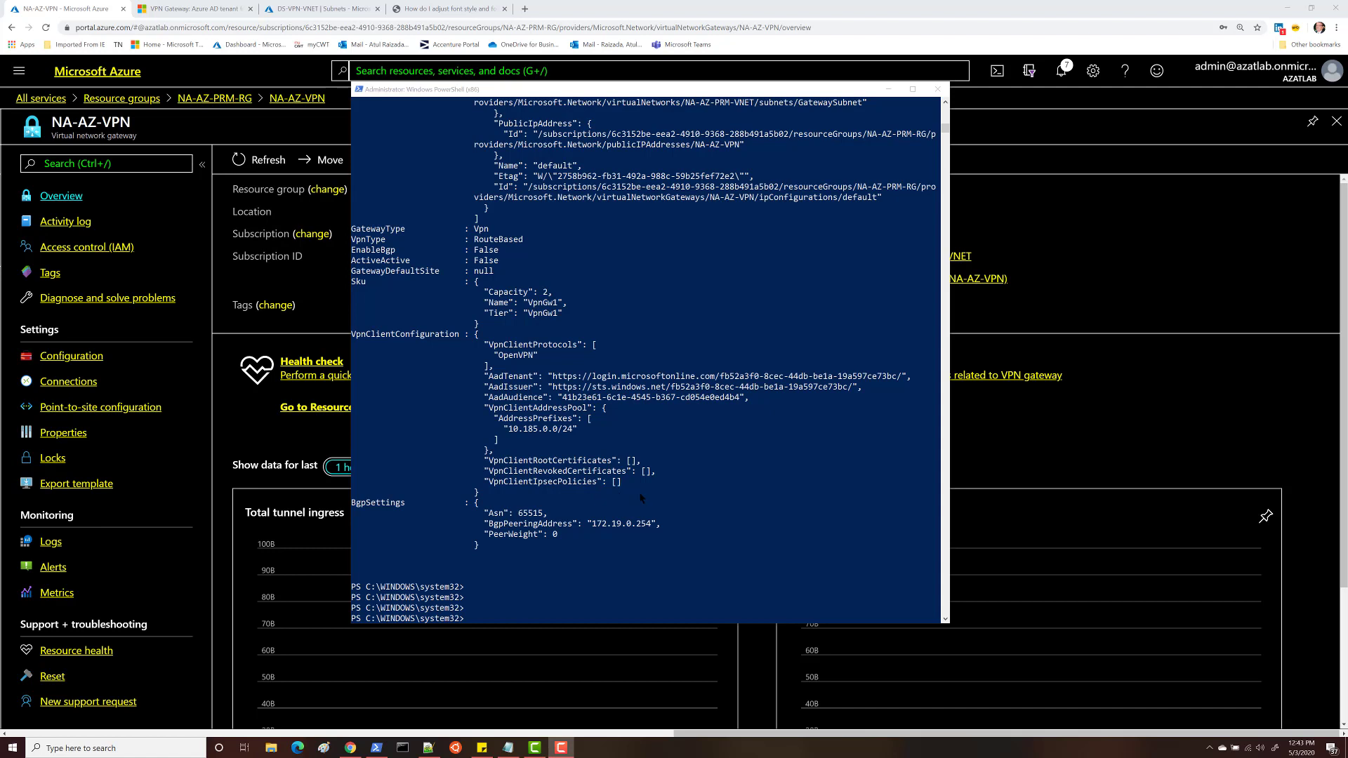
pyautogui.scroll(2, 640, 497)
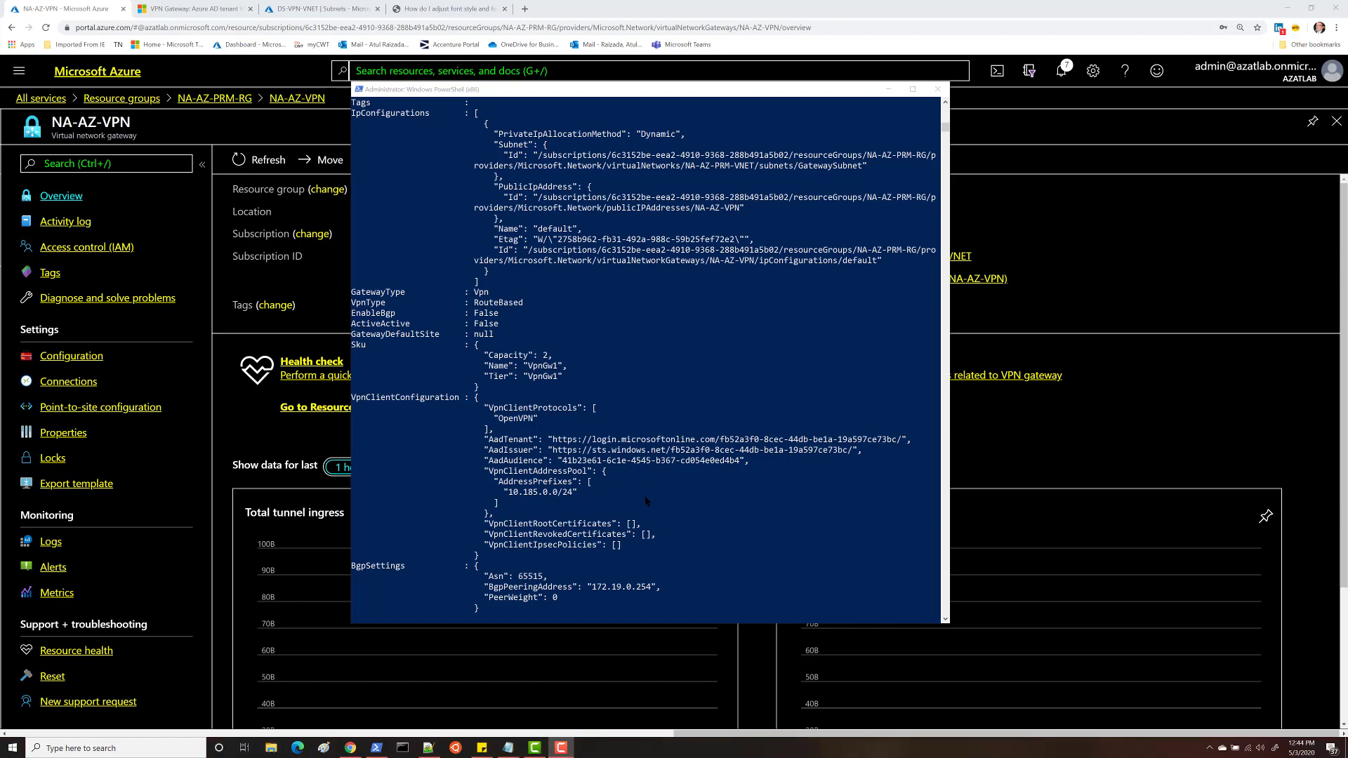
pyautogui.scroll(8, 644, 496)
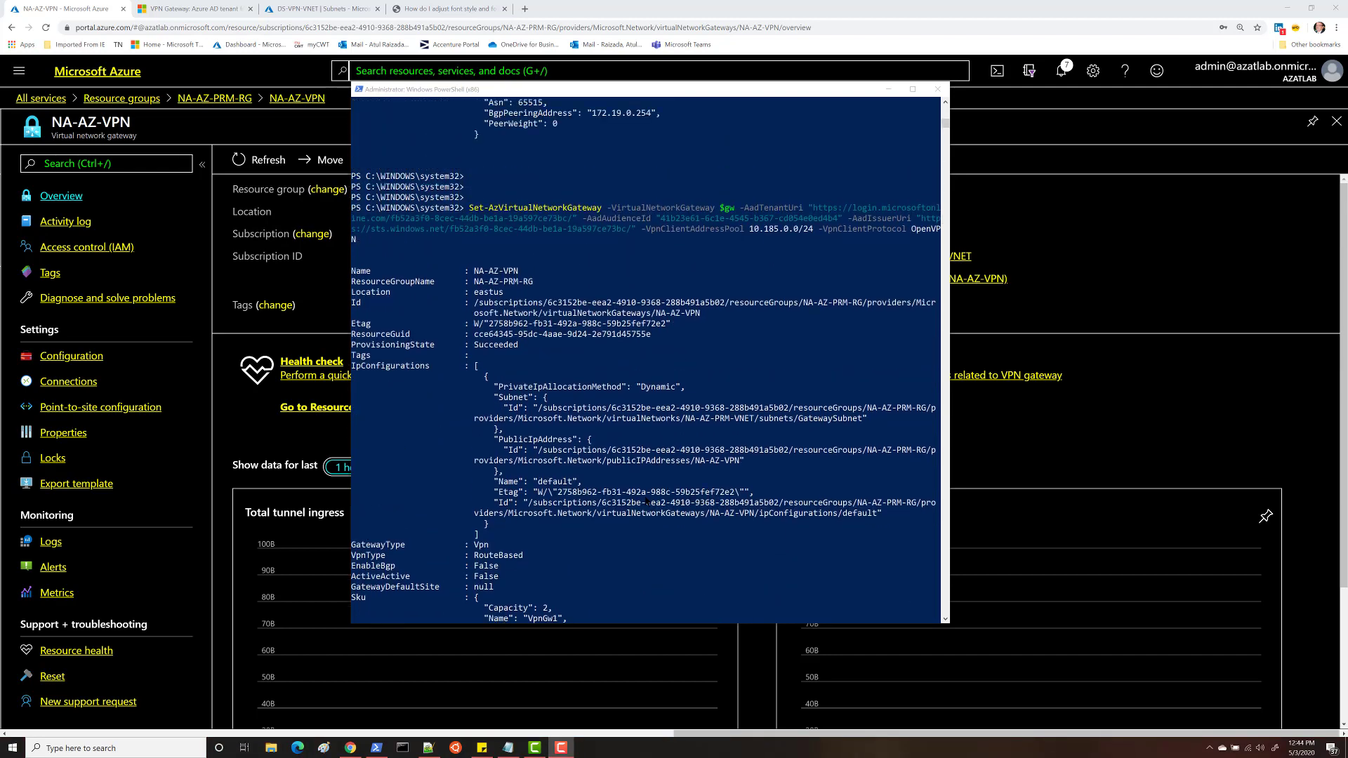
pyautogui.scroll(-7, 646, 502)
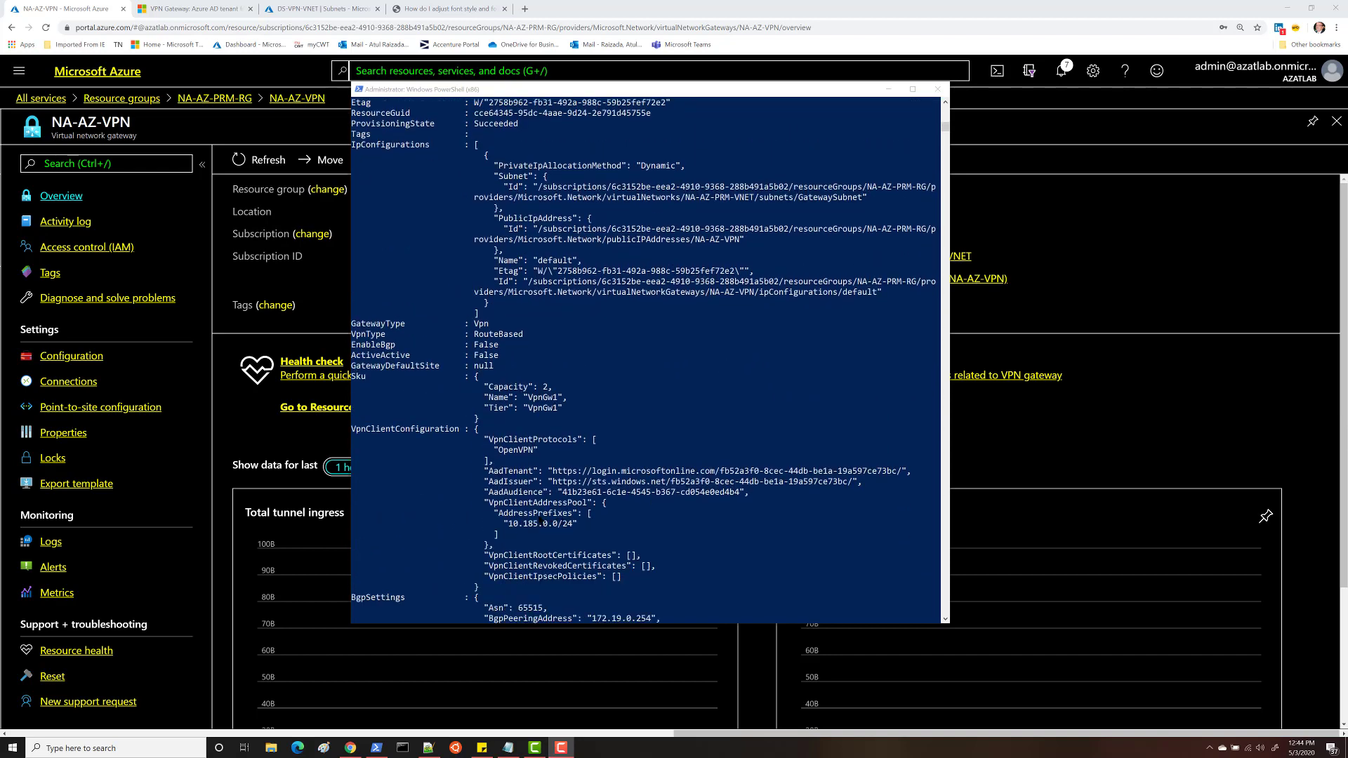
pyautogui.scroll(-1, 520, 505)
# Step: Review the output showing NA-AZ-VPN Succeeded with address prefix 10.185.0.0/24, then minimize PowerShell
pyautogui.click(518, 495)
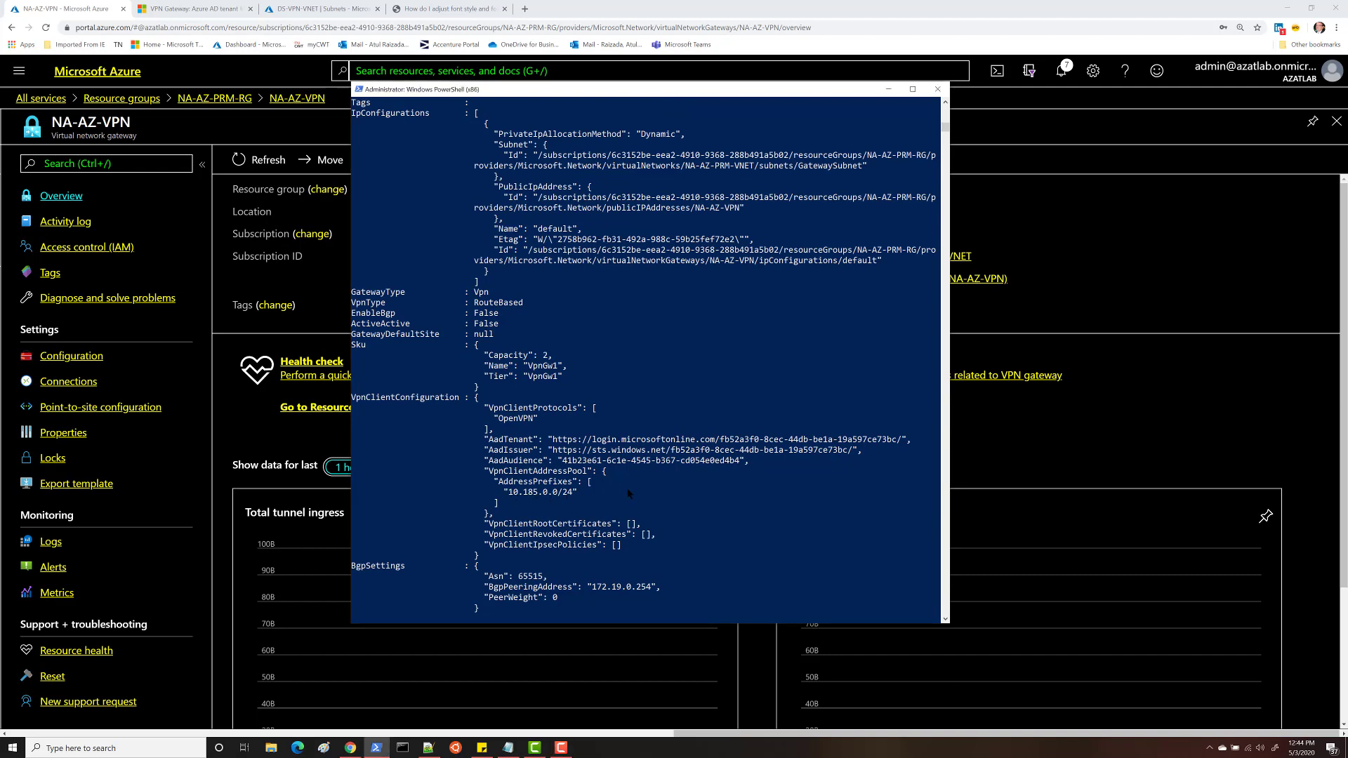
pyautogui.press('Return')
pyautogui.press('Return')
pyautogui.press('Return')
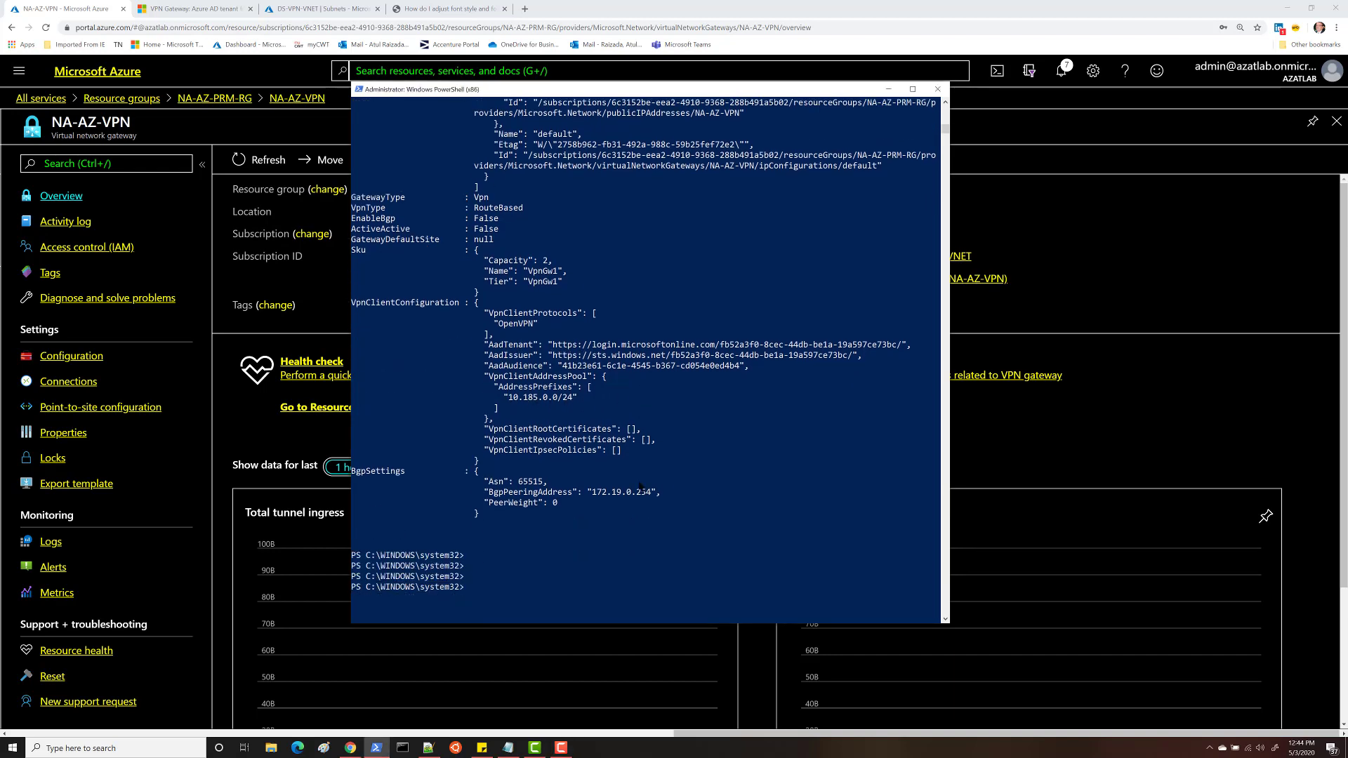
pyautogui.scroll(20, 638, 480)
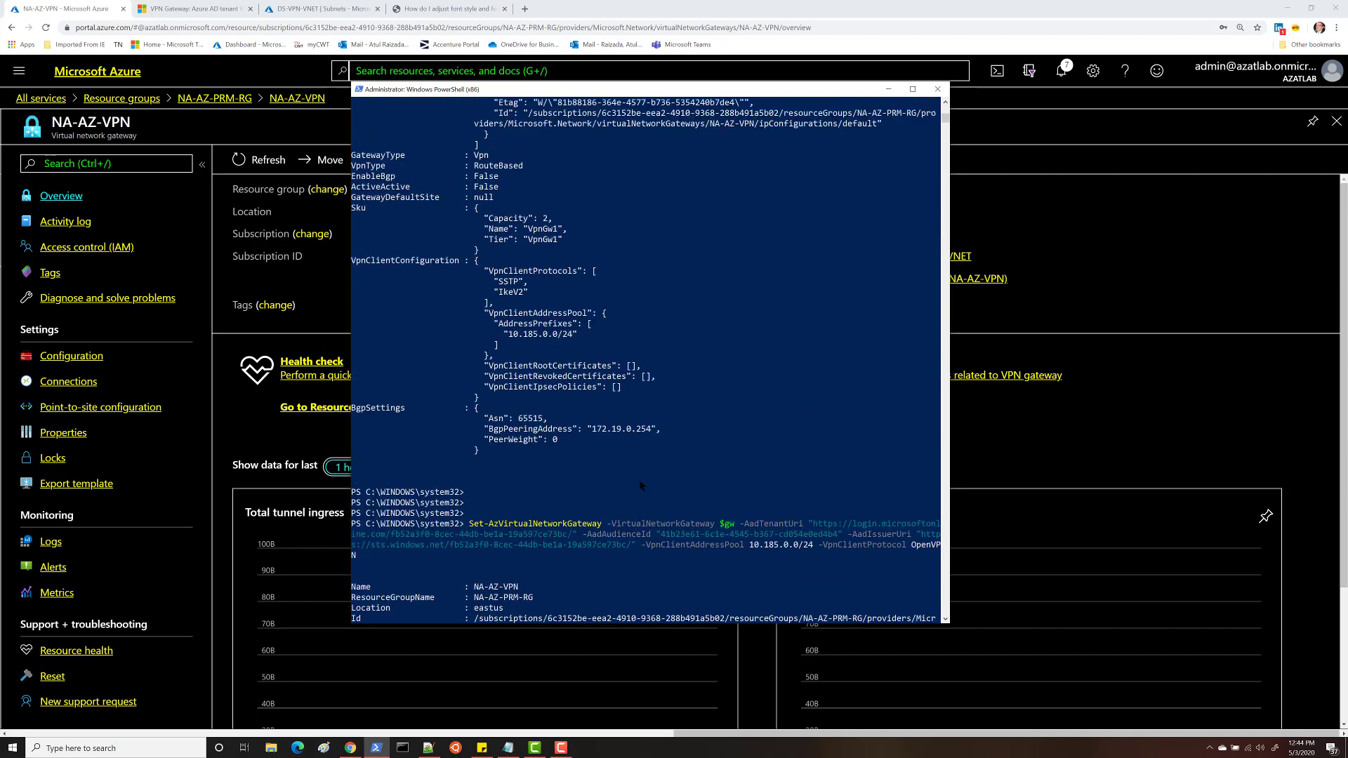
pyautogui.scroll(13, 640, 485)
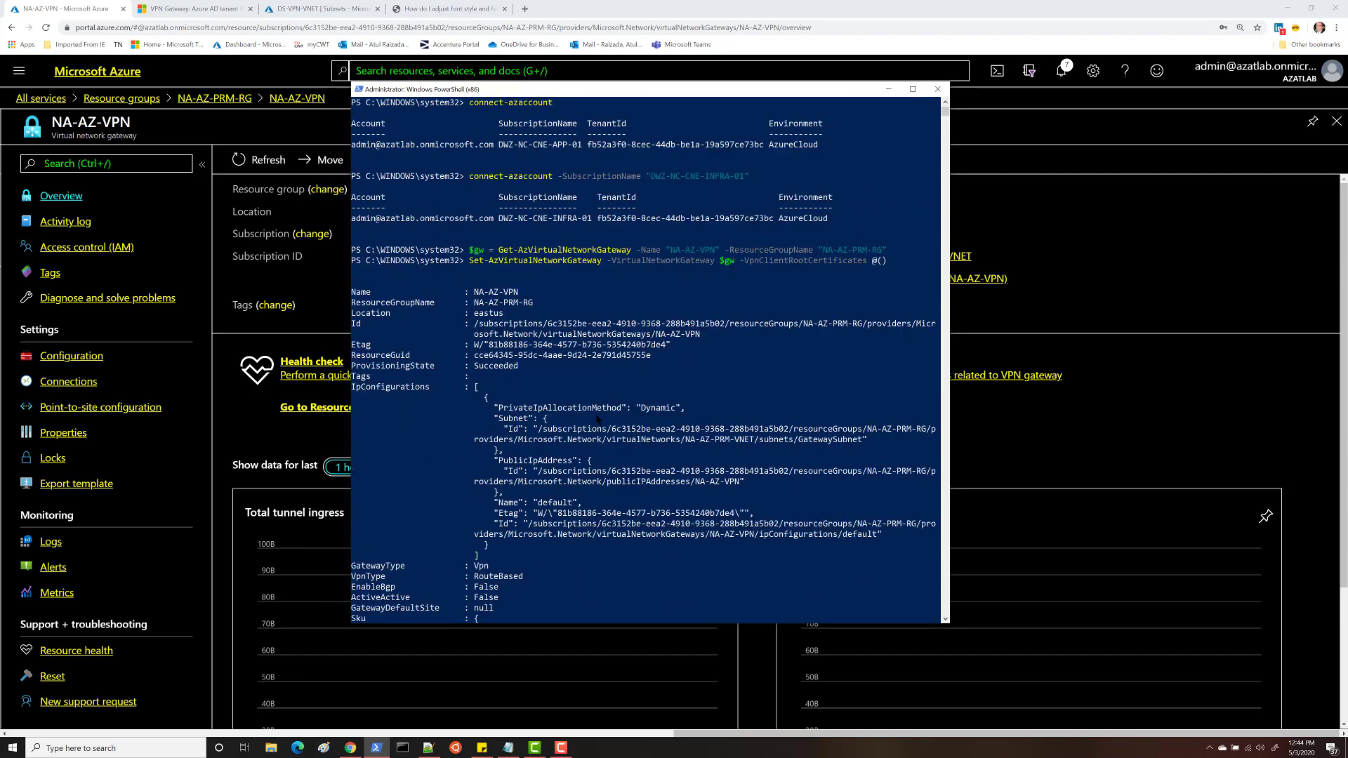
pyautogui.scroll(-6, 597, 419)
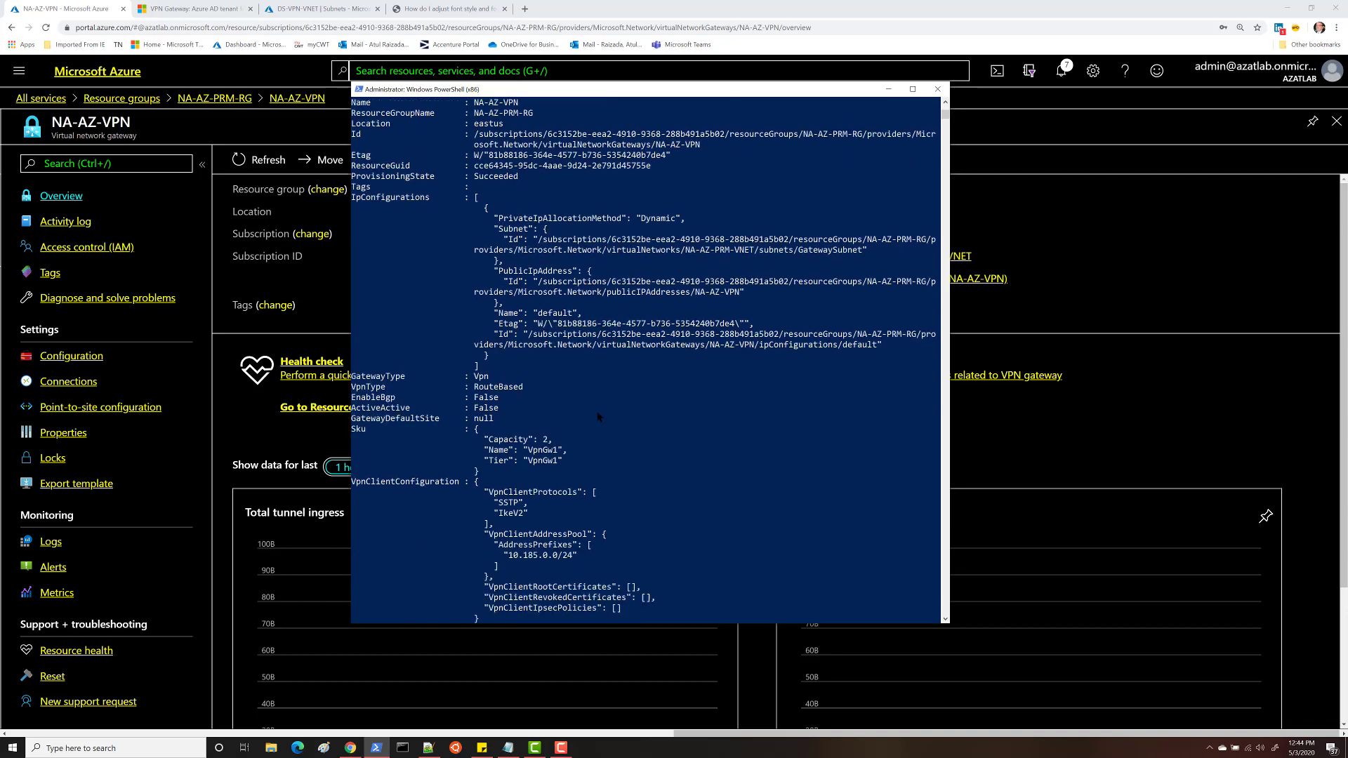
pyautogui.click(510, 557)
pyautogui.moveTo(533, 560); pyautogui.dragTo(572, 557)
pyautogui.scroll(-5, 680, 514)
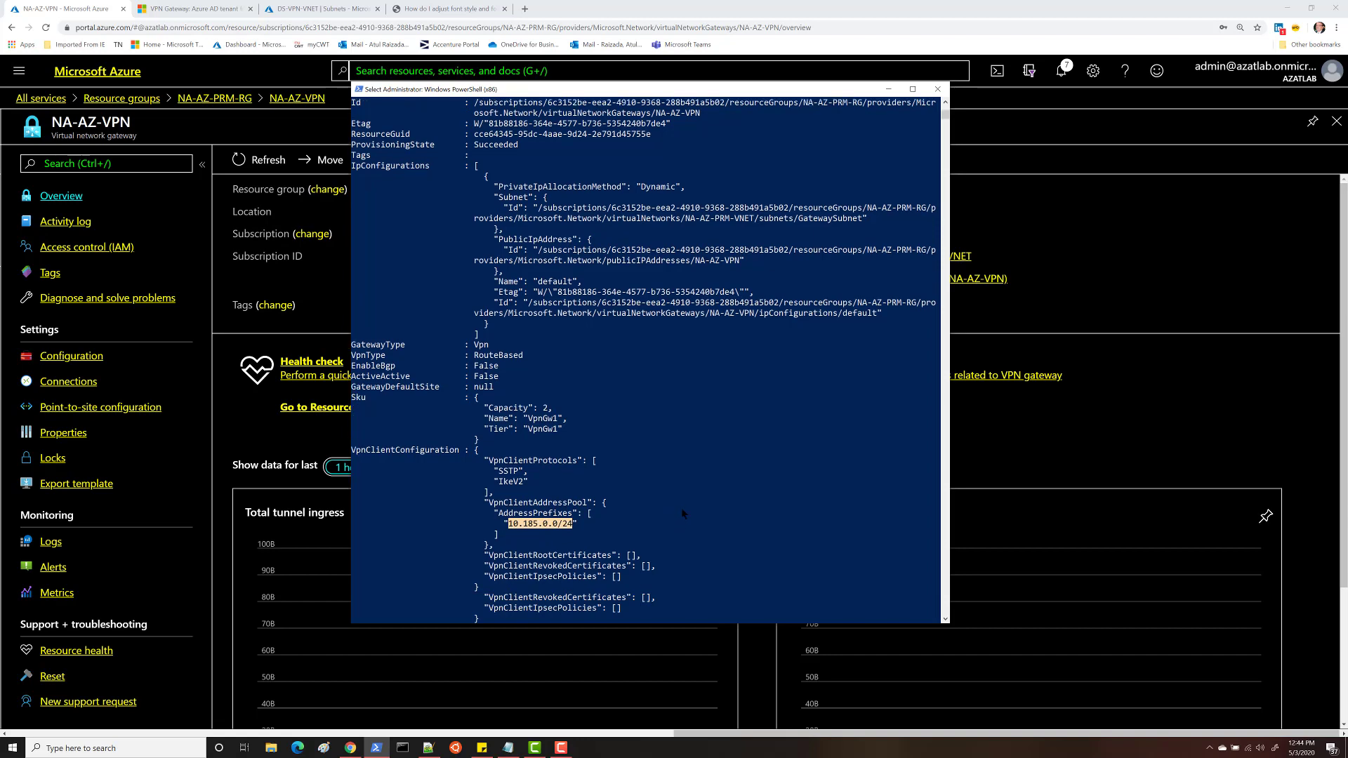
pyautogui.scroll(-3, 683, 514)
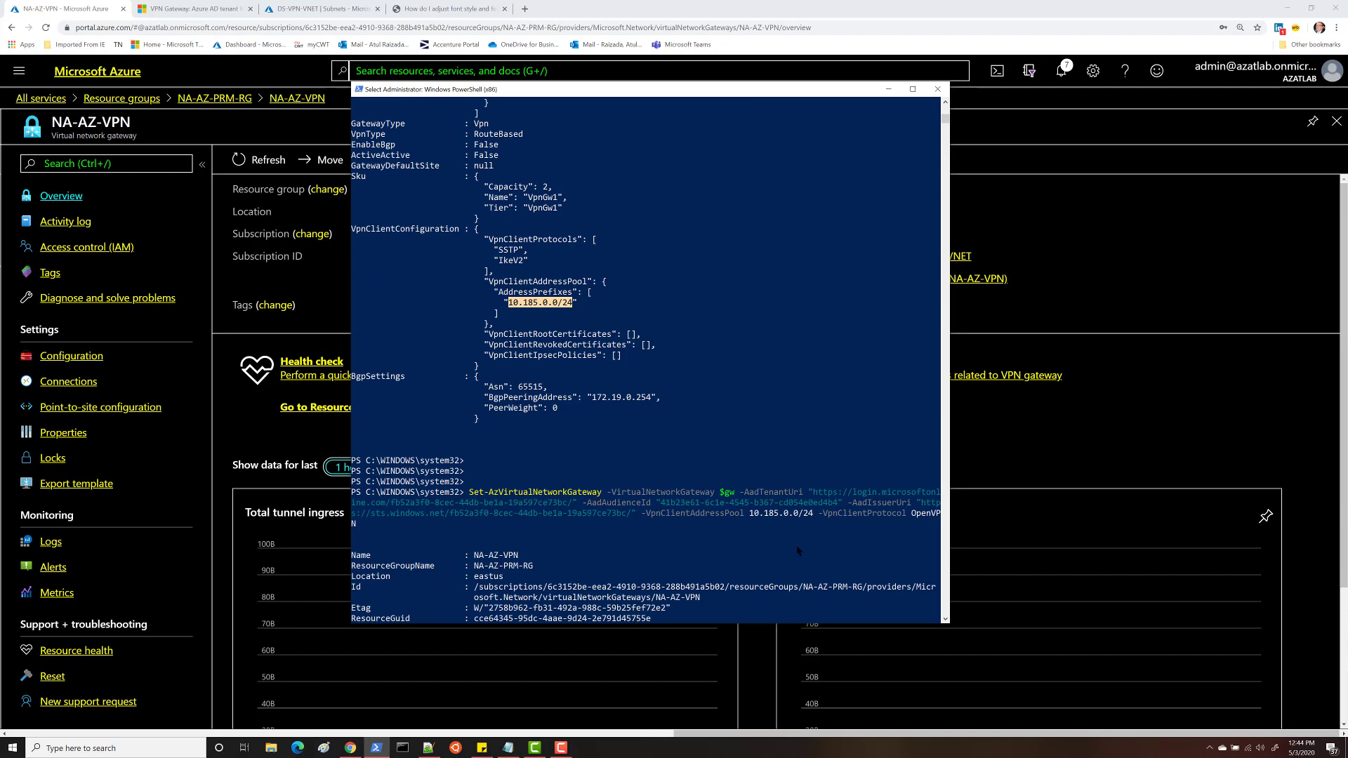
pyautogui.scroll(-10, 727, 528)
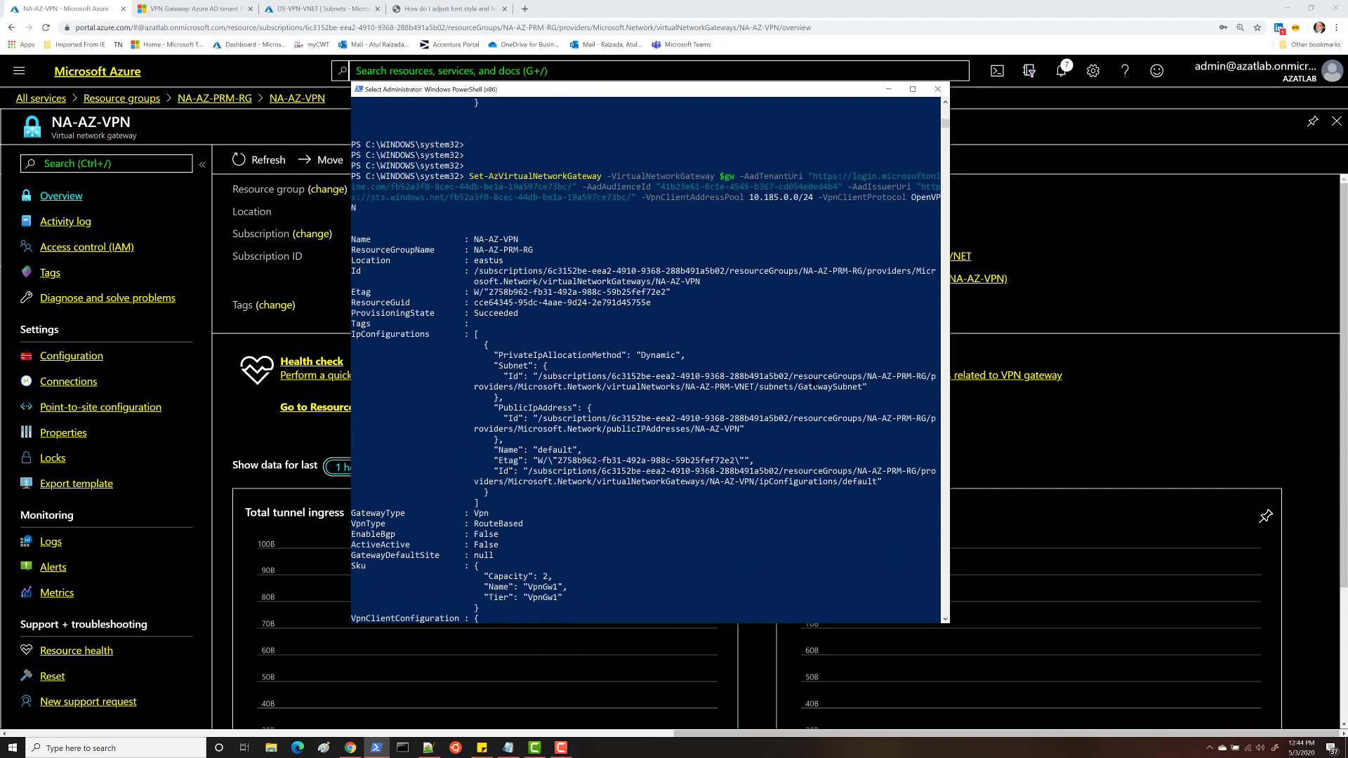
pyautogui.click(888, 89)
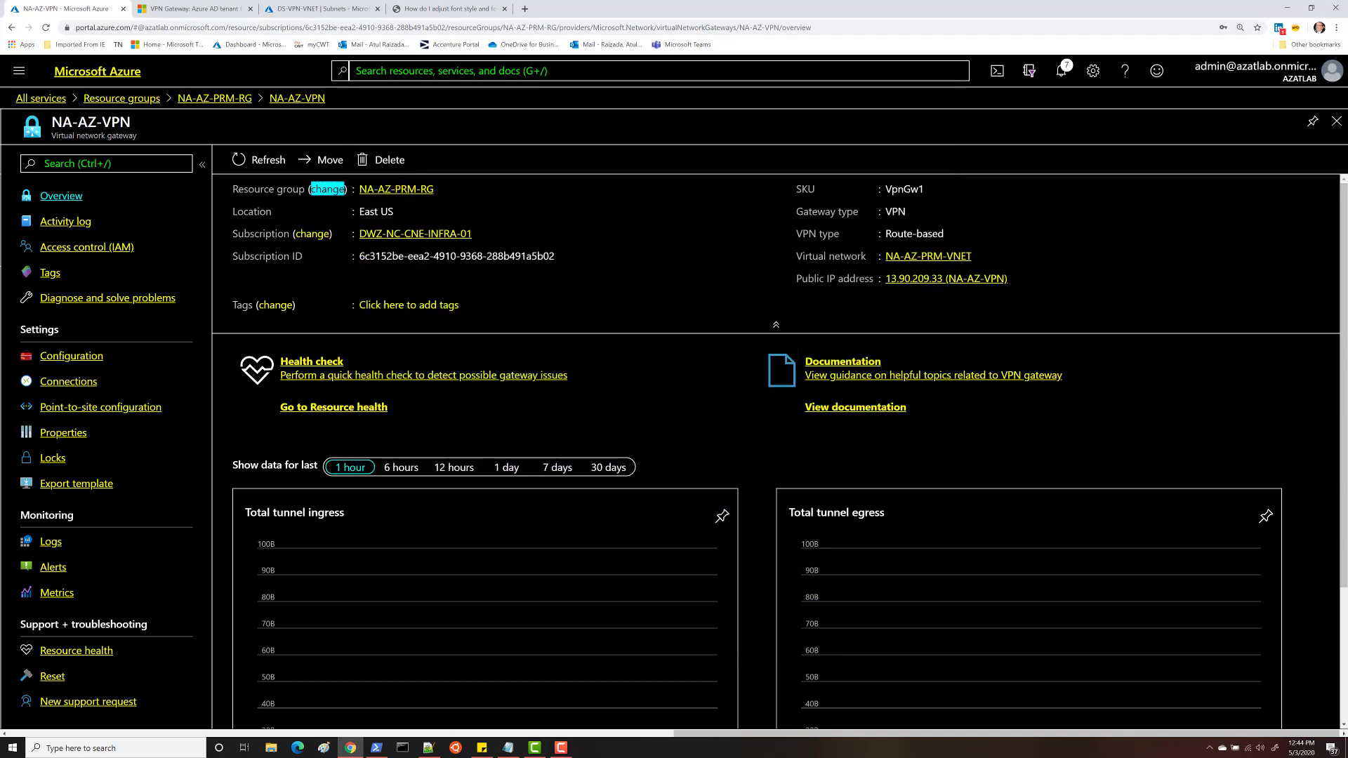
# Step: Confirm NA-AZ-VPN's point-to-site settings show OpenVPN (SSL) with Azure Active Directory, then return to Notepad++
pyautogui.click(111, 411)
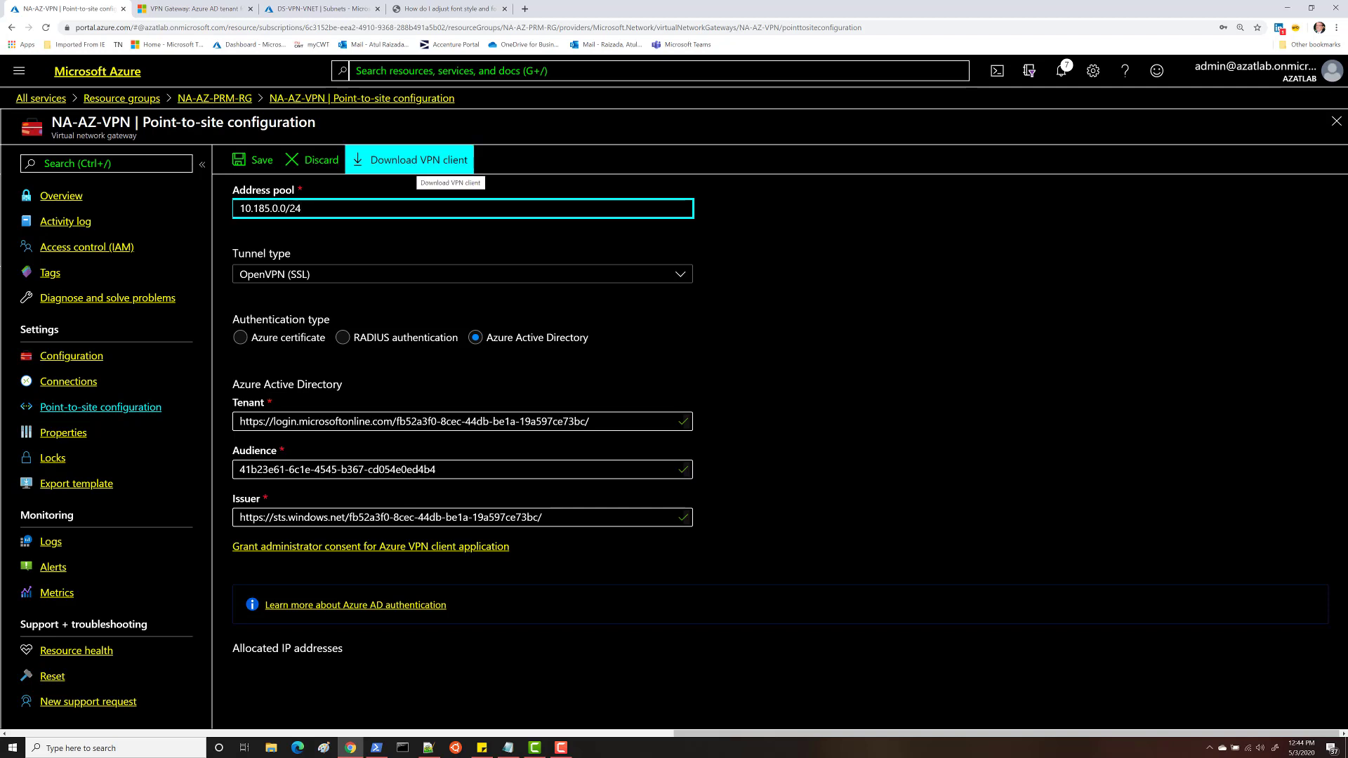
pyautogui.click(429, 748)
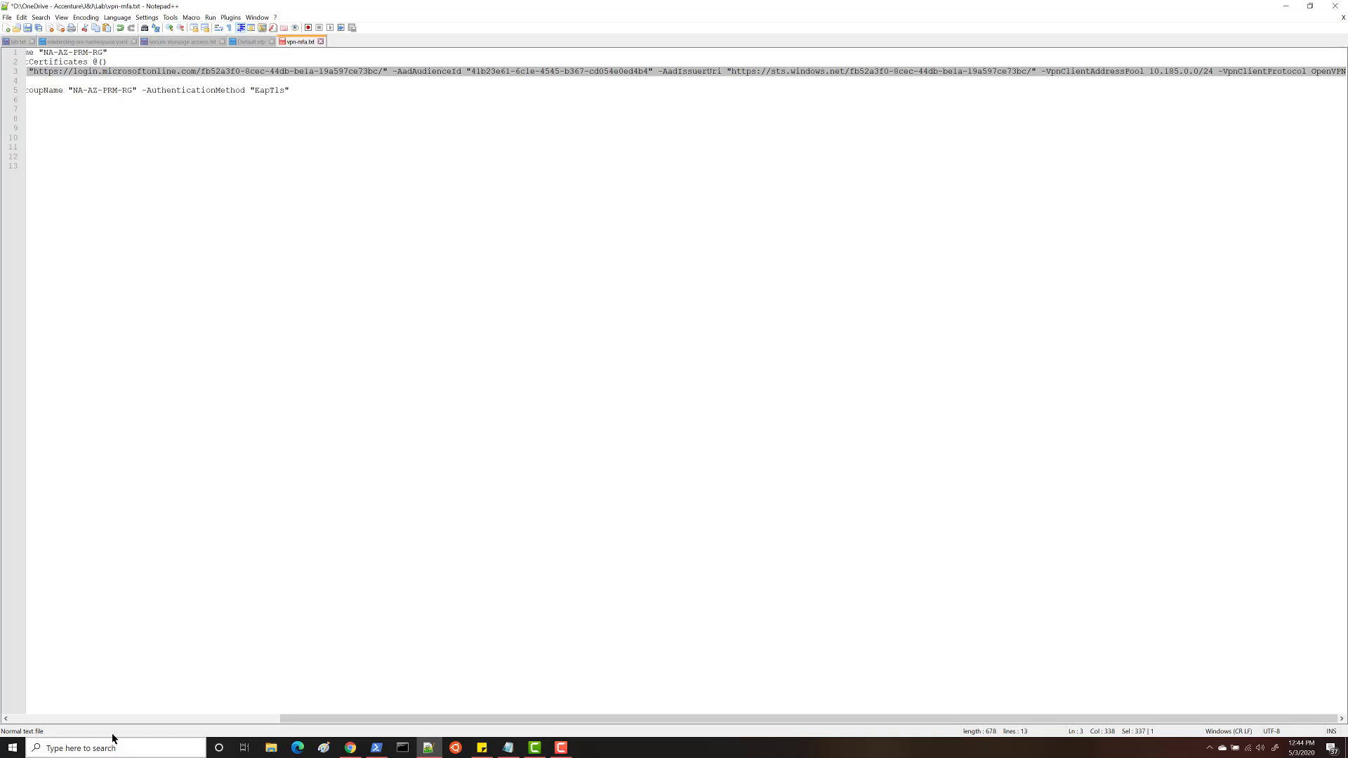
# Step: Copy the line 5 New-AzVpnClientConfiguration command into PowerShell, erasing a mistakenly pasted address prefix
pyautogui.click(21, 719)
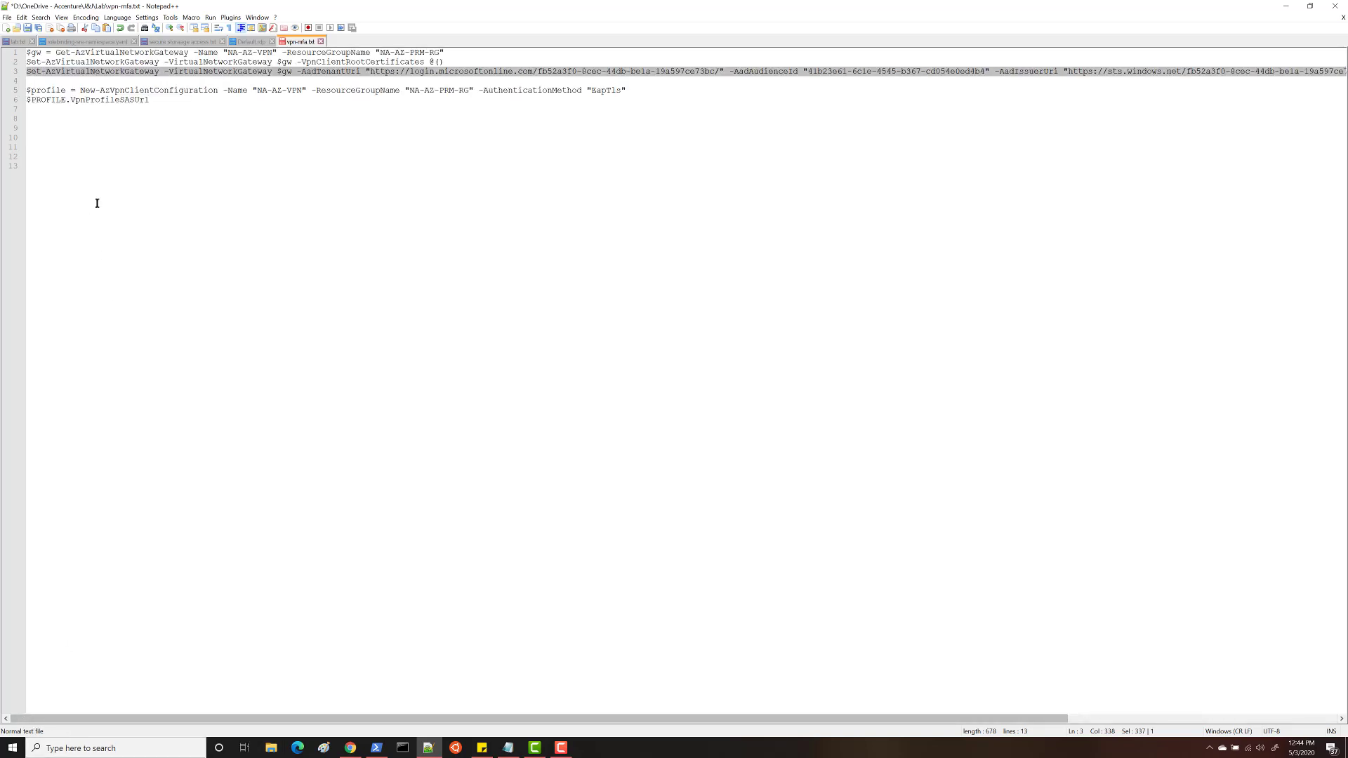
pyautogui.click(634, 97)
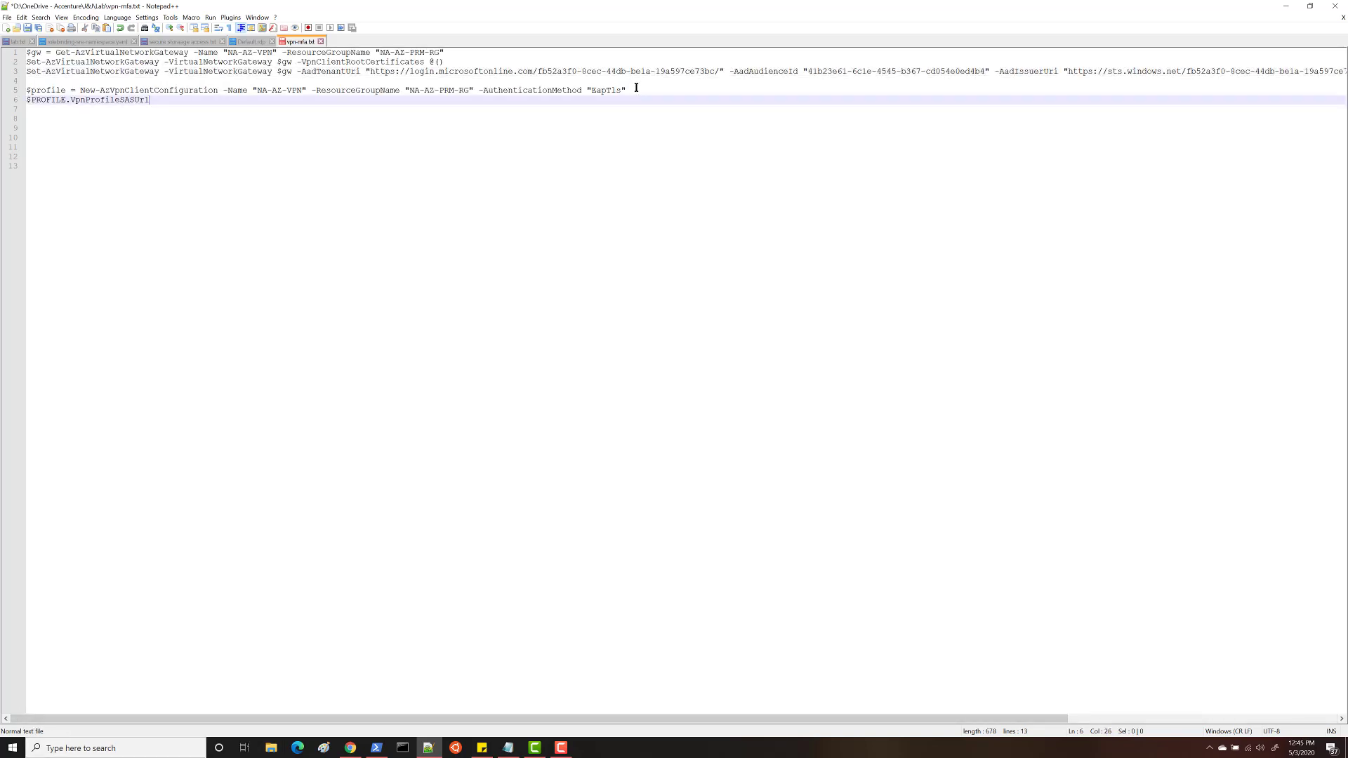
pyautogui.moveTo(637, 87); pyautogui.dragTo(18, 90)
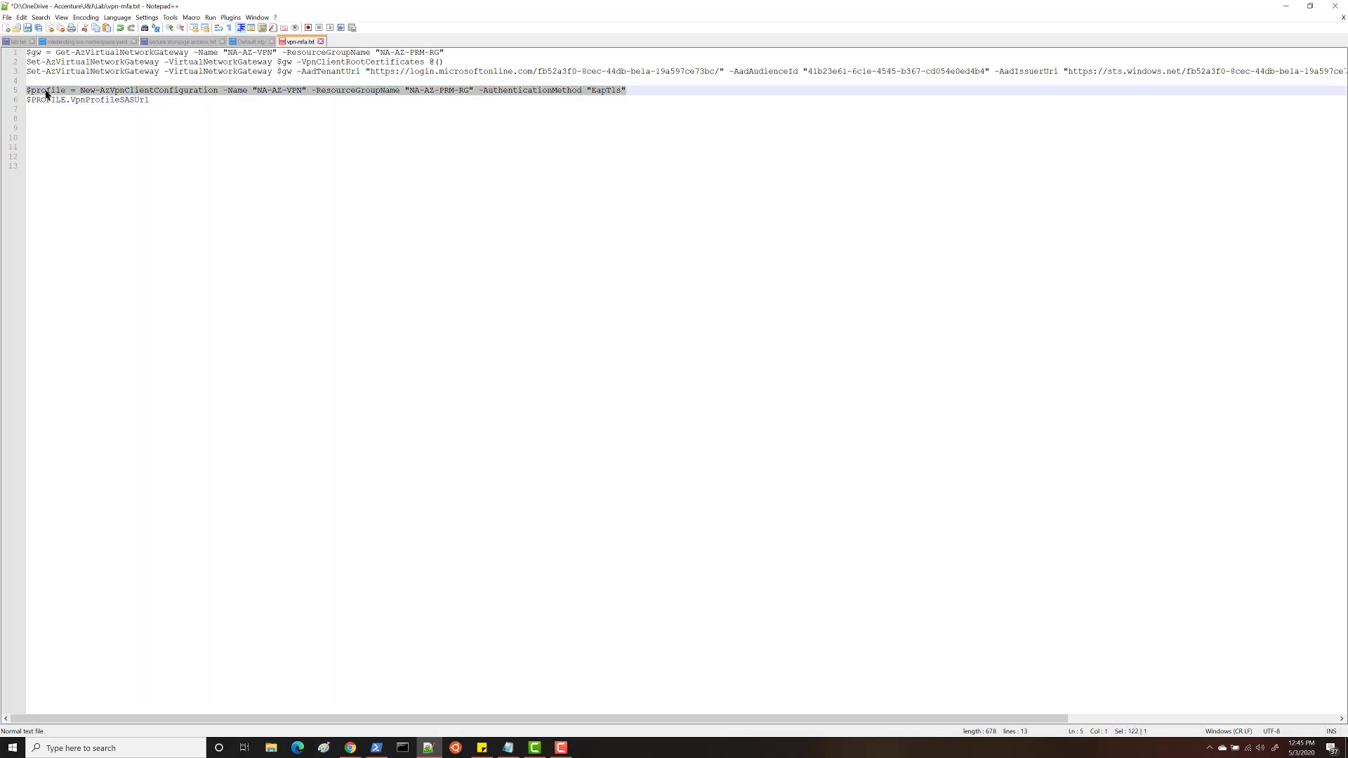
pyautogui.rightClick(46, 93)
pyautogui.click(66, 111)
pyautogui.click(377, 748)
pyautogui.rightClick(592, 594)
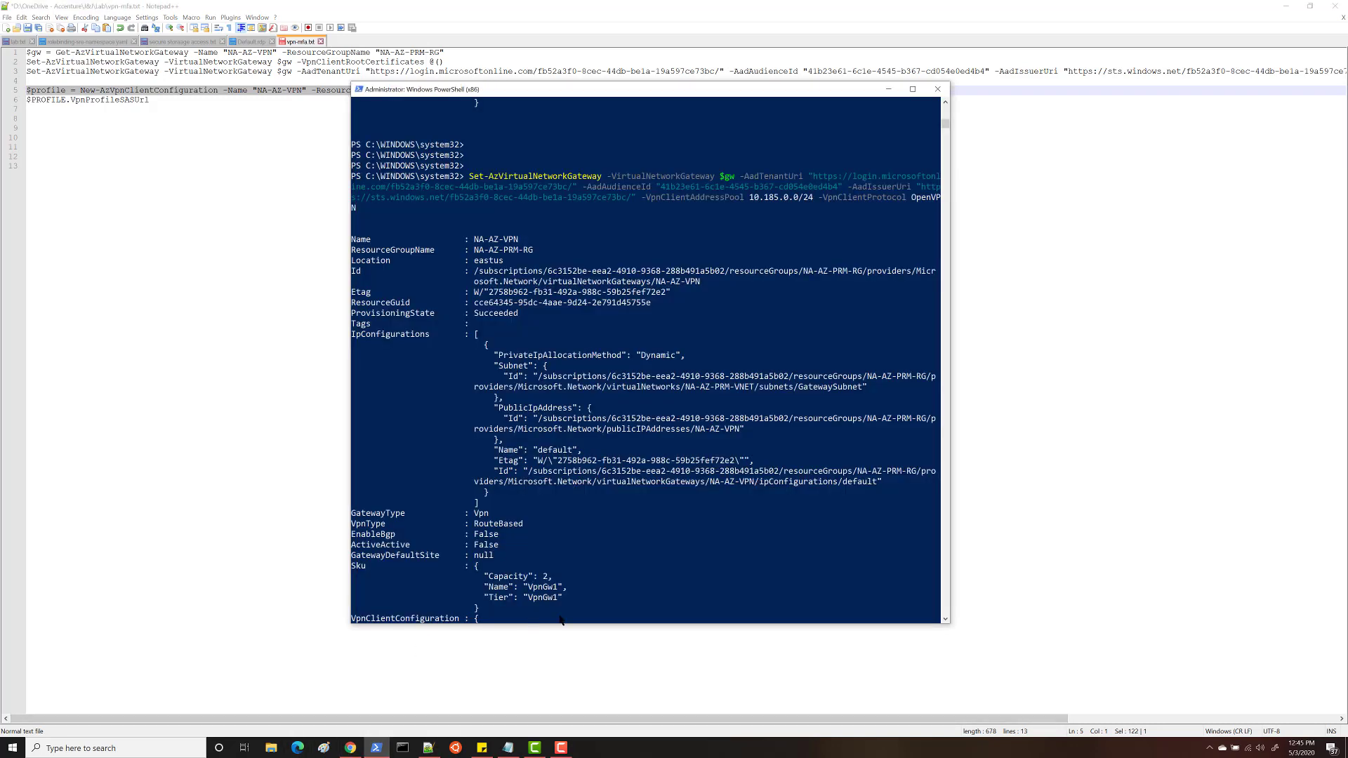
pyautogui.rightClick(591, 593)
pyautogui.scroll(-14, 700, 562)
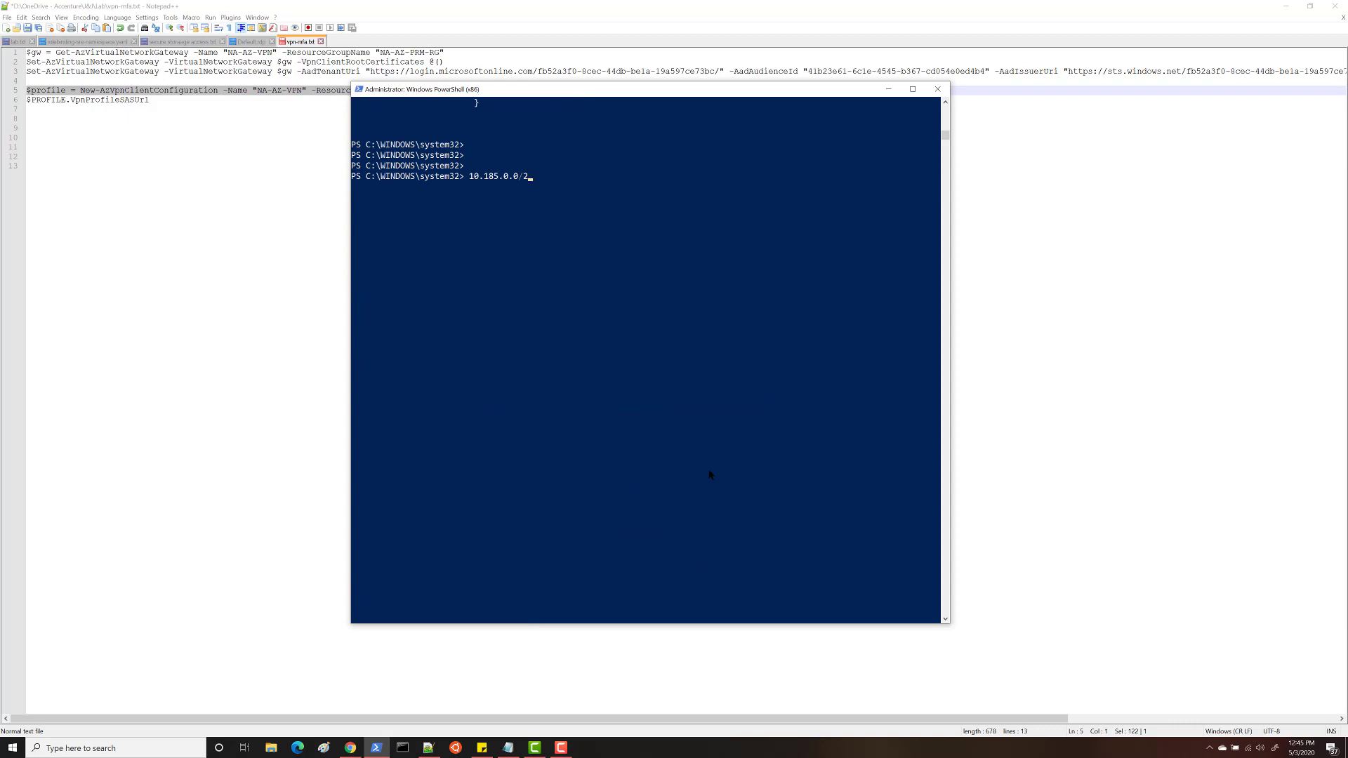
pyautogui.press('BackSpace')
pyautogui.press('BackSpace')
pyautogui.press('BackSpace')
pyautogui.press('BackSpace')
pyautogui.press('BackSpace')
pyautogui.press('BackSpace')
pyautogui.press('BackSpace')
pyautogui.press('BackSpace')
pyautogui.press('BackSpace')
pyautogui.press('BackSpace')
pyautogui.press('BackSpace')
pyautogui.press('BackSpace')
# Step: Copy both VPN profile commands on lines 5–6 and paste them into PowerShell to run
pyautogui.click(146, 156)
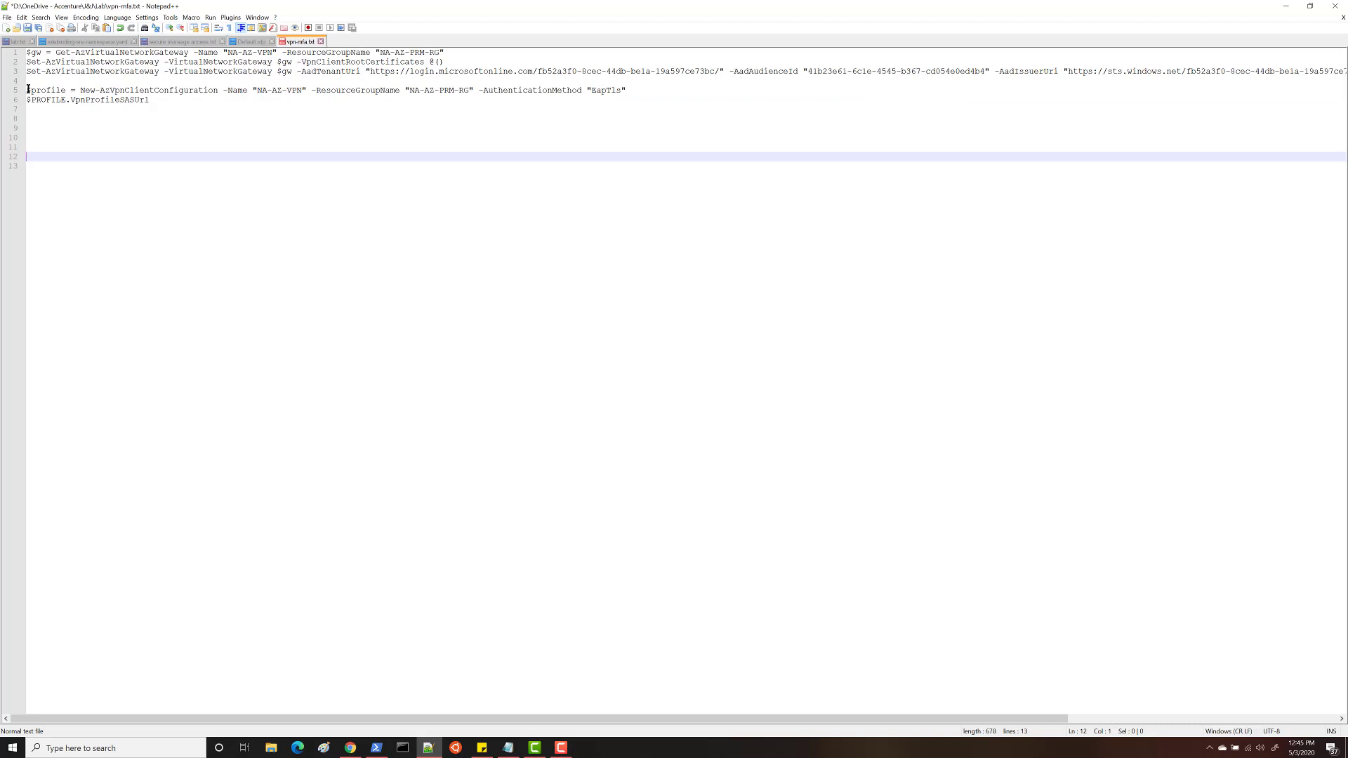
pyautogui.moveTo(28, 89); pyautogui.dragTo(183, 102)
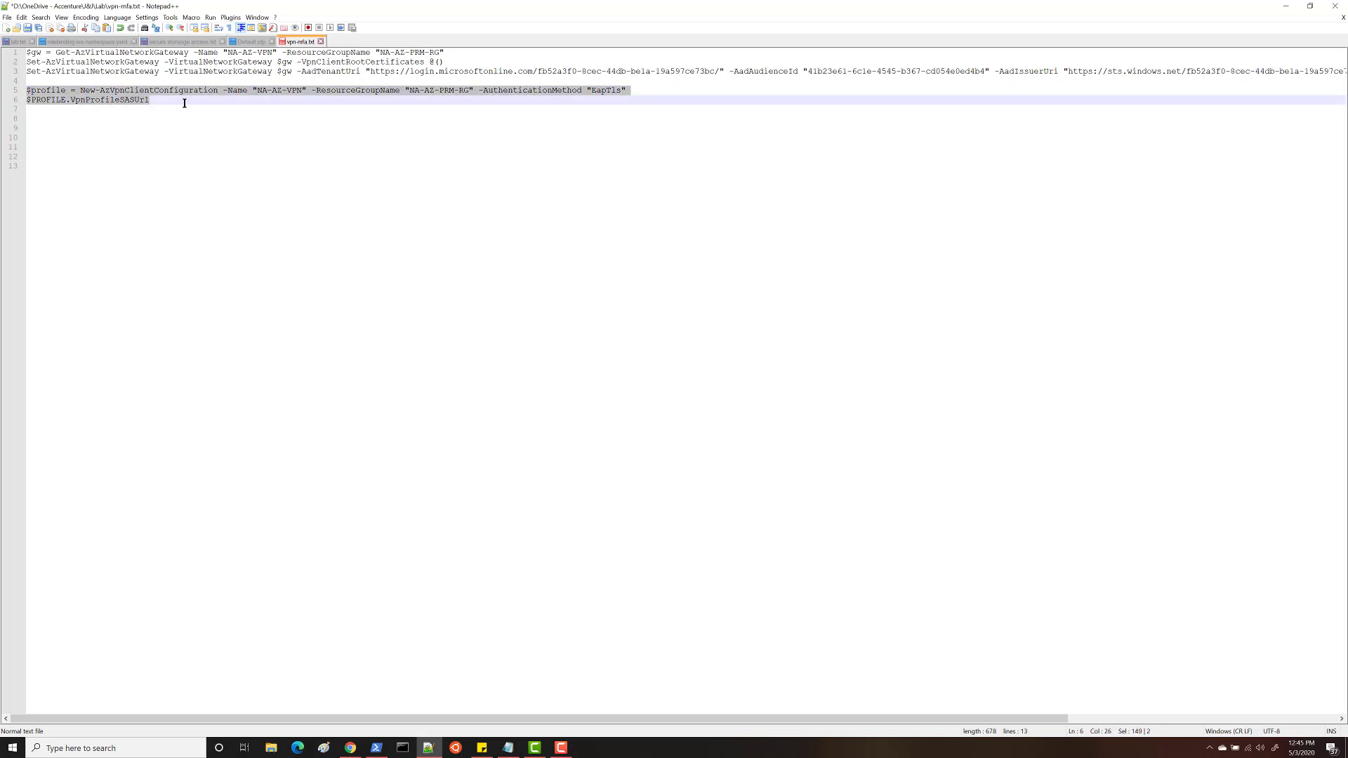
pyautogui.rightClick(123, 102)
pyautogui.click(144, 117)
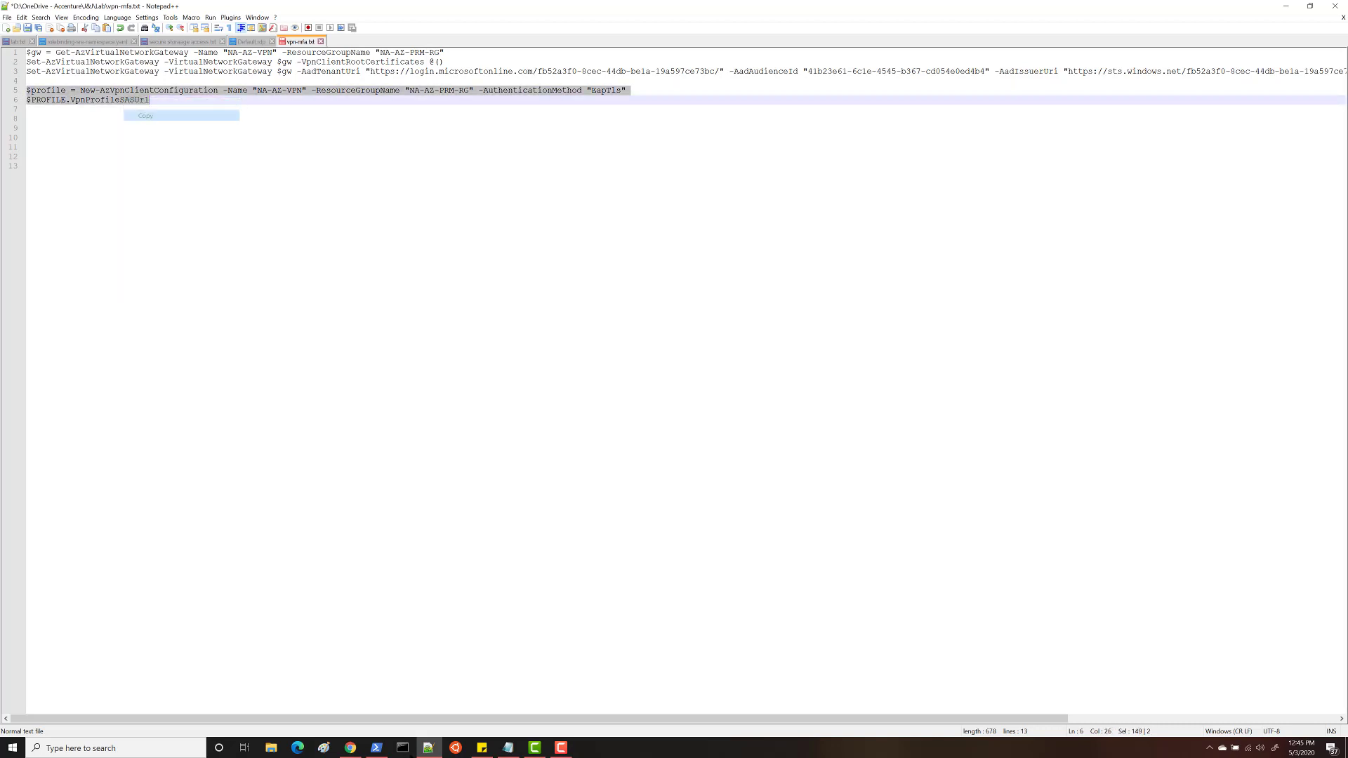
pyautogui.click(376, 748)
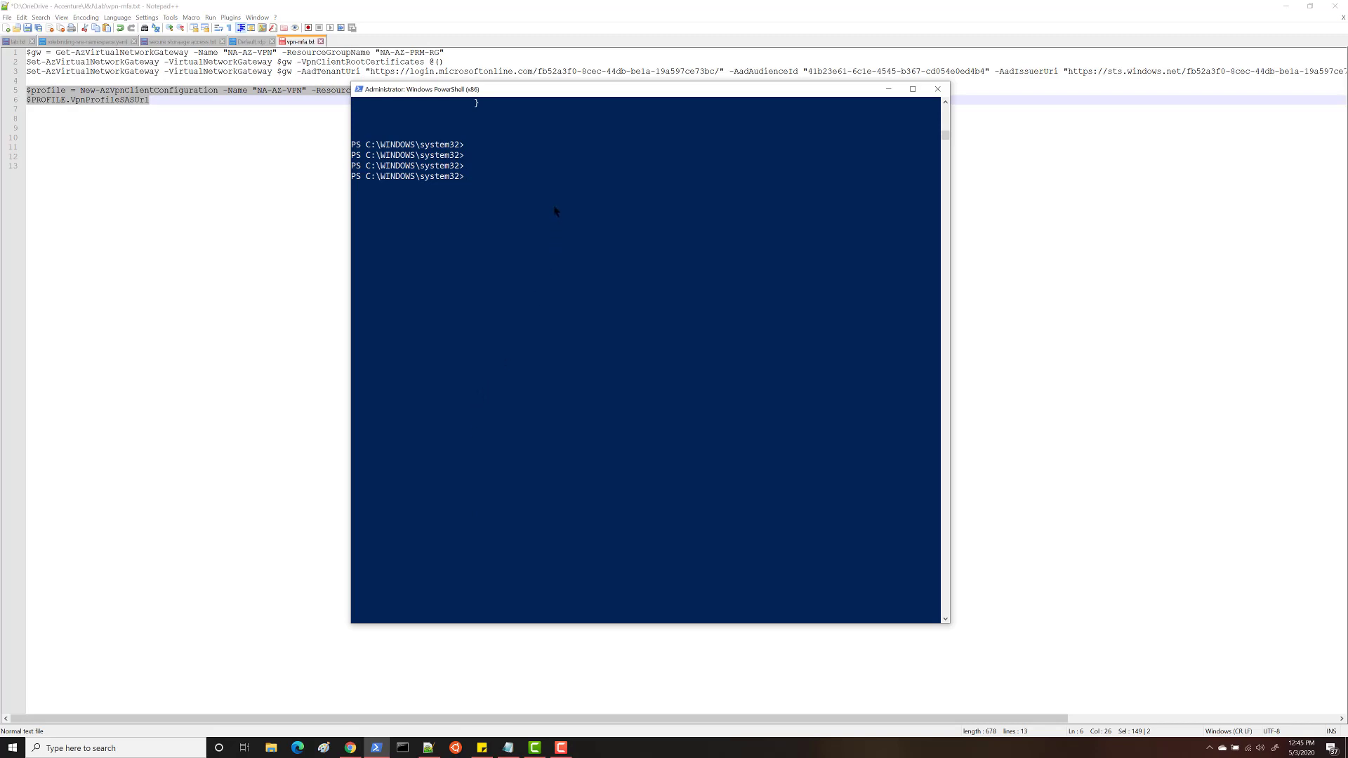
pyautogui.rightClick(555, 211)
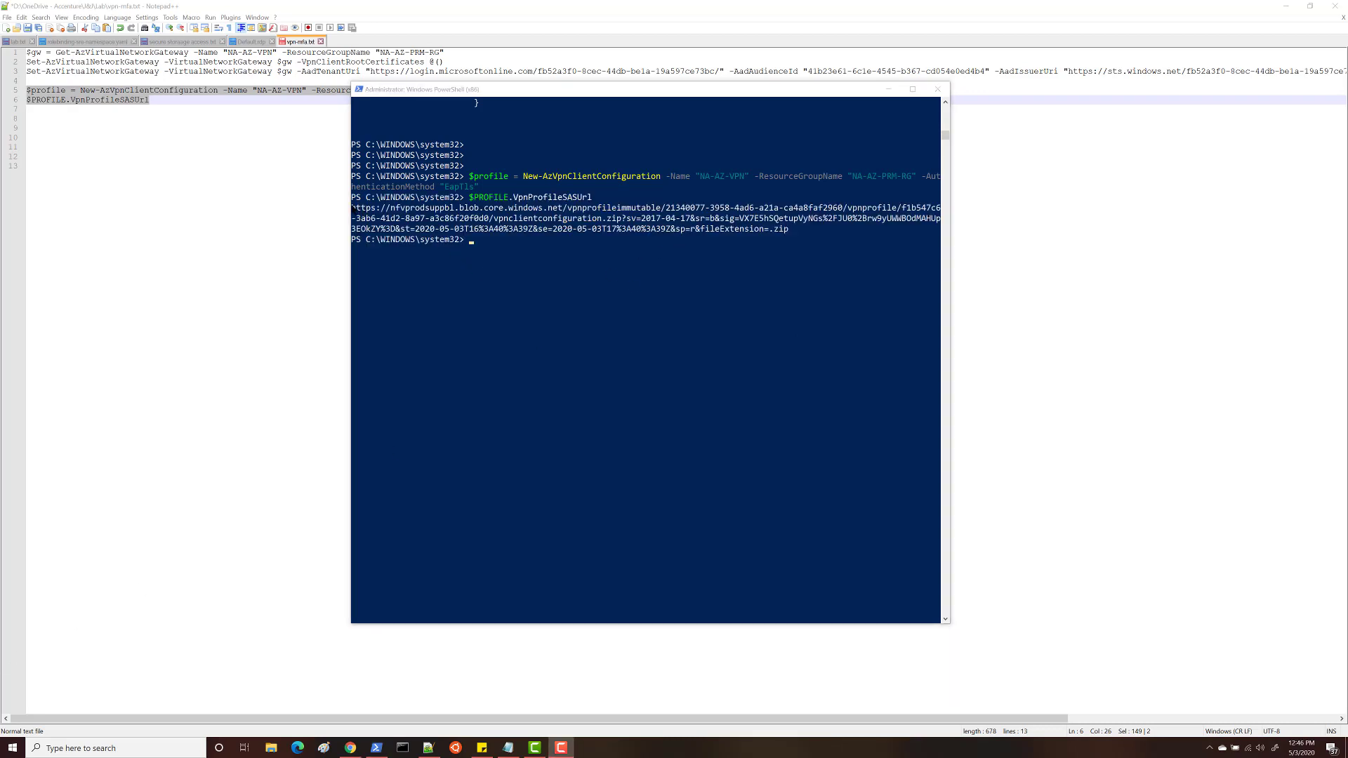
# Step: Copy the vpnclientconfiguration.zip download URL printed by PowerShell and switch to Chrome
pyautogui.click(383, 219)
pyautogui.moveTo(351, 206); pyautogui.dragTo(799, 229)
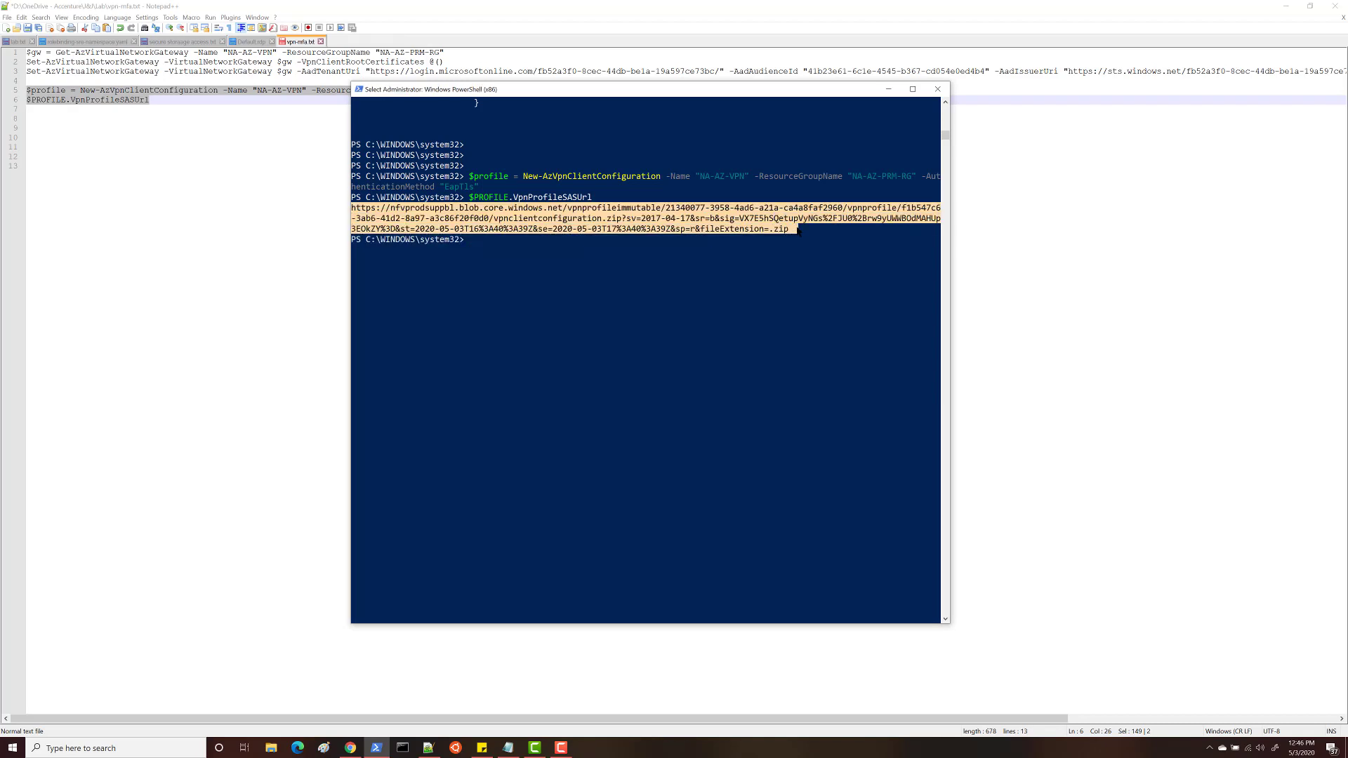
pyautogui.rightClick(734, 230)
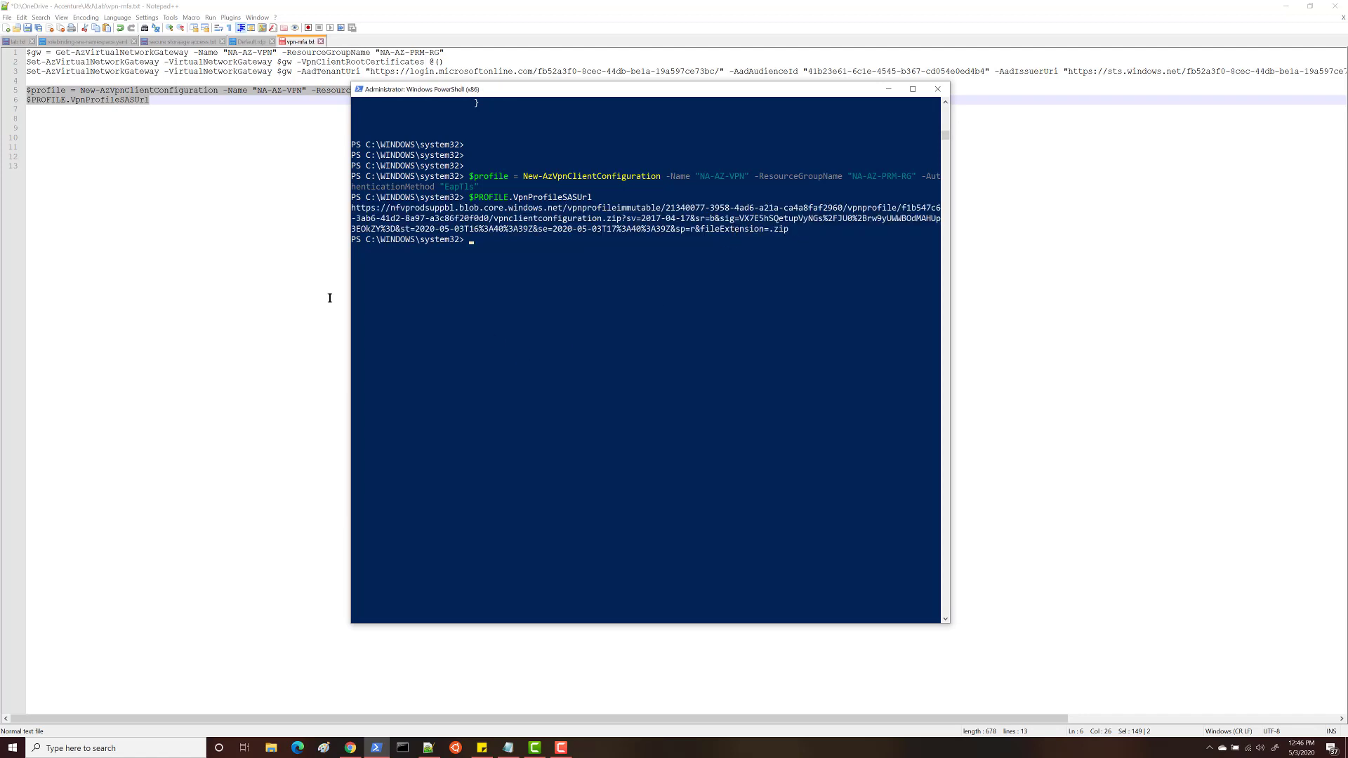
pyautogui.click(350, 749)
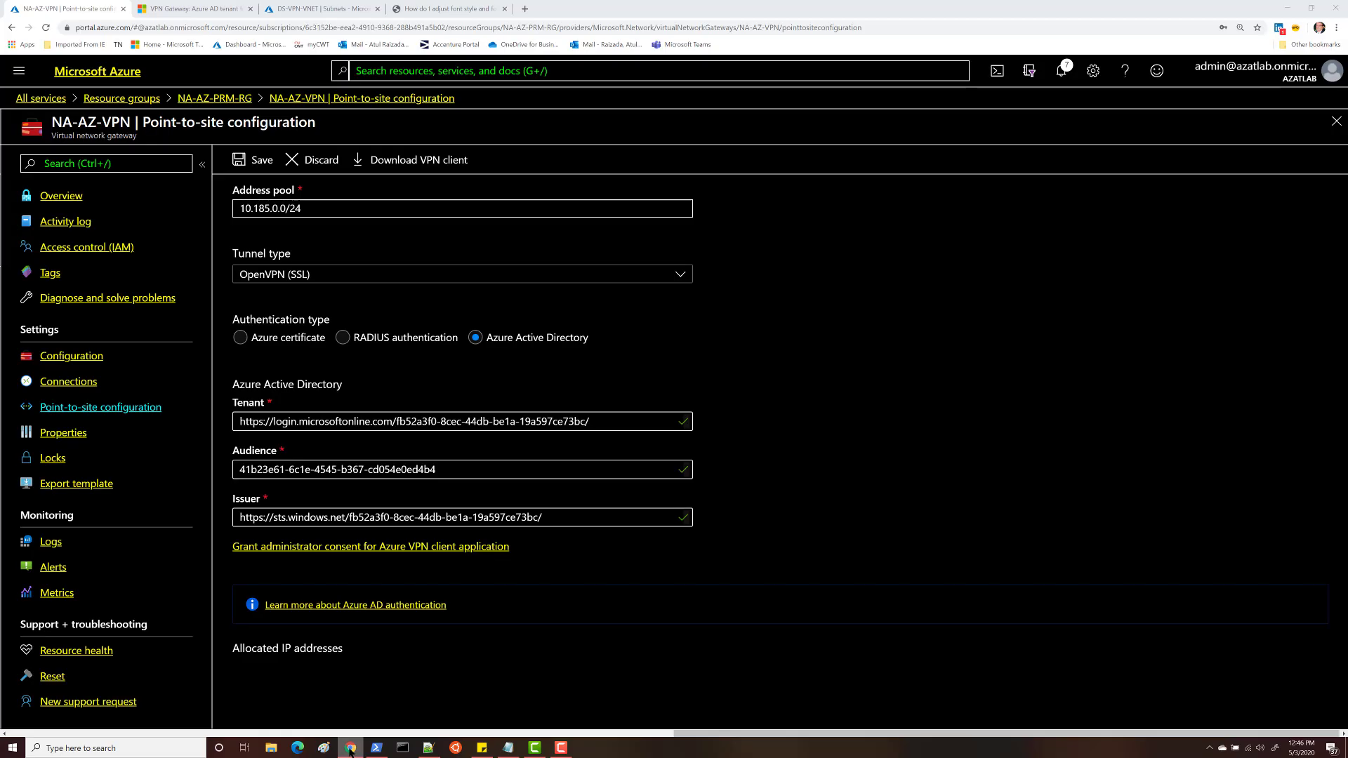
# Step: Download vpnclientconfiguration.zip from the copied profile URL to the Desktop and close the extra tab
pyautogui.click(525, 9)
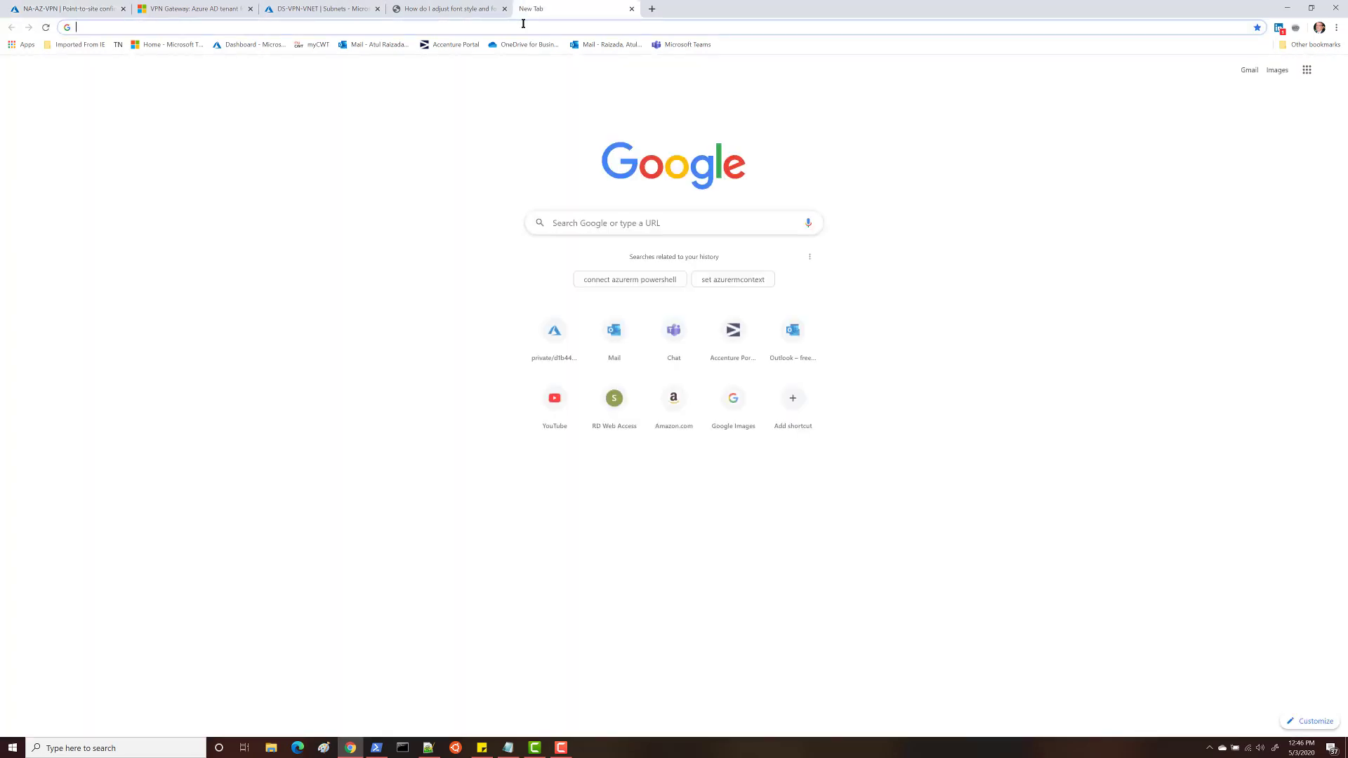
pyautogui.hotkey('ctrl', 'v')
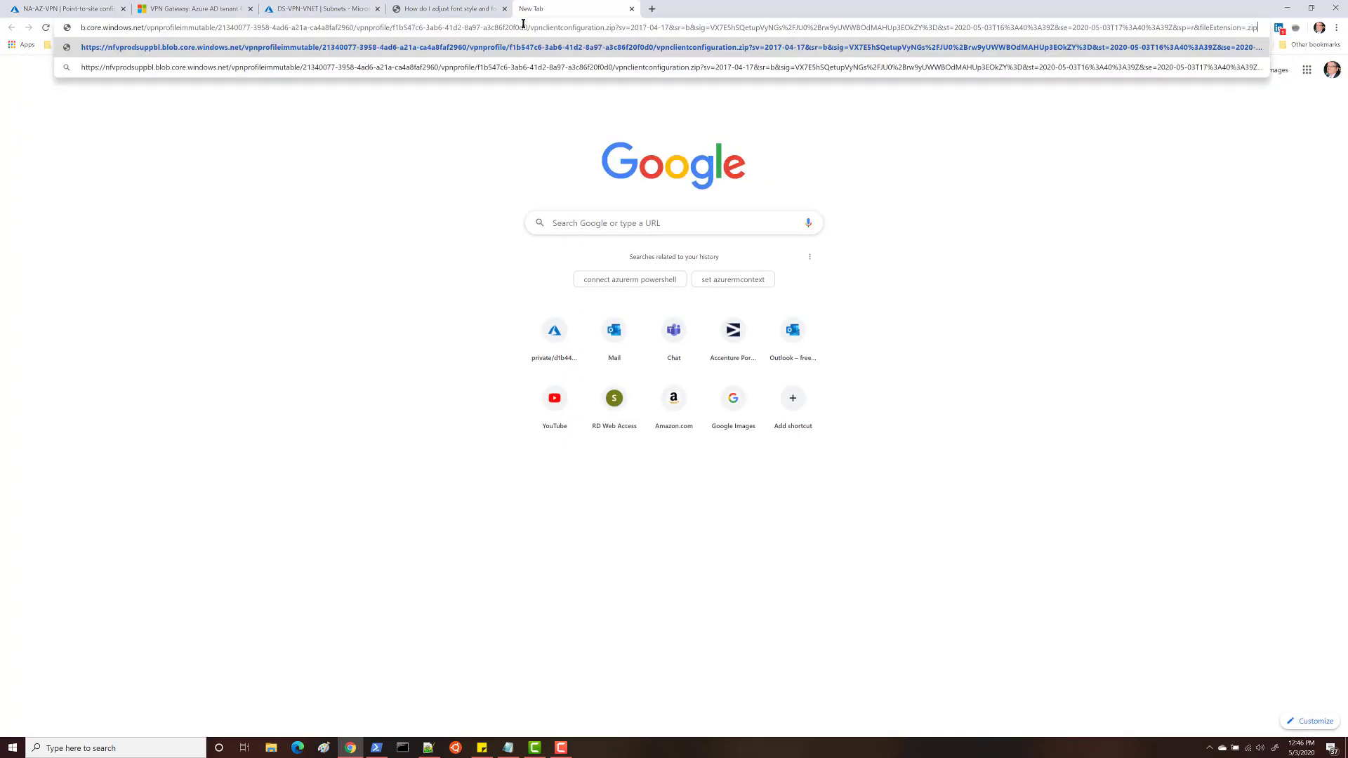
pyautogui.press('Return')
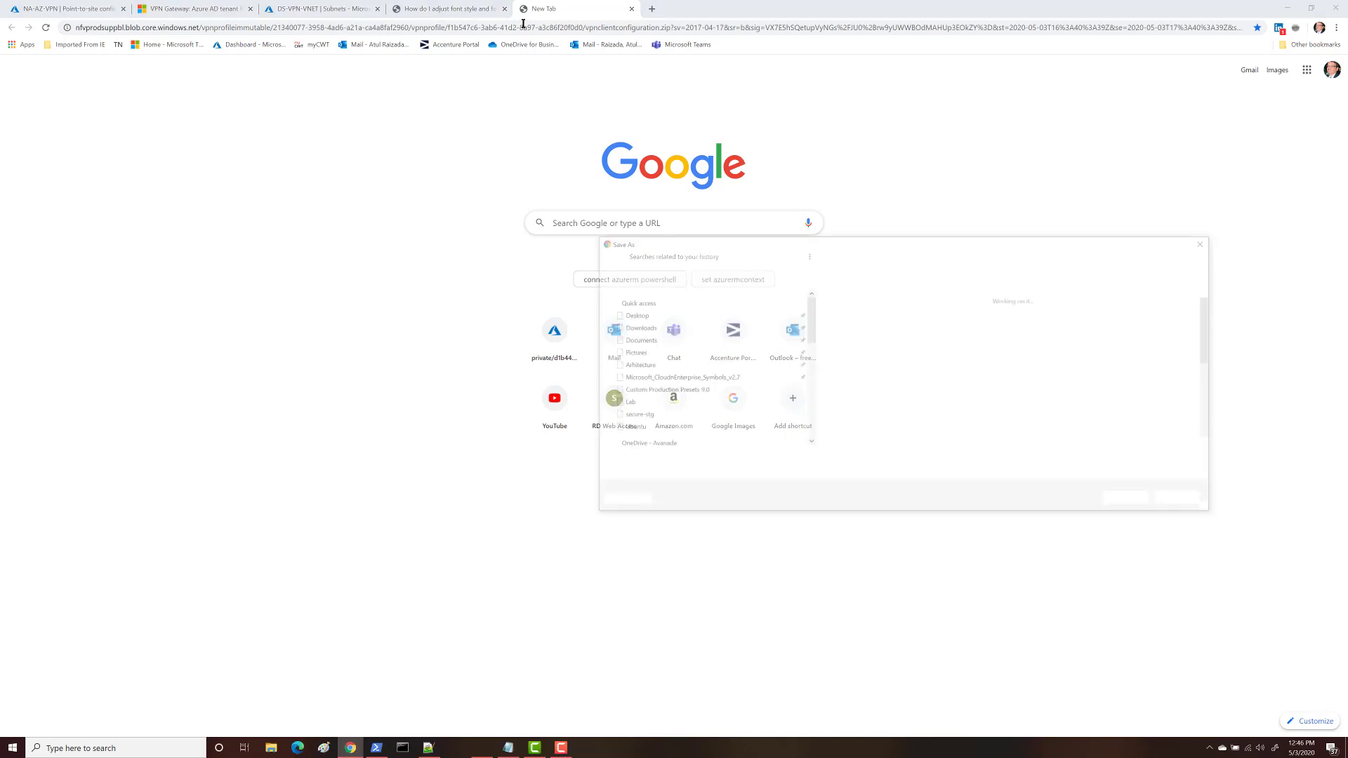
pyautogui.click(638, 318)
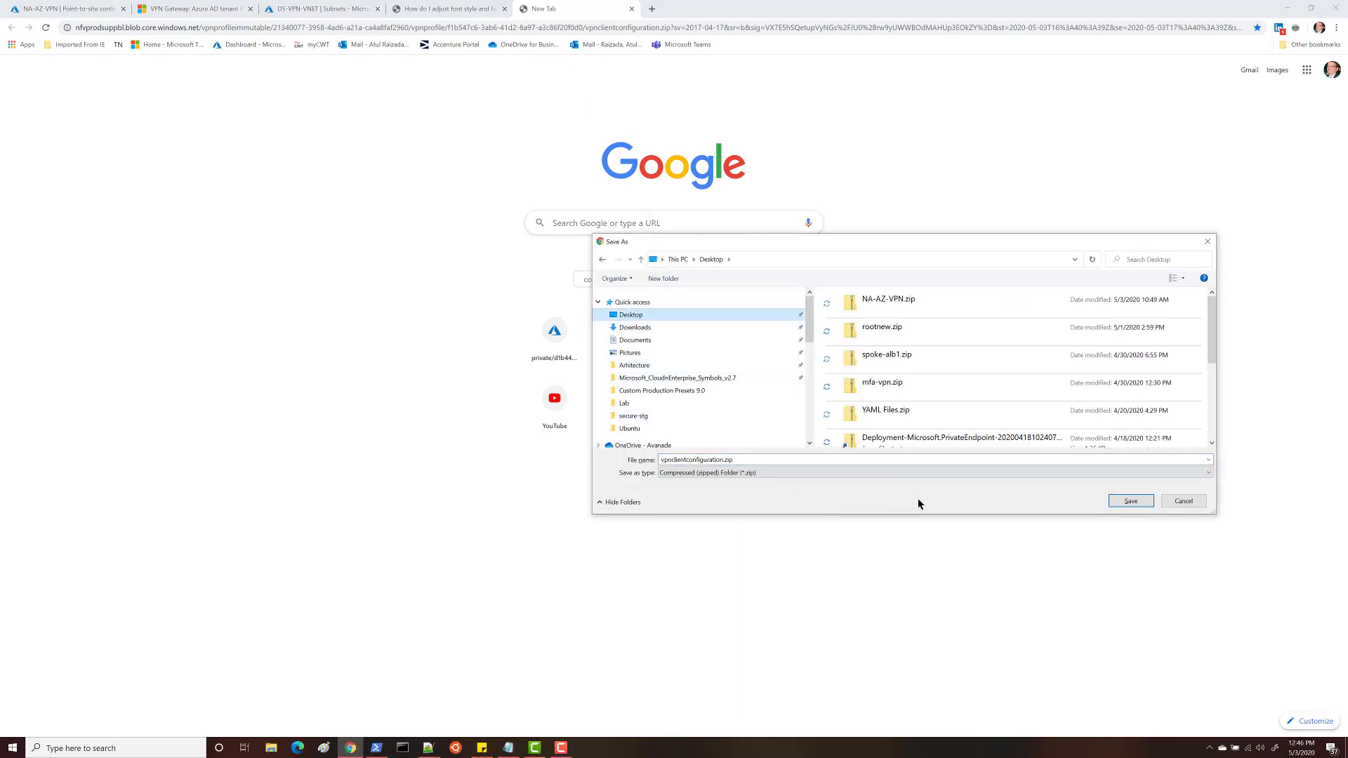
pyautogui.click(1135, 504)
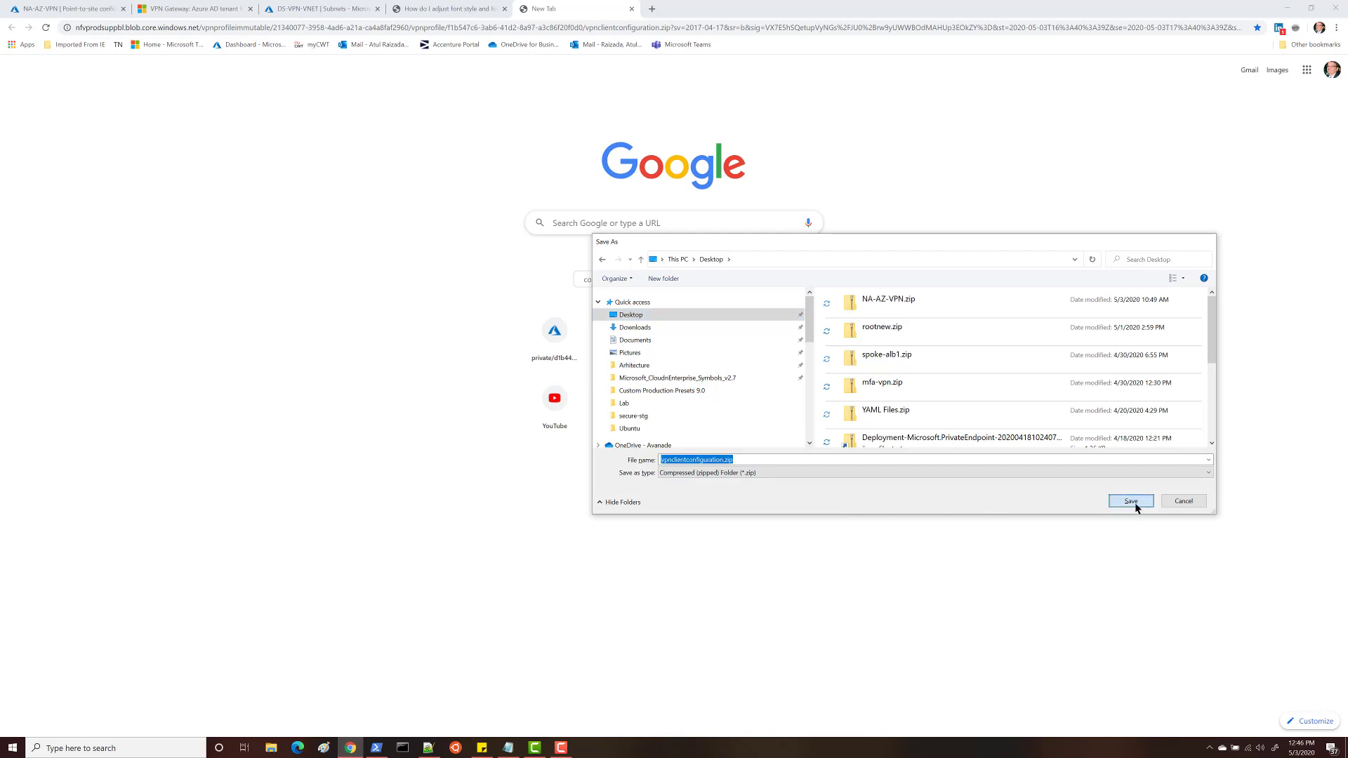
pyautogui.click(633, 11)
# Step: Revisit the NA-AZ-VPN point-to-site tab, open a blank new tab, and bring up Start
pyautogui.click(321, 11)
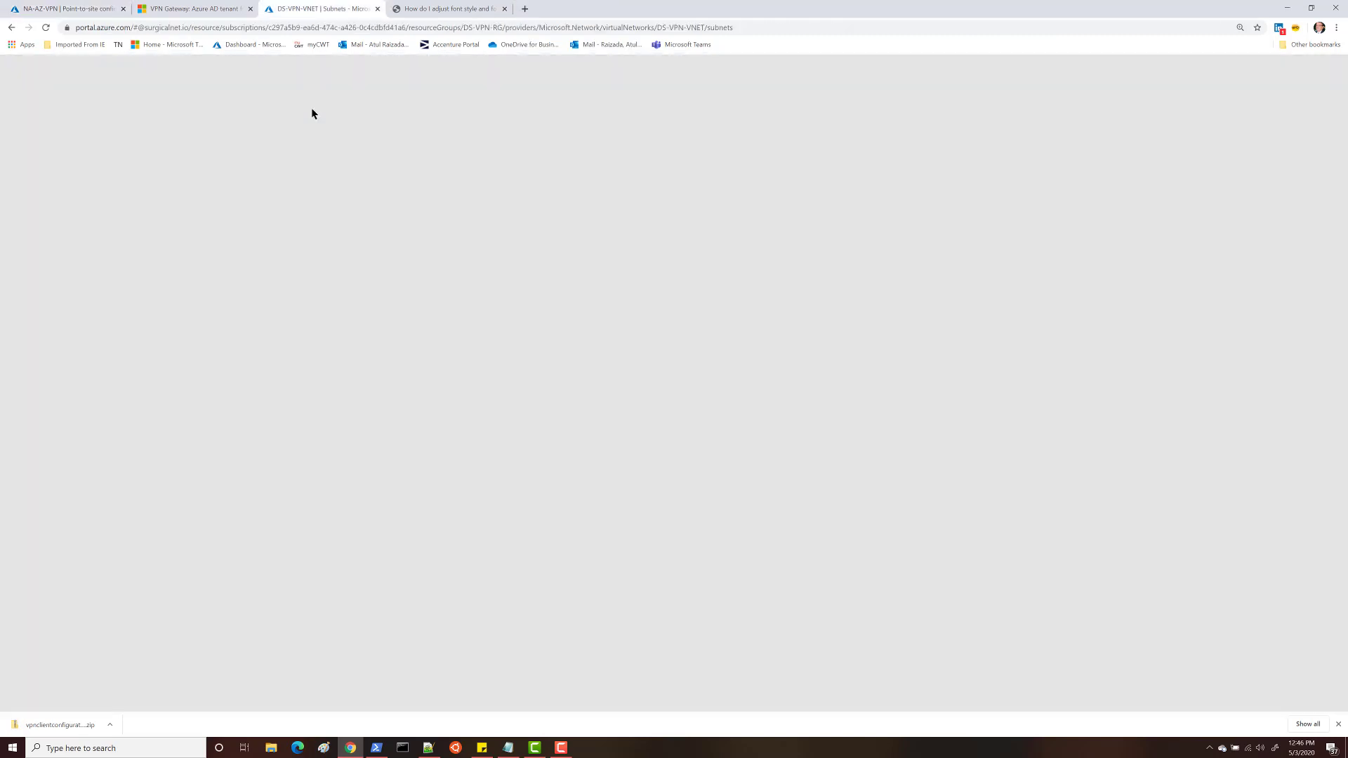
pyautogui.click(87, 11)
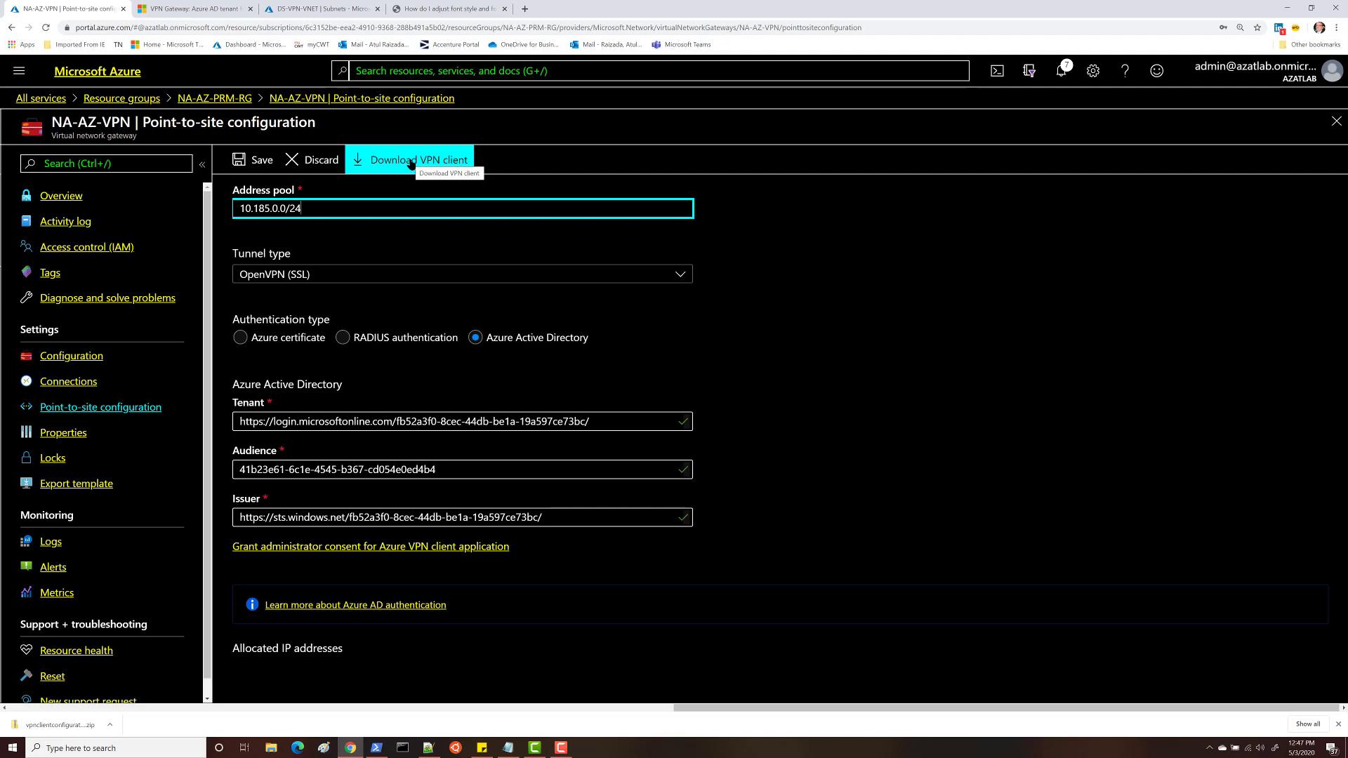
pyautogui.click(524, 10)
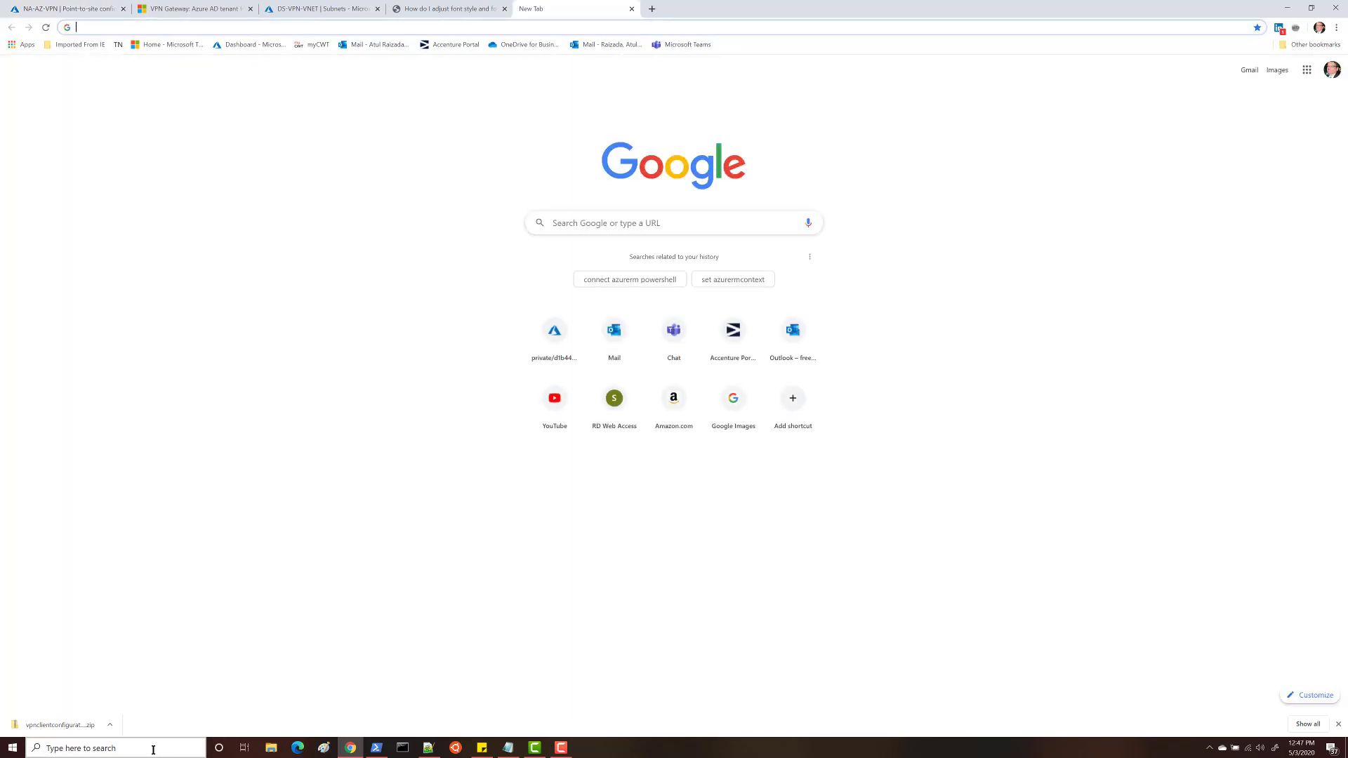
pyautogui.click(13, 748)
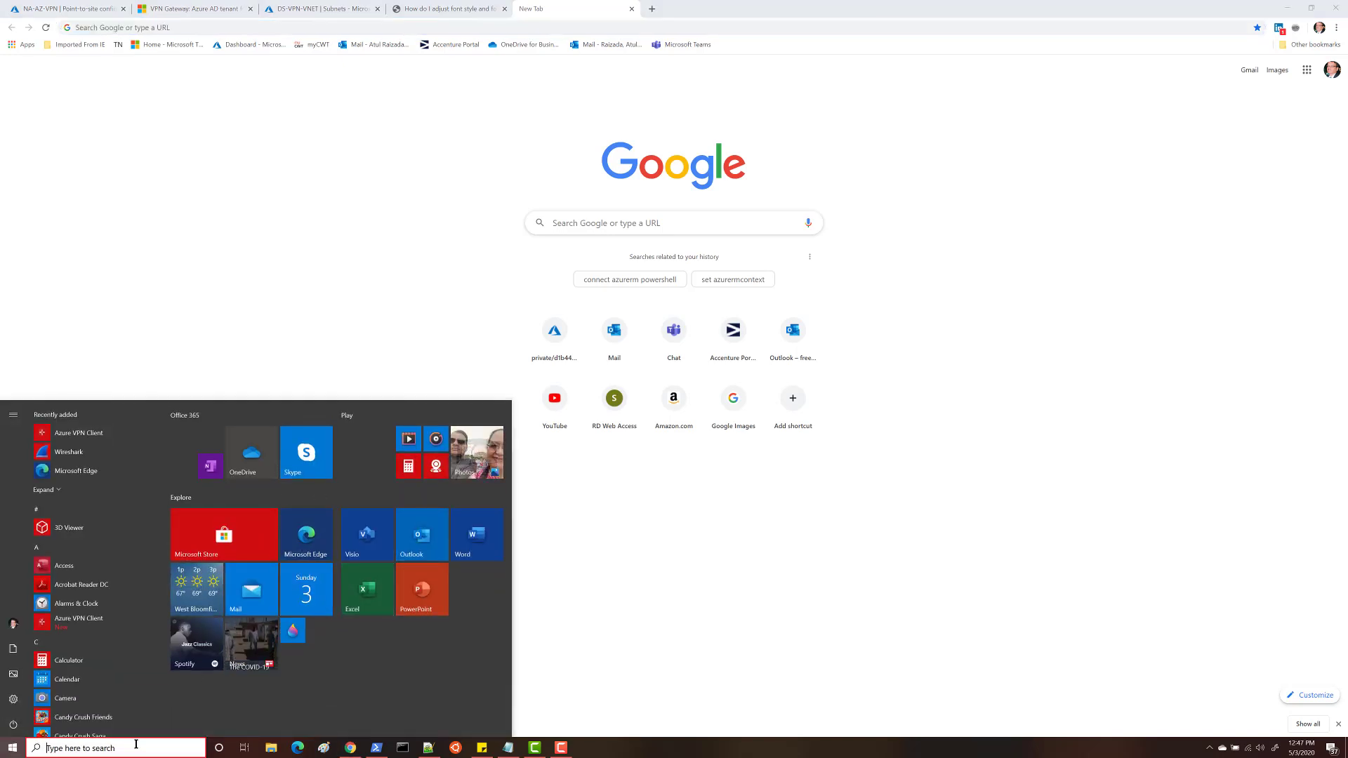
# Step: Search Microsoft Store for 'azure vpn' and launch the installed Azure VPN Client
pyautogui.click(234, 547)
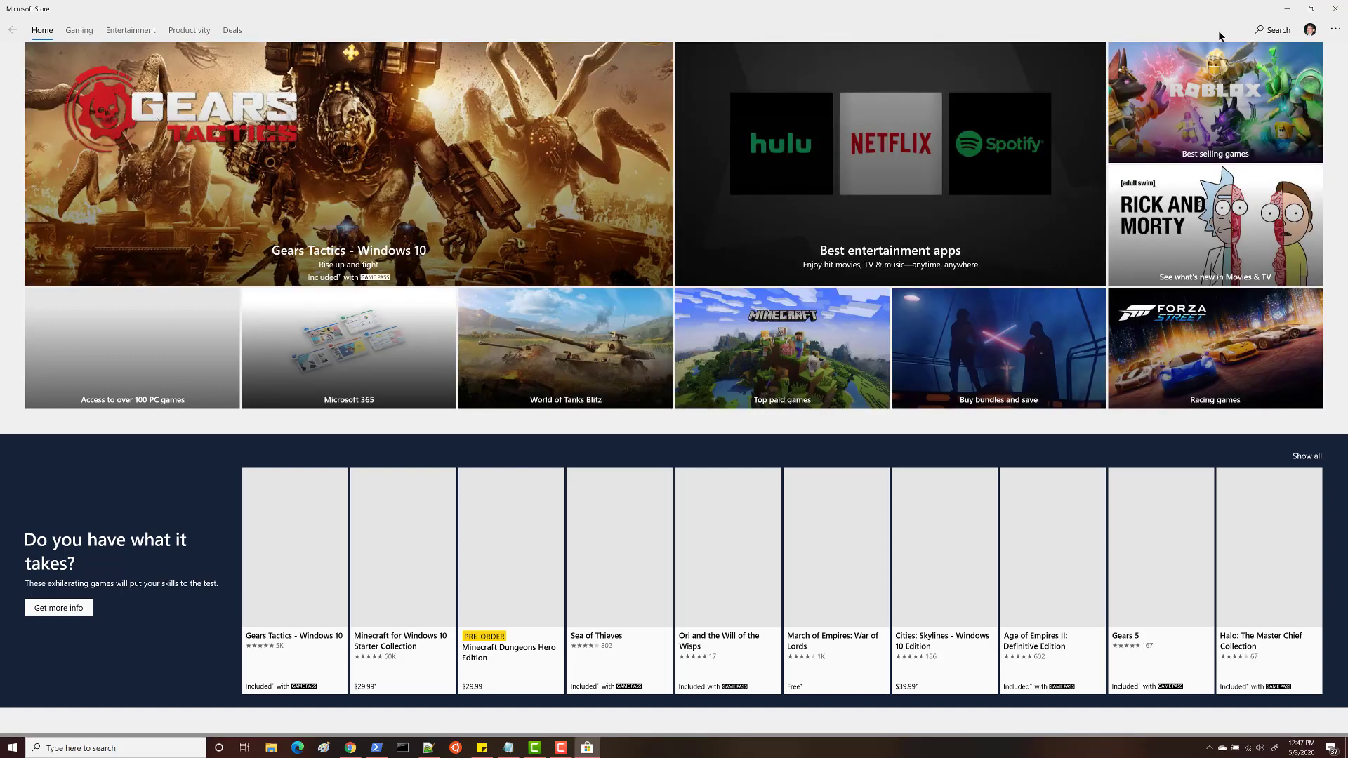
pyautogui.click(1267, 36)
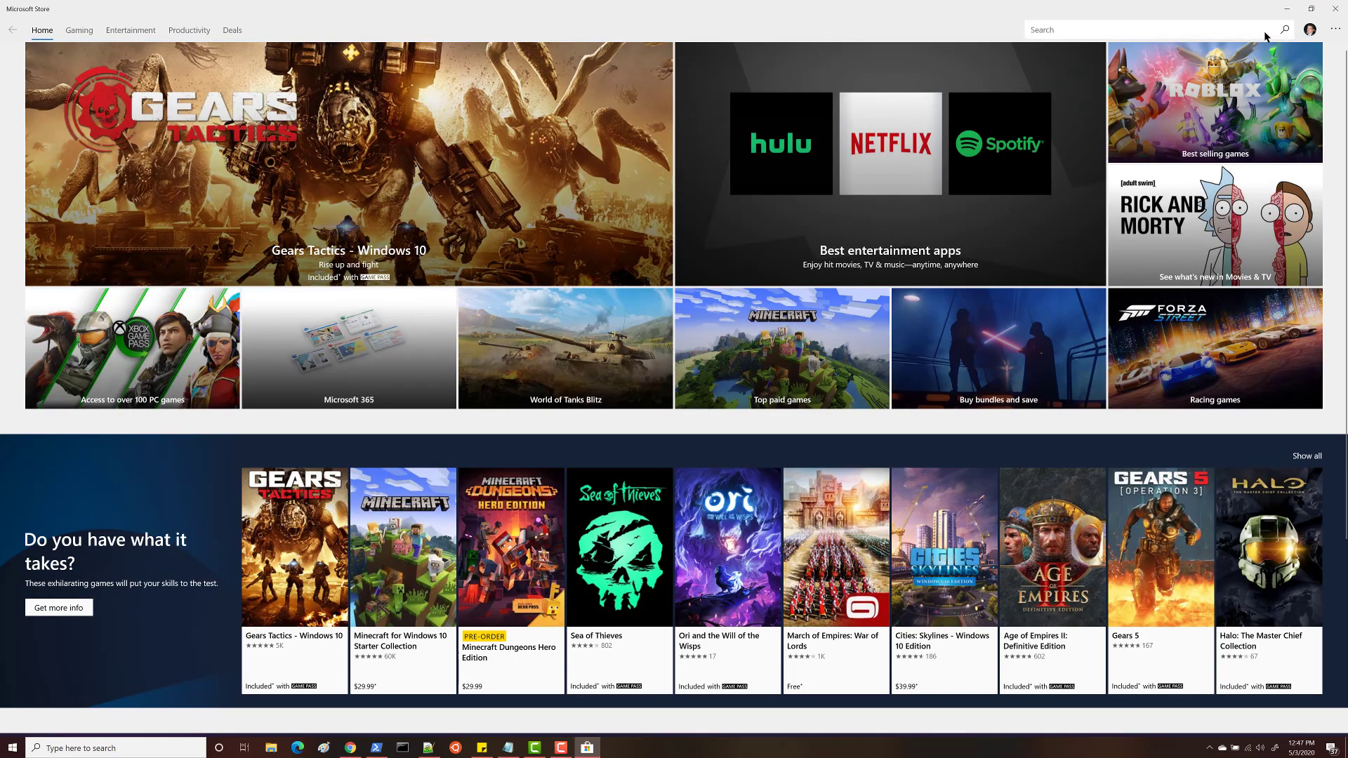
pyautogui.write('azure ')
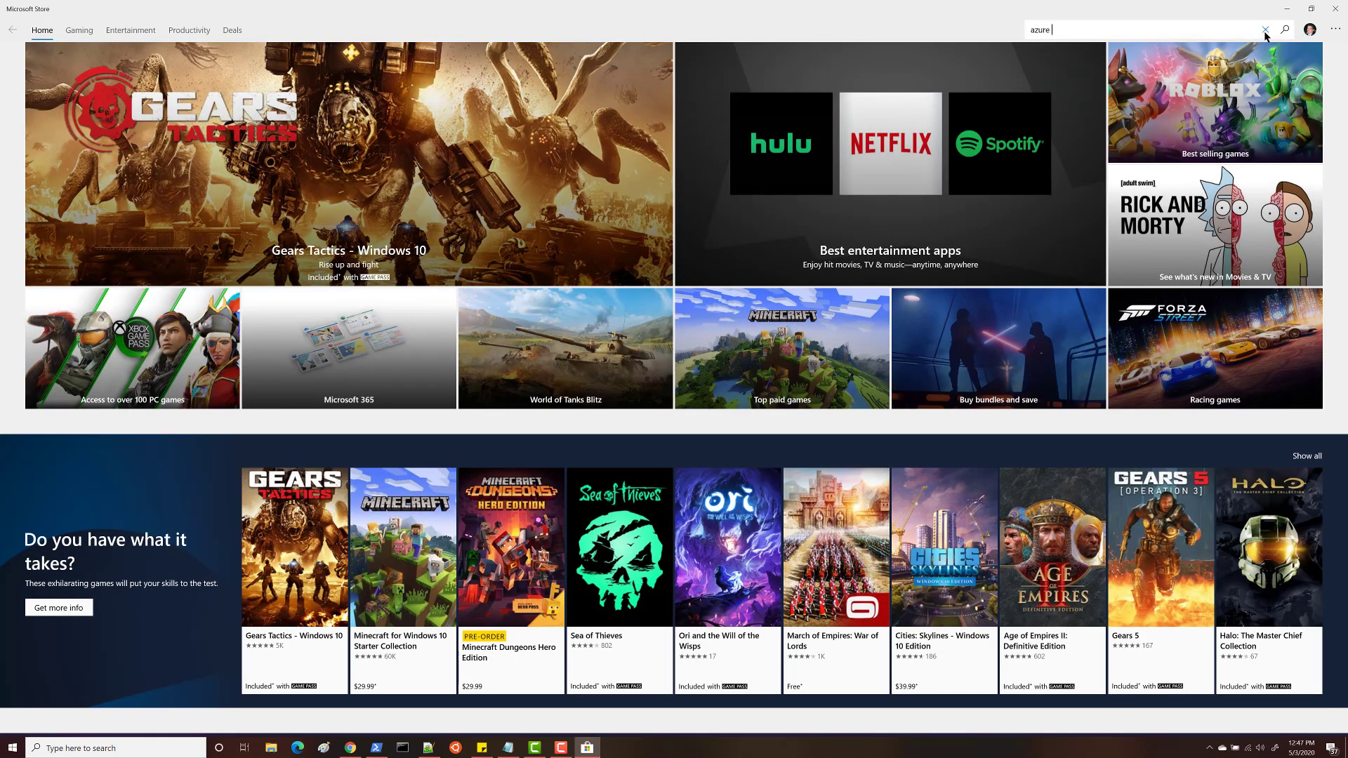
pyautogui.write('vpn')
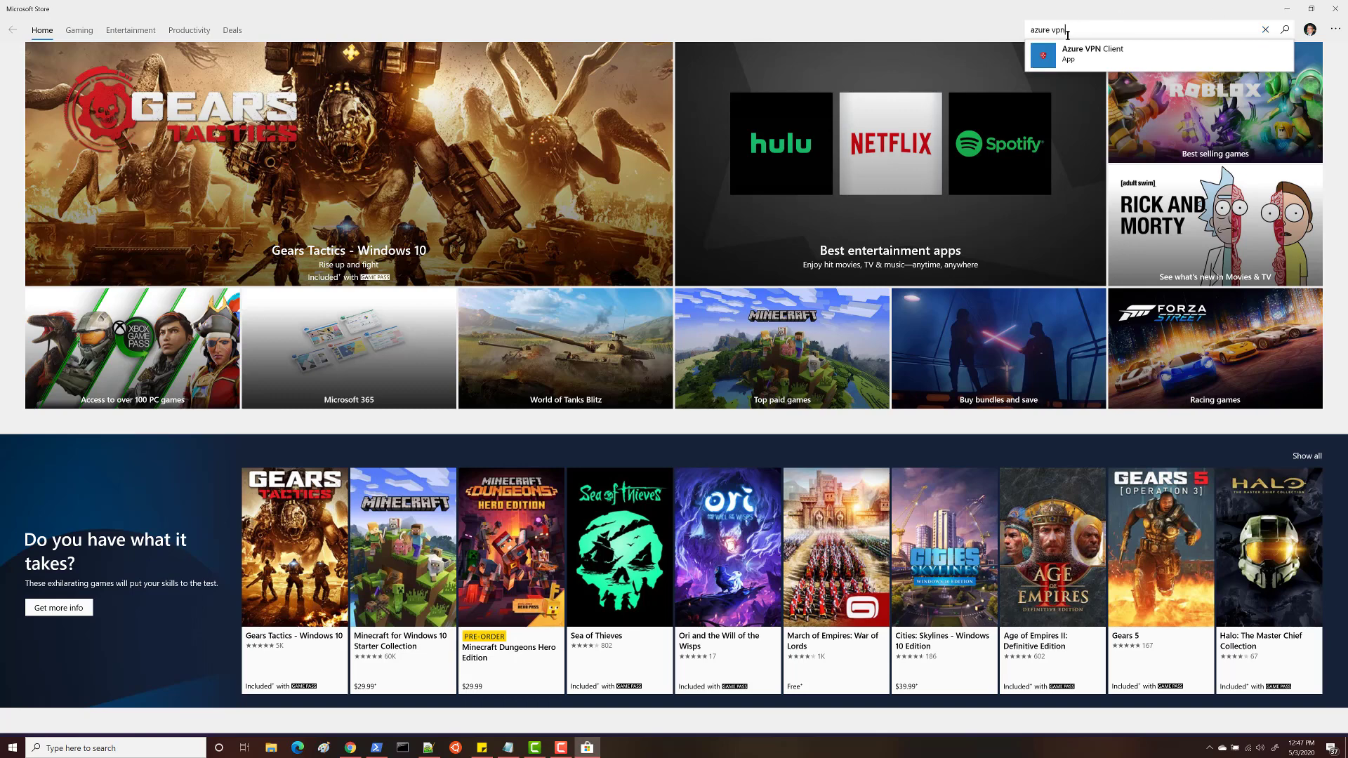
pyautogui.click(1065, 57)
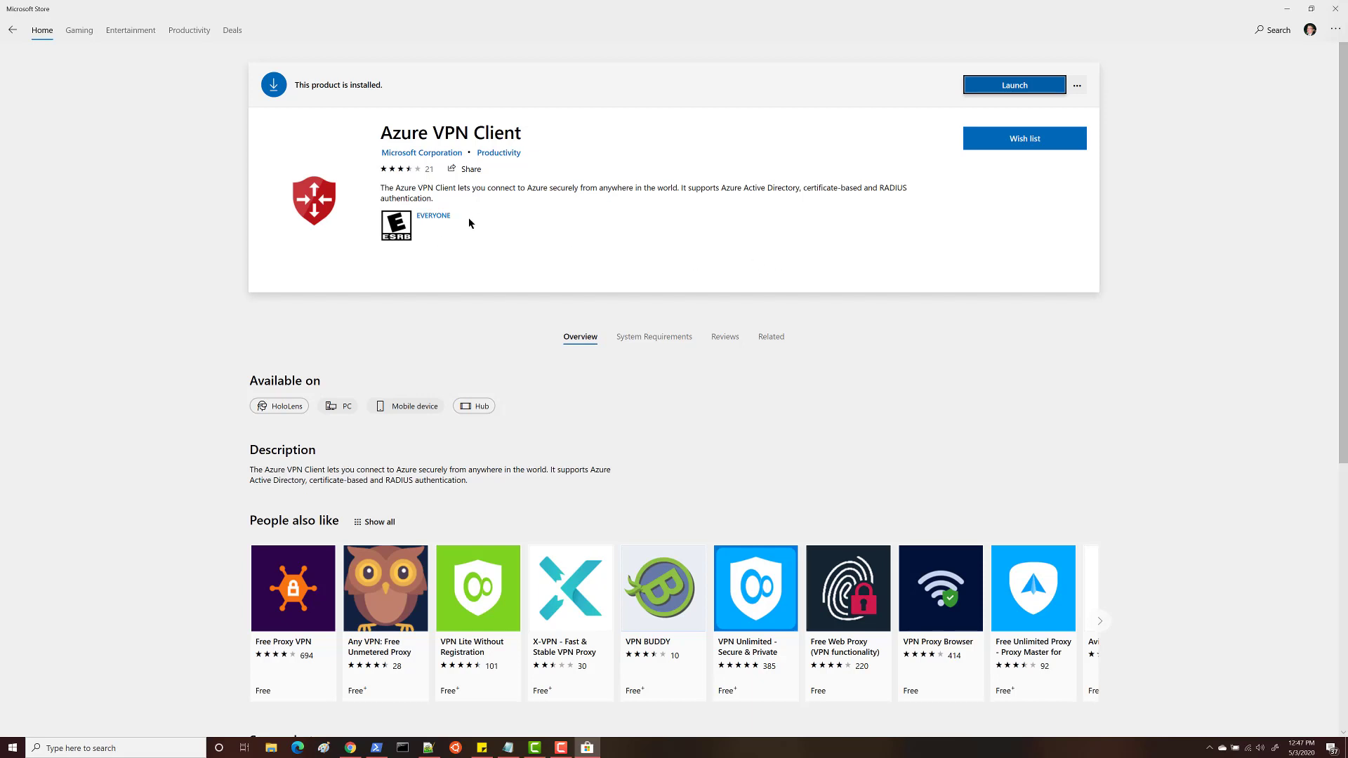
pyautogui.click(1030, 85)
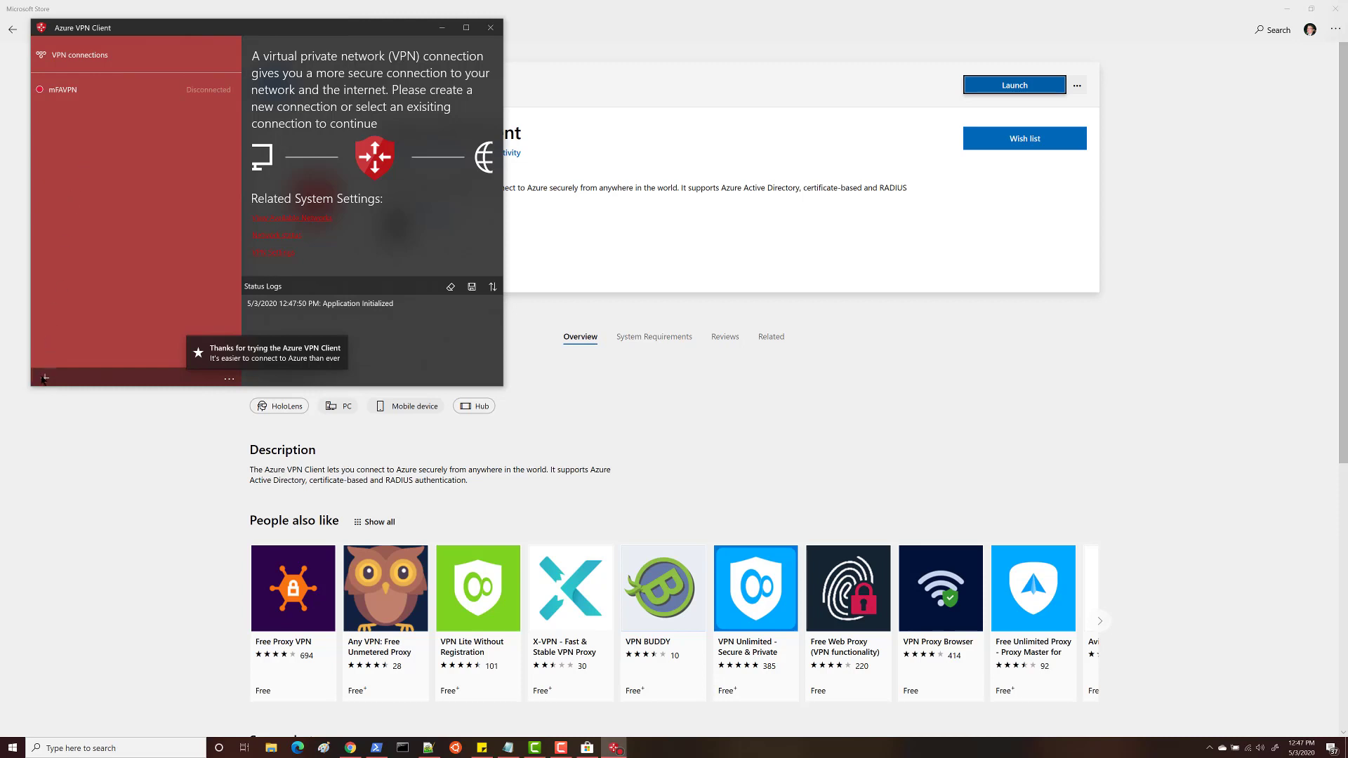
# Step: Bring File Explorer to the front
pyautogui.click(270, 748)
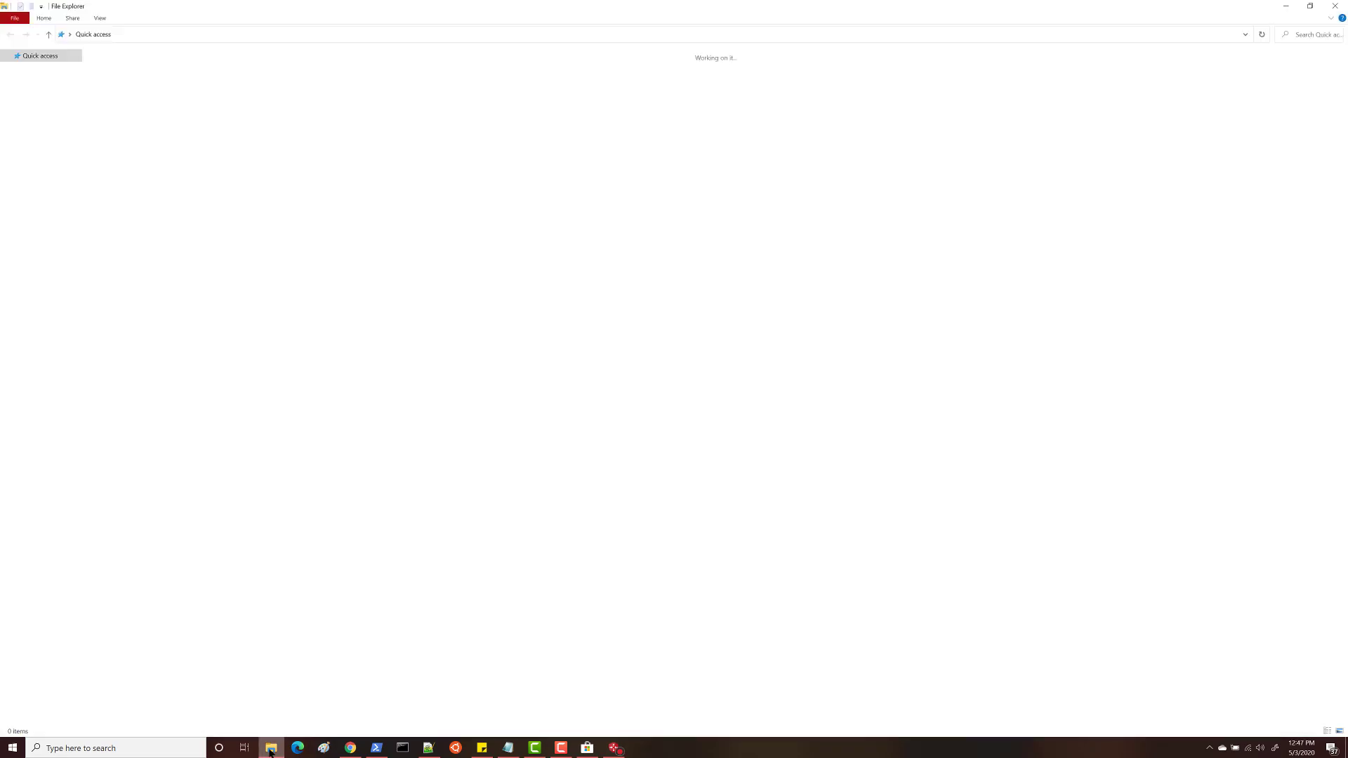
pyautogui.click(270, 751)
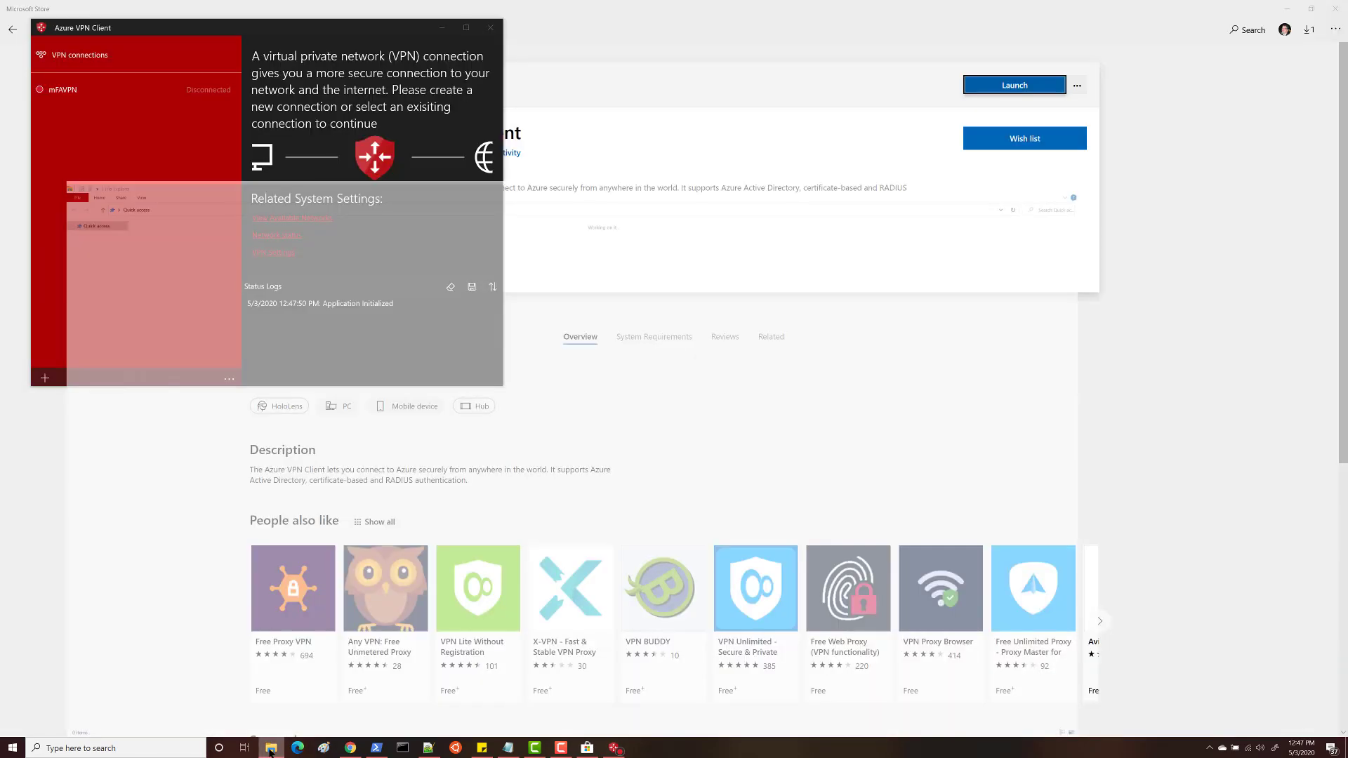
pyautogui.click(270, 750)
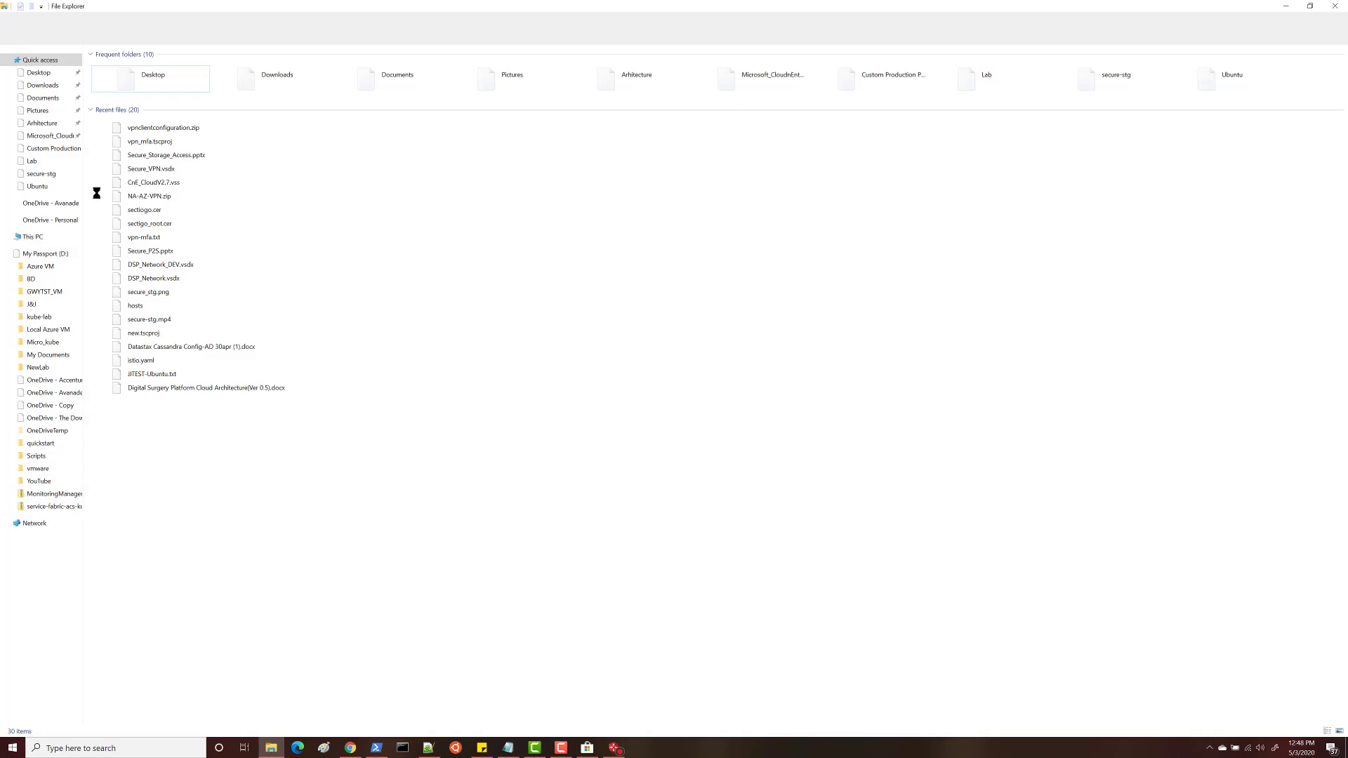
# Step: Extract Desktop vpnclientconfiguration.zip into a vpnclientconfiguration folder, then return to Azure VPN Client
pyautogui.click(35, 73)
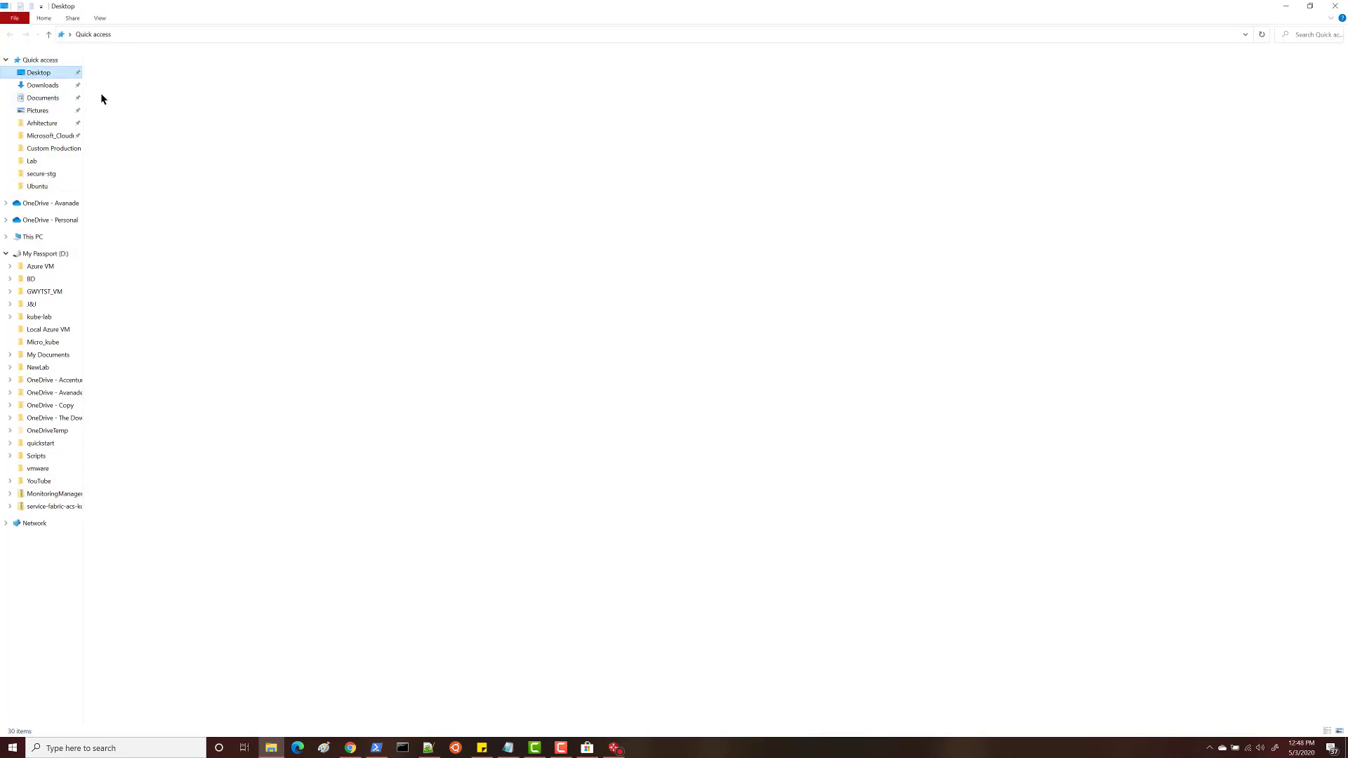
pyautogui.click(149, 69)
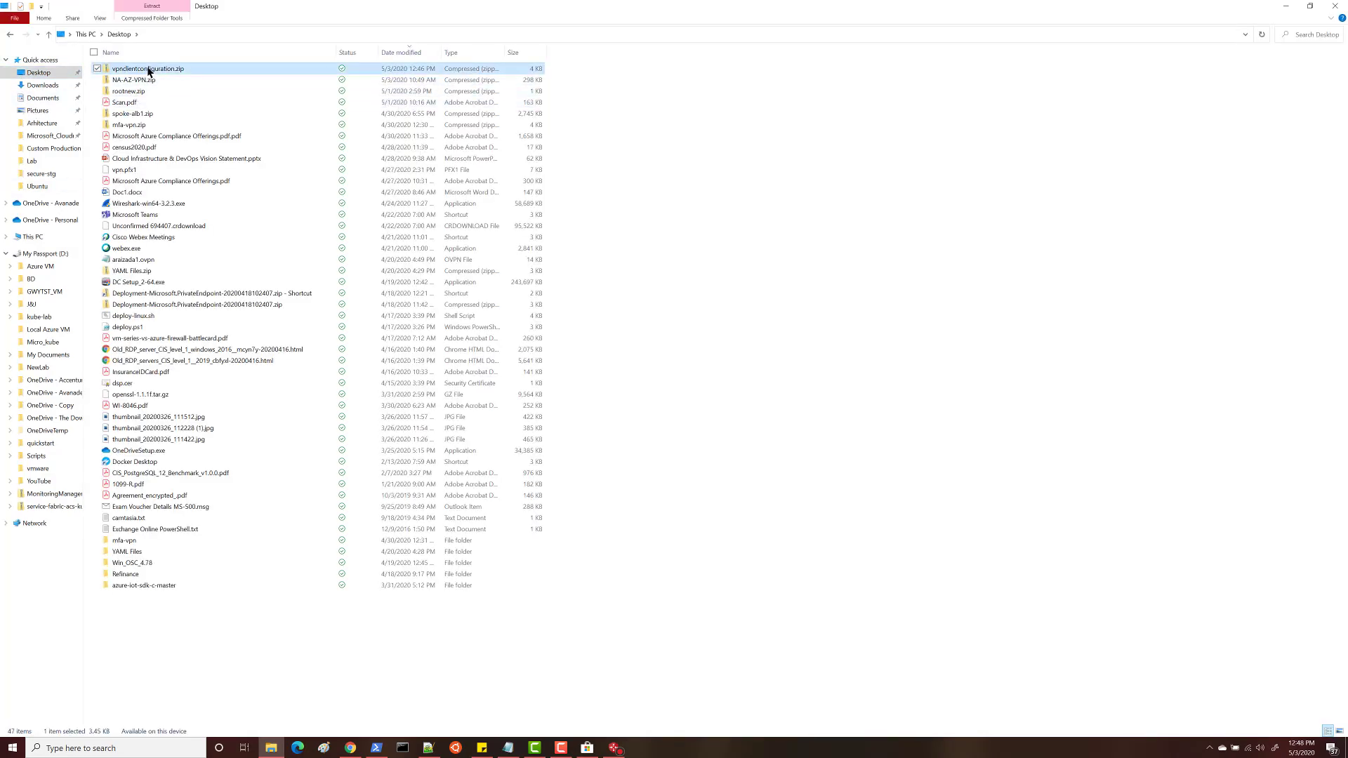
pyautogui.rightClick(148, 69)
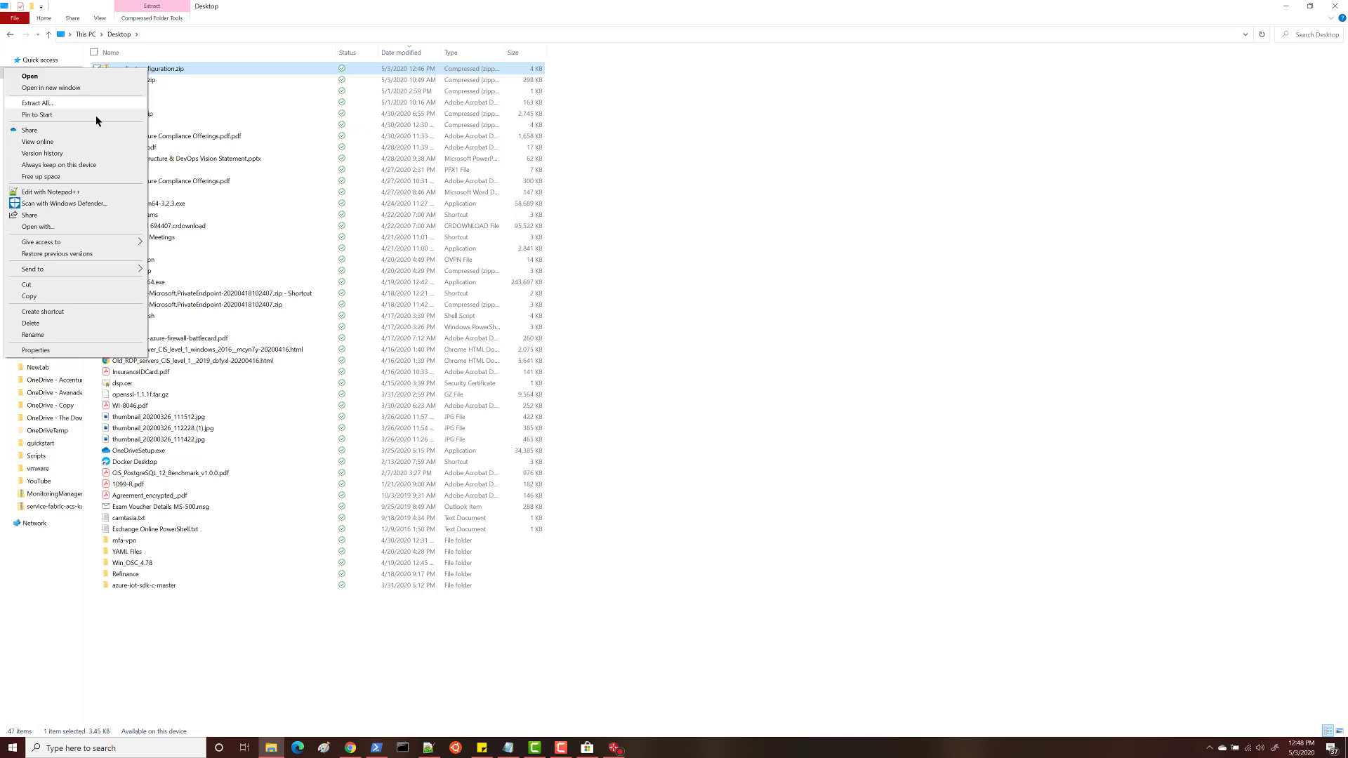
pyautogui.click(53, 102)
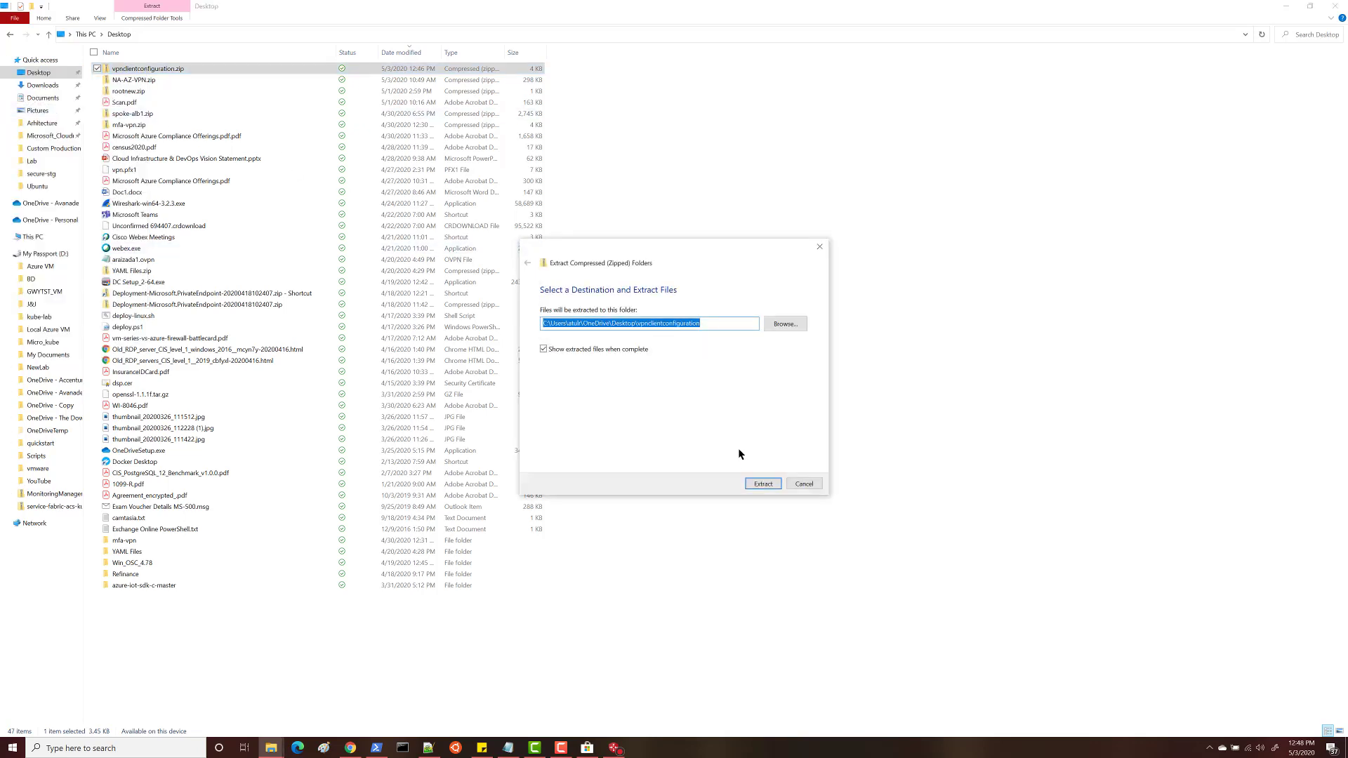
pyautogui.click(762, 485)
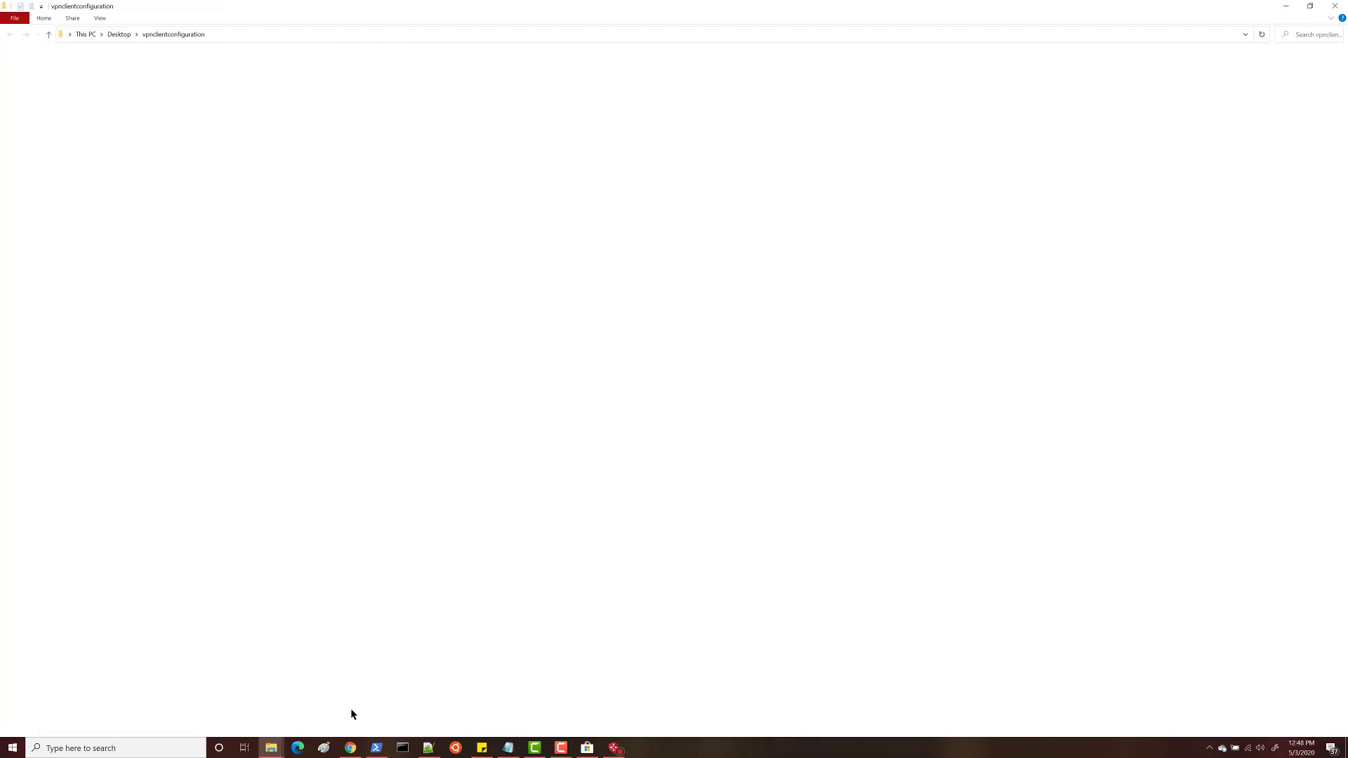
pyautogui.click(615, 749)
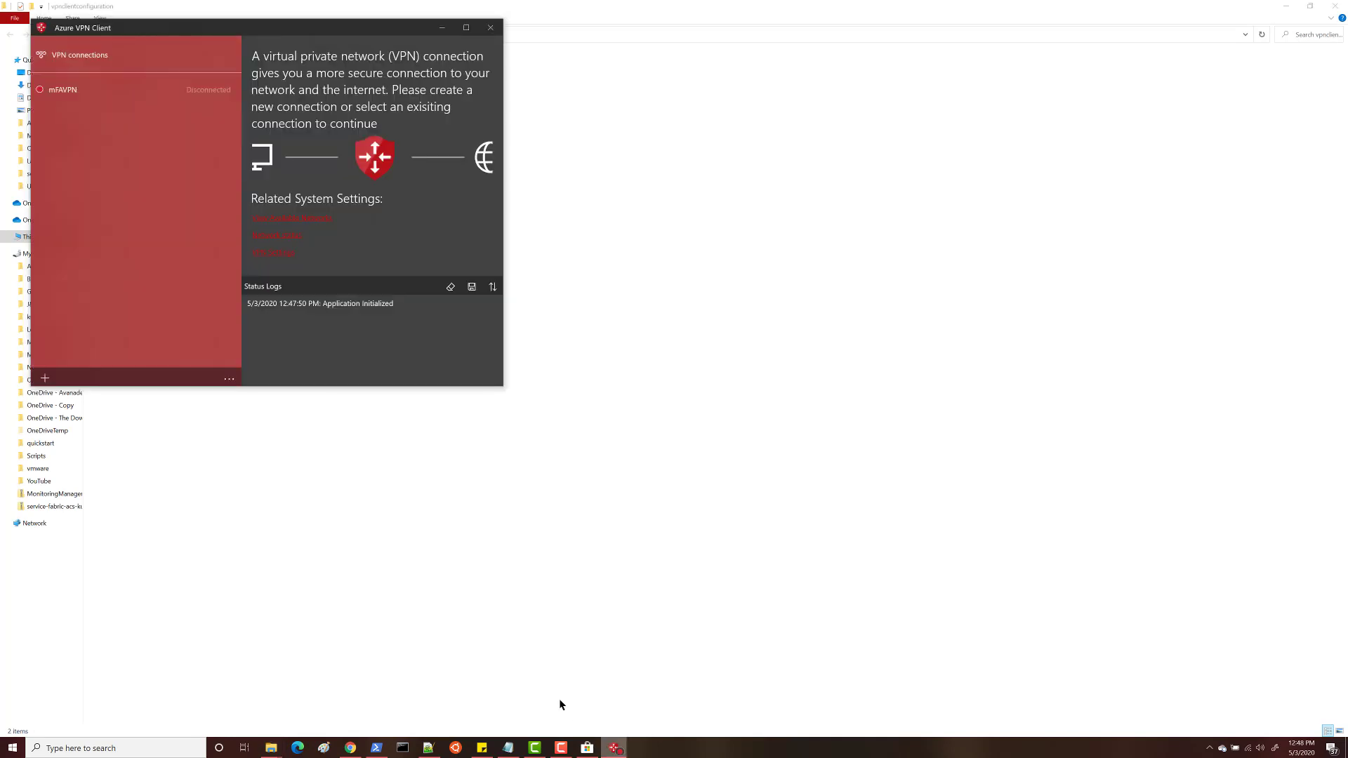
# Step: Import Desktop\vpnclientconfiguration\AzureVPN\azurevpnconfig.xml as a connection named DEMO0-VPN and save it
pyautogui.click(45, 383)
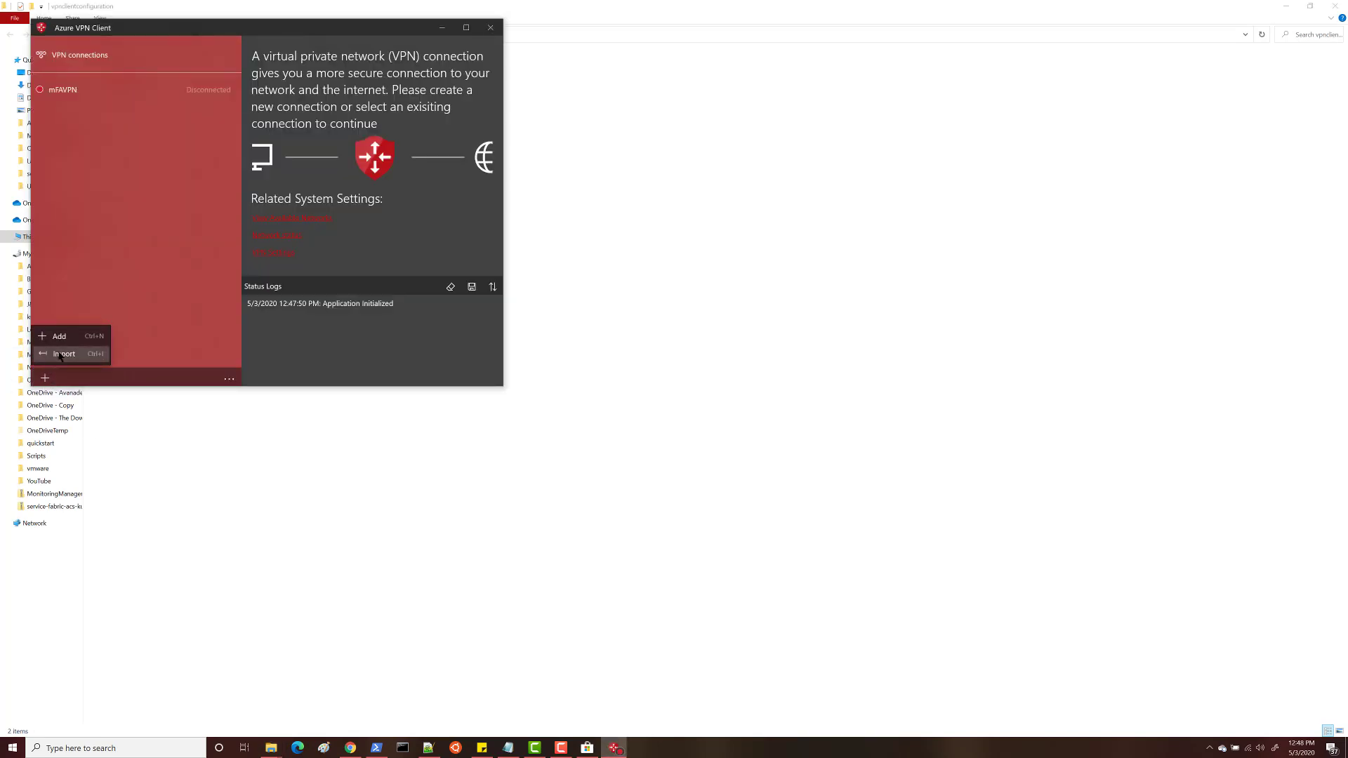
pyautogui.click(61, 355)
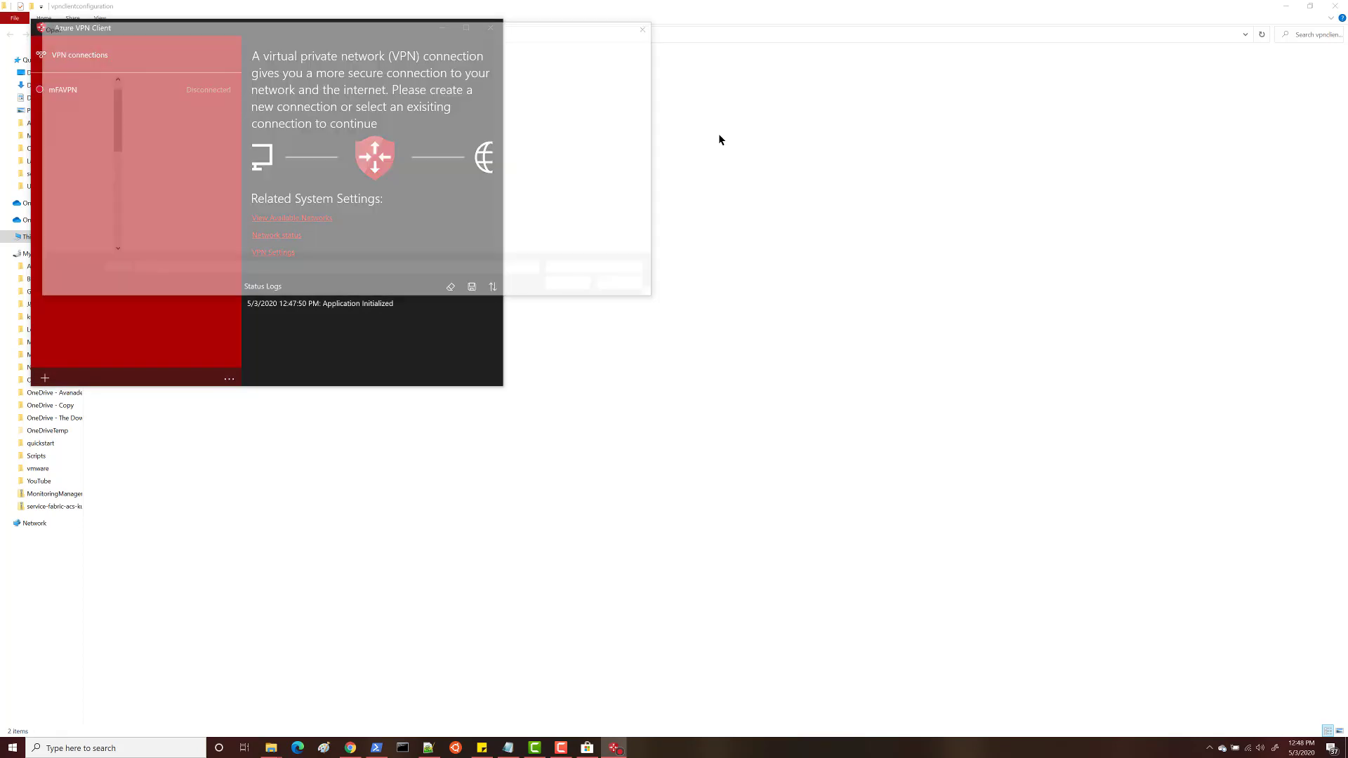
pyautogui.click(75, 81)
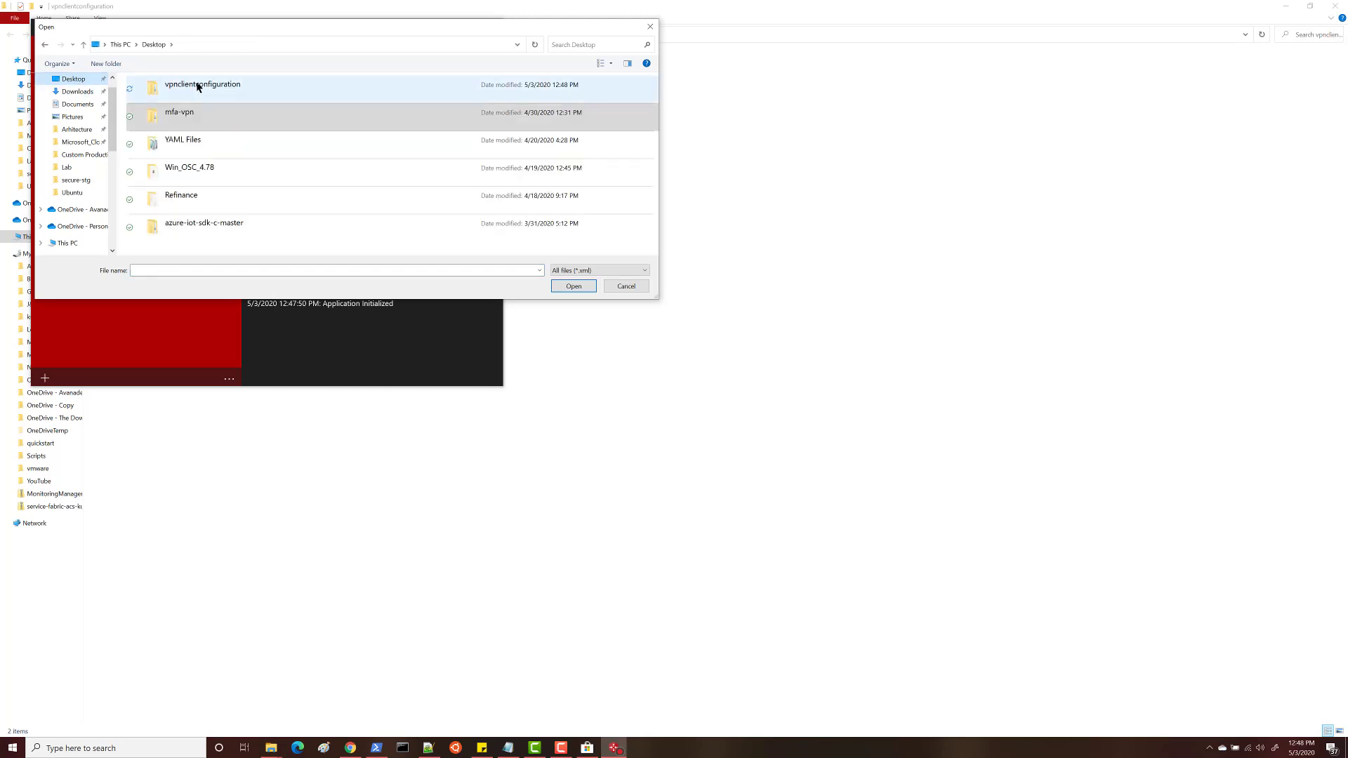
pyautogui.doubleClick(197, 86)
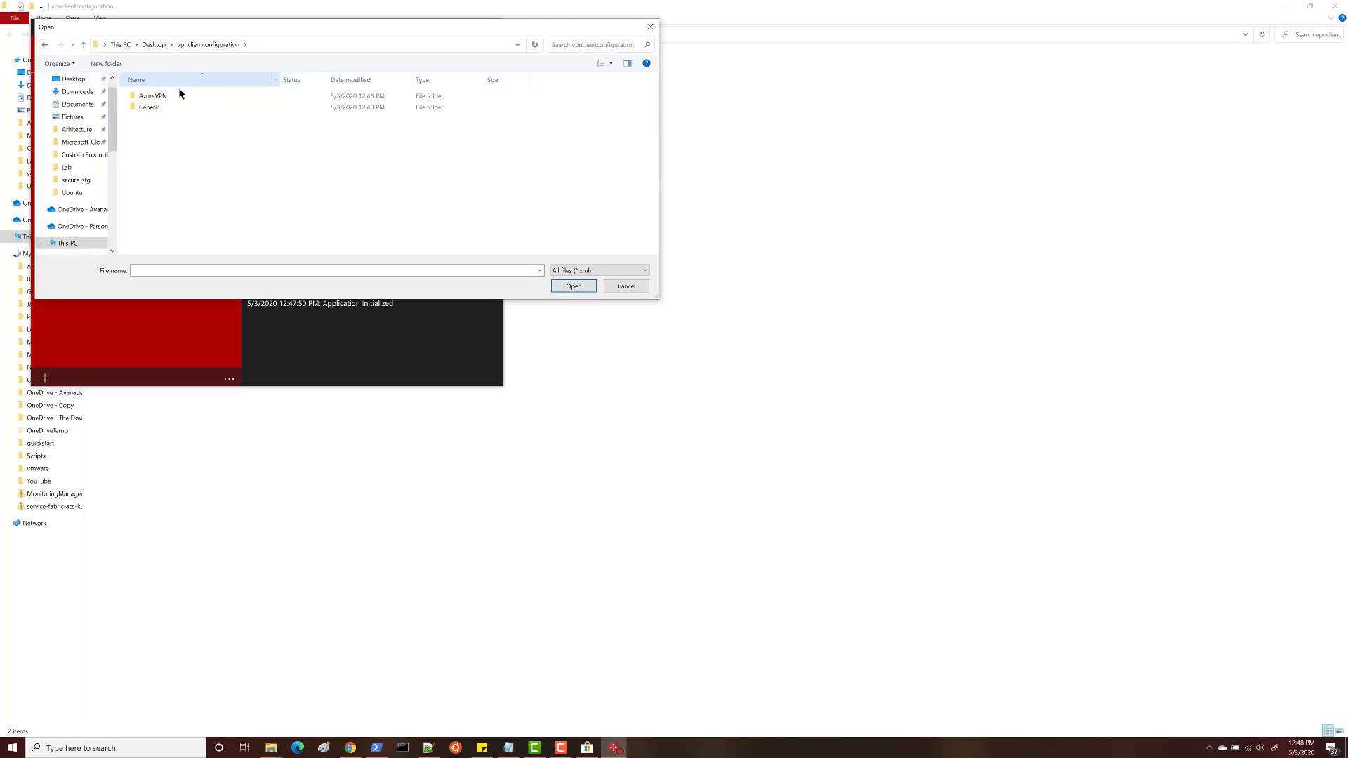
pyautogui.doubleClick(161, 99)
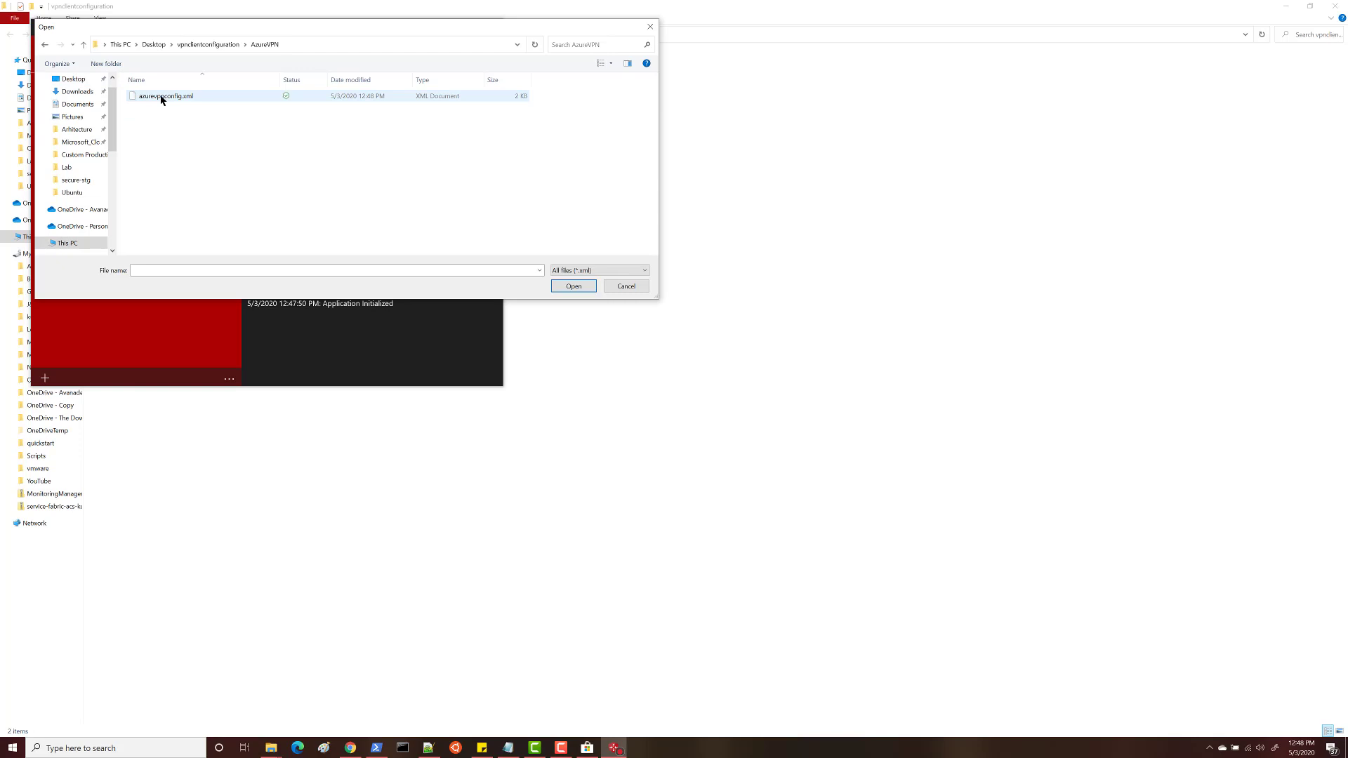
pyautogui.click(161, 100)
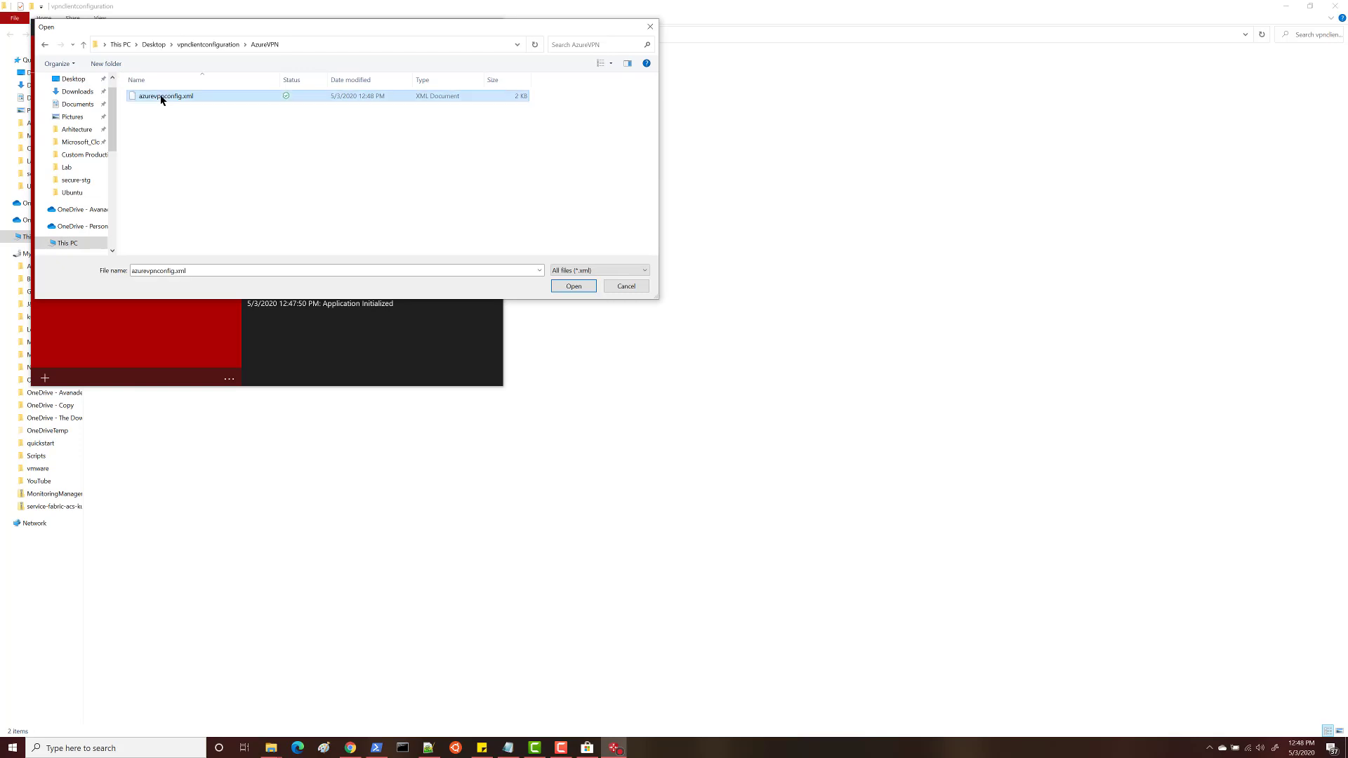
pyautogui.click(568, 288)
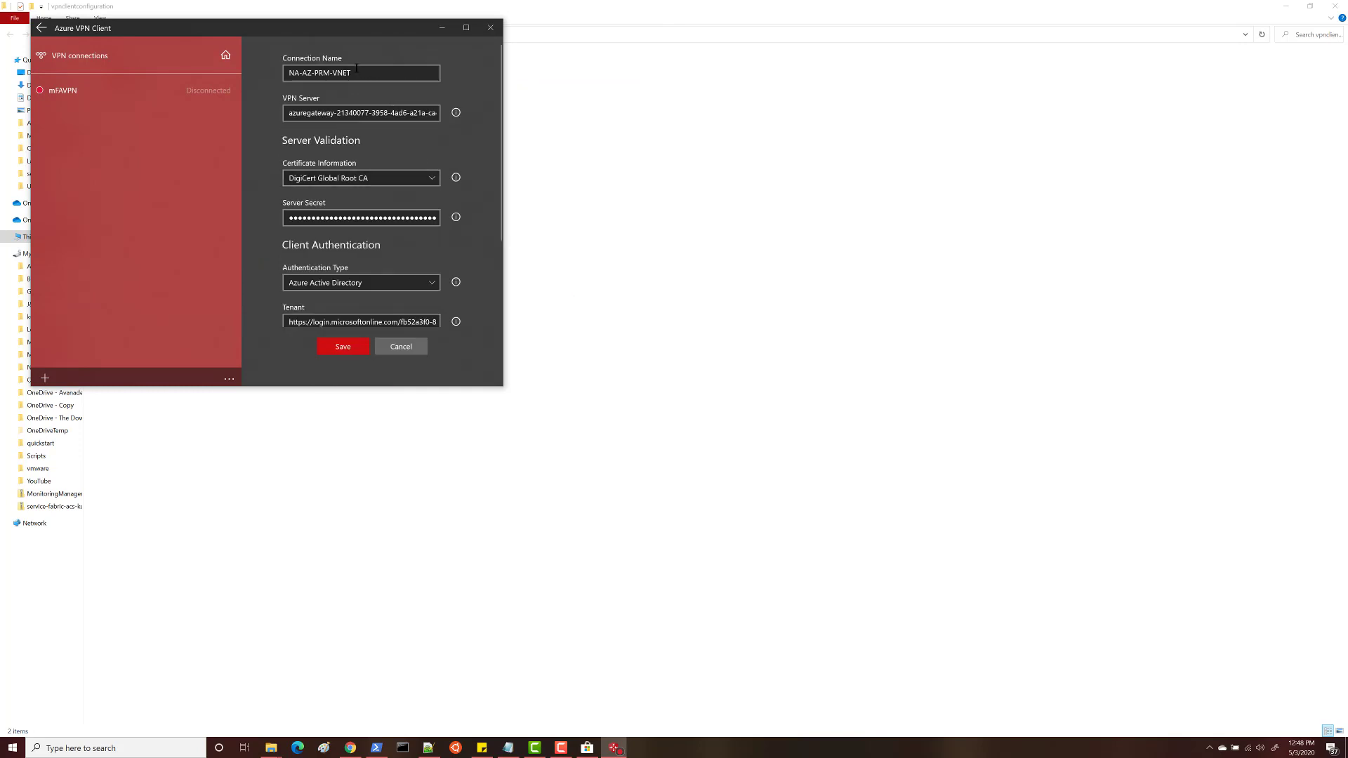
pyautogui.moveTo(356, 71); pyautogui.dragTo(252, 74)
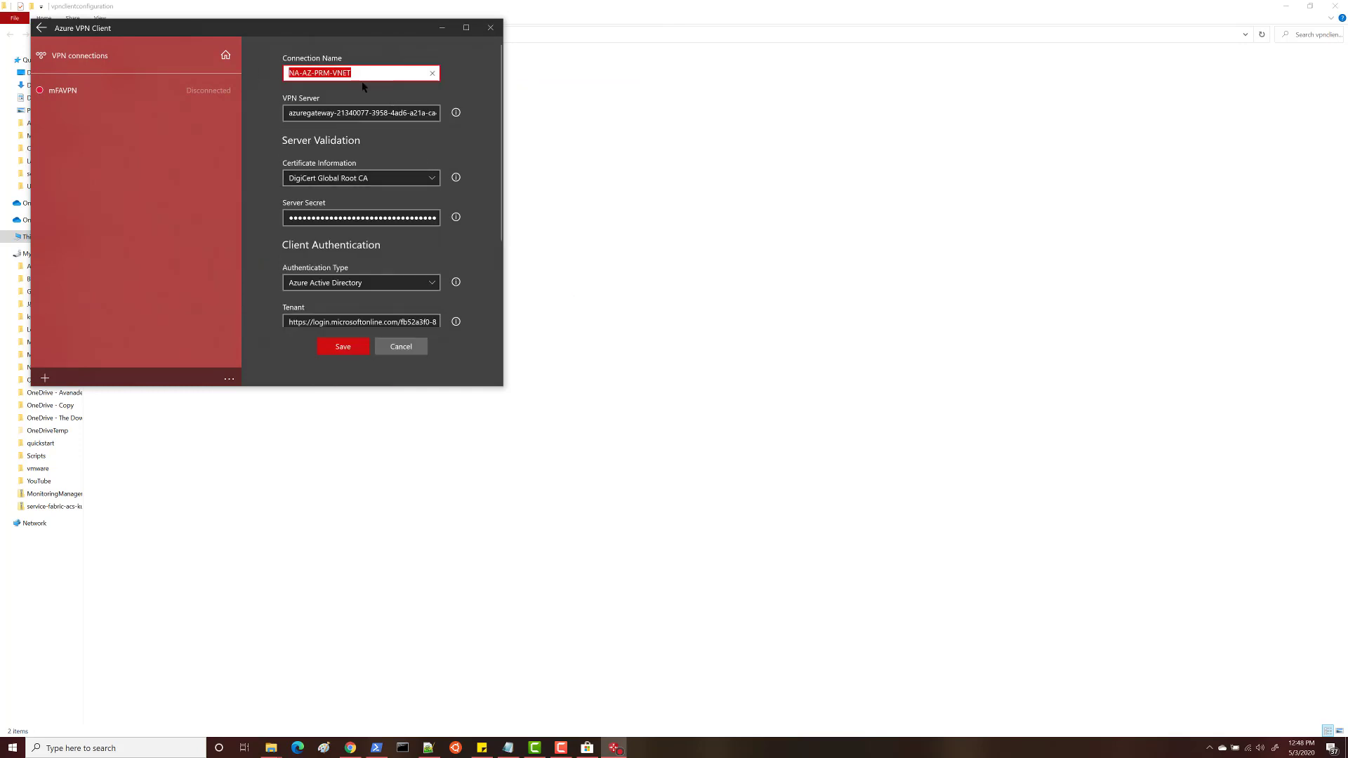
pyautogui.write('DEMO0')
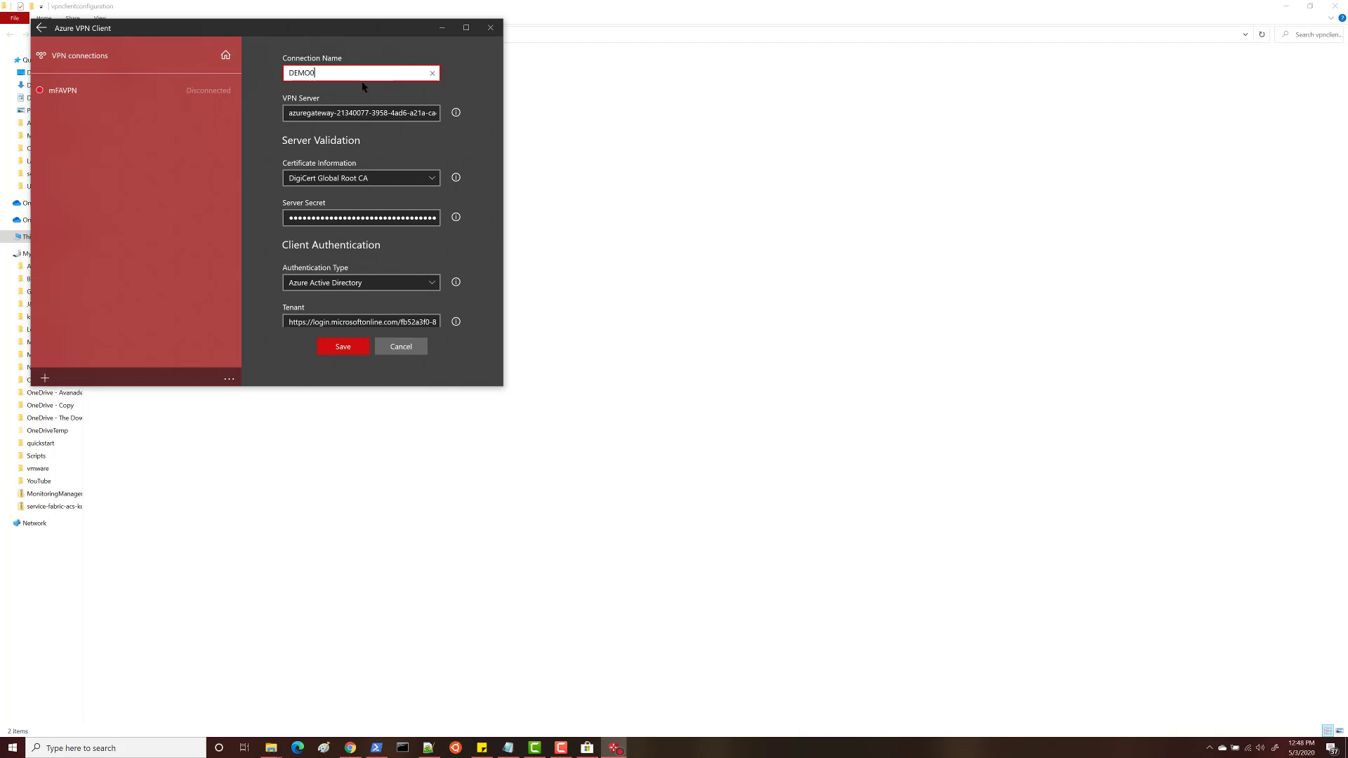
pyautogui.write('-VPN')
pyautogui.click(343, 346)
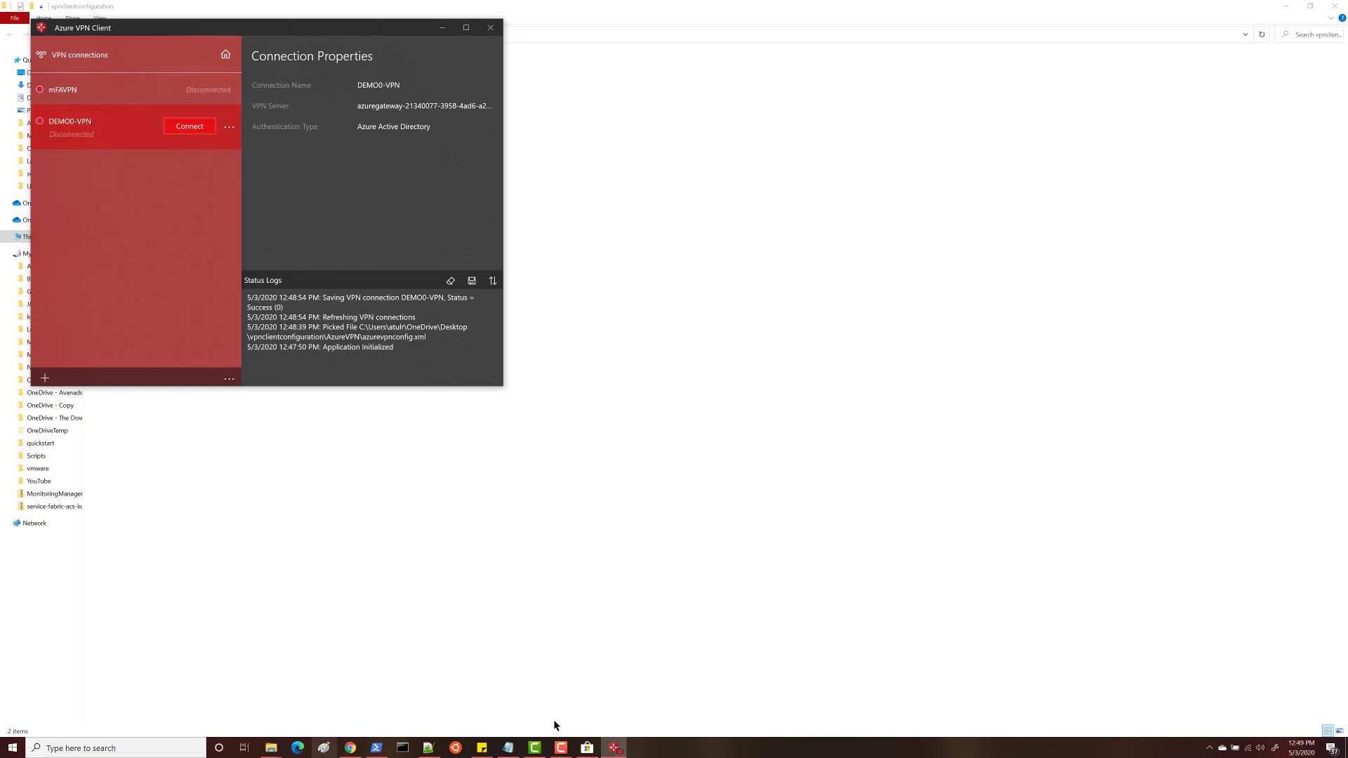
# Step: Launch Microsoft Management Console (mmc) from the Run dialog
pyautogui.click(66, 750)
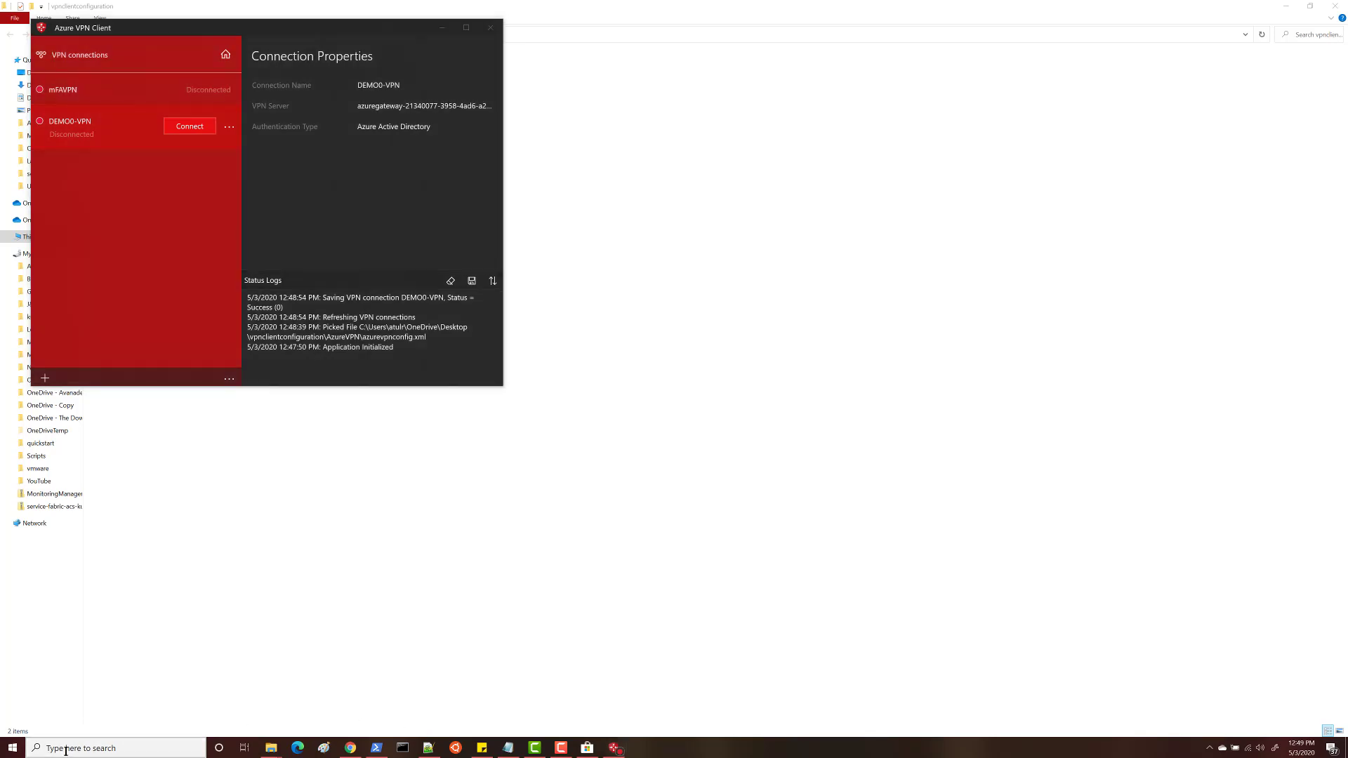
pyautogui.rightClick(13, 748)
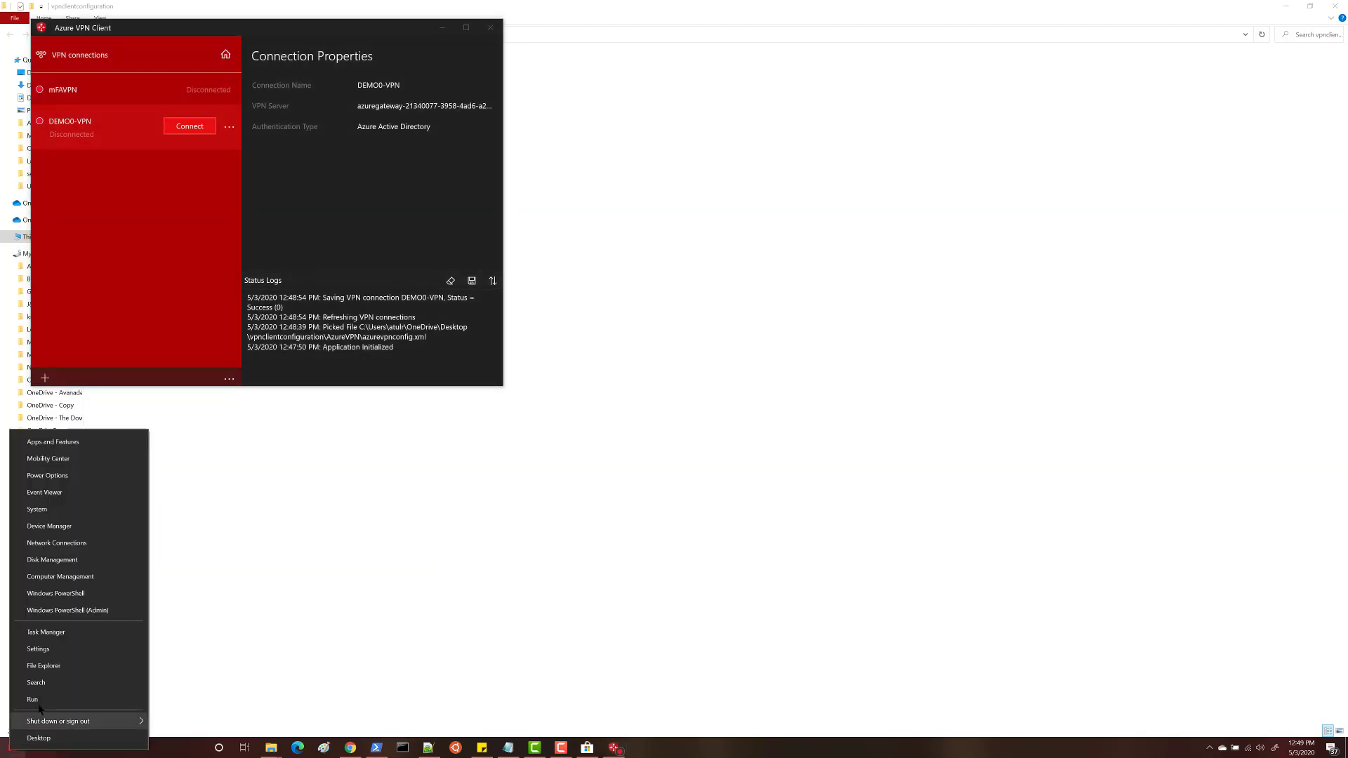
pyautogui.click(40, 705)
pyautogui.press('super+r')
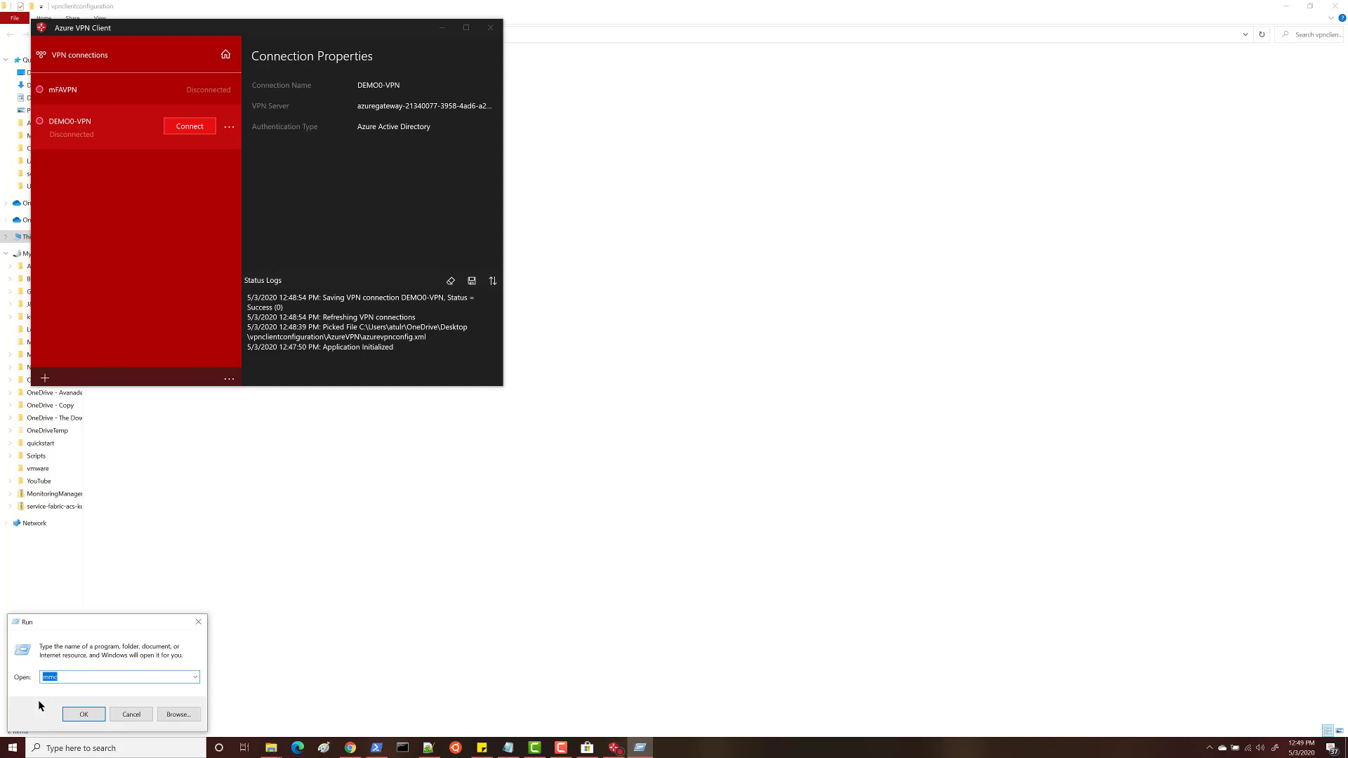
pyautogui.write('mm')
pyautogui.press('Return')
pyautogui.press('Return')
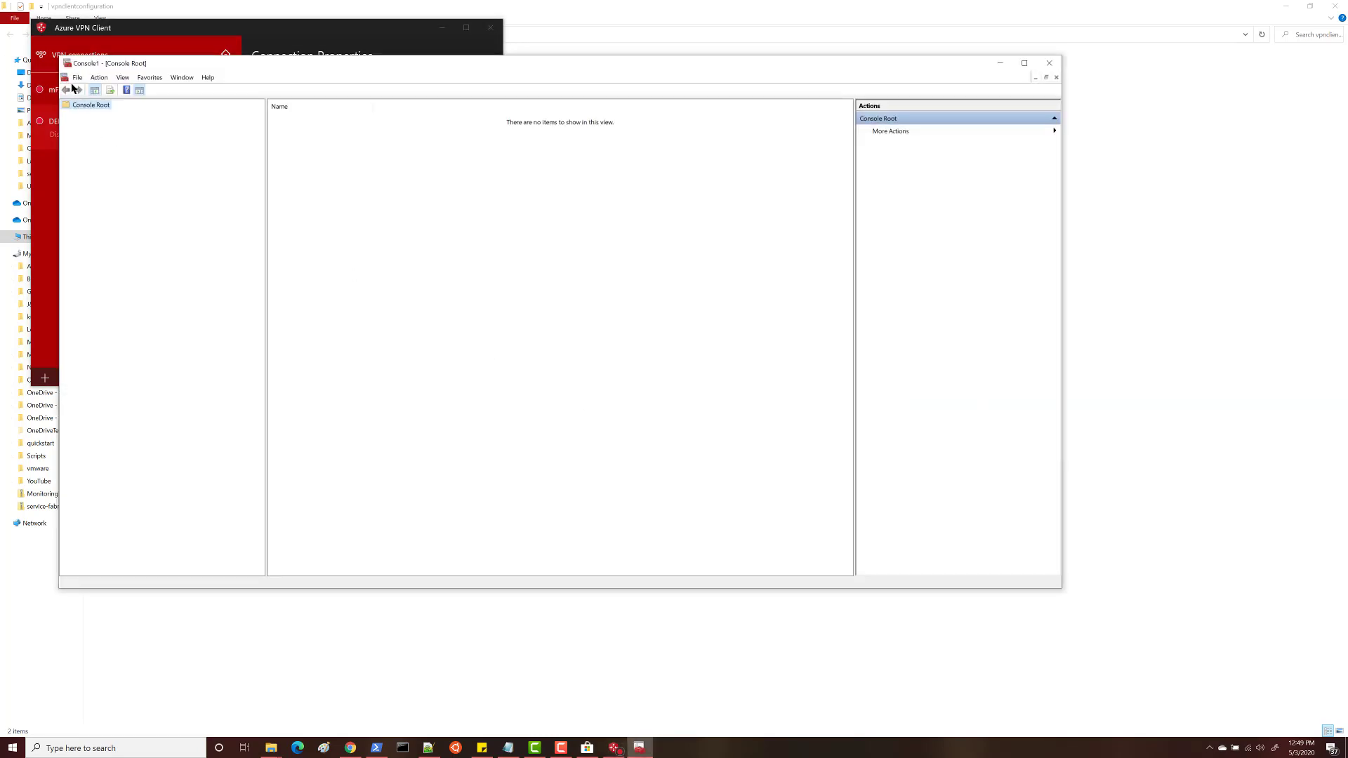
# Step: Add the Certificates snap-in for My user account to the console
pyautogui.click(78, 77)
pyautogui.click(95, 143)
pyautogui.click(418, 277)
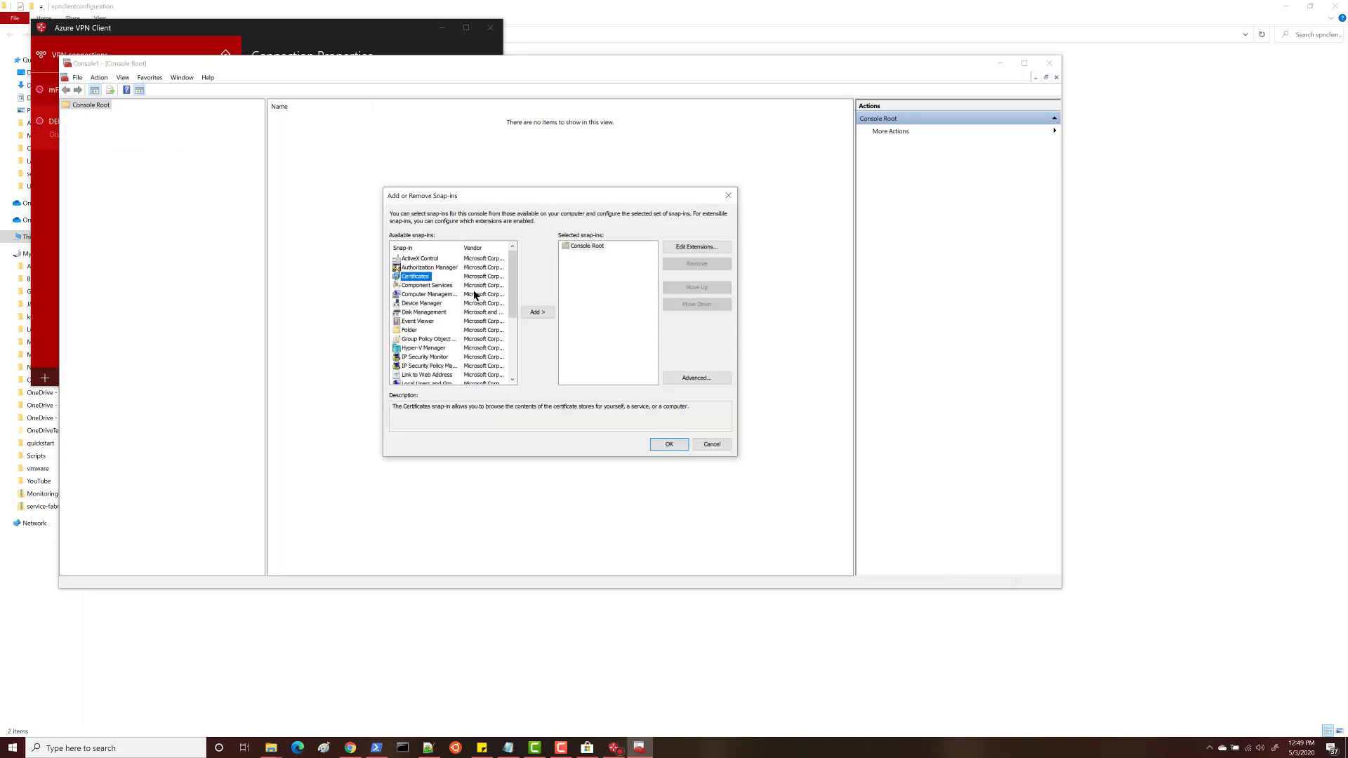
pyautogui.click(536, 313)
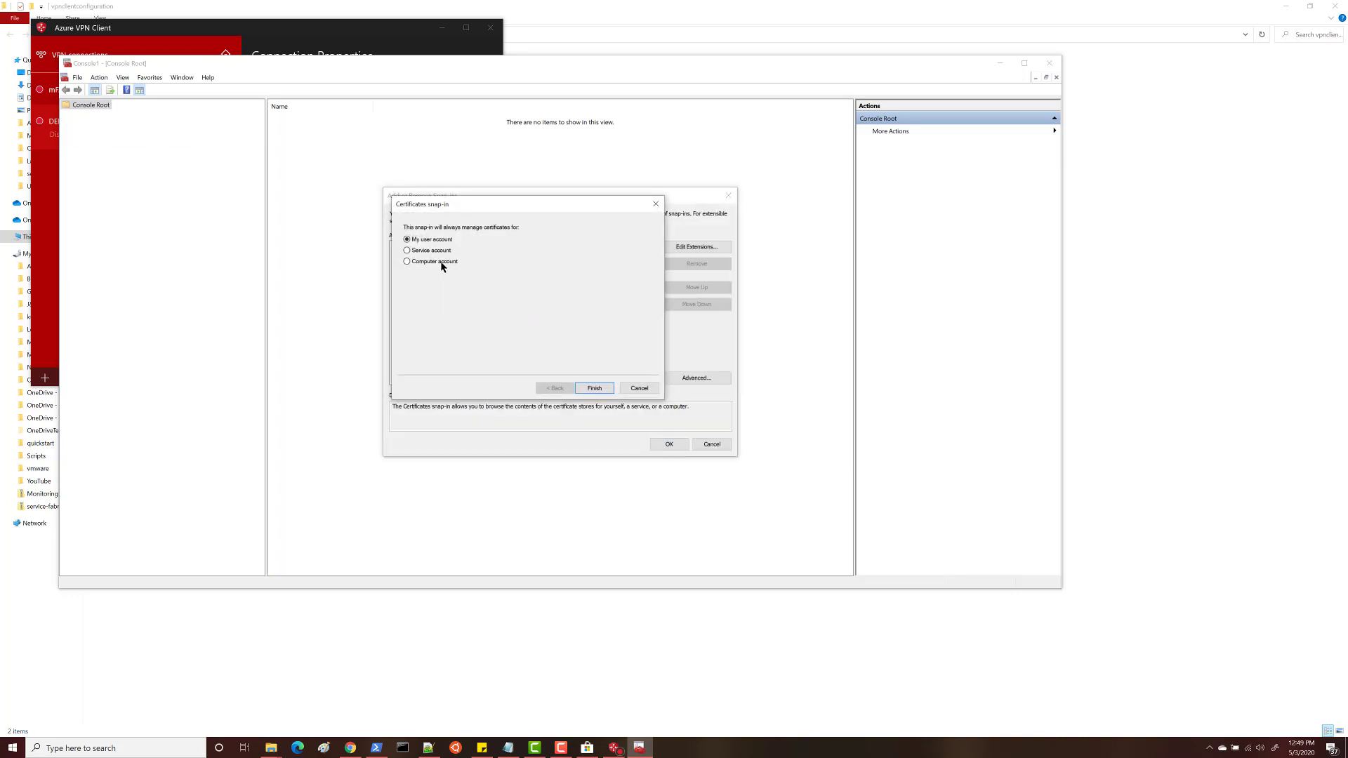
pyautogui.click(594, 389)
pyautogui.click(668, 444)
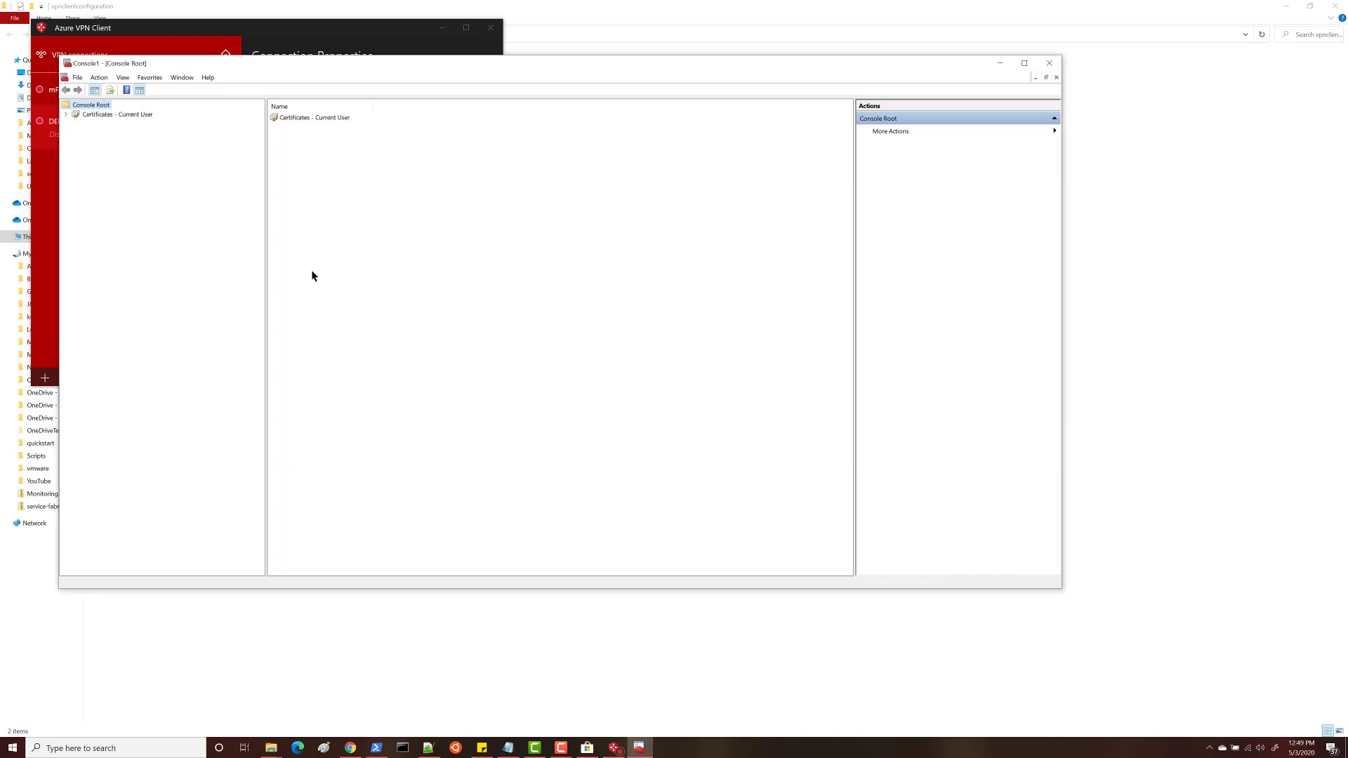
# Step: List the 11 Personal certificates, inspect *.surgicalnet.io, and close the console
pyautogui.click(66, 114)
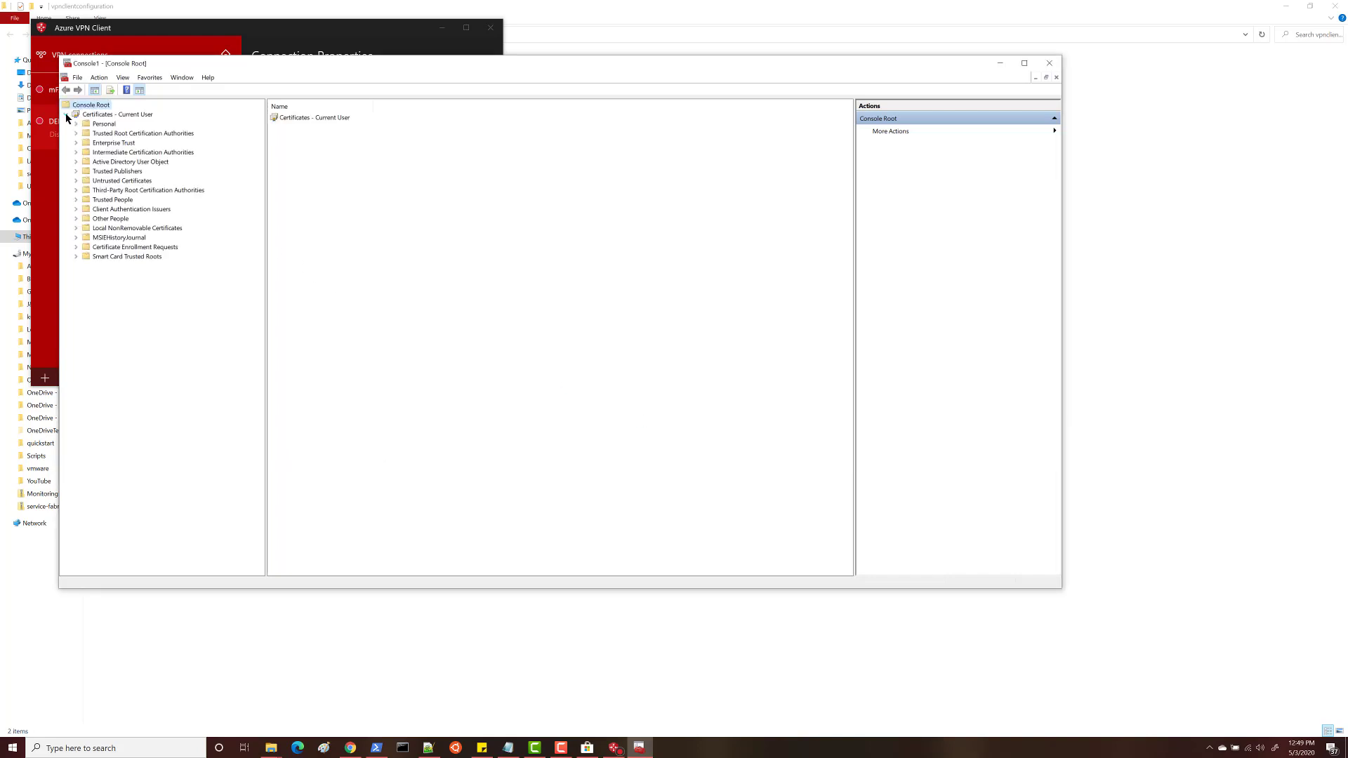
pyautogui.click(76, 124)
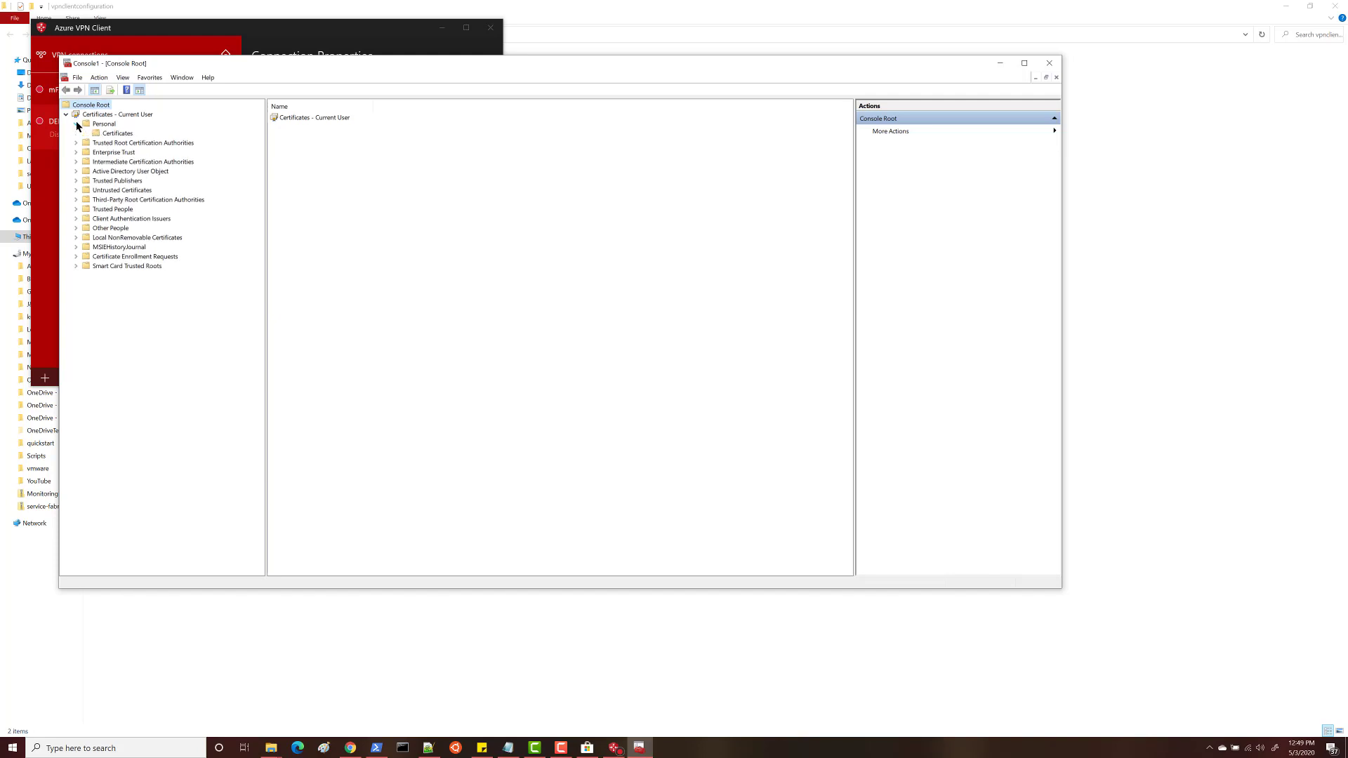
pyautogui.click(113, 134)
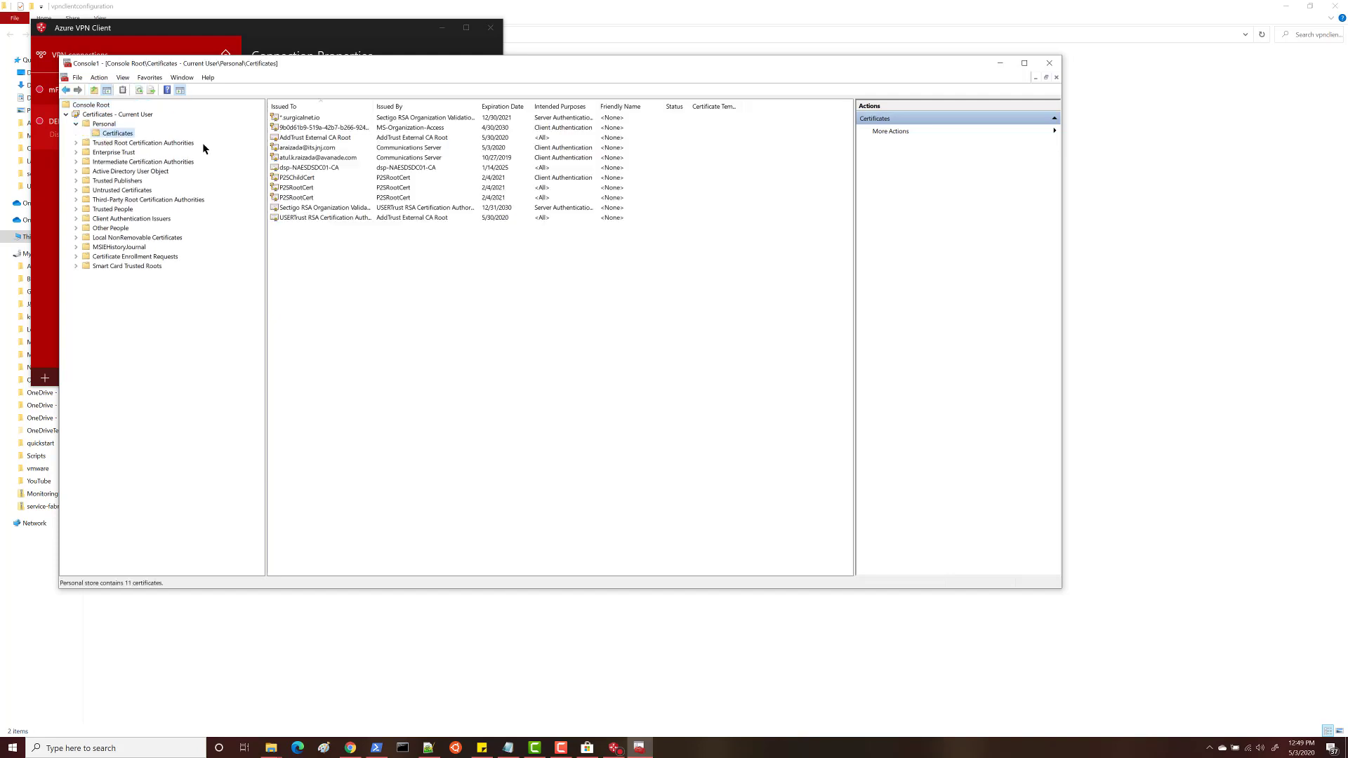
pyautogui.click(309, 118)
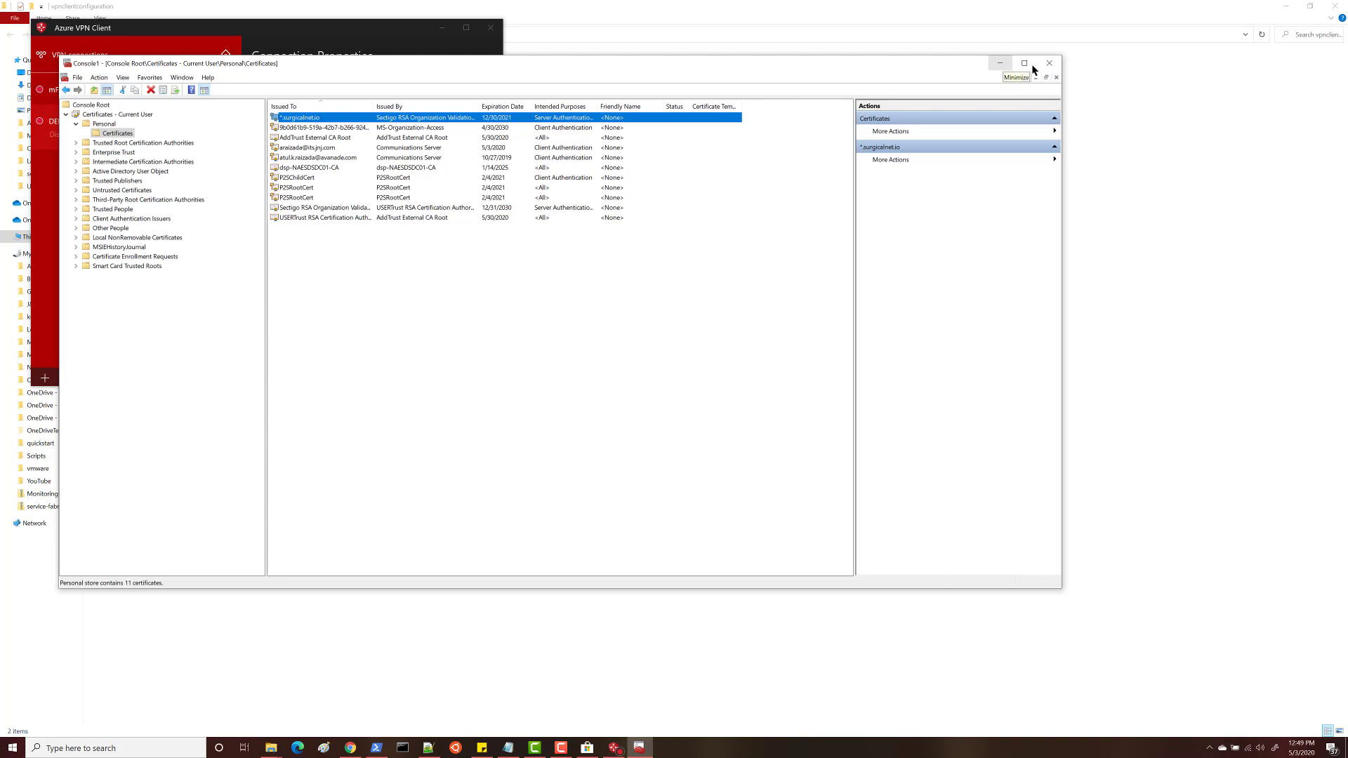
pyautogui.click(1052, 67)
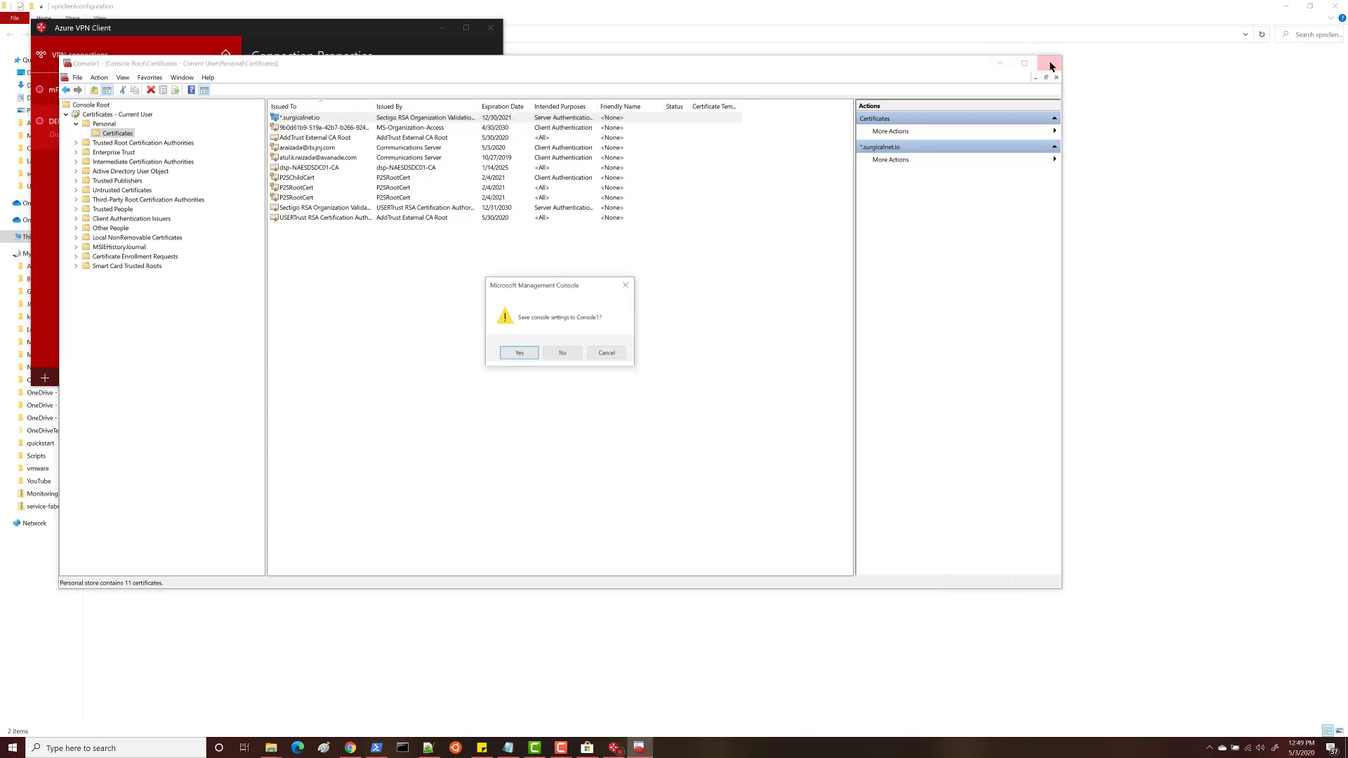
# Step: Close the console without saving and sign in to DEMO0-VPN with the account password and SMS code
pyautogui.click(559, 354)
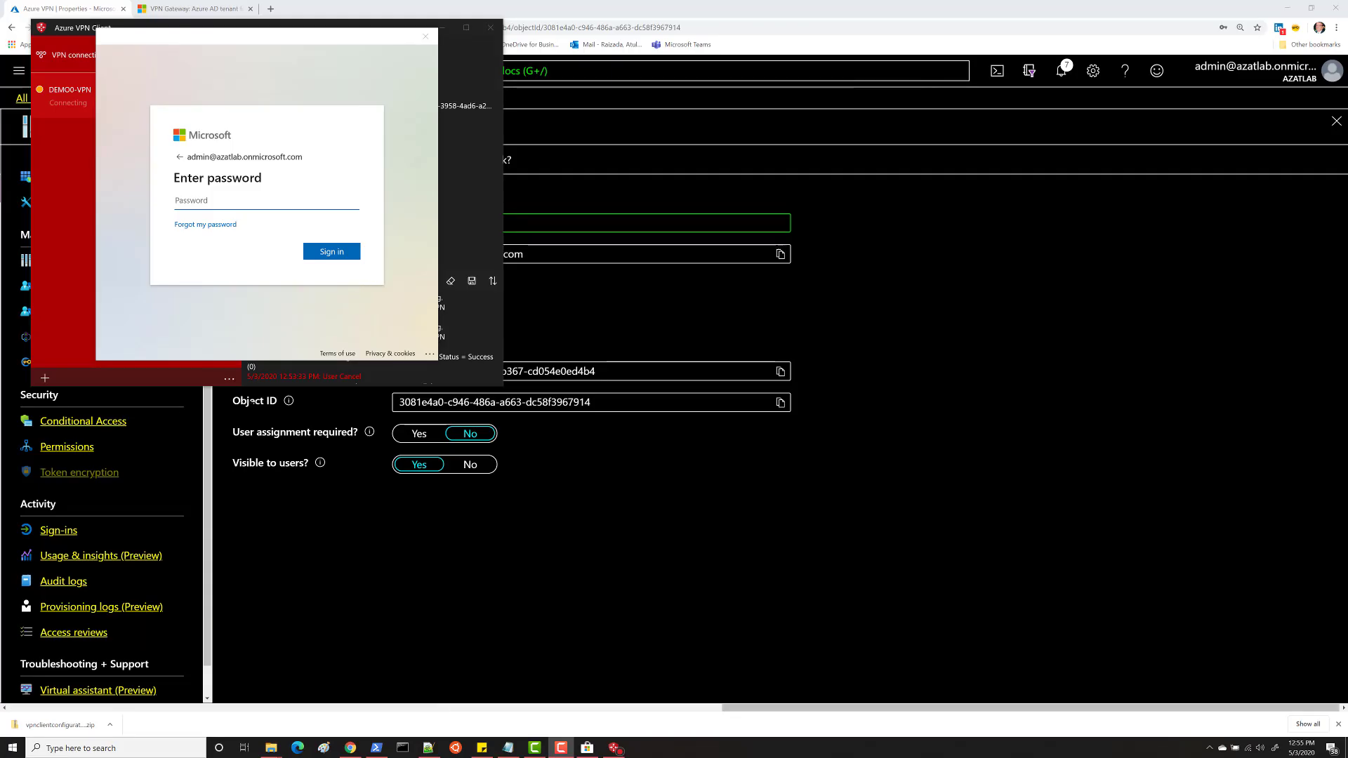
pyautogui.click(209, 197)
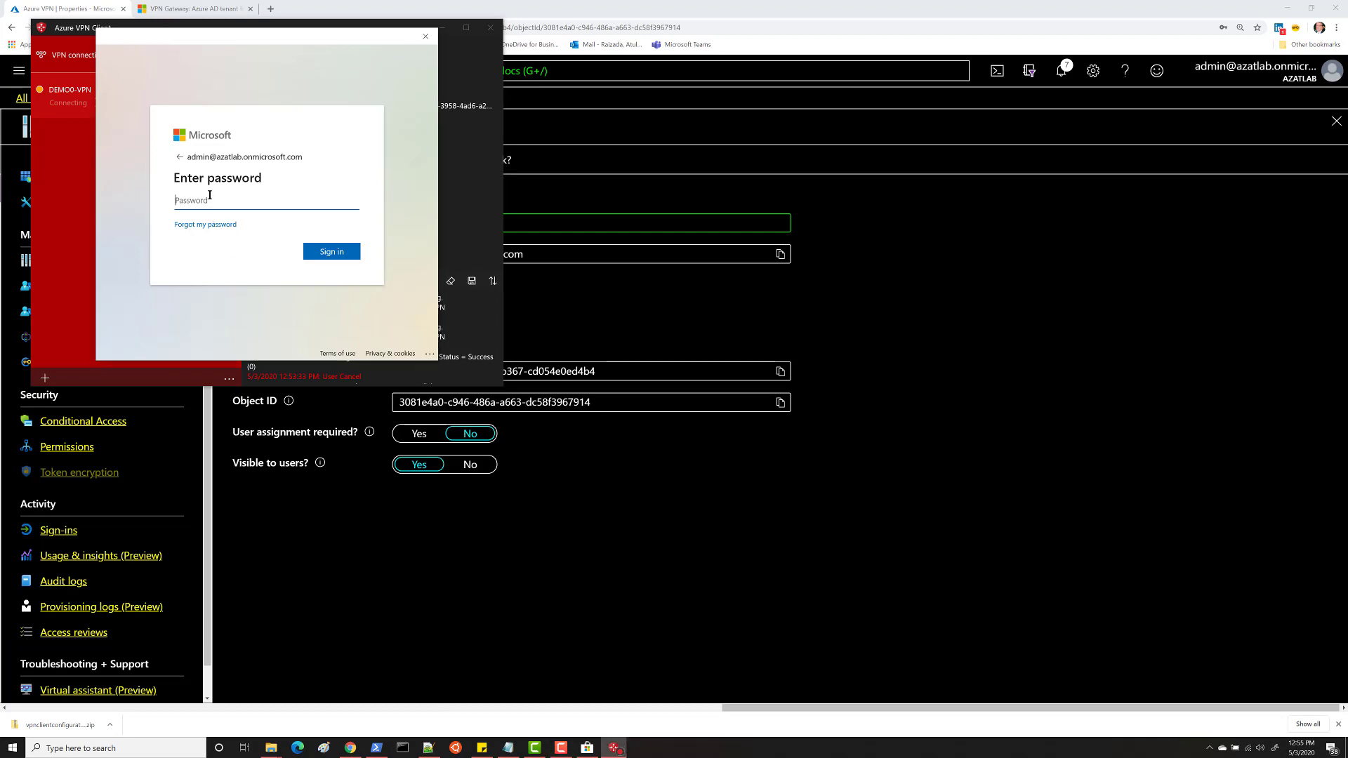
pyautogui.write('•••')
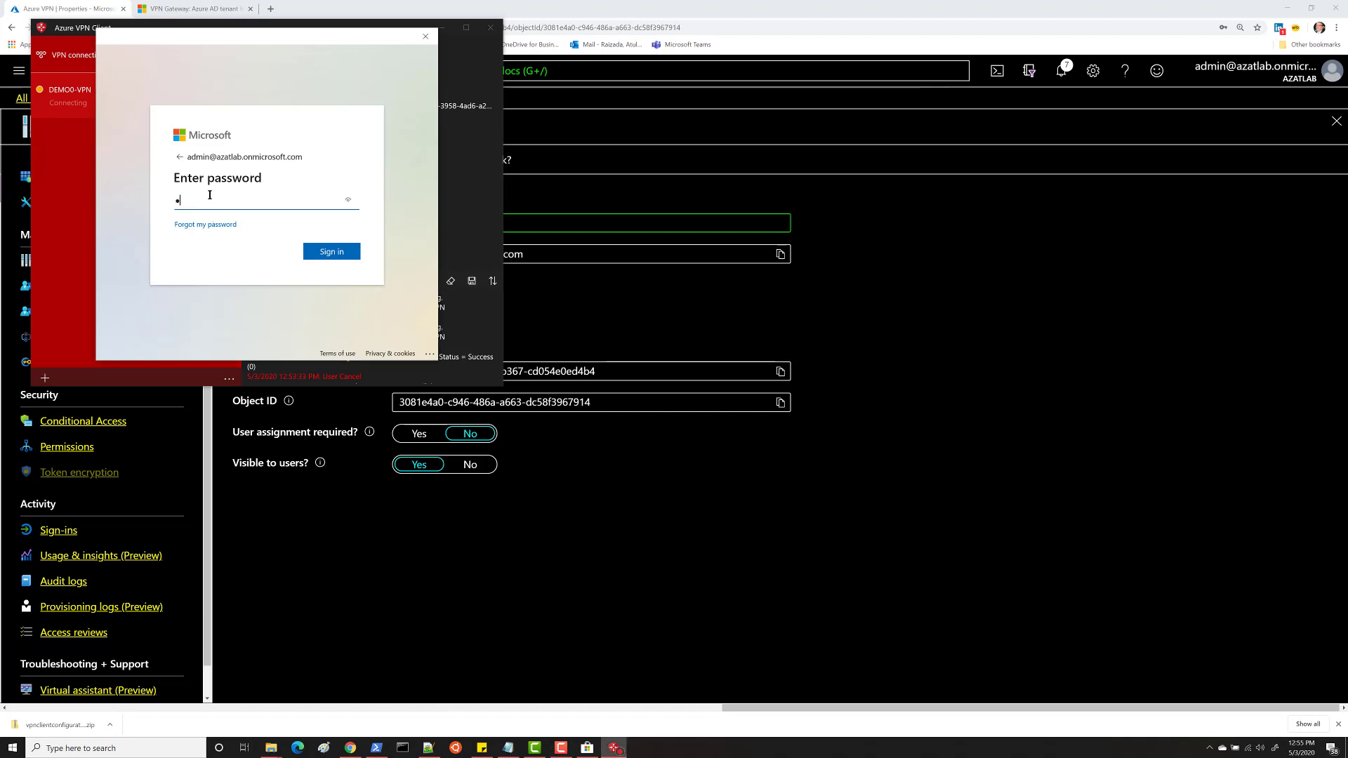
pyautogui.write('•••••')
pyautogui.click(331, 254)
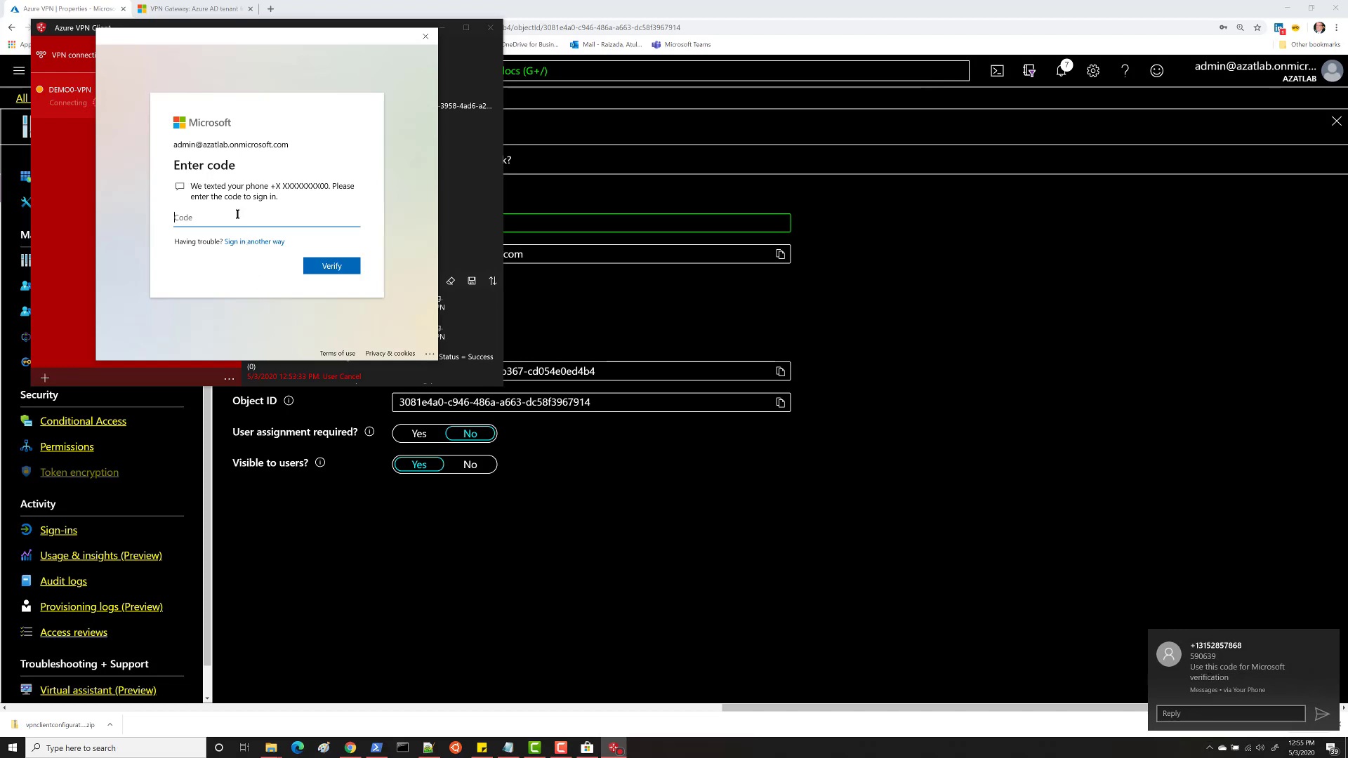
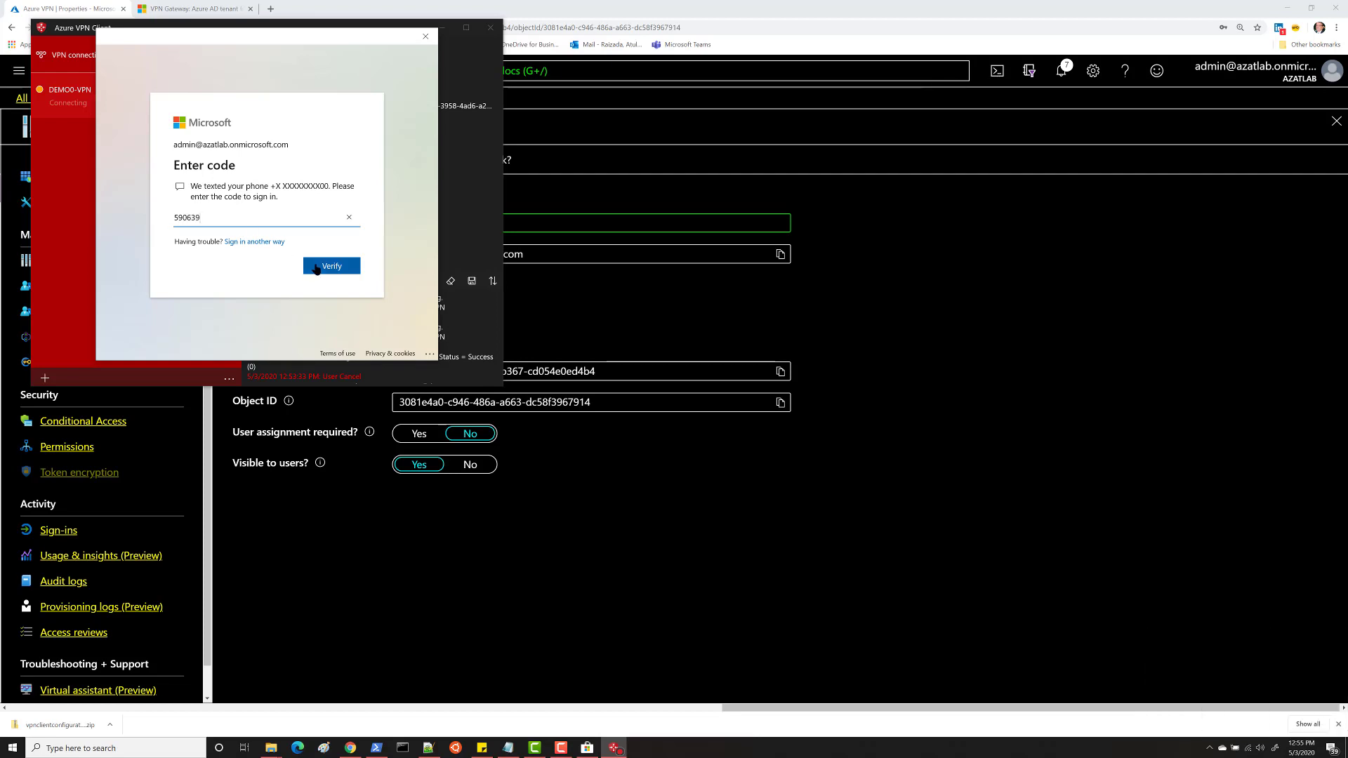
pyautogui.click(316, 267)
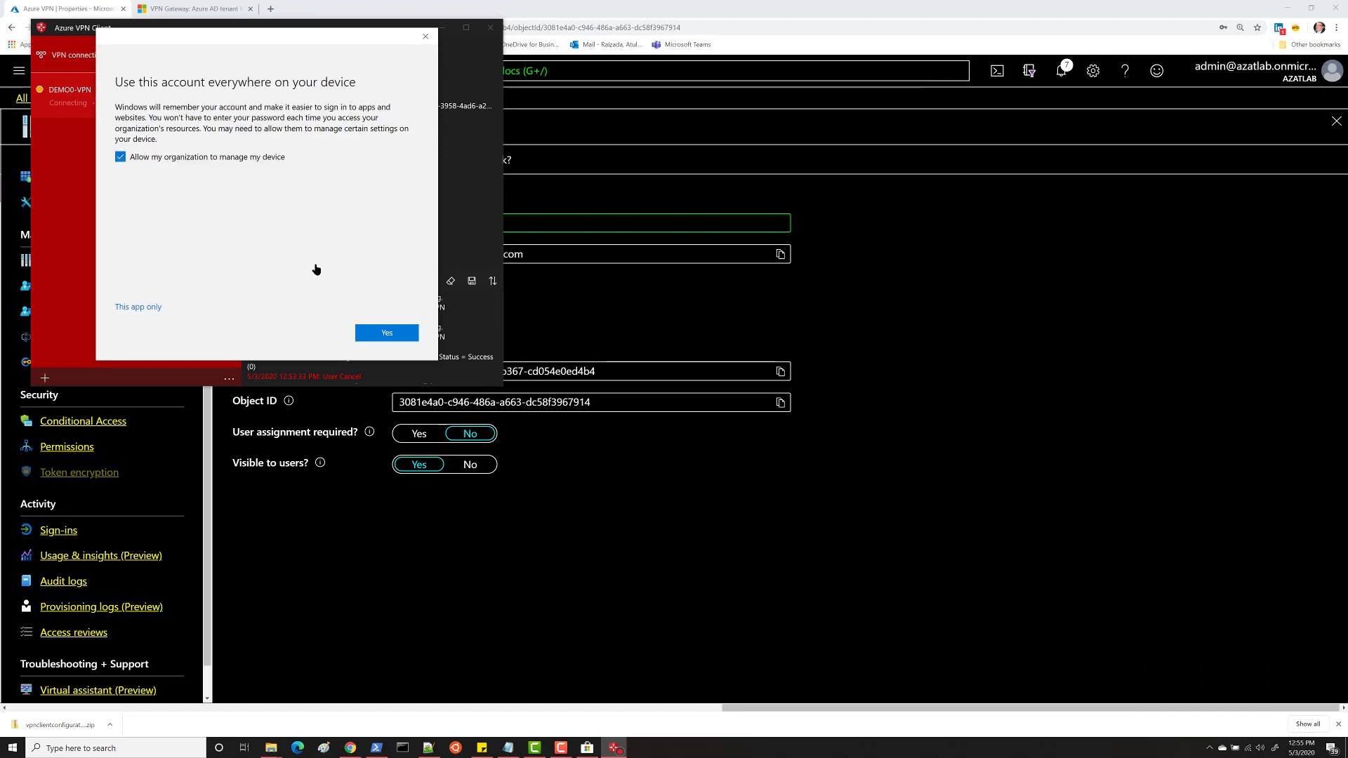
# Step: Decline organization device management and finish adding the account
pyautogui.click(119, 159)
pyautogui.click(378, 336)
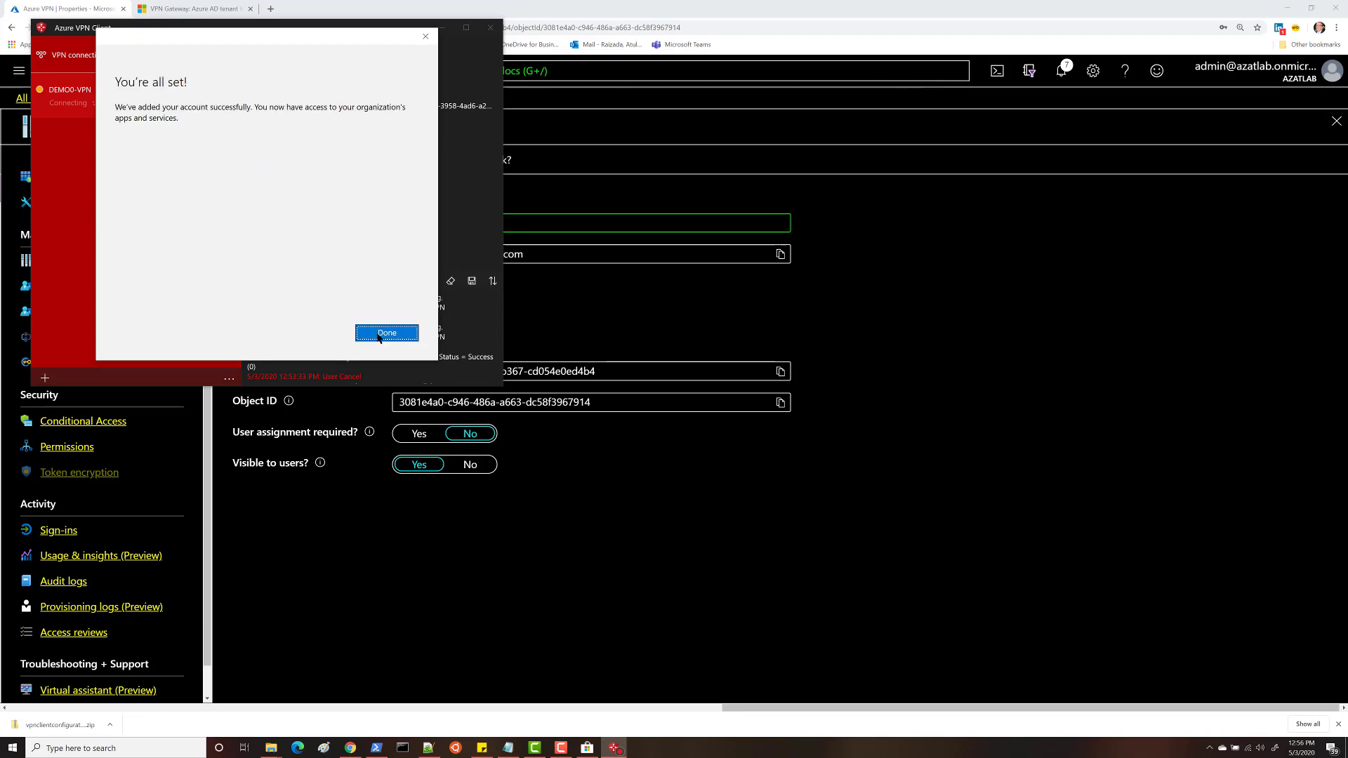
pyautogui.click(387, 334)
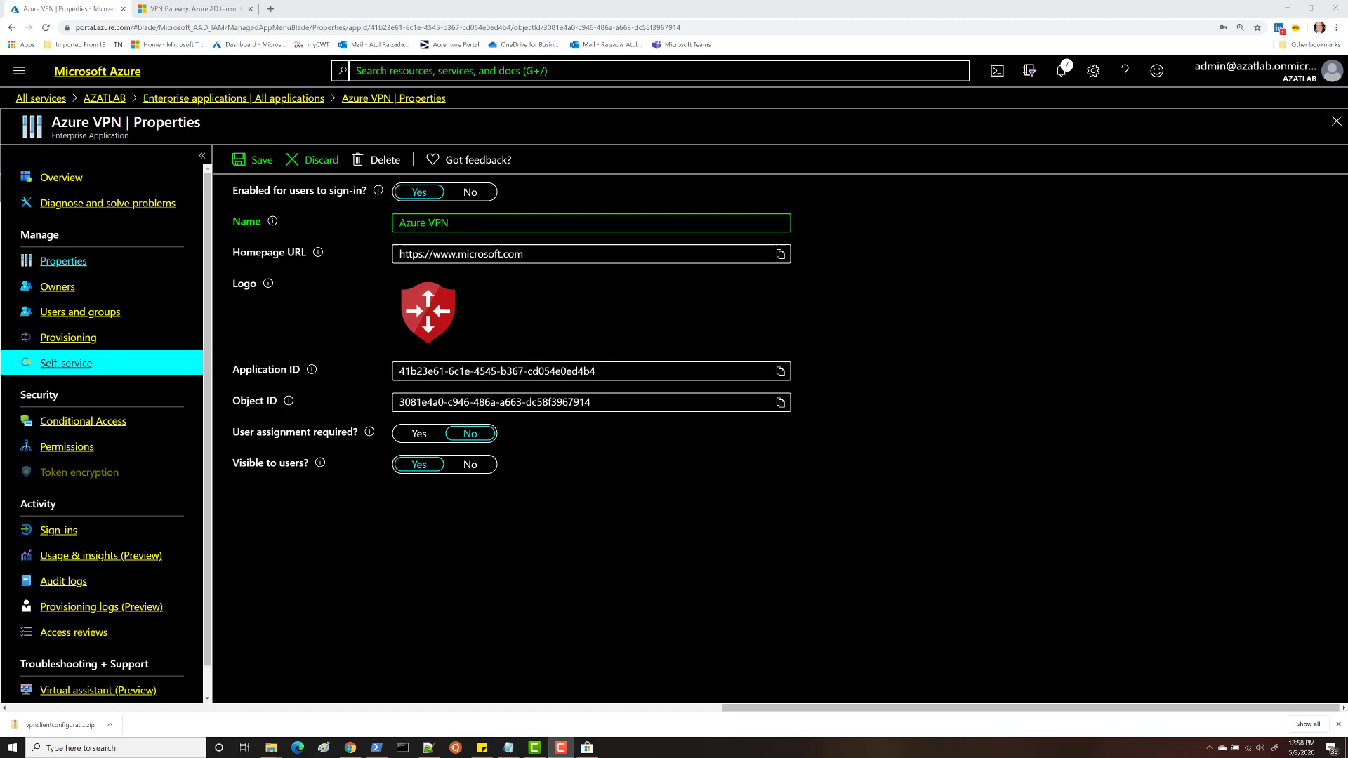
# Step: Show the Azure VPN enterprise application's Overview with its name and IDs
pyautogui.click(51, 179)
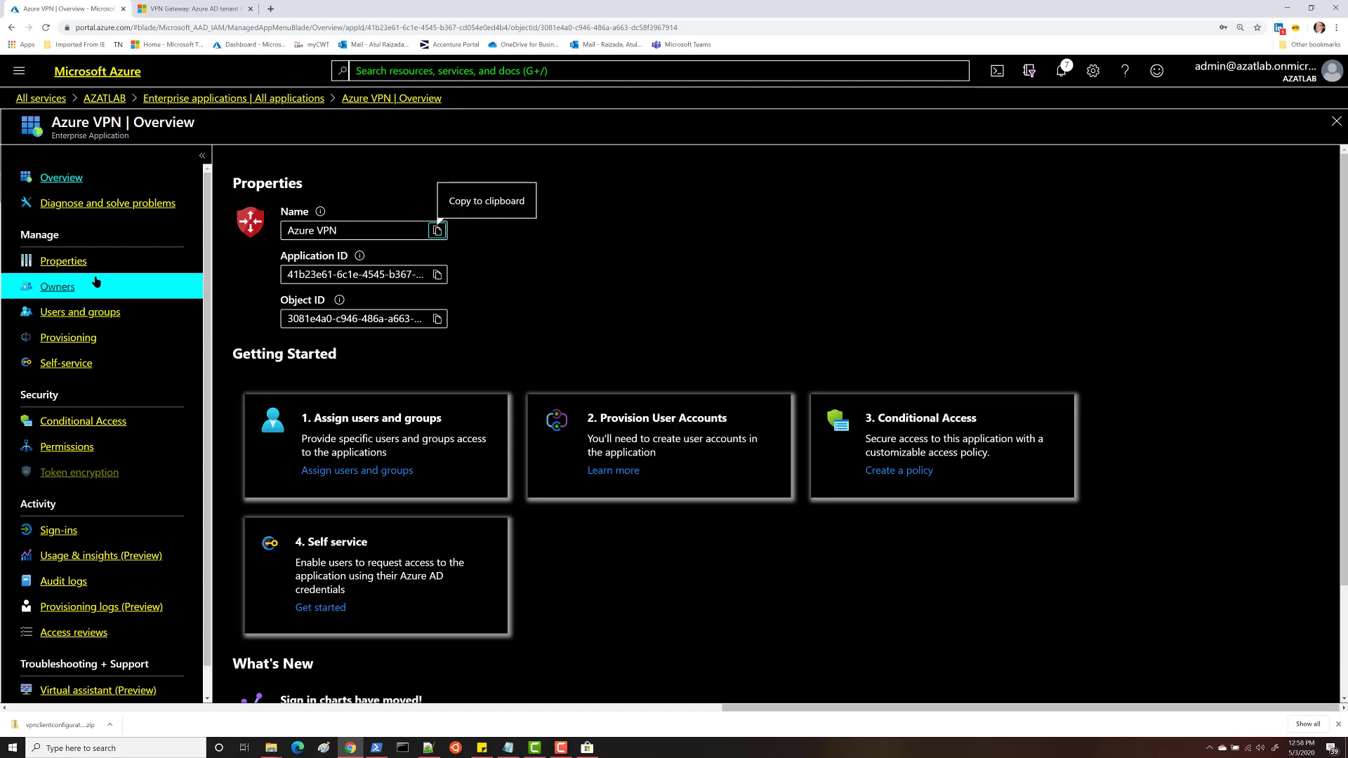
# Step: Open the Azure VPN app's Properties to review its sign-in and user assignment settings
pyautogui.click(70, 263)
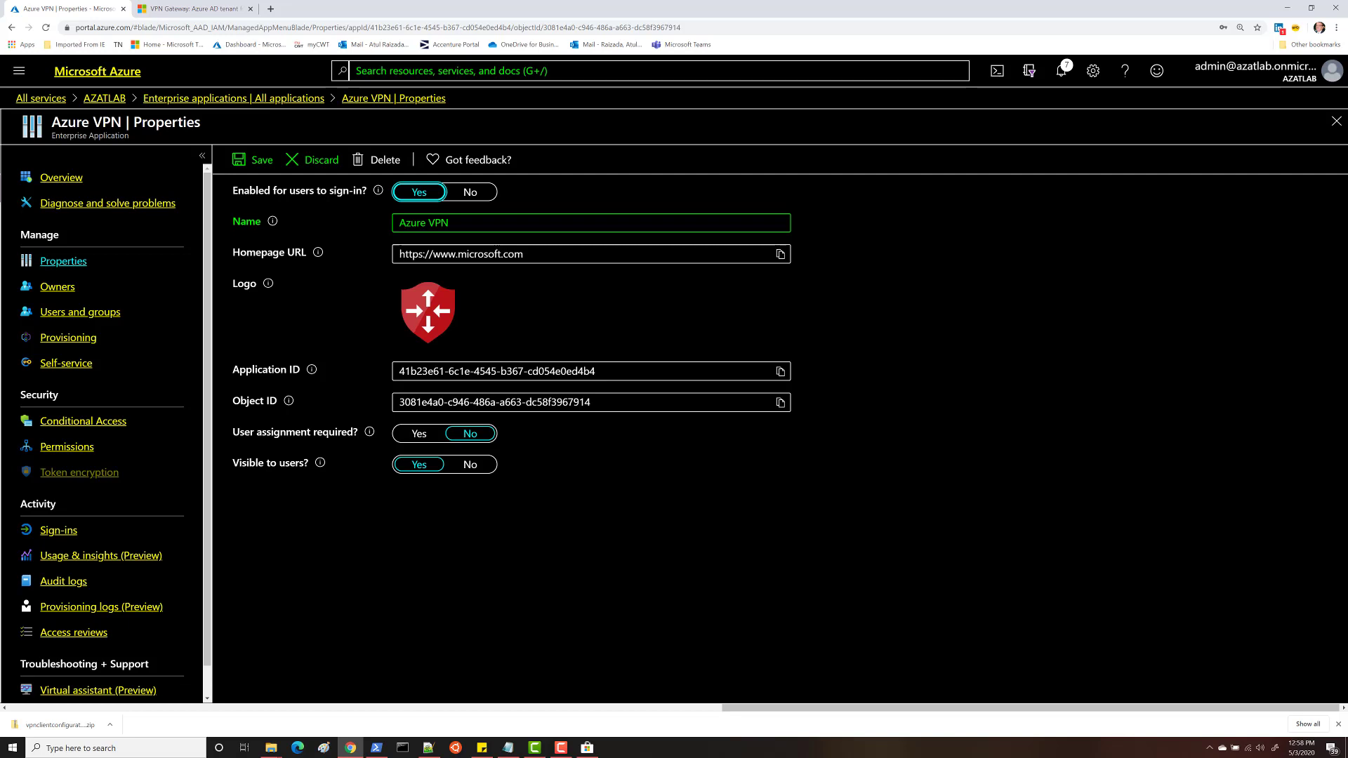
pyautogui.click(419, 434)
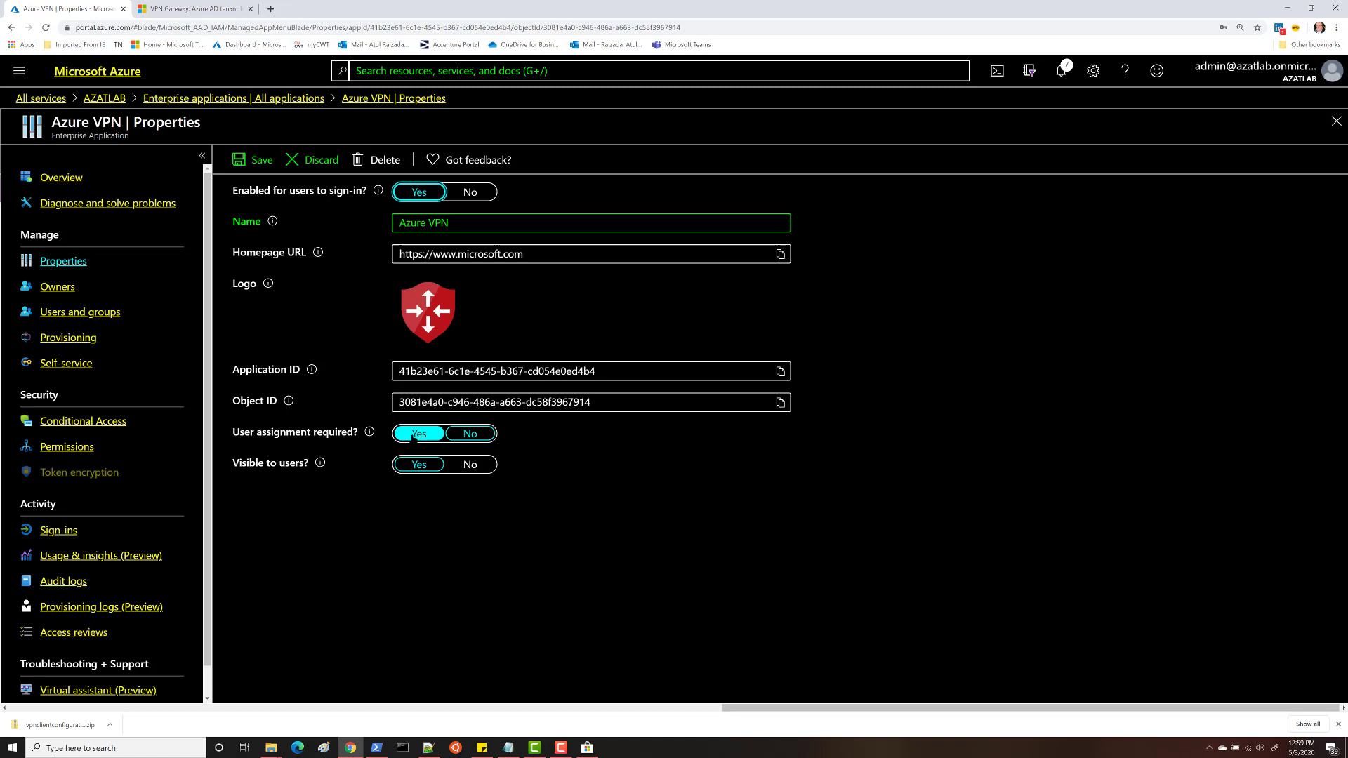
# Step: View the Azure VPN application's Conditional Access settings
pyautogui.click(125, 427)
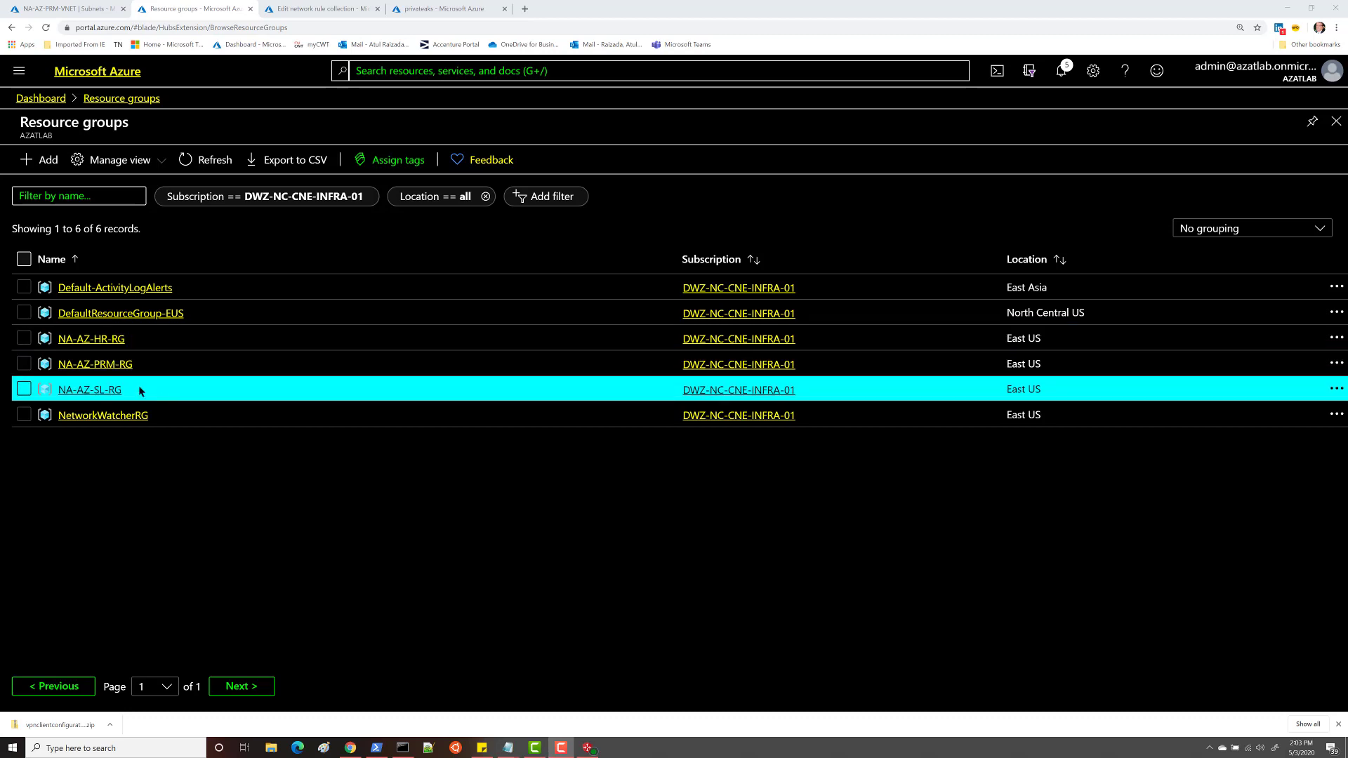
# Step: Open route table NA-AZ-VPN-RT from resource group NA-AZ-PRM-RG
pyautogui.click(119, 365)
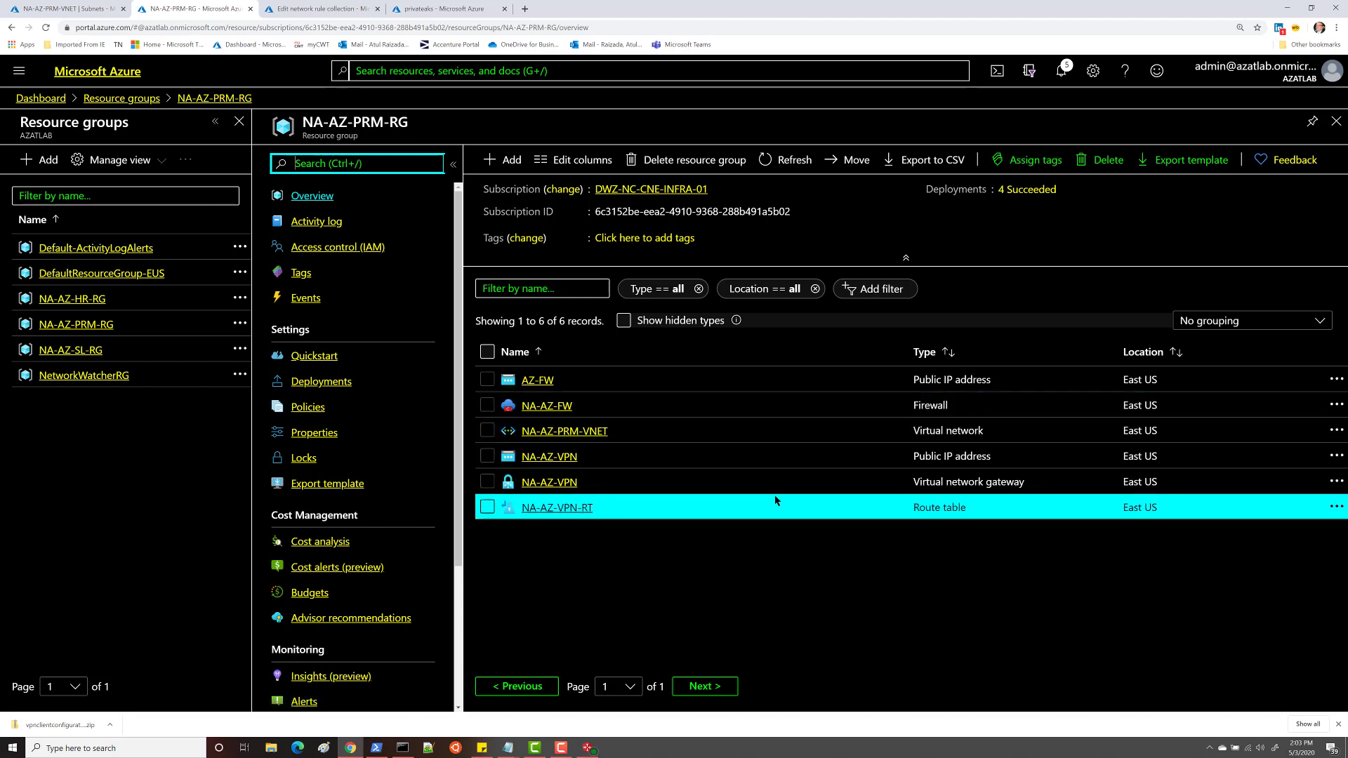
pyautogui.click(596, 508)
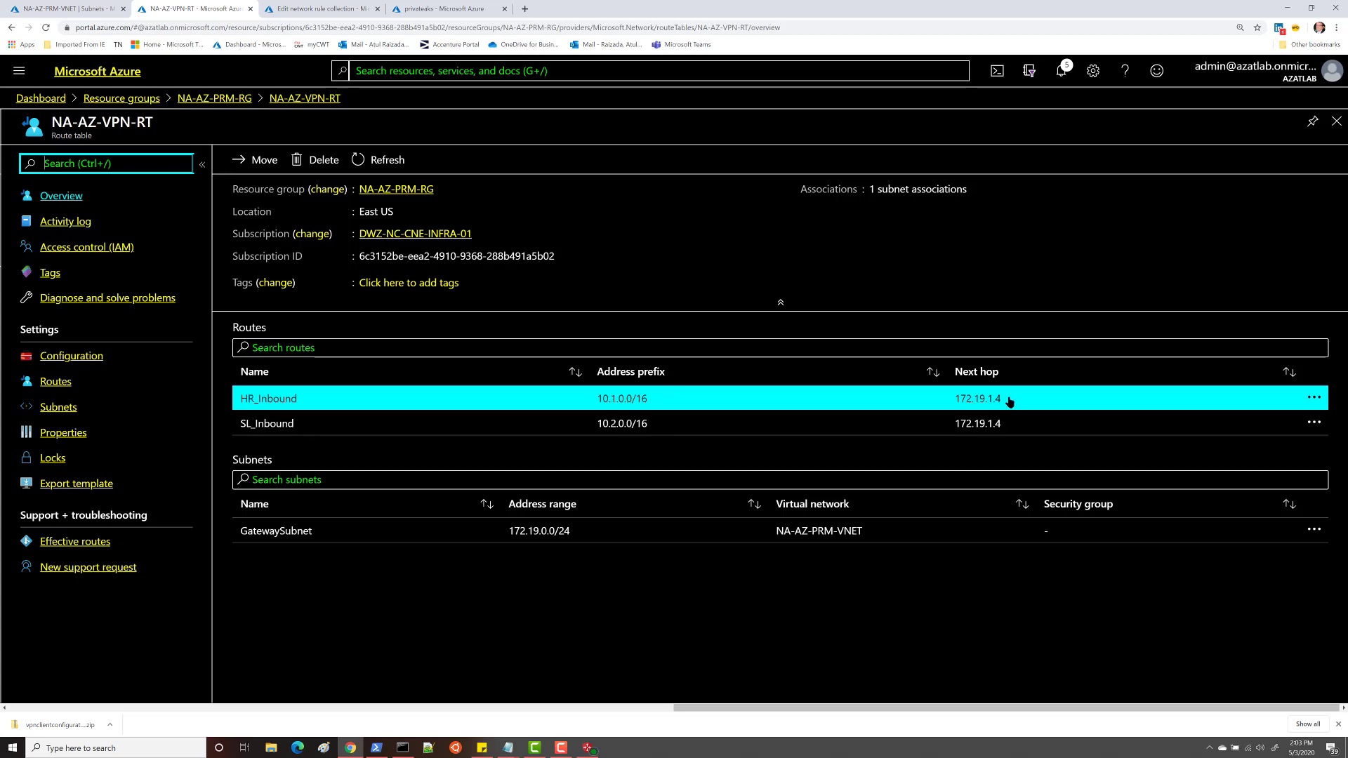
pyautogui.moveTo(1010, 401); pyautogui.dragTo(960, 402)
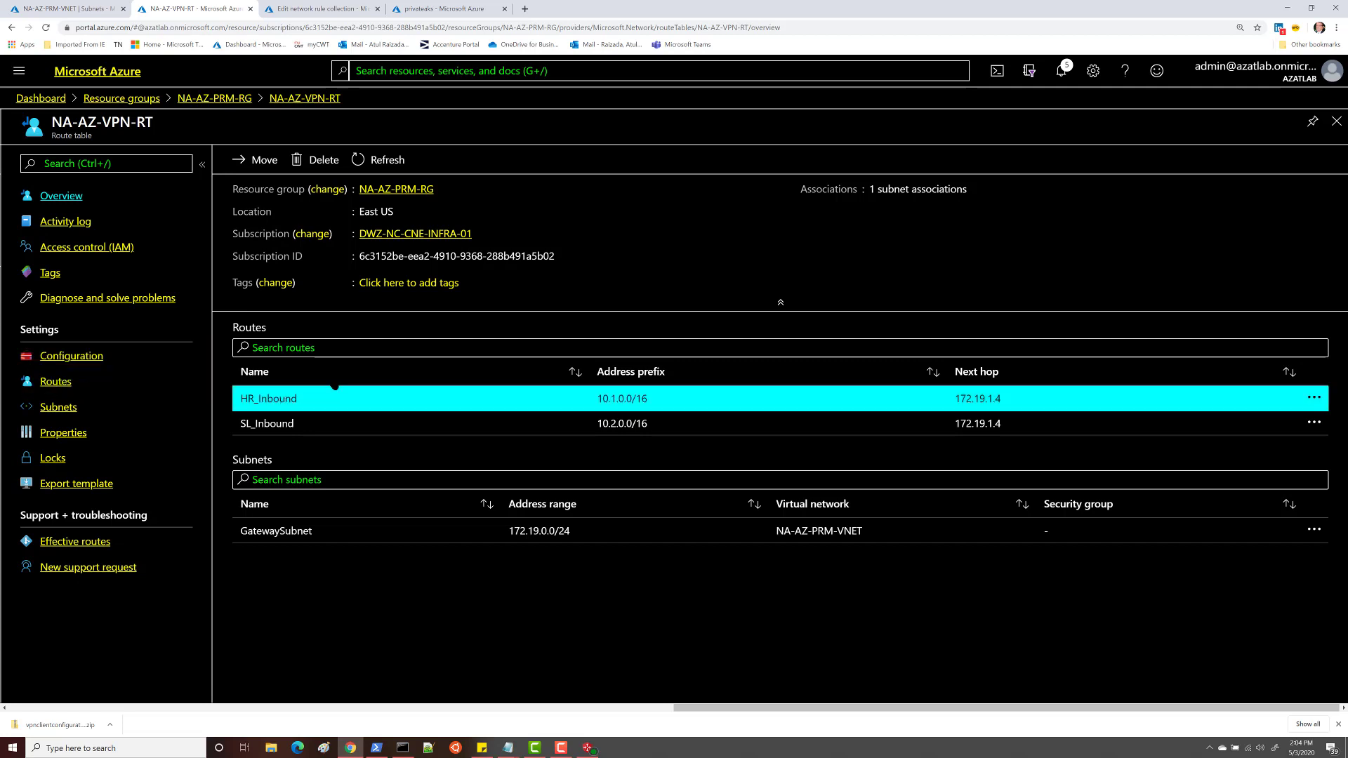
pyautogui.click(779, 611)
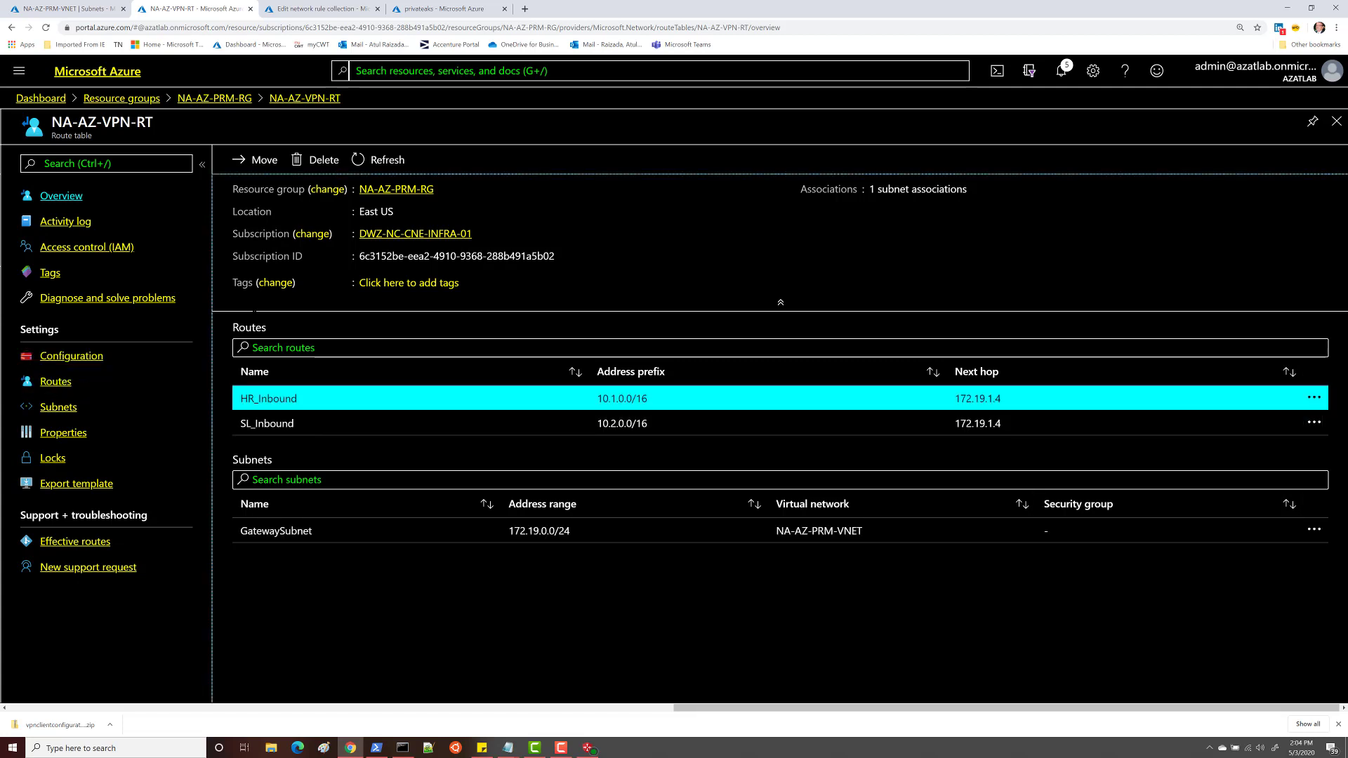
# Step: Begin a new route with next hop type Virtual appliance, then discard it and return to NA-AZ-PRM-RG
pyautogui.click(55, 382)
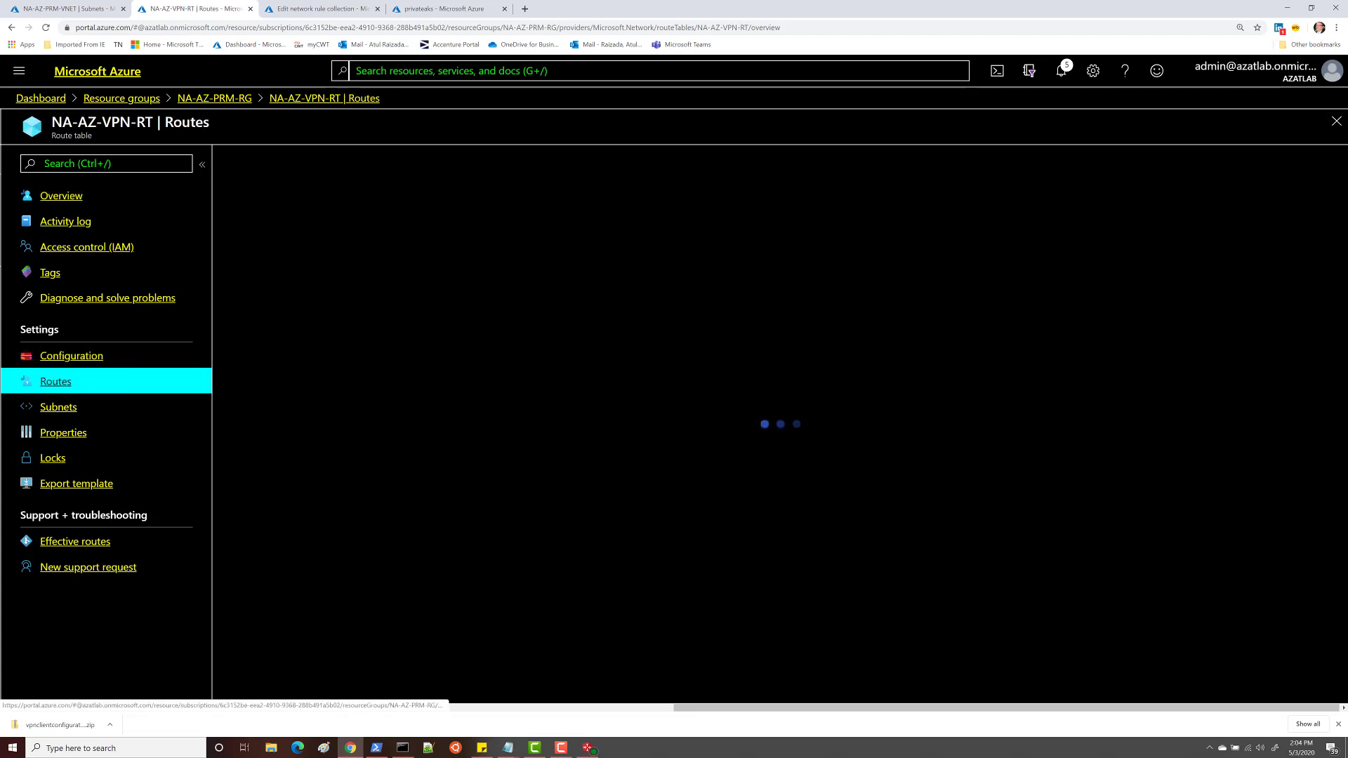
pyautogui.click(254, 159)
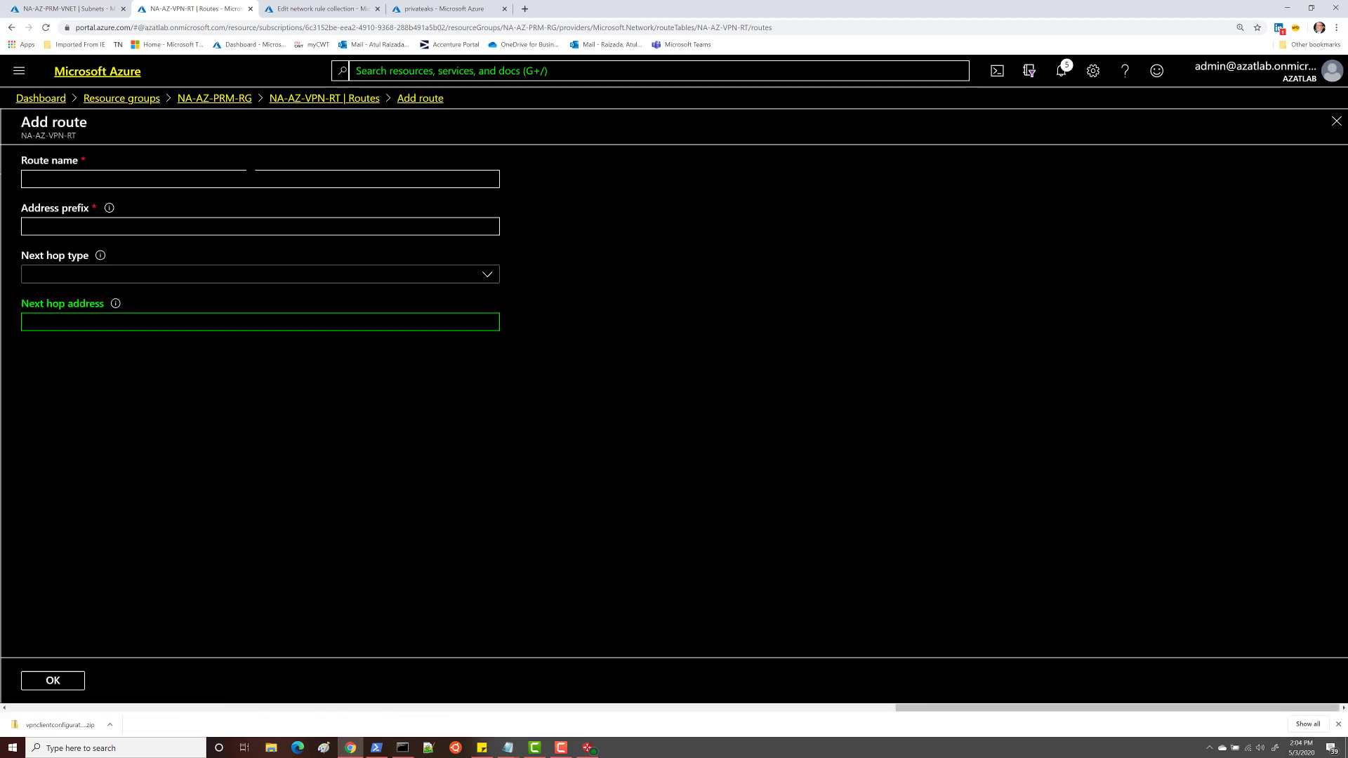
pyautogui.click(121, 172)
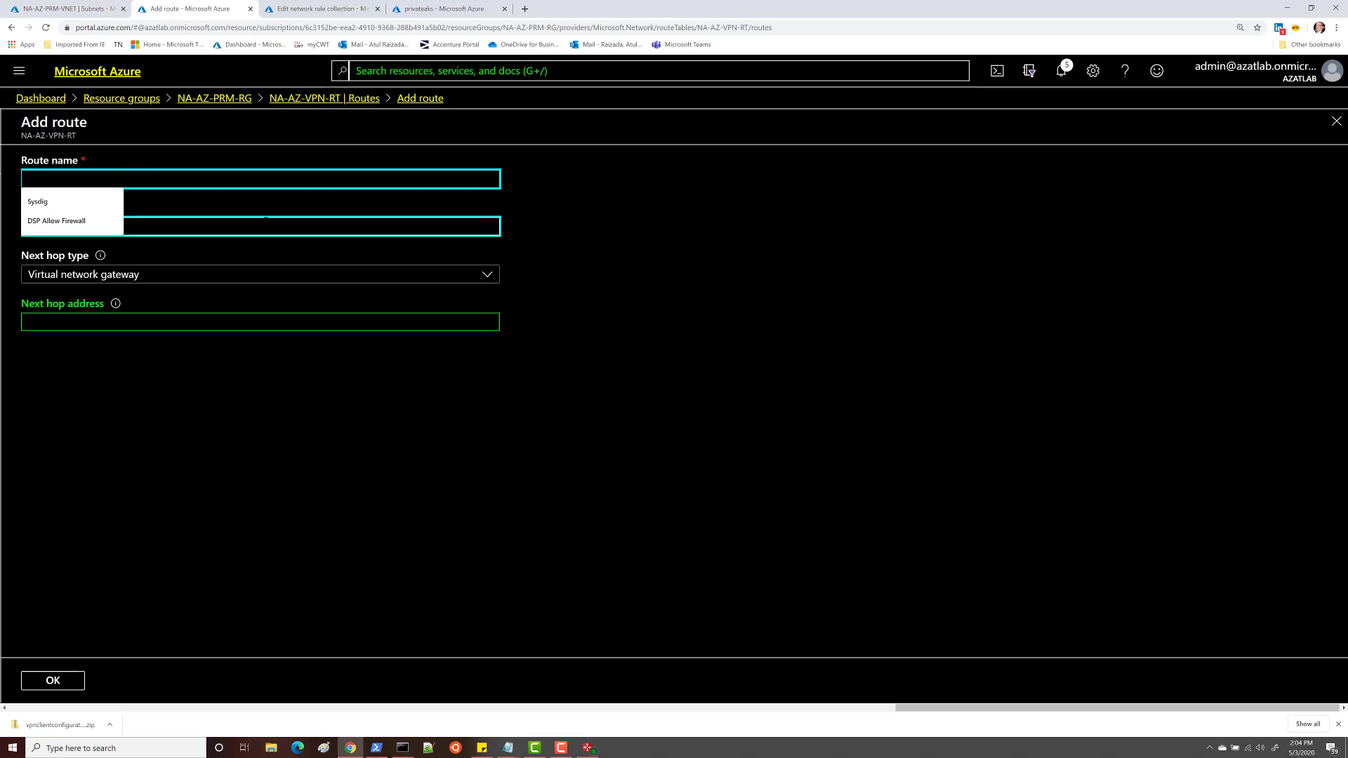
pyautogui.press('Tab')
pyautogui.click(222, 281)
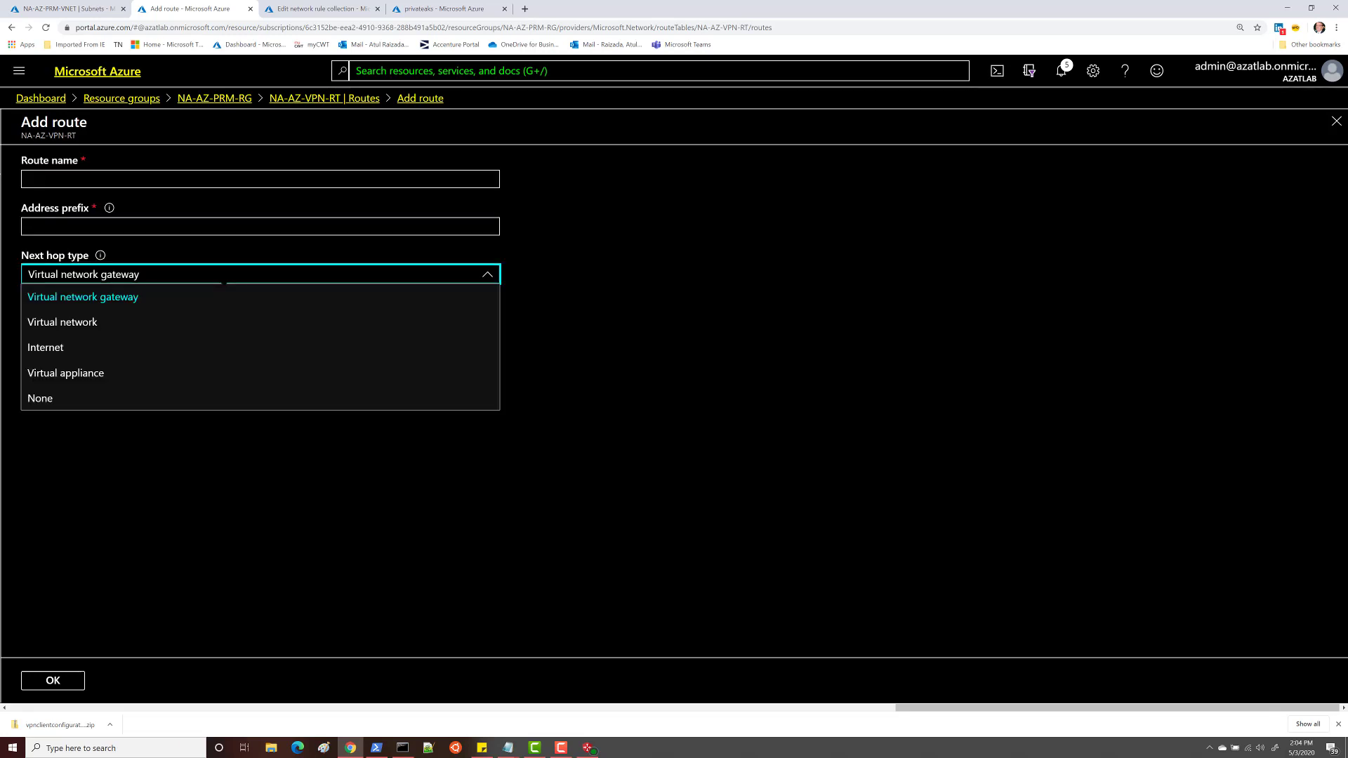
pyautogui.click(88, 374)
pyautogui.click(59, 322)
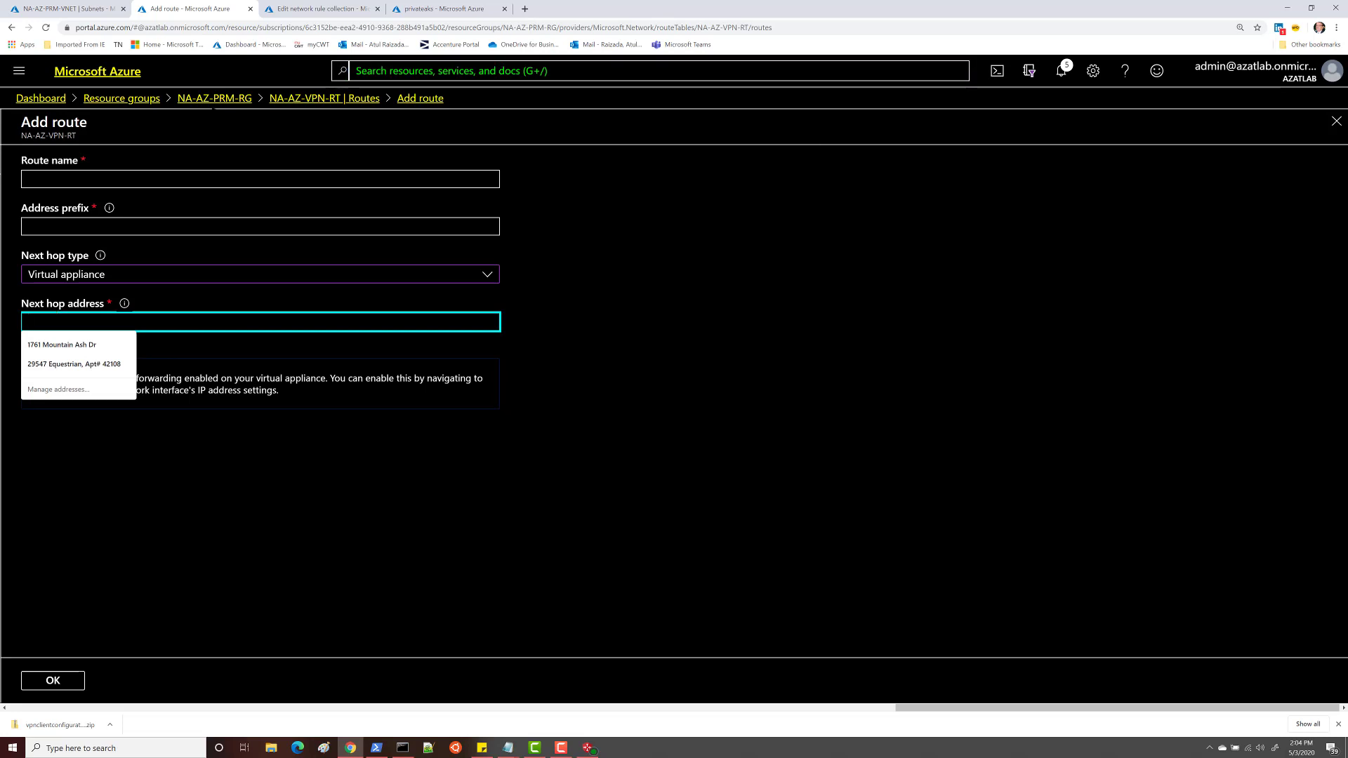
pyautogui.click(214, 98)
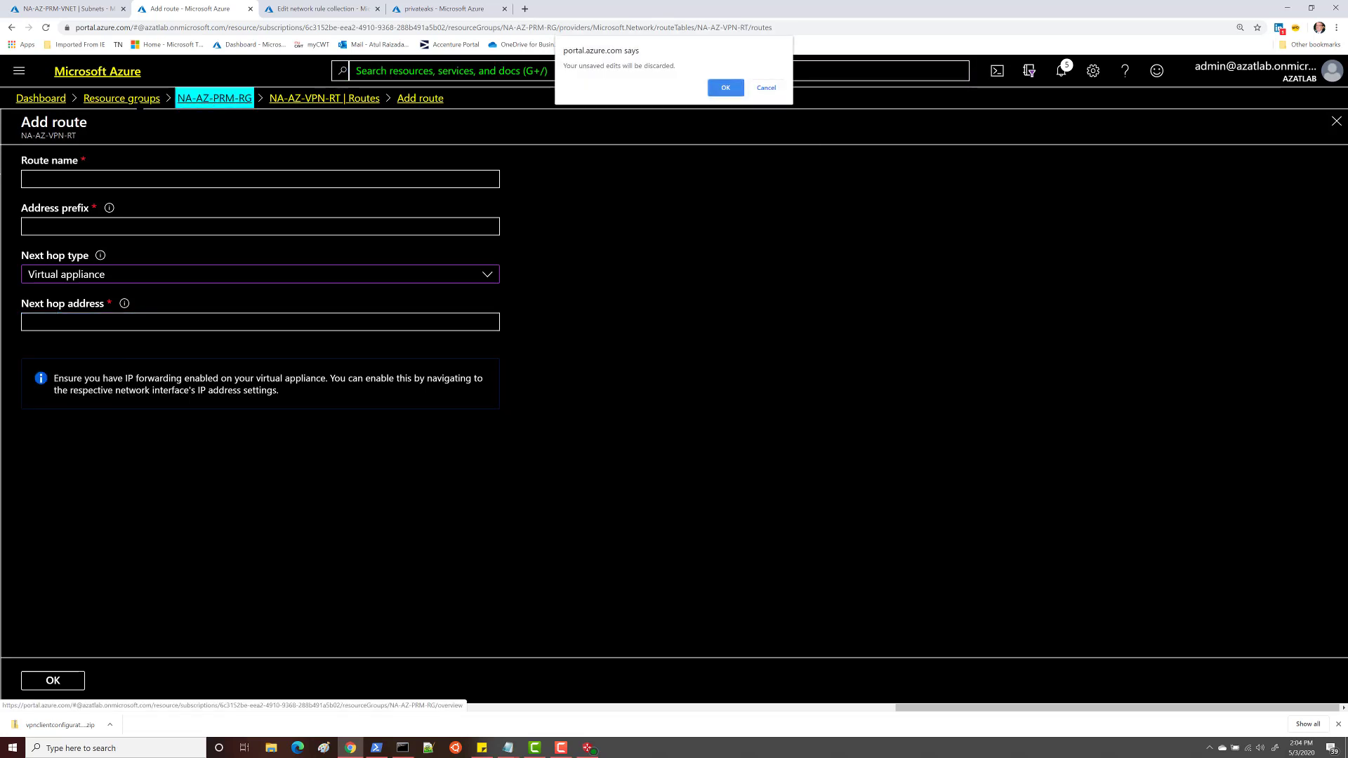
pyautogui.click(729, 90)
# Step: Open NA-AZ-HR-RT in NA-AZ-HR-RG and inspect its routes, including VPN 10.185.0.0/24
pyautogui.click(114, 100)
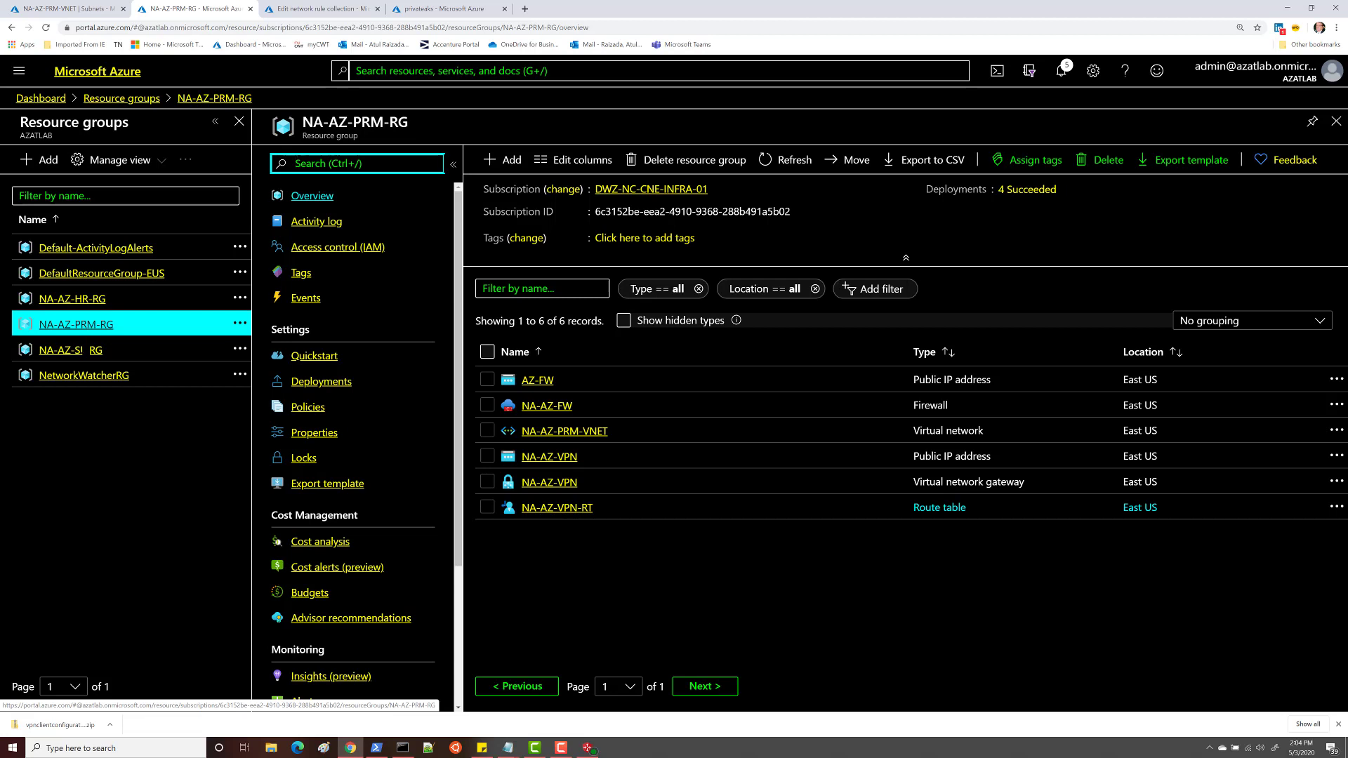
pyautogui.click(84, 302)
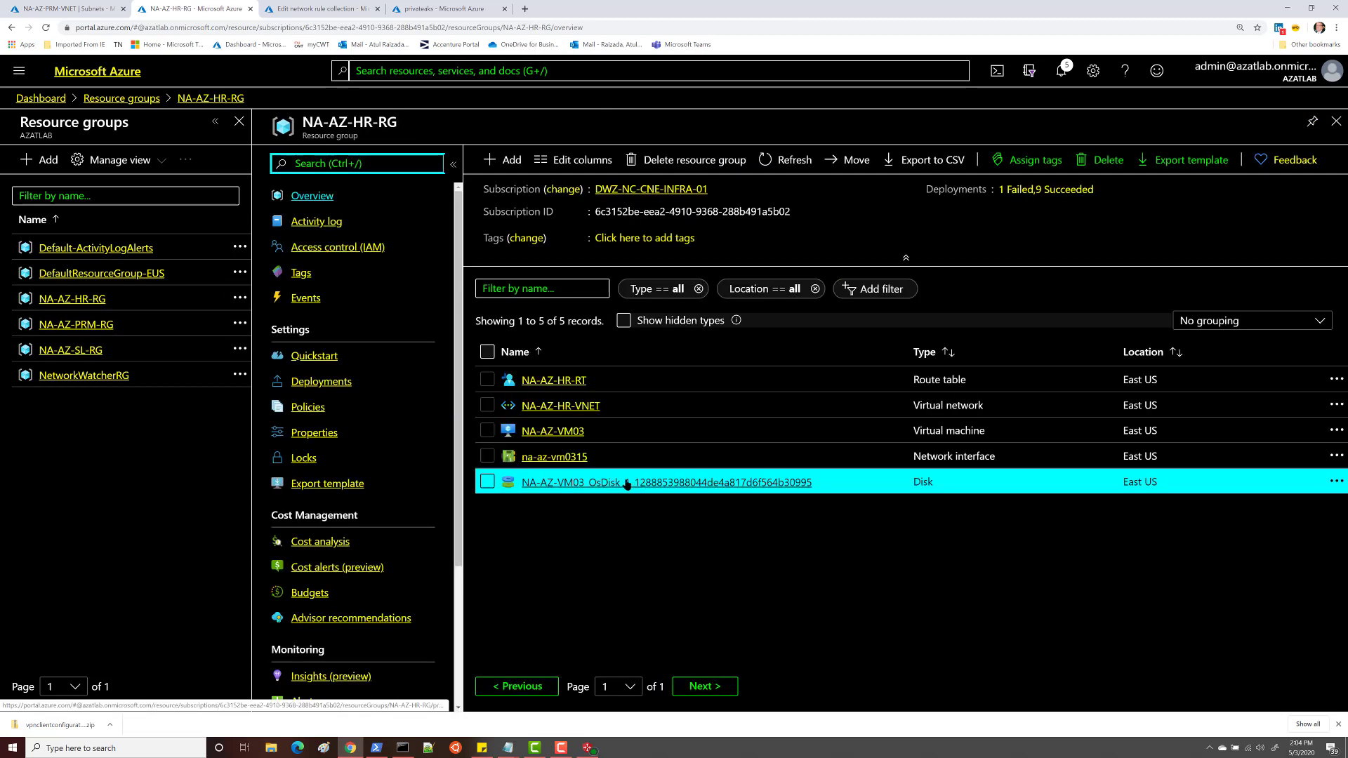
pyautogui.click(554, 381)
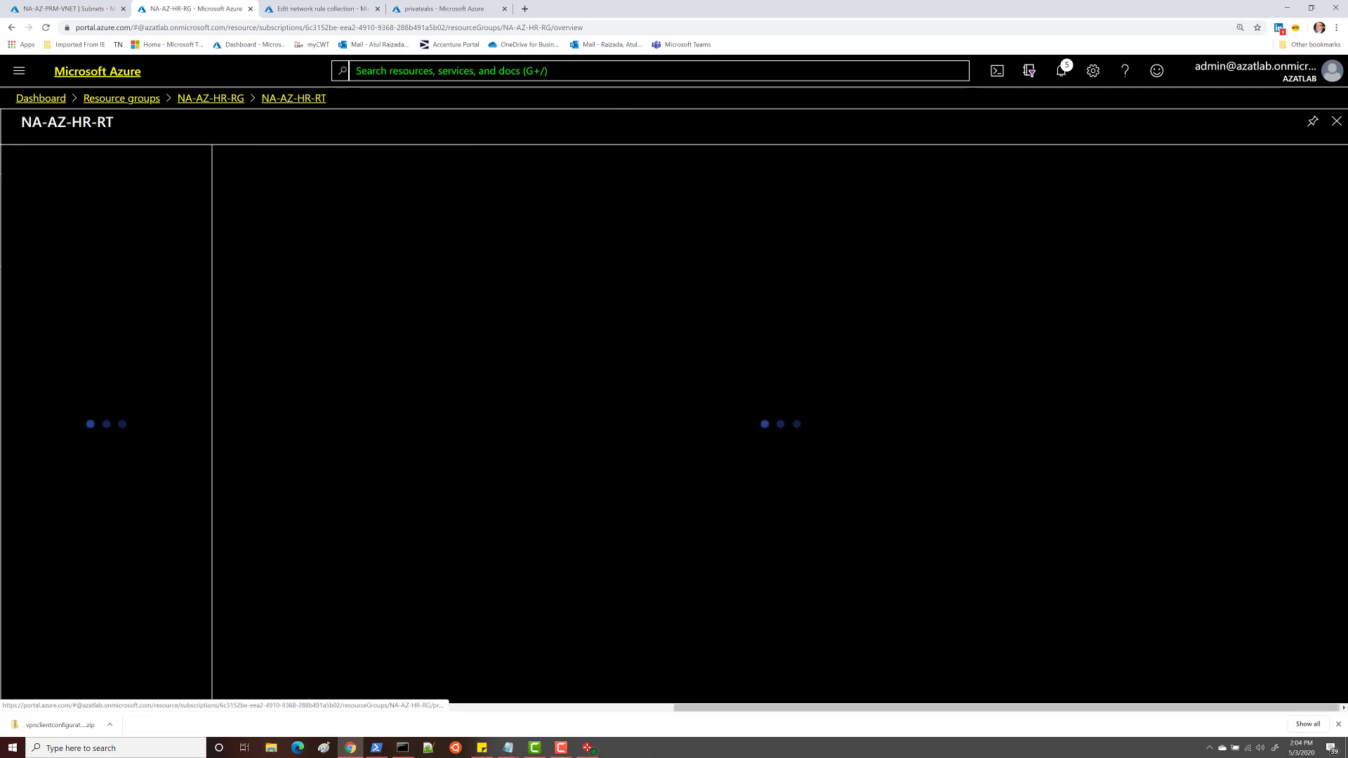
pyautogui.click(56, 382)
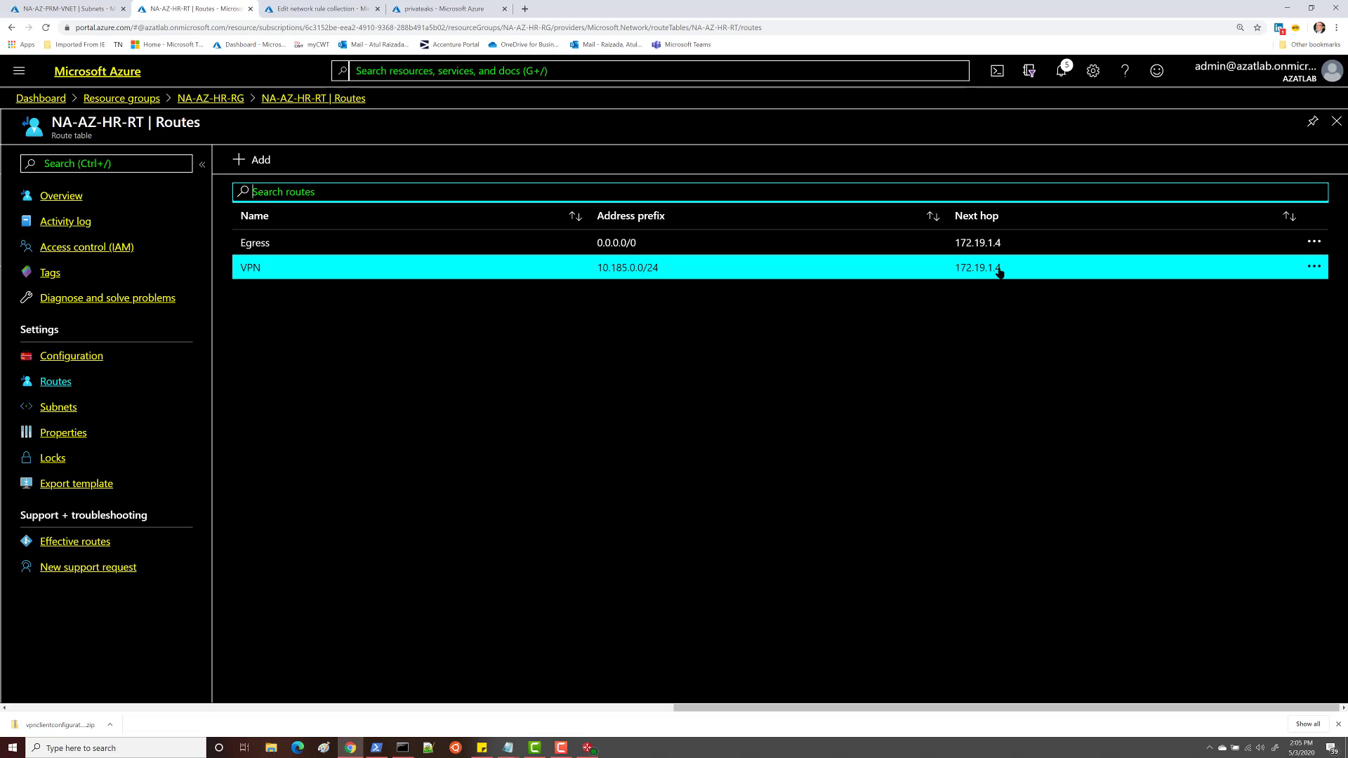
pyautogui.moveTo(666, 273); pyautogui.dragTo(602, 272)
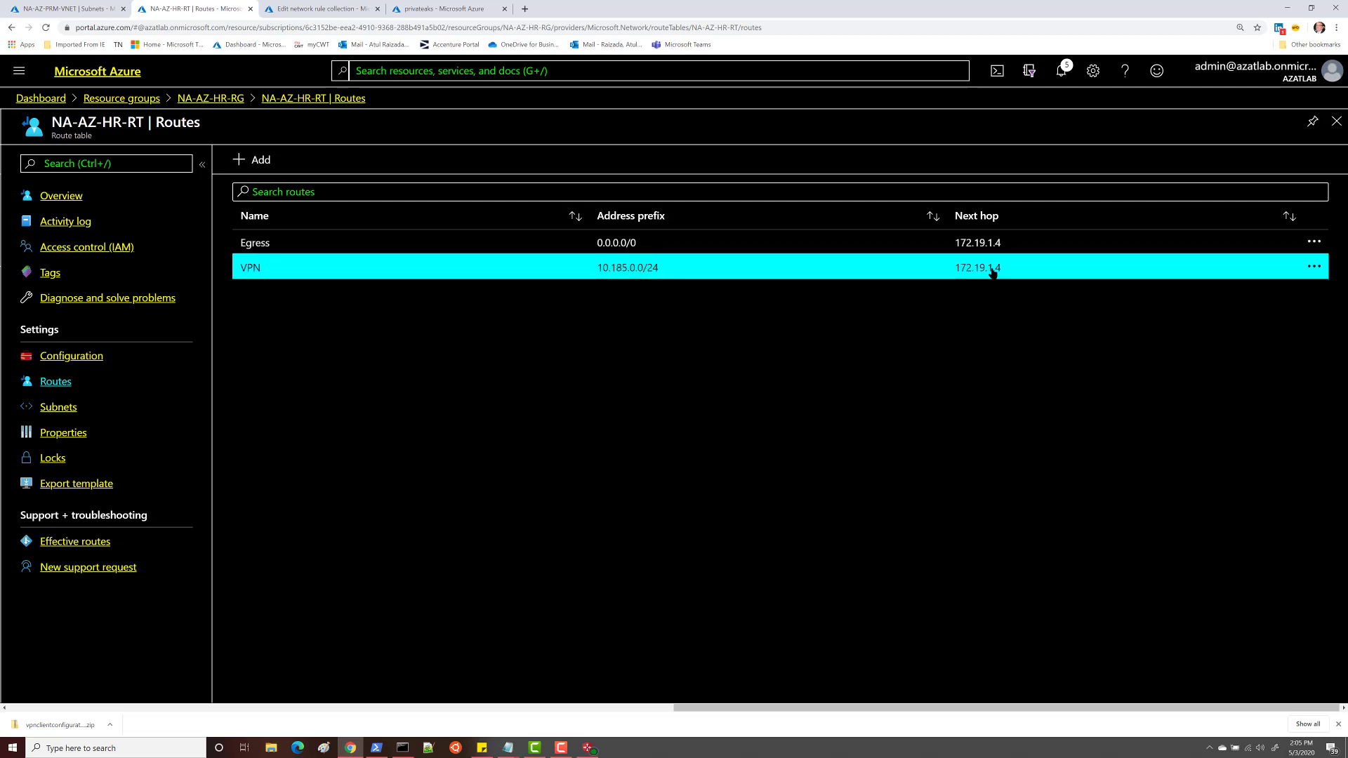
# Step: Review NA-AZ-SL-RT's routes and its NA-AZ-SL-SUB subnet, then reopen resource group NA-AZ-PRM-RG
pyautogui.click(121, 99)
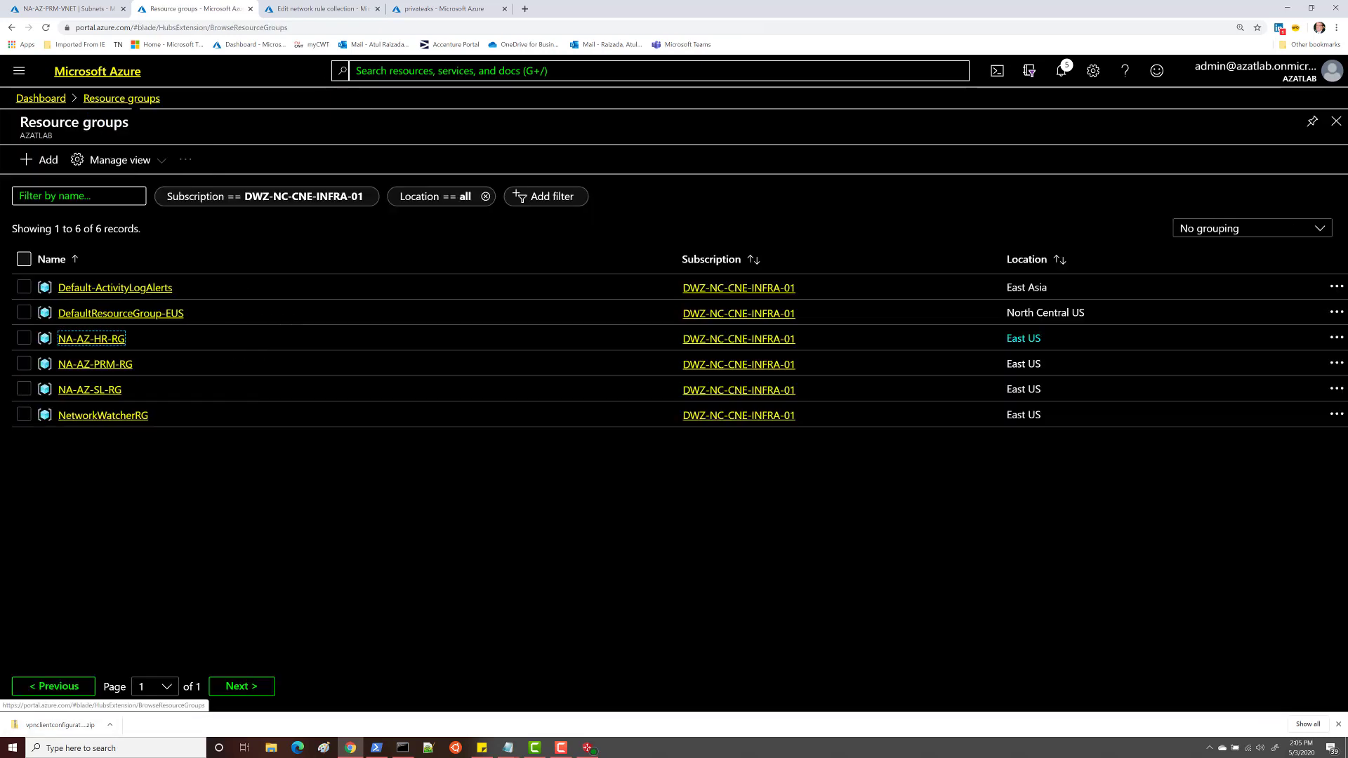
pyautogui.click(88, 391)
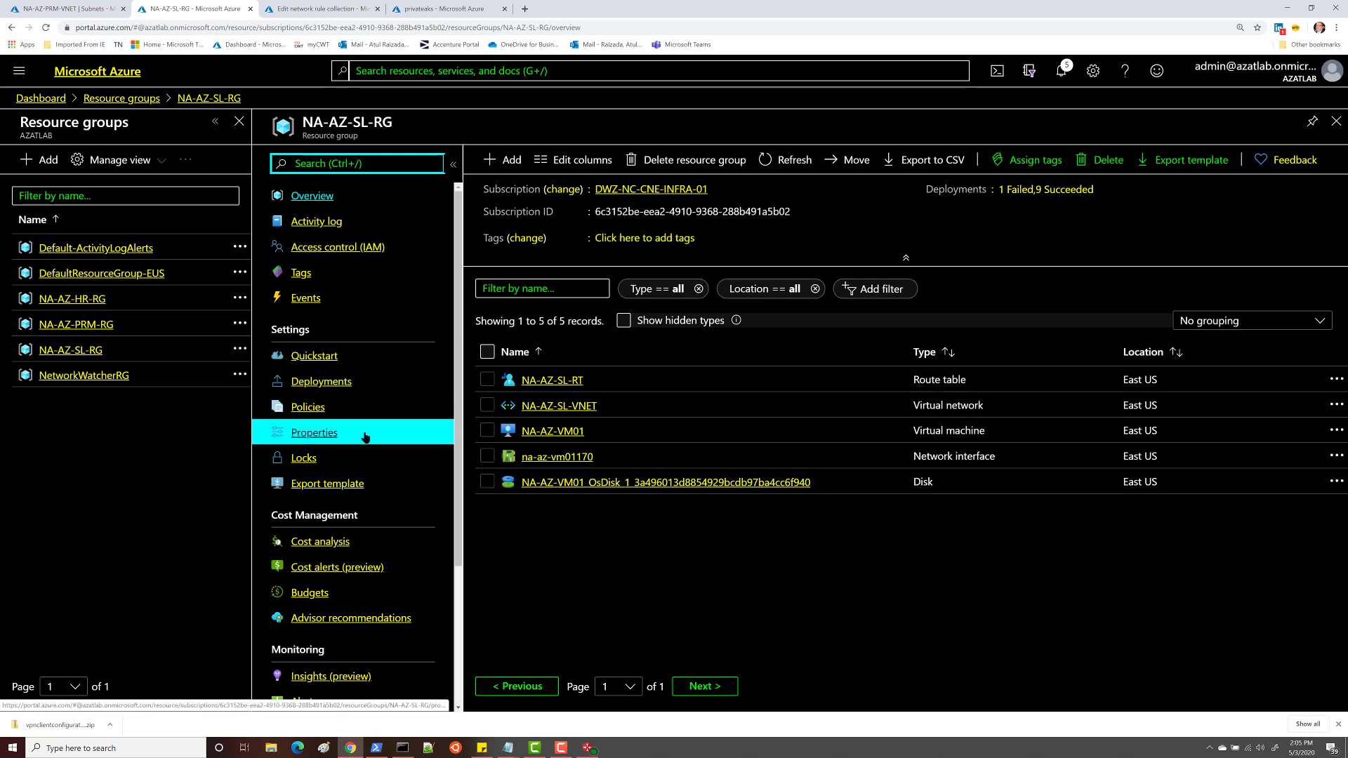
pyautogui.click(540, 381)
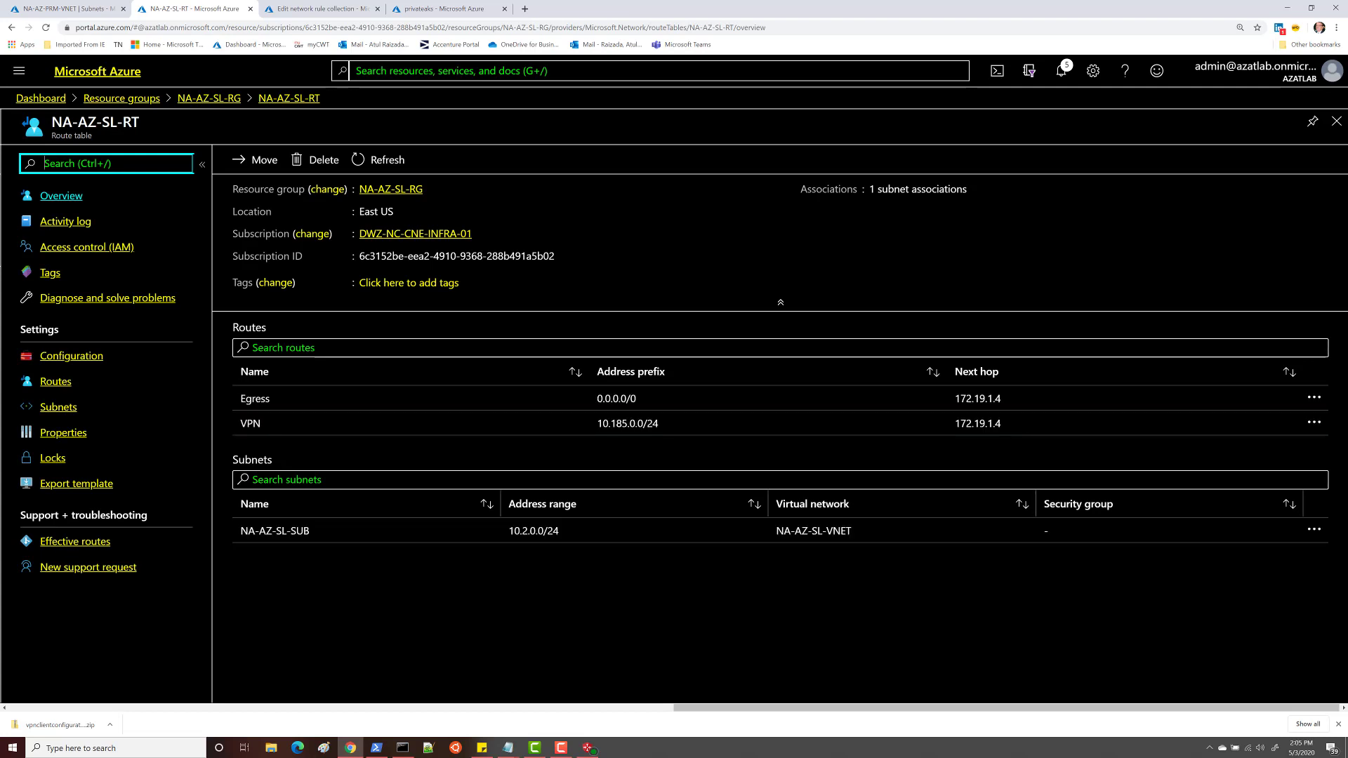
pyautogui.click(320, 538)
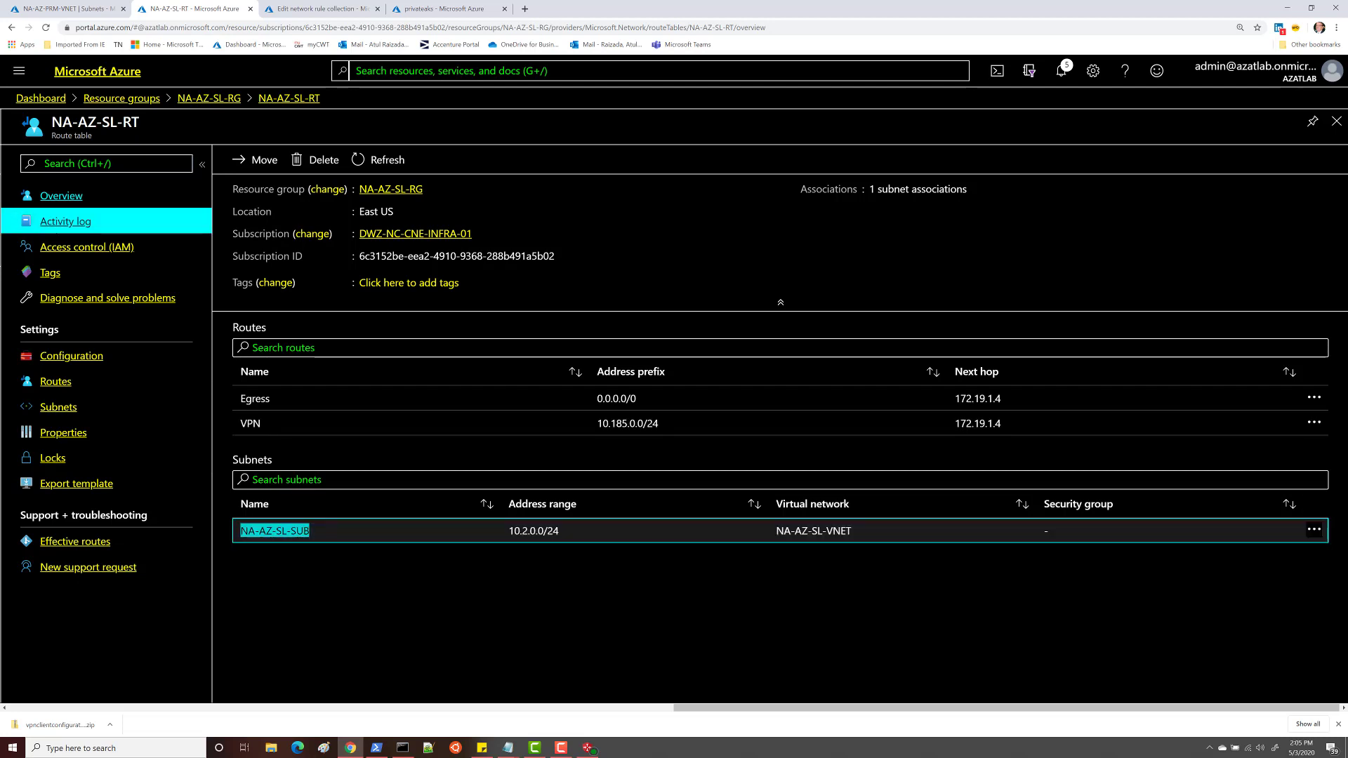
pyautogui.click(69, 413)
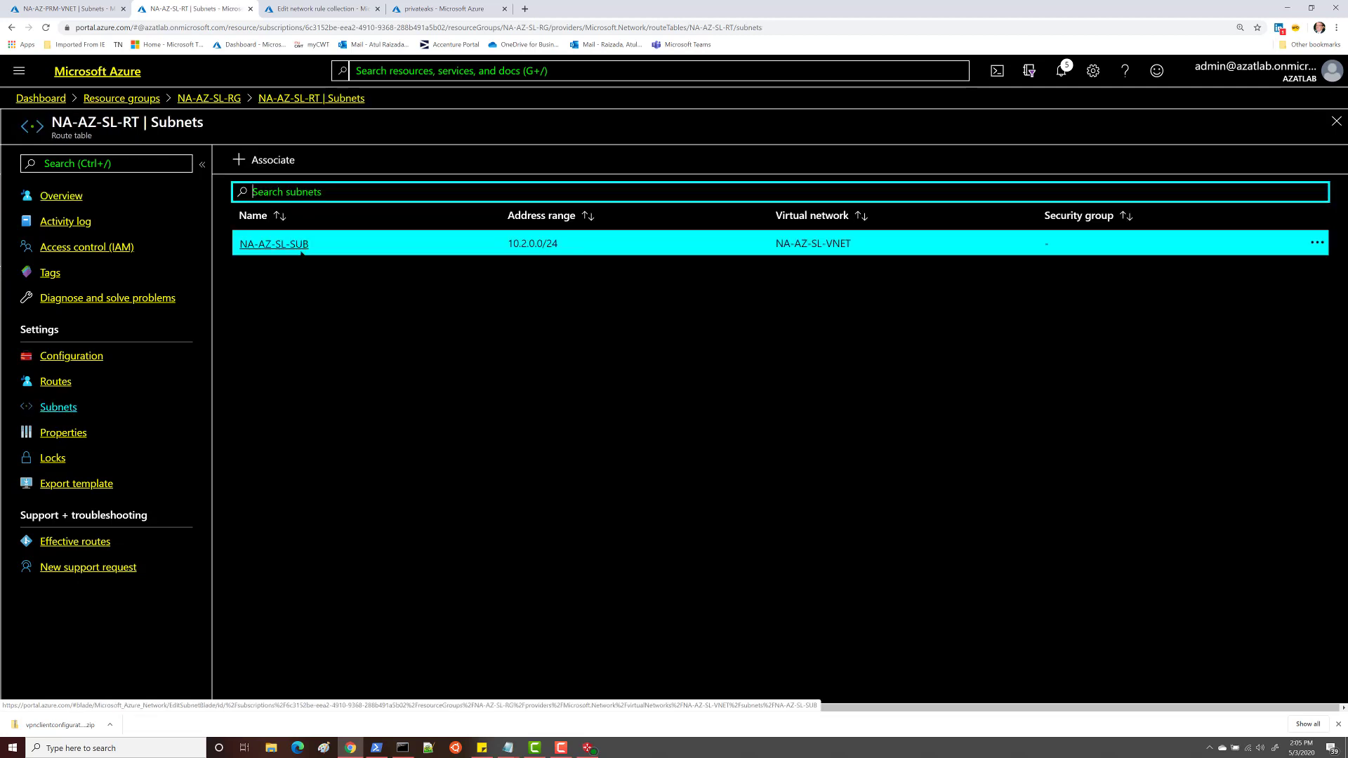
pyautogui.click(122, 100)
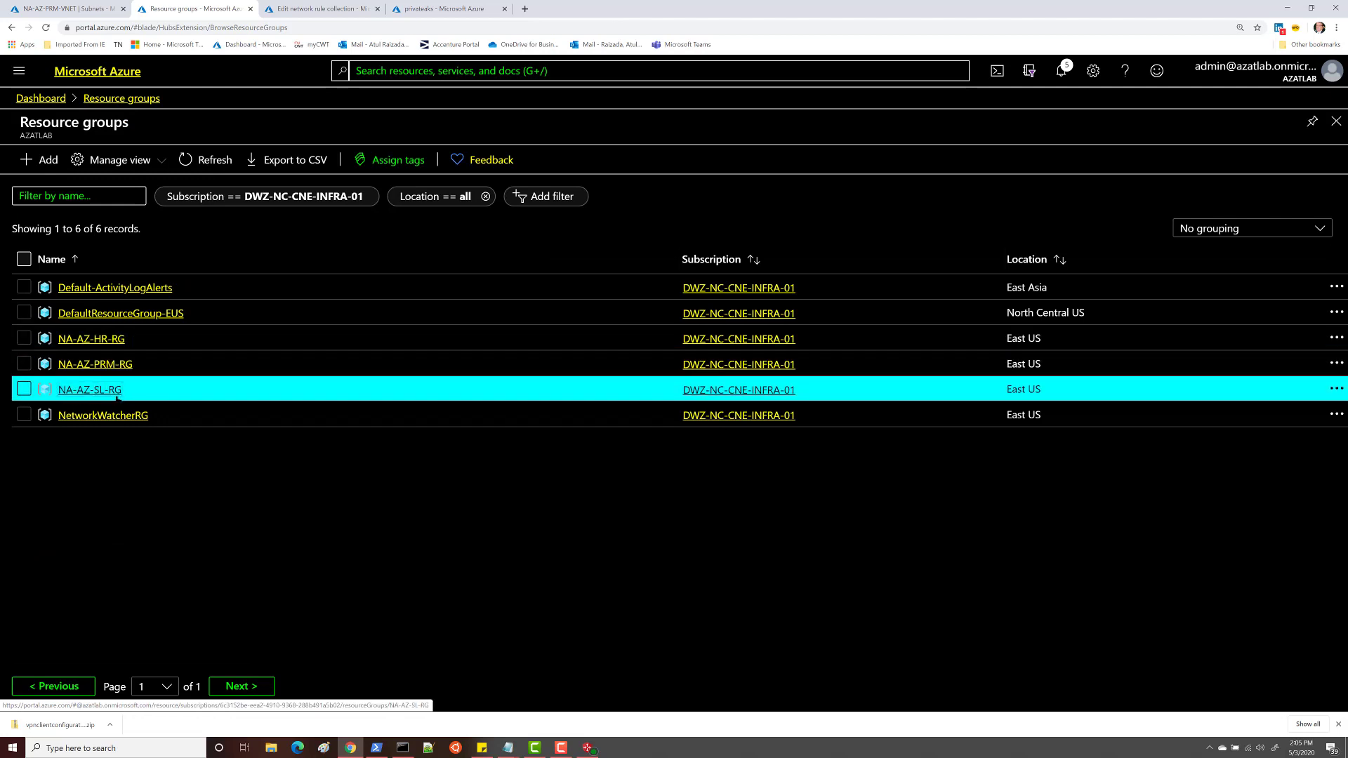
pyautogui.click(107, 364)
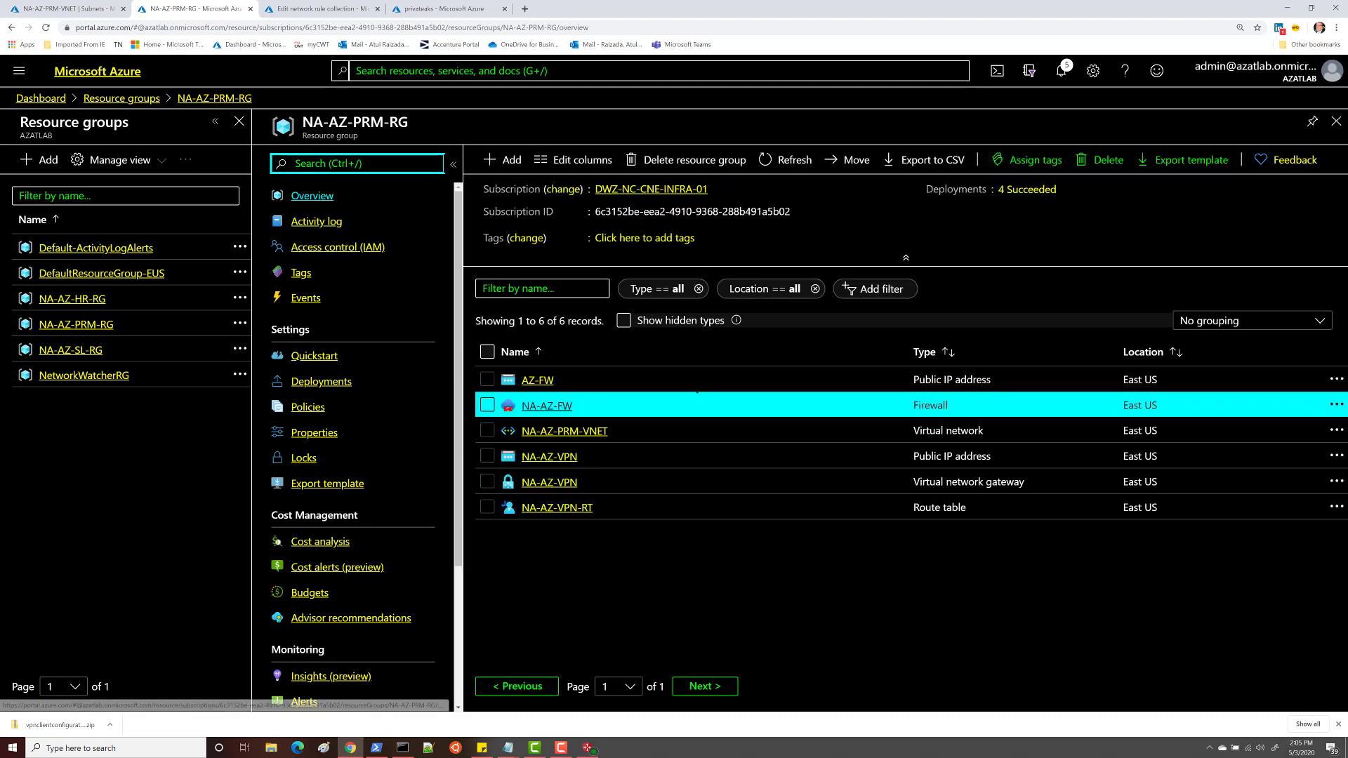
pyautogui.click(570, 510)
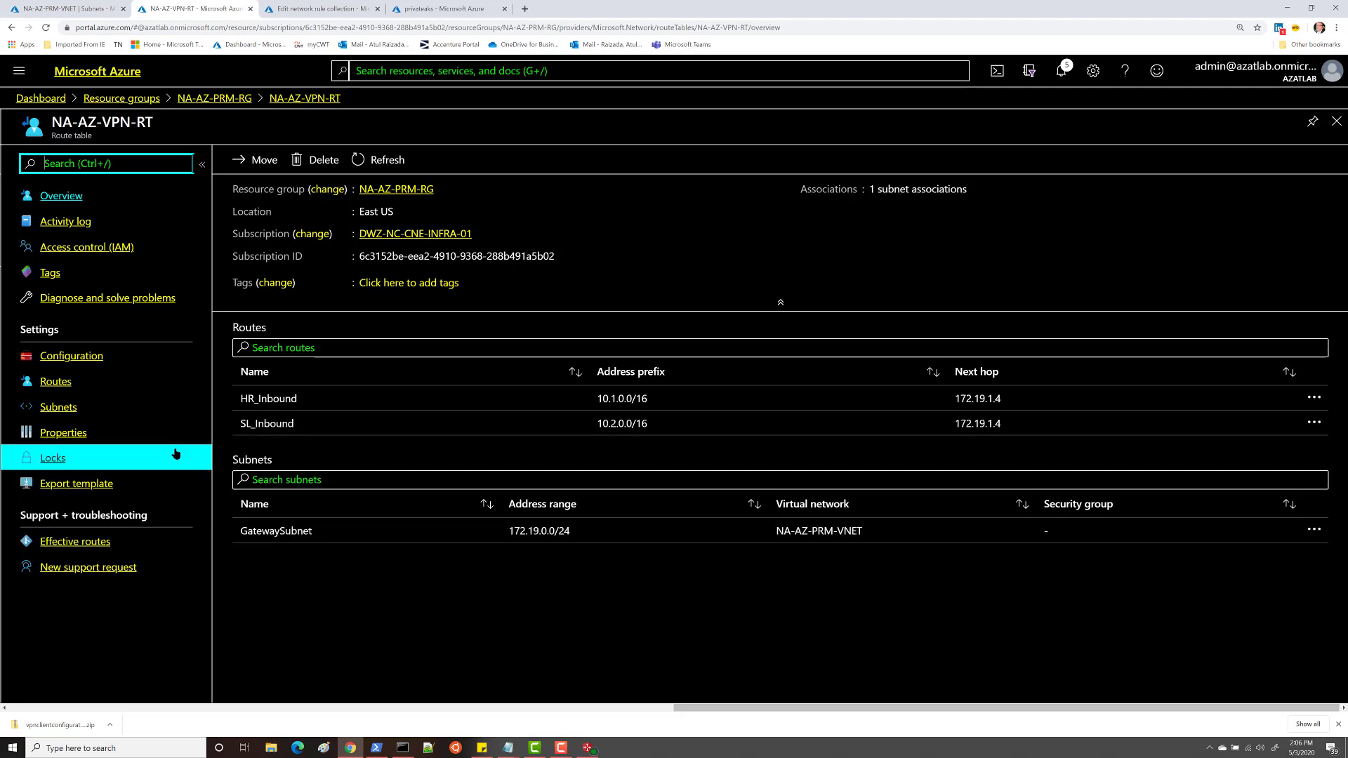
pyautogui.click(345, 534)
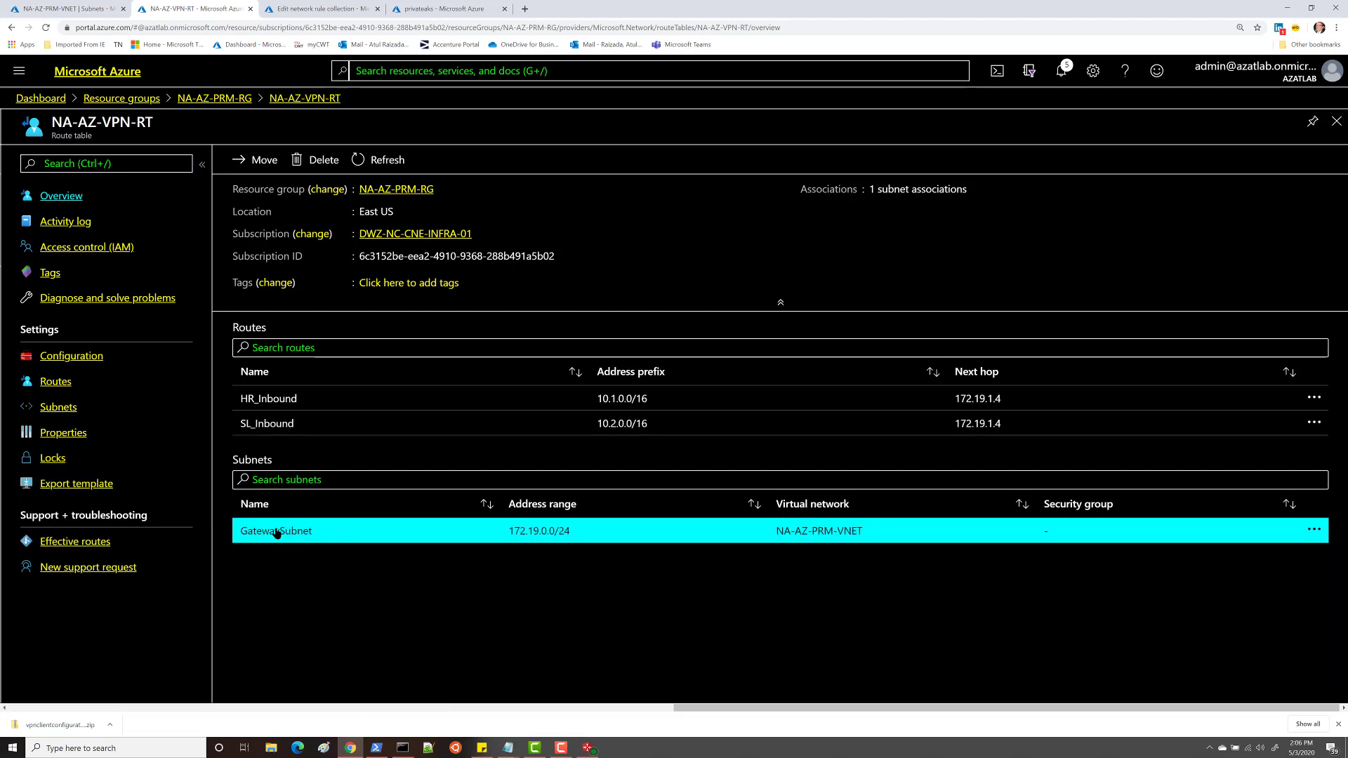
pyautogui.moveTo(247, 531); pyautogui.dragTo(314, 531)
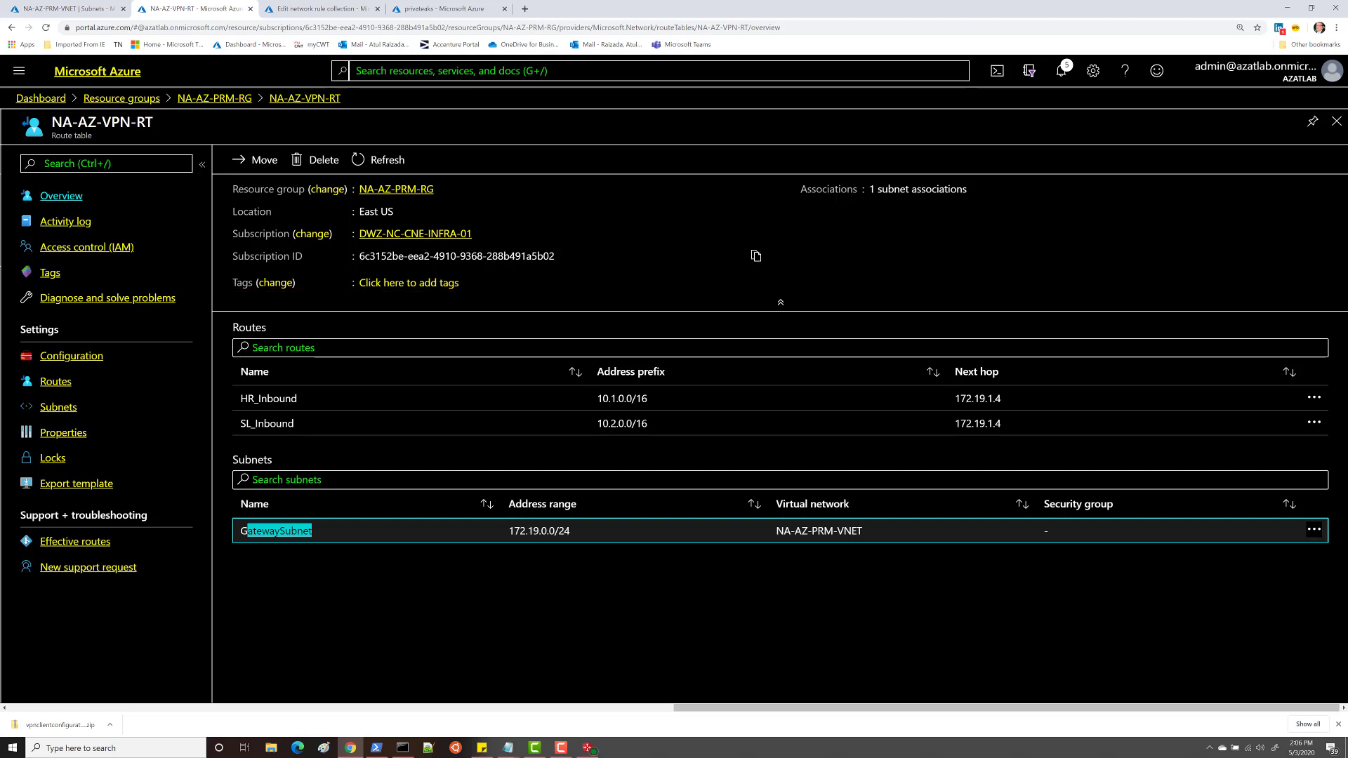
pyautogui.click(753, 254)
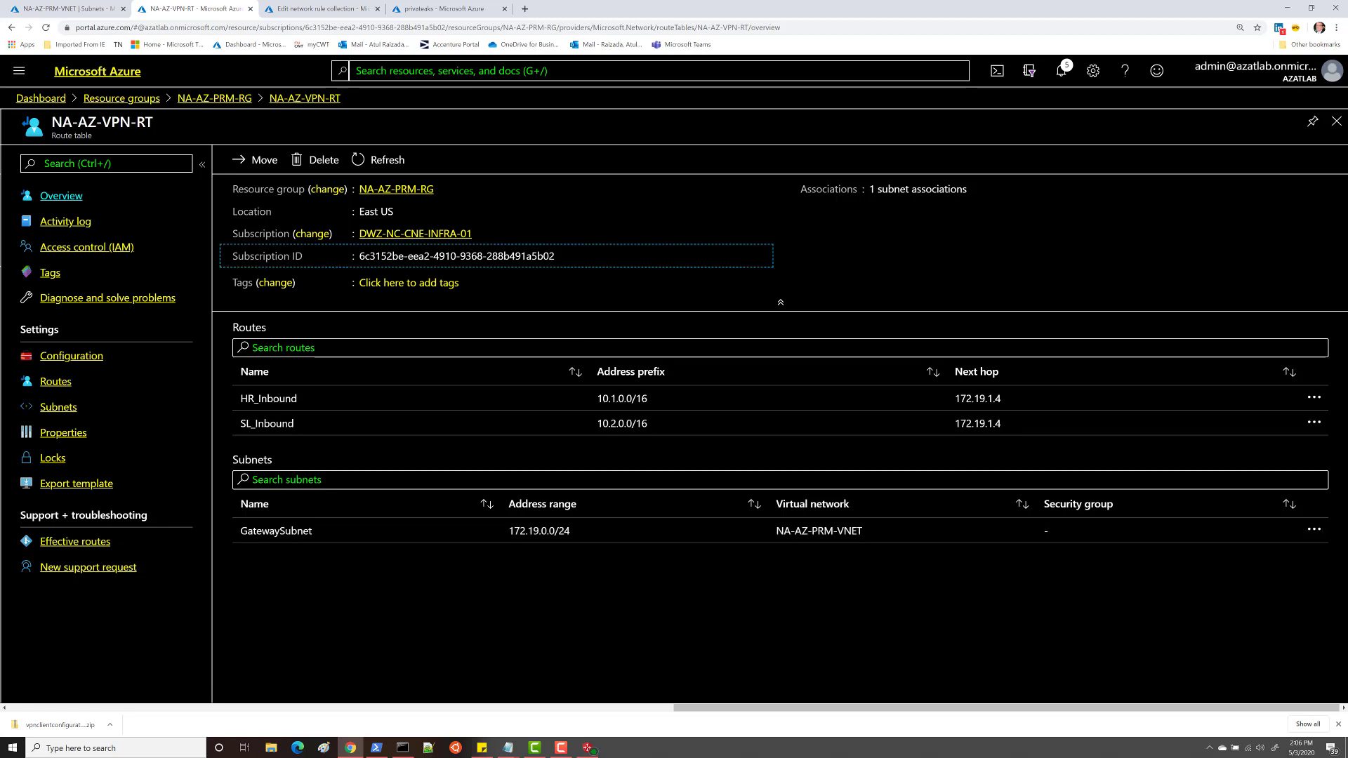
pyautogui.click(703, 597)
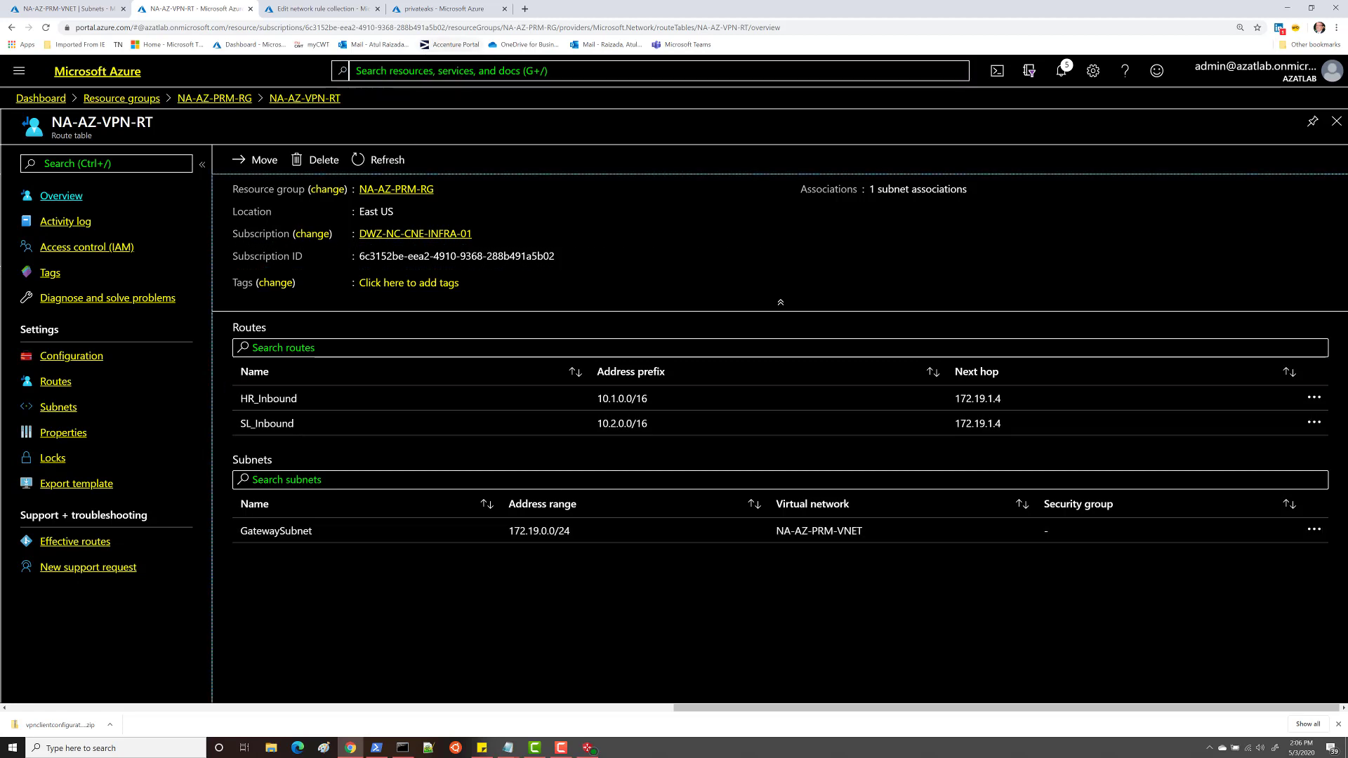
pyautogui.click(492, 71)
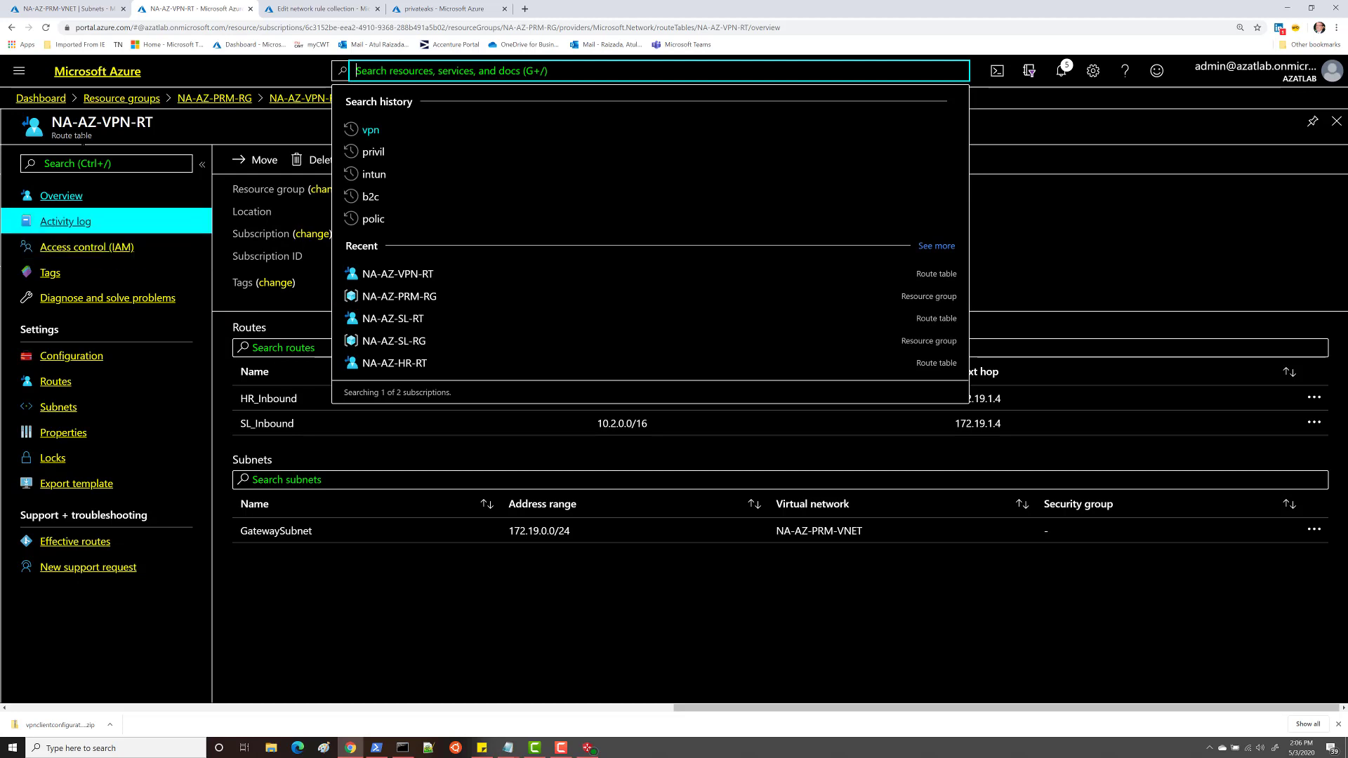
# Step: Open firewall NA-AZ-FW's network rules and edit the VPN collection at priority 200
pyautogui.click(83, 9)
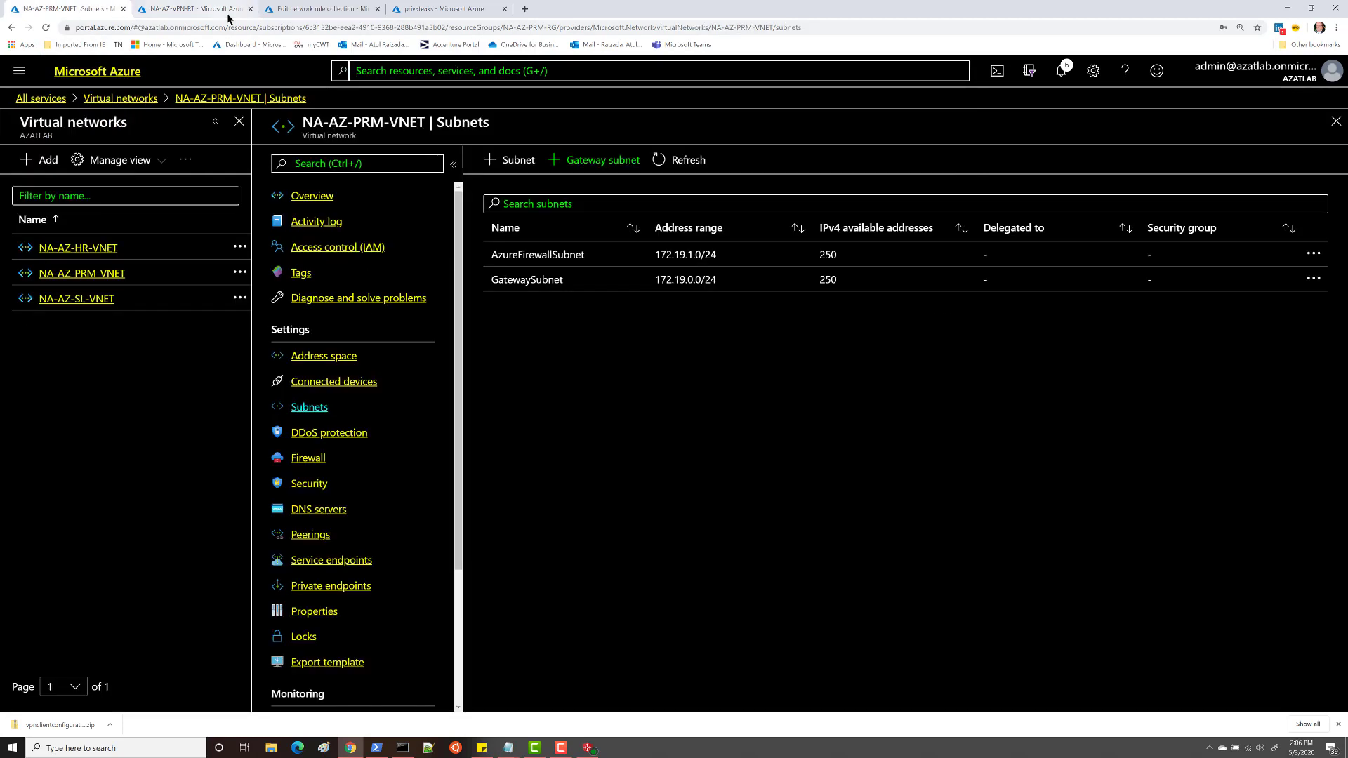
pyautogui.click(421, 70)
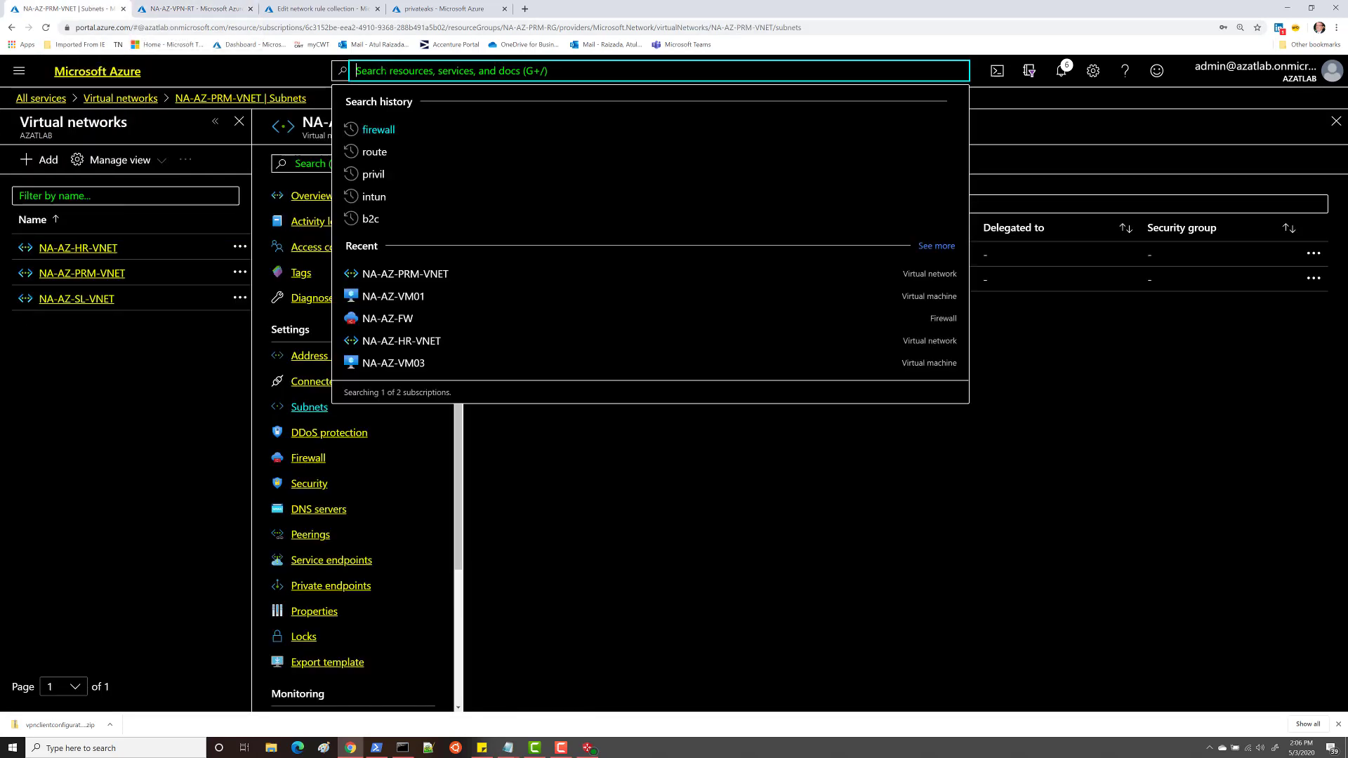
pyautogui.click(388, 318)
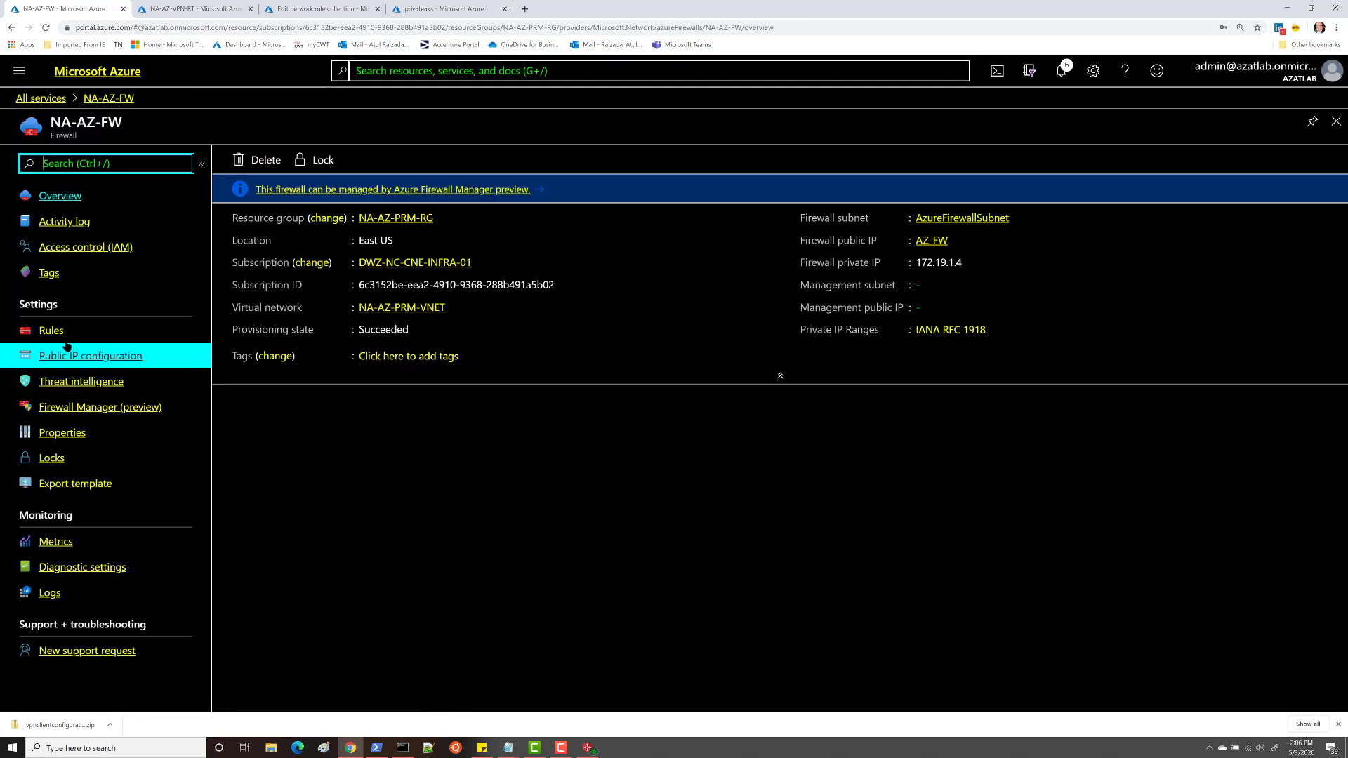
pyautogui.click(51, 330)
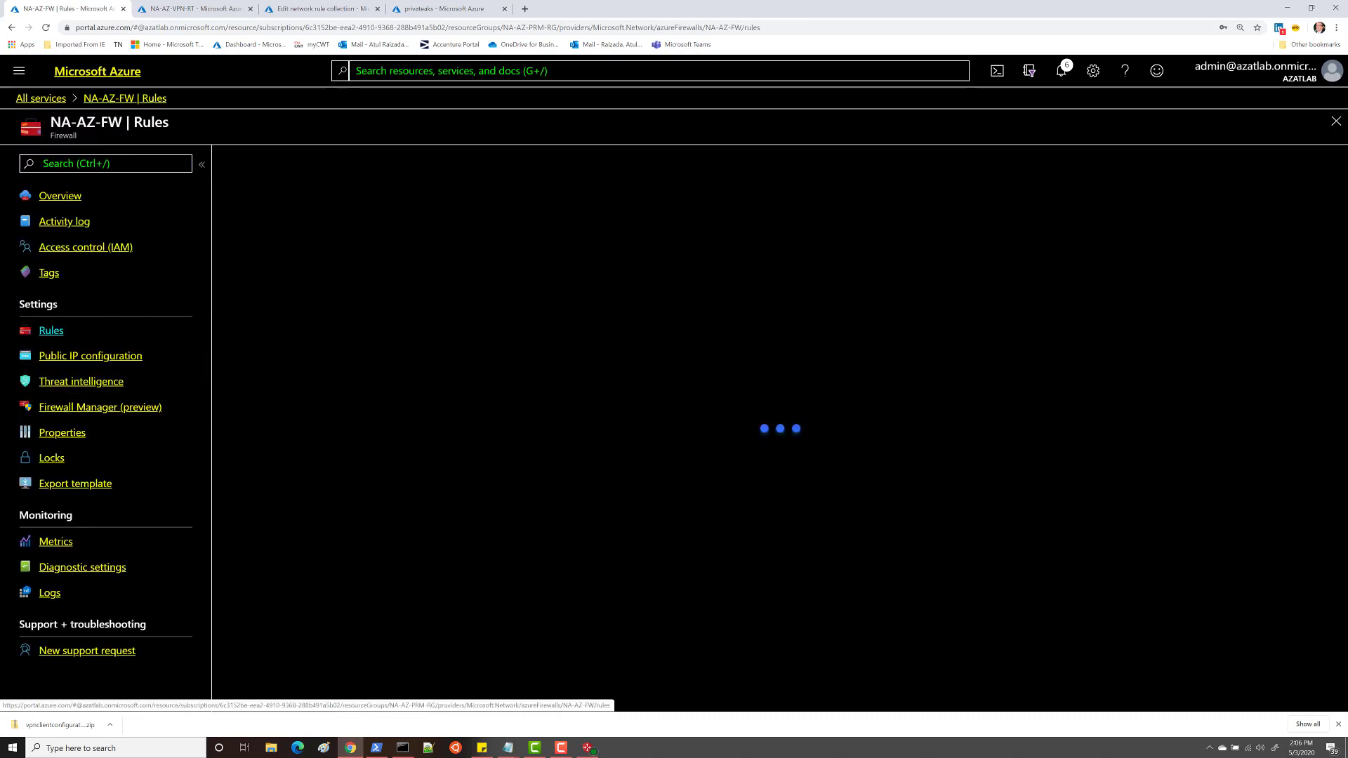
pyautogui.click(406, 237)
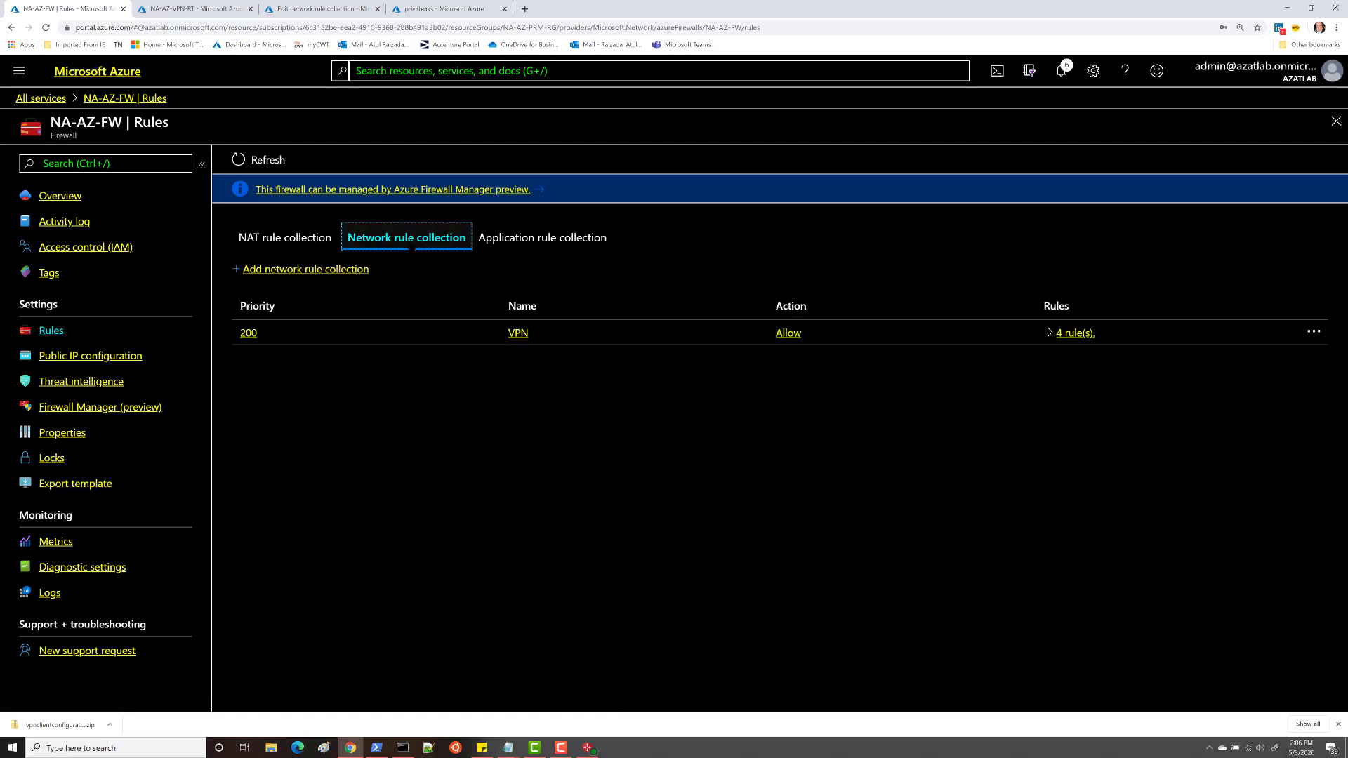
pyautogui.click(249, 333)
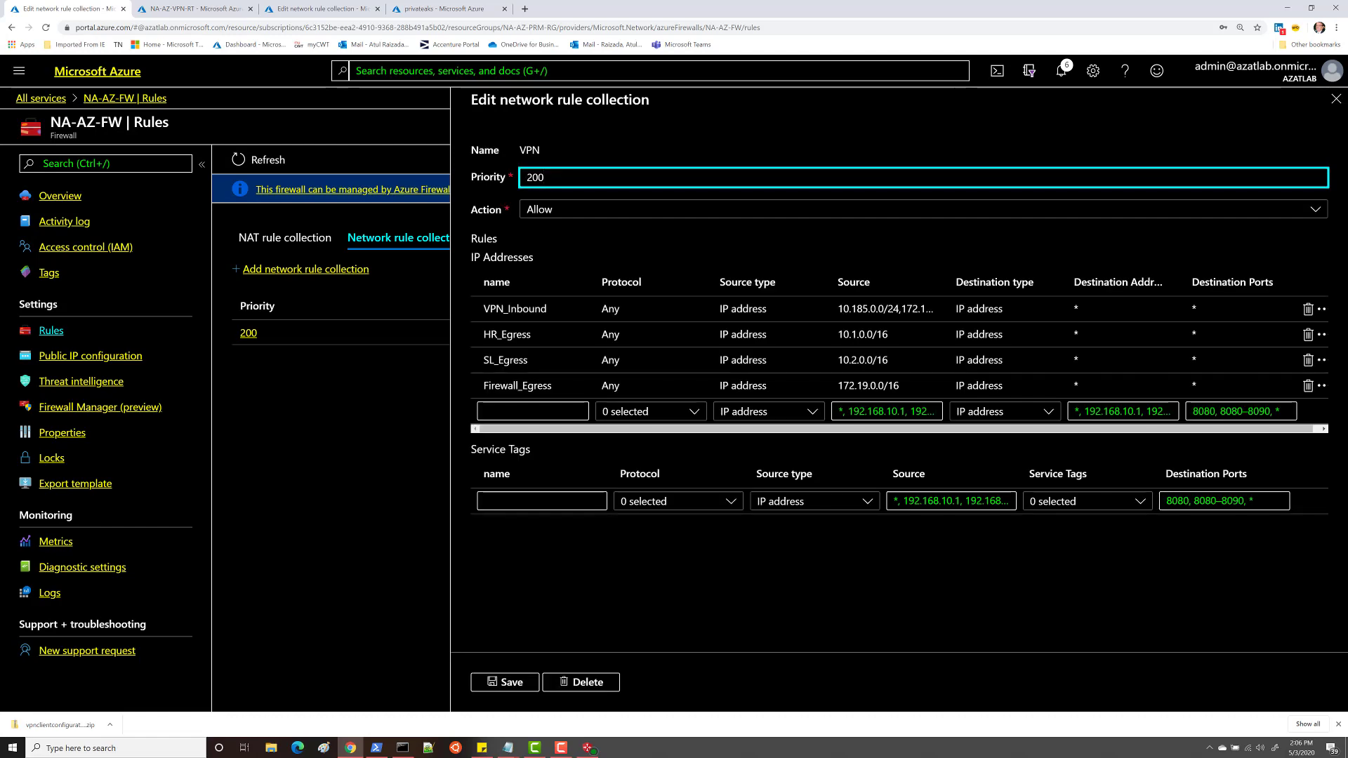
pyautogui.click(567, 391)
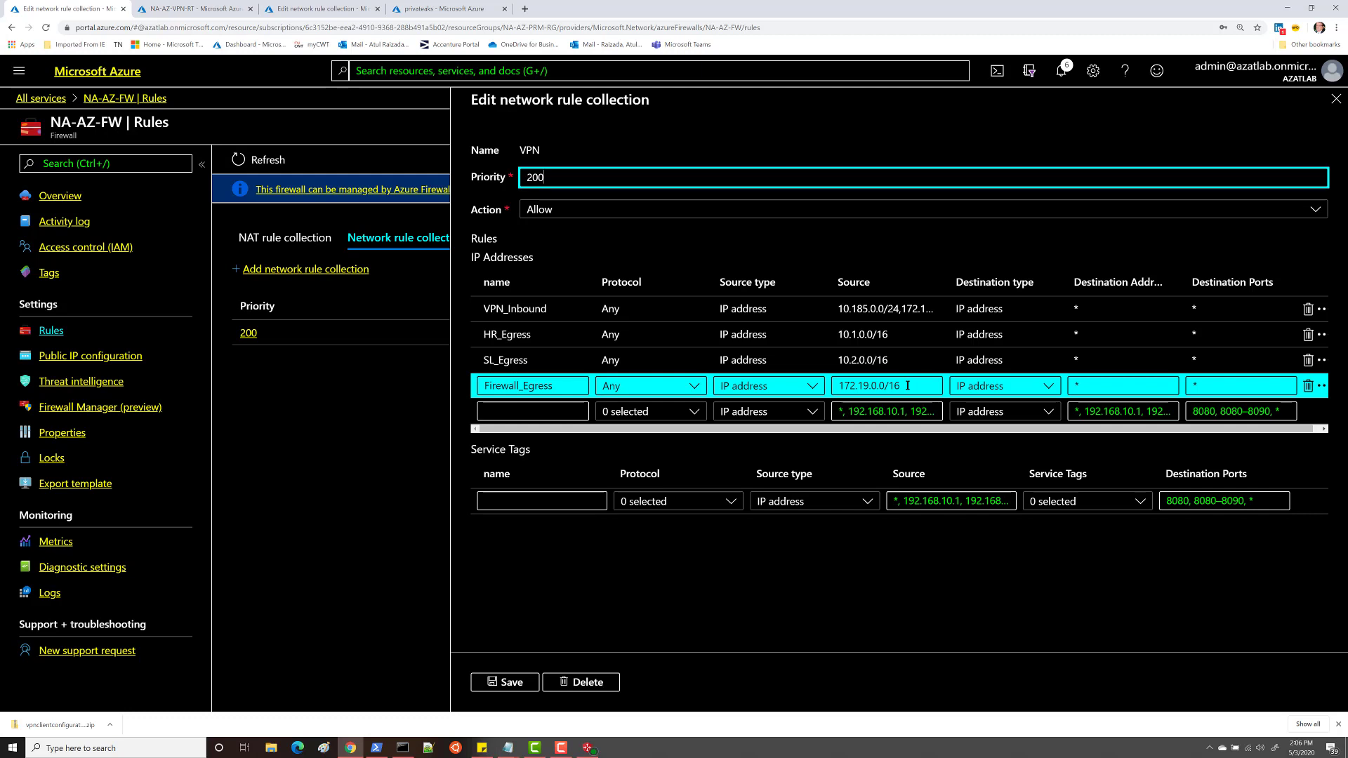
pyautogui.click(536, 359)
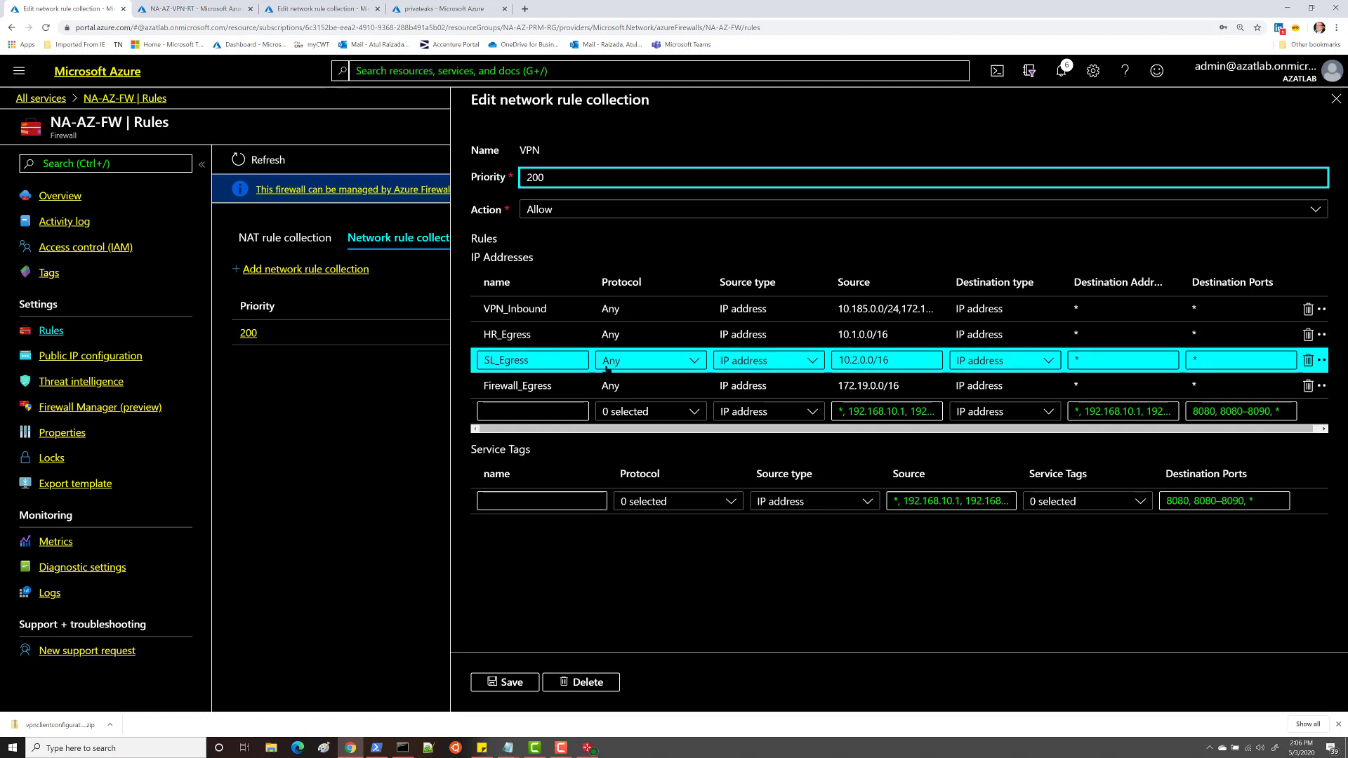
pyautogui.click(910, 362)
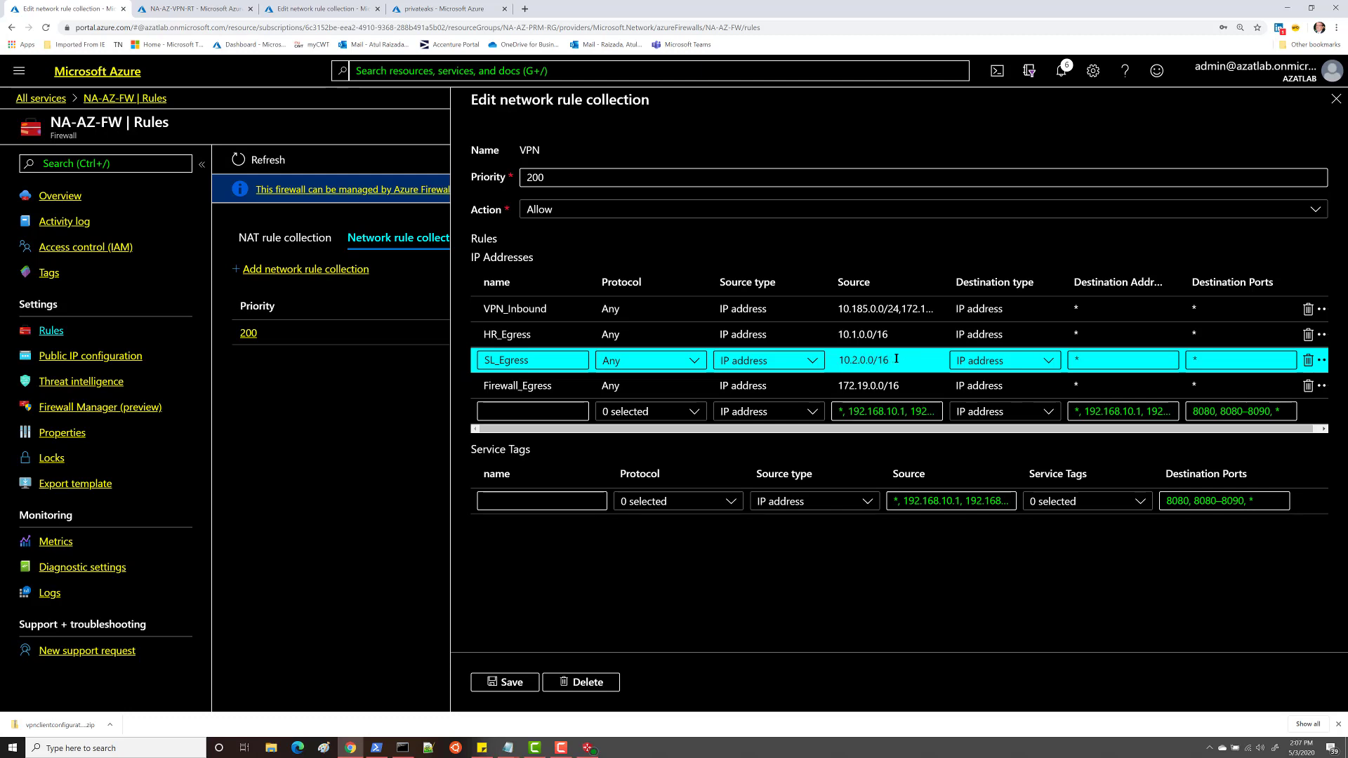
pyautogui.click(1102, 359)
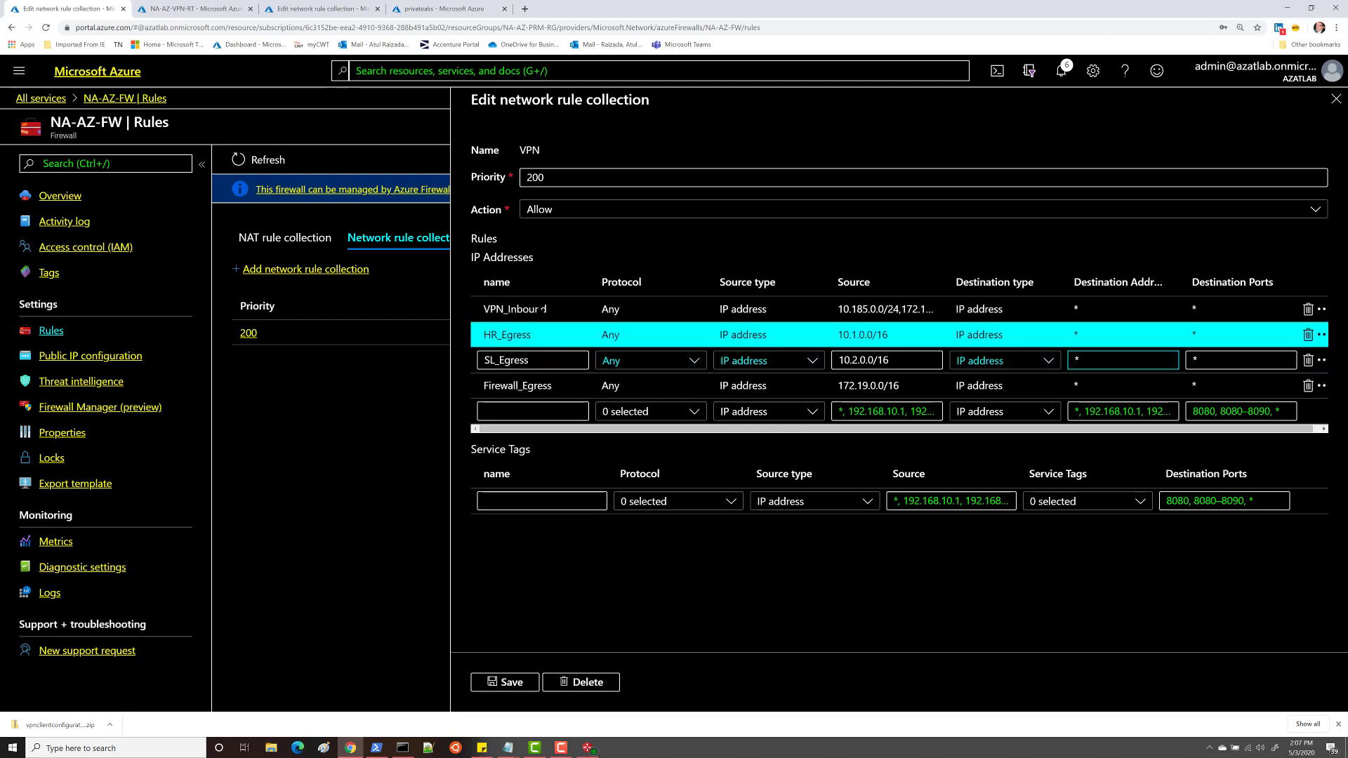
# Step: Edit VPN_Inbound's source addresses by typing '.1.0/24,13.90.2', then close the rule collection editor
pyautogui.click(595, 307)
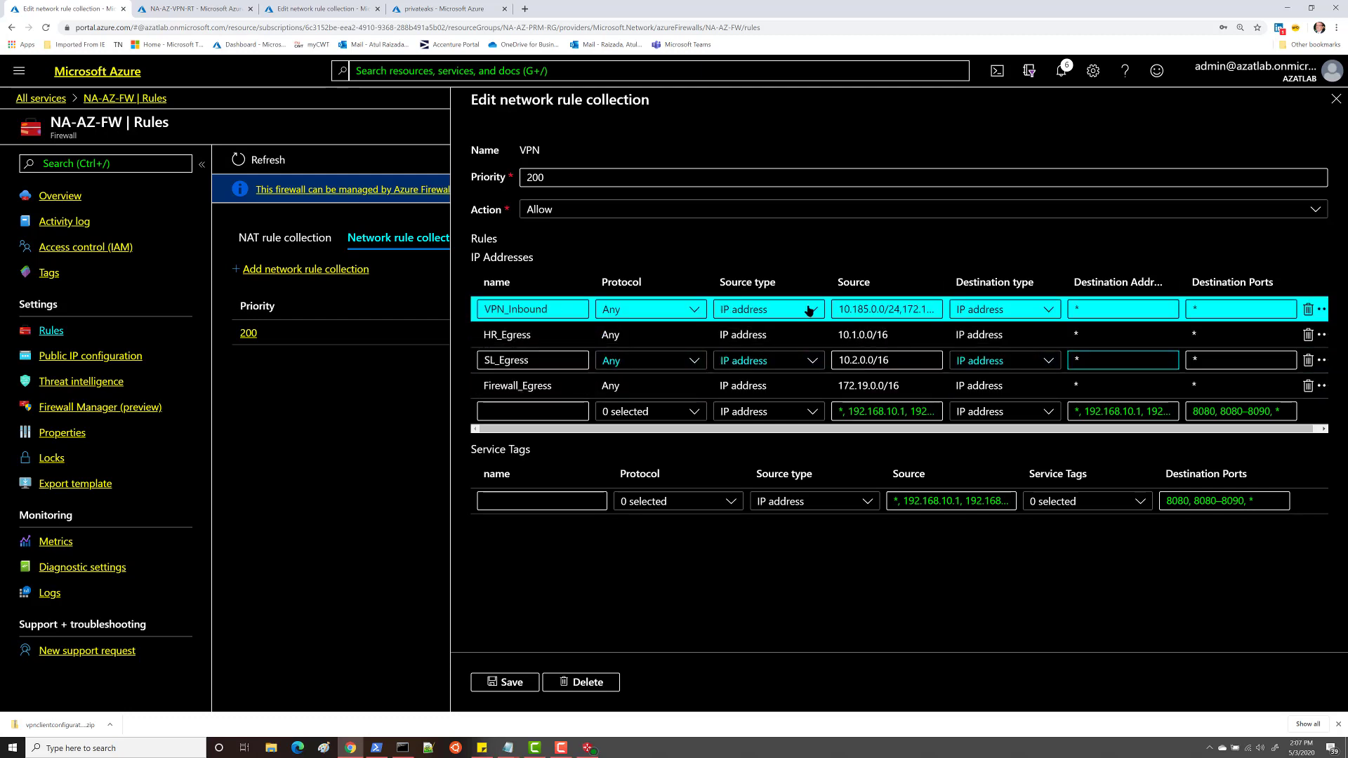
pyautogui.click(842, 309)
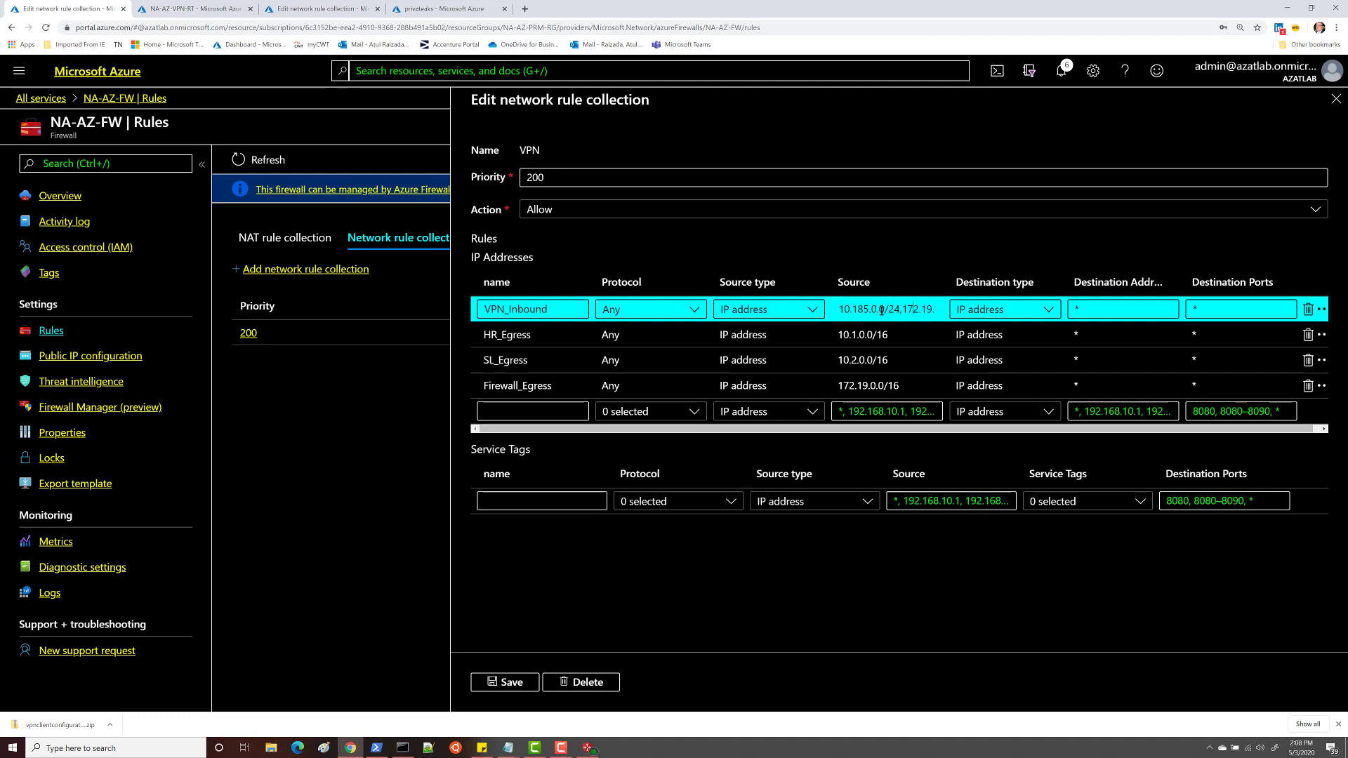
pyautogui.write('.1.0/24,13.90.2')
pyautogui.write('9.')
pyautogui.press('BackSpace')
pyautogui.write('.')
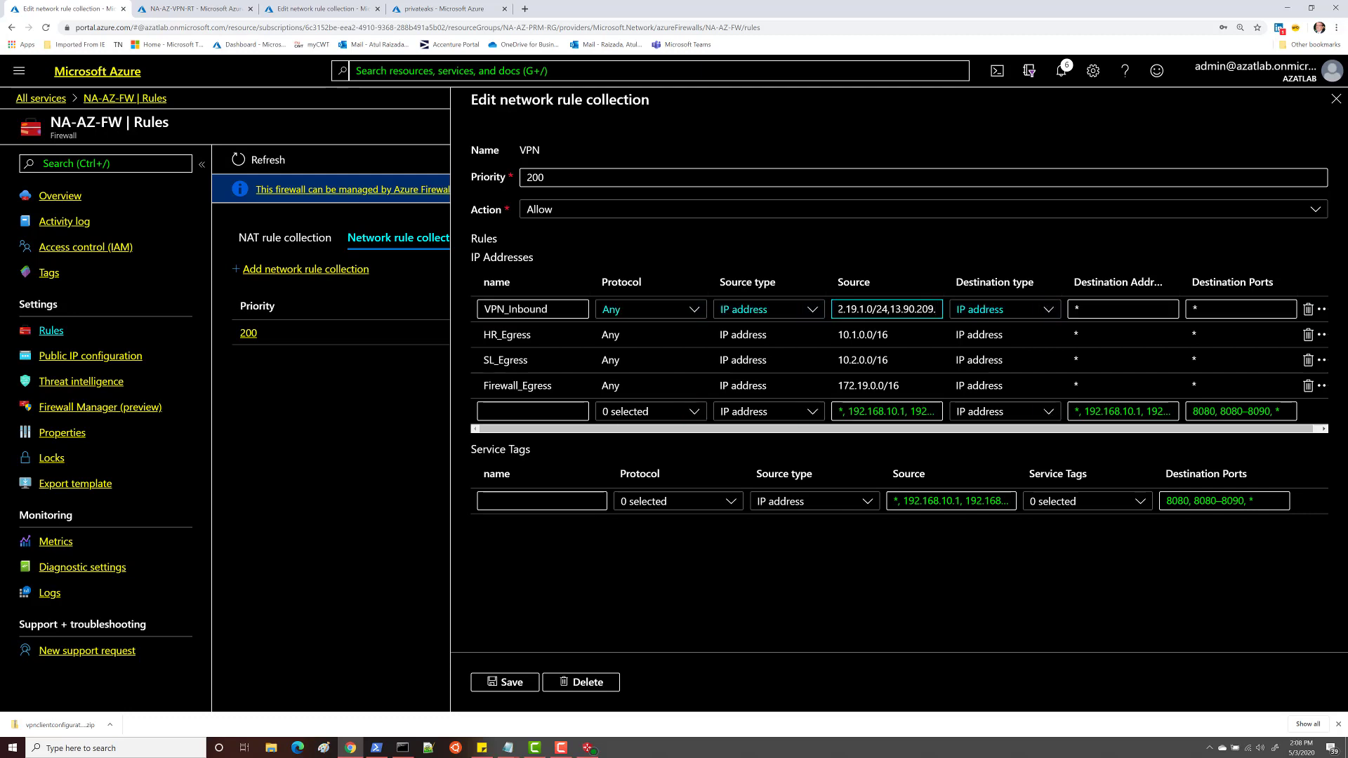
pyautogui.click(899, 576)
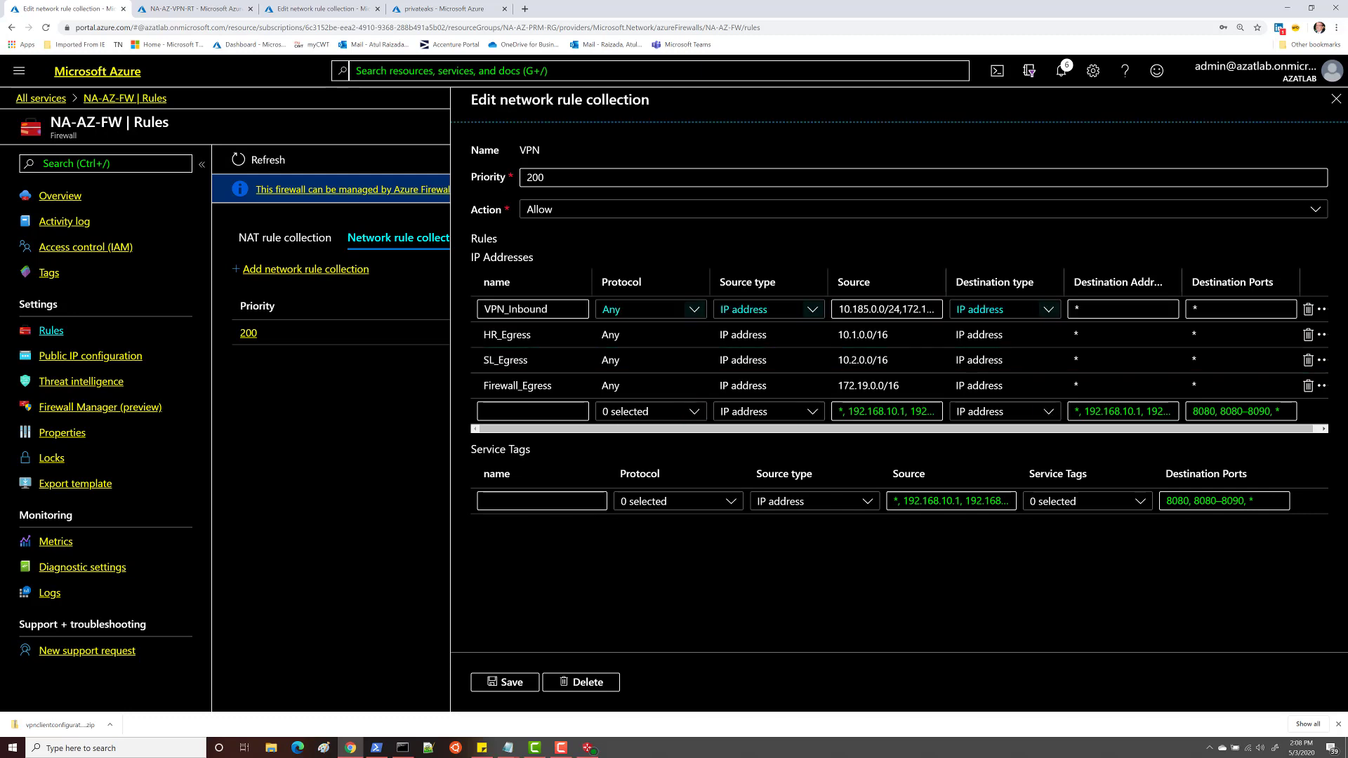
pyautogui.click(1335, 100)
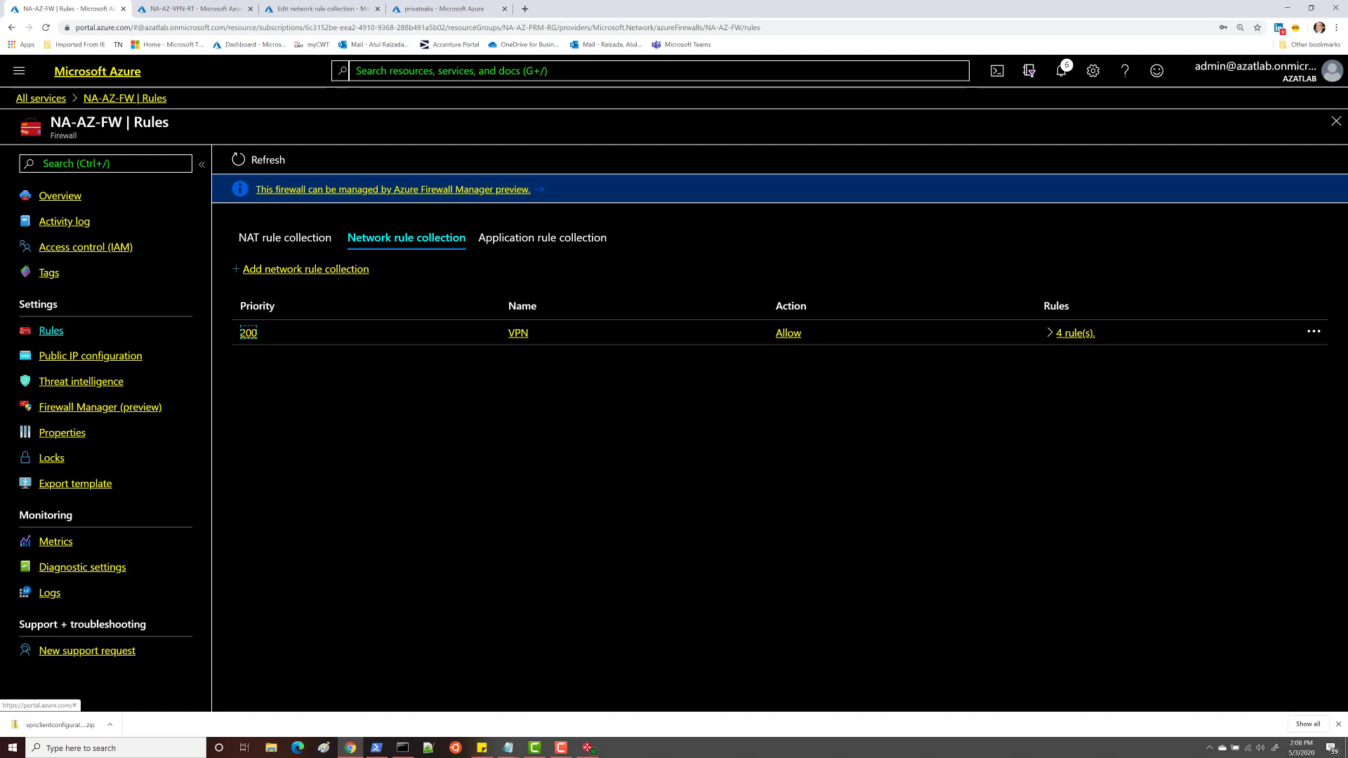
# Step: Go to the Peerings page of the NA-AZ-PRM-VNET virtual network
pyautogui.click(19, 70)
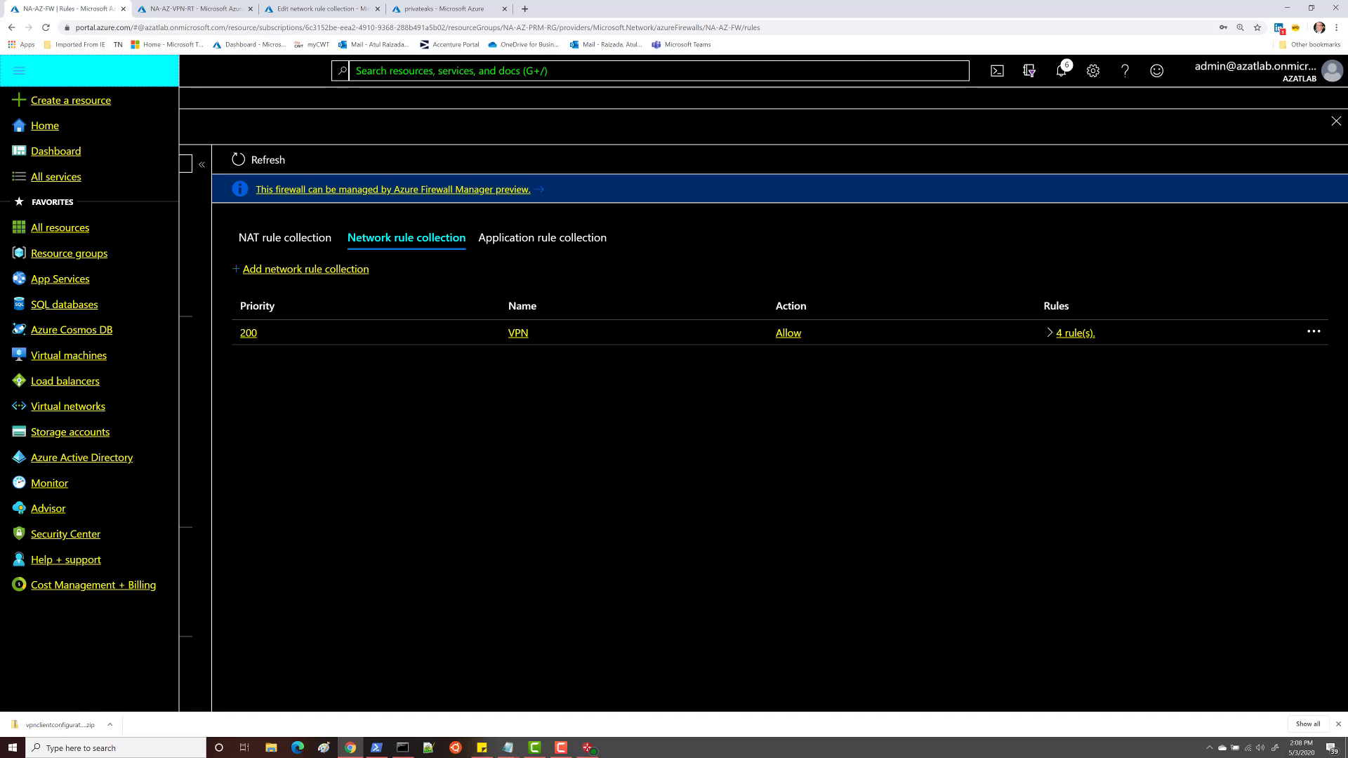
pyautogui.click(70, 407)
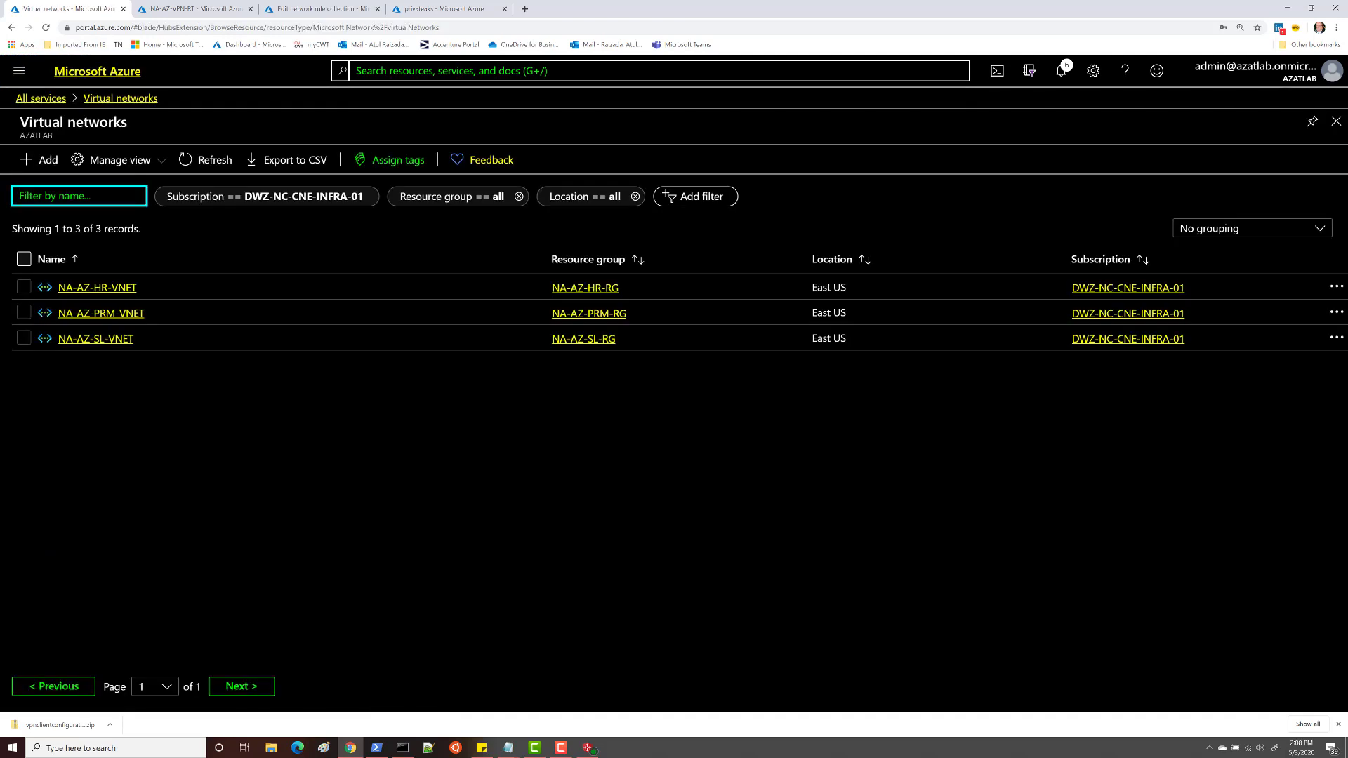
pyautogui.click(125, 316)
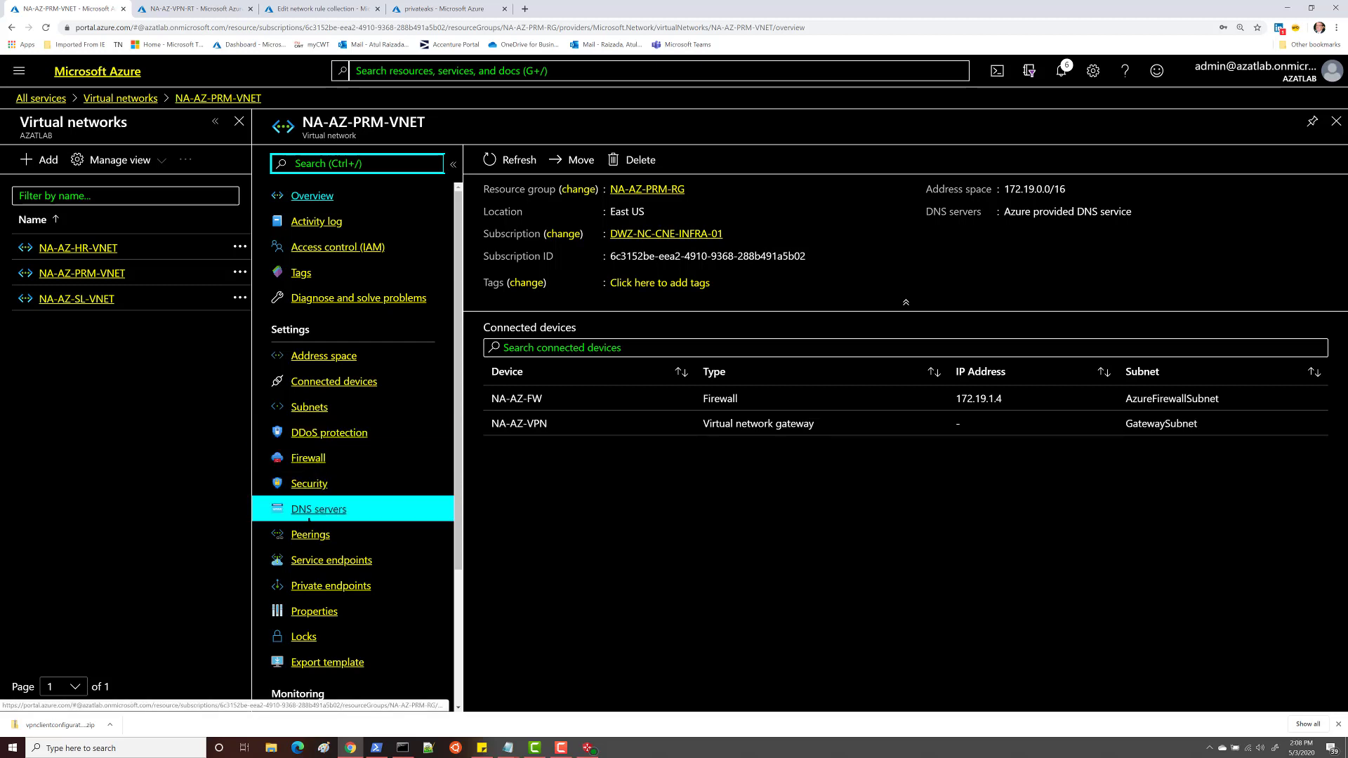
pyautogui.click(310, 535)
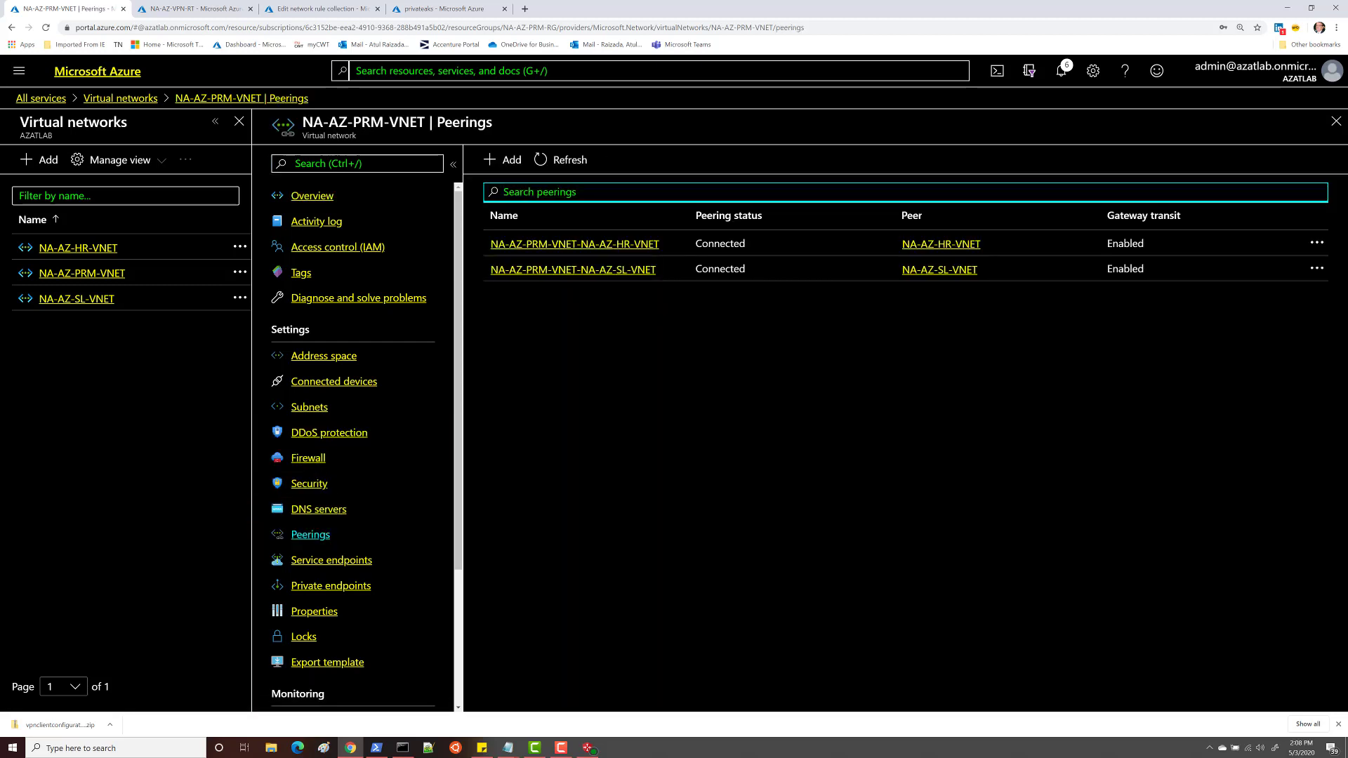
# Step: Review the peering to NA-AZ-HR-VNET, then return to the NA-AZ-PRM-VNET peerings list
pyautogui.click(621, 245)
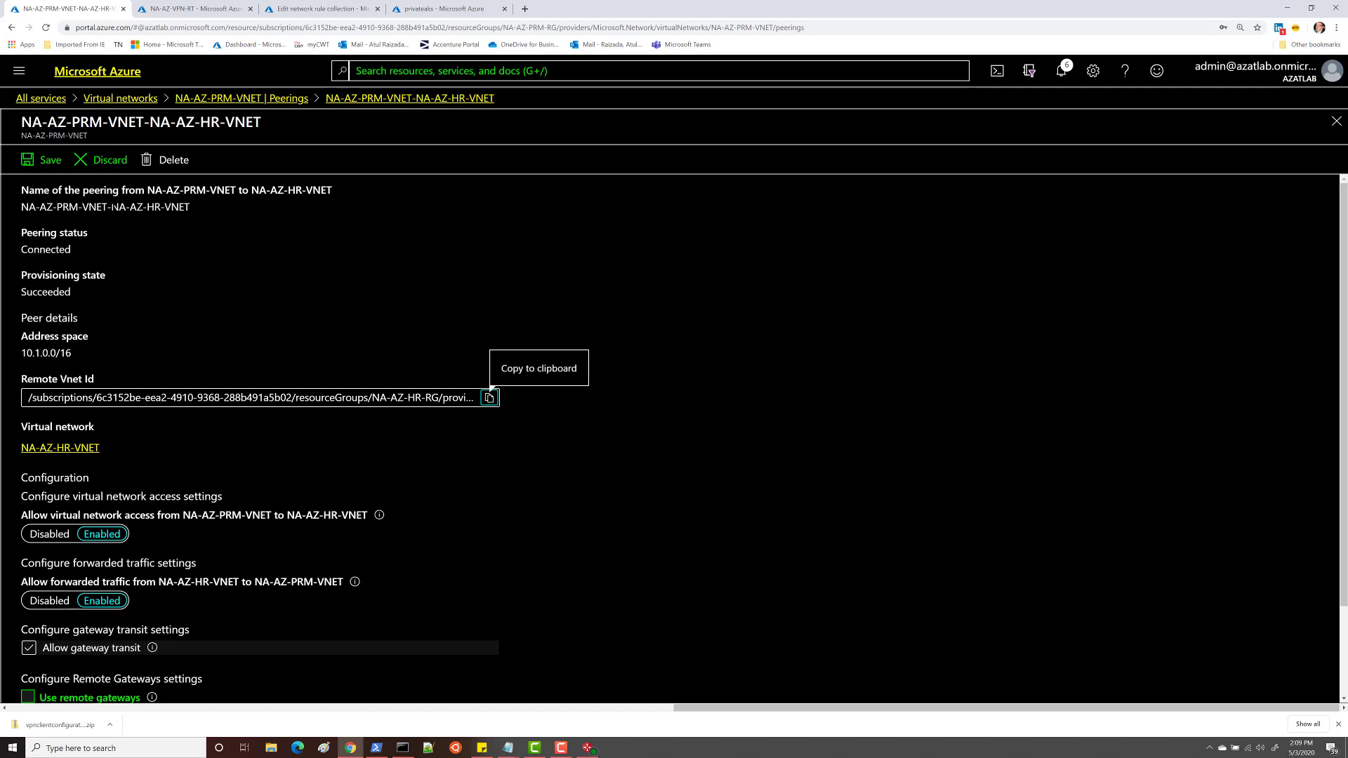
pyautogui.moveTo(112, 206); pyautogui.dragTo(189, 207)
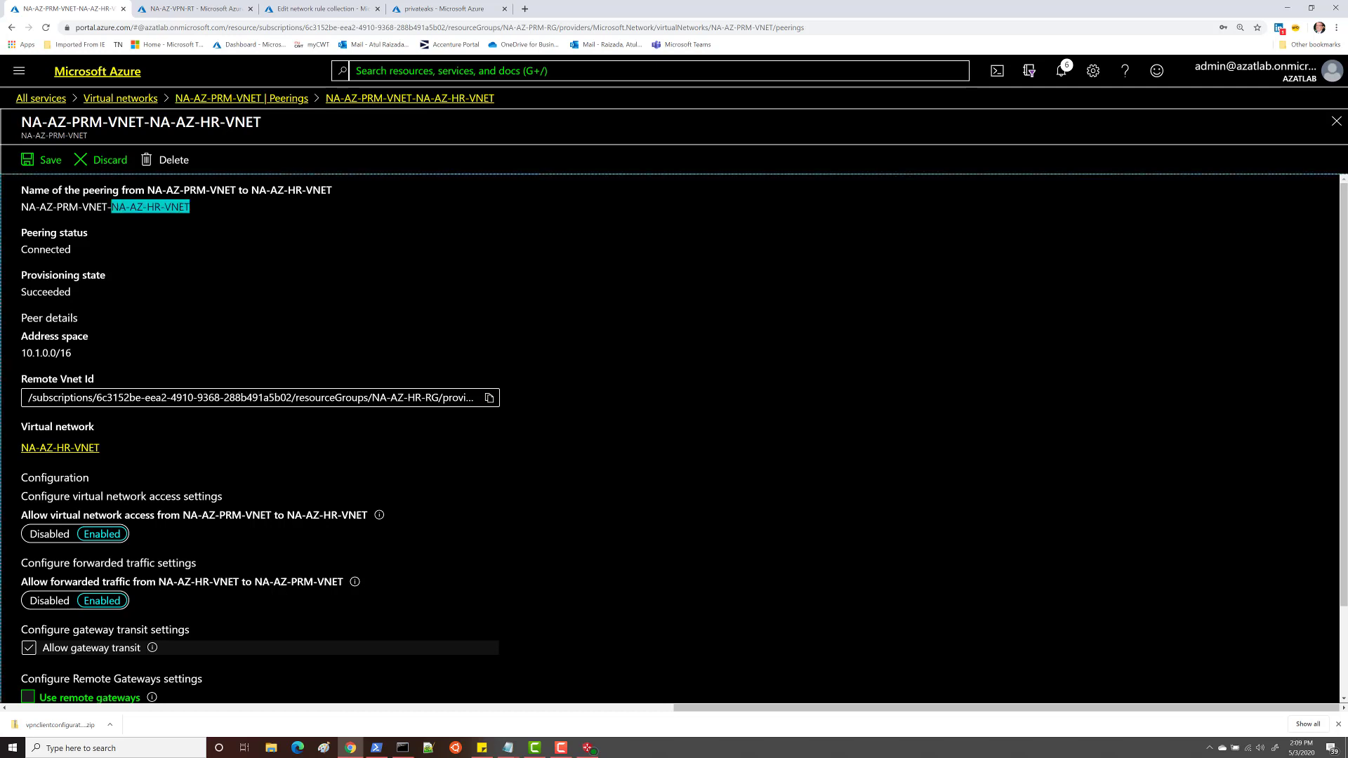
pyautogui.scroll(-2, 674, 442)
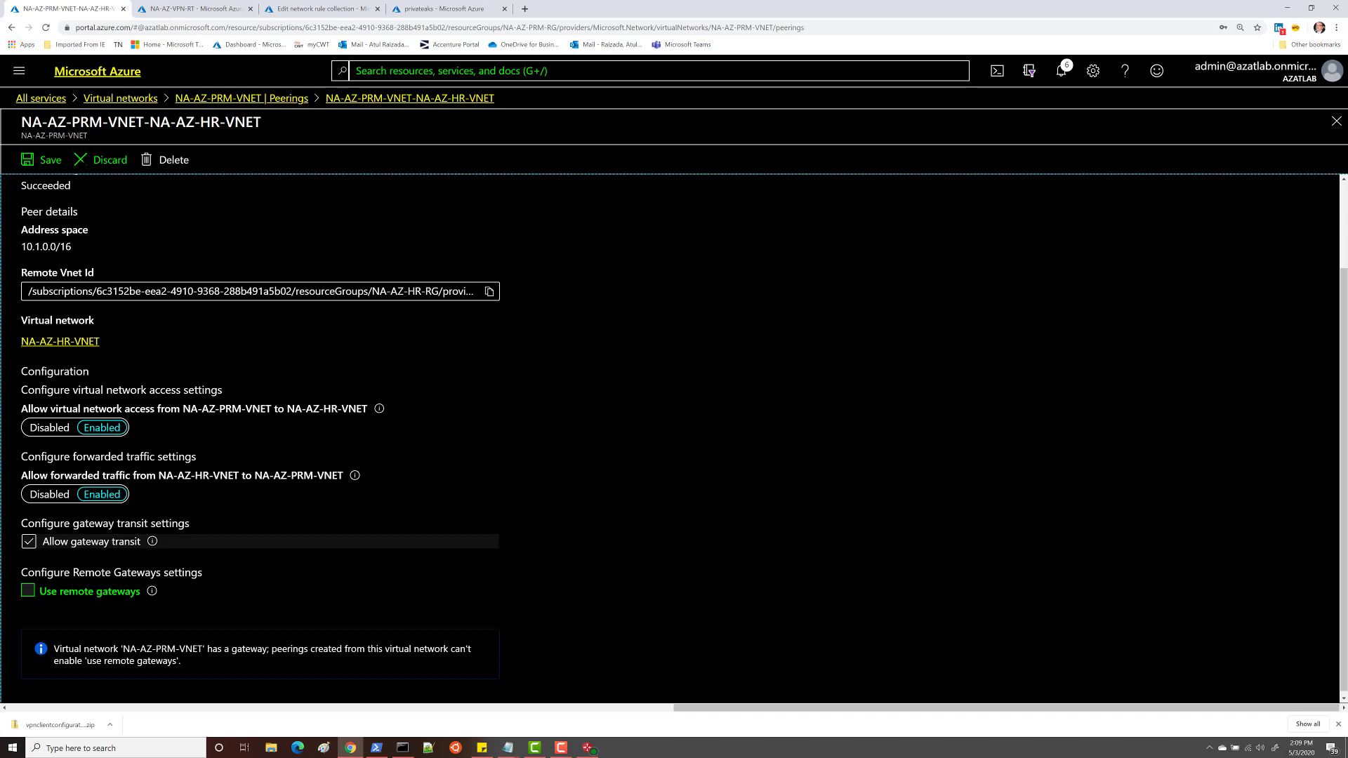
pyautogui.click(220, 99)
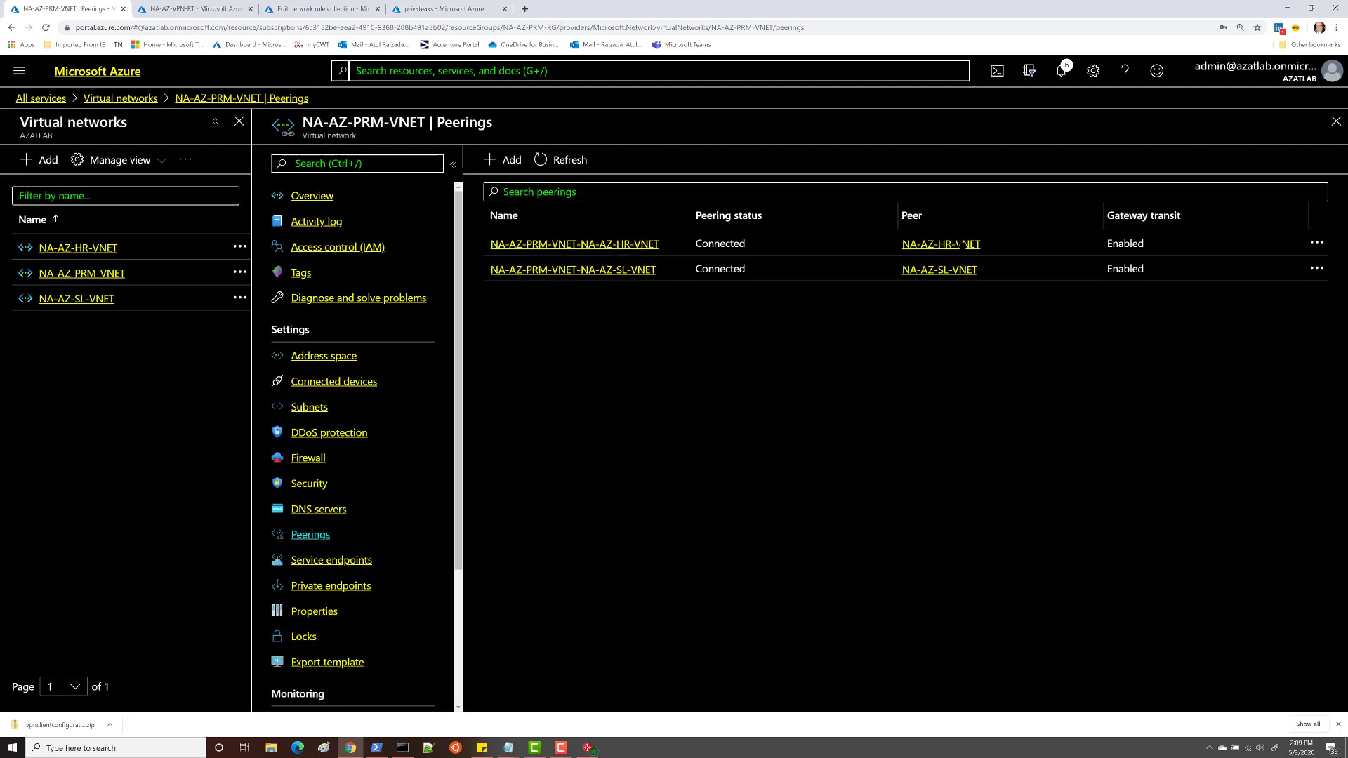
# Step: Verify NA-AZ-HR-VNET's peering is Connected using remote gateways, then return to the NA-AZ-VPN-RT tab
pyautogui.click(959, 247)
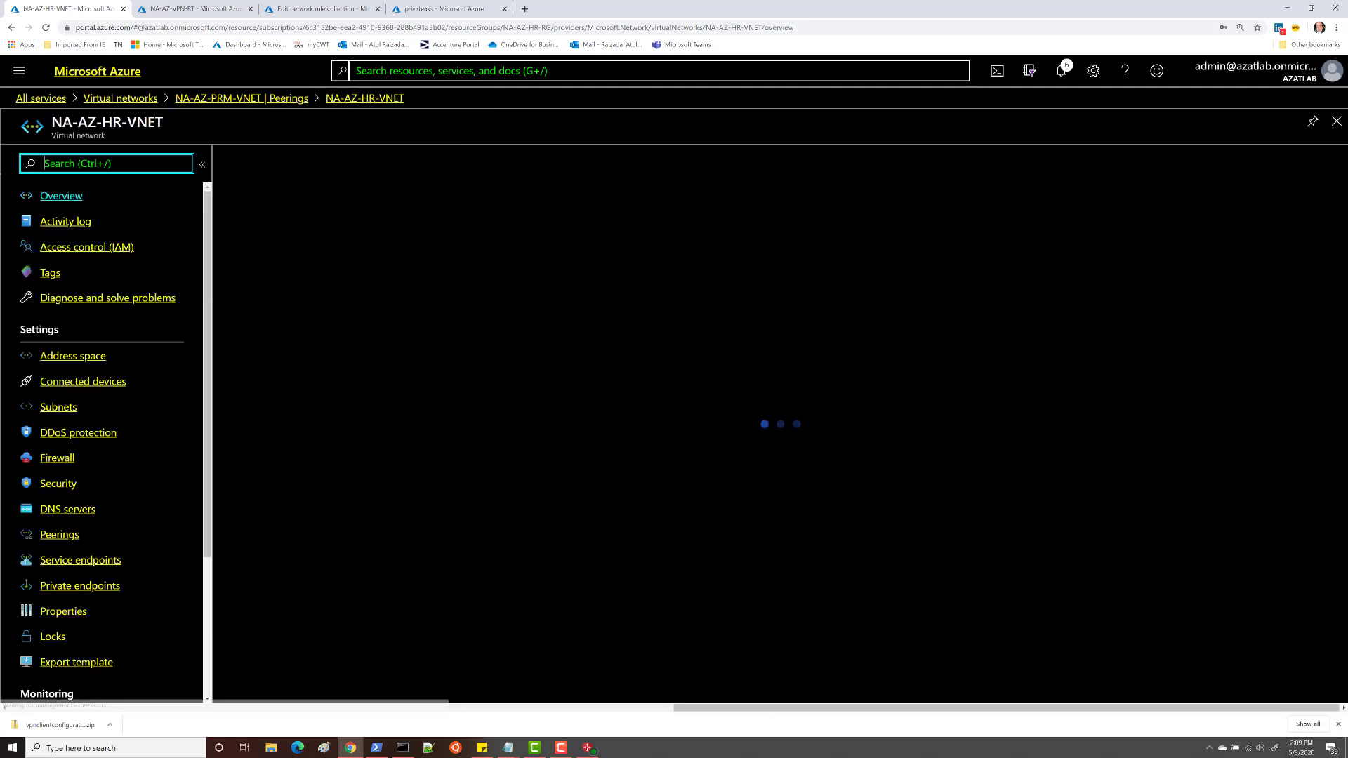
pyautogui.click(59, 536)
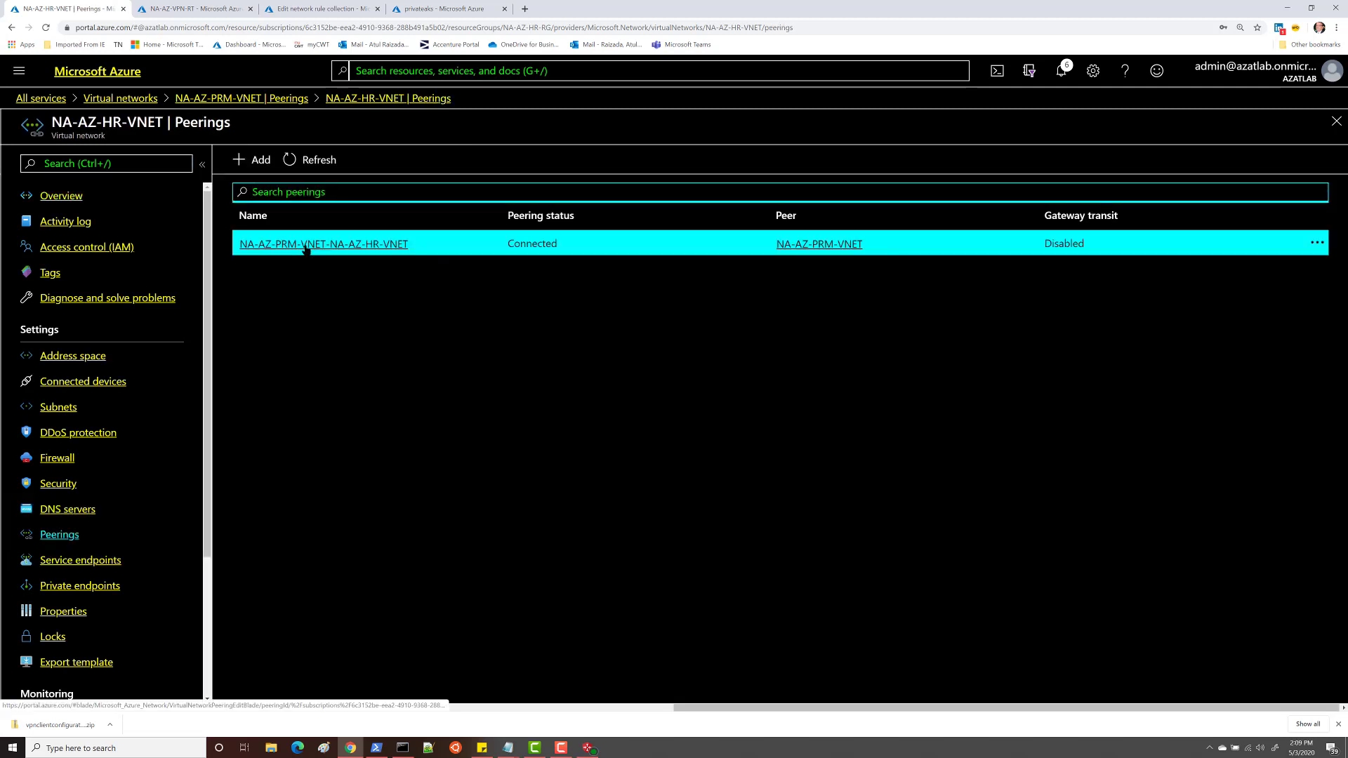
pyautogui.click(306, 246)
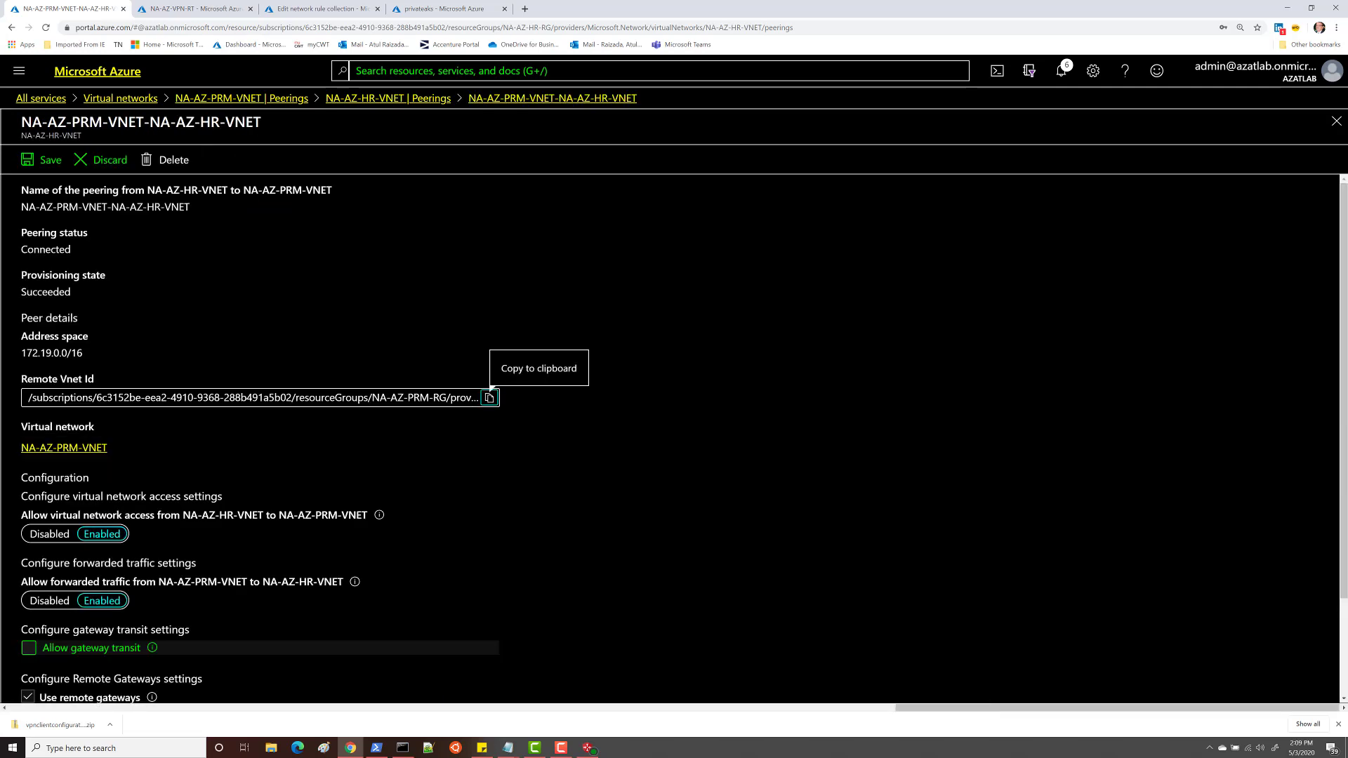
pyautogui.scroll(-2, 492, 388)
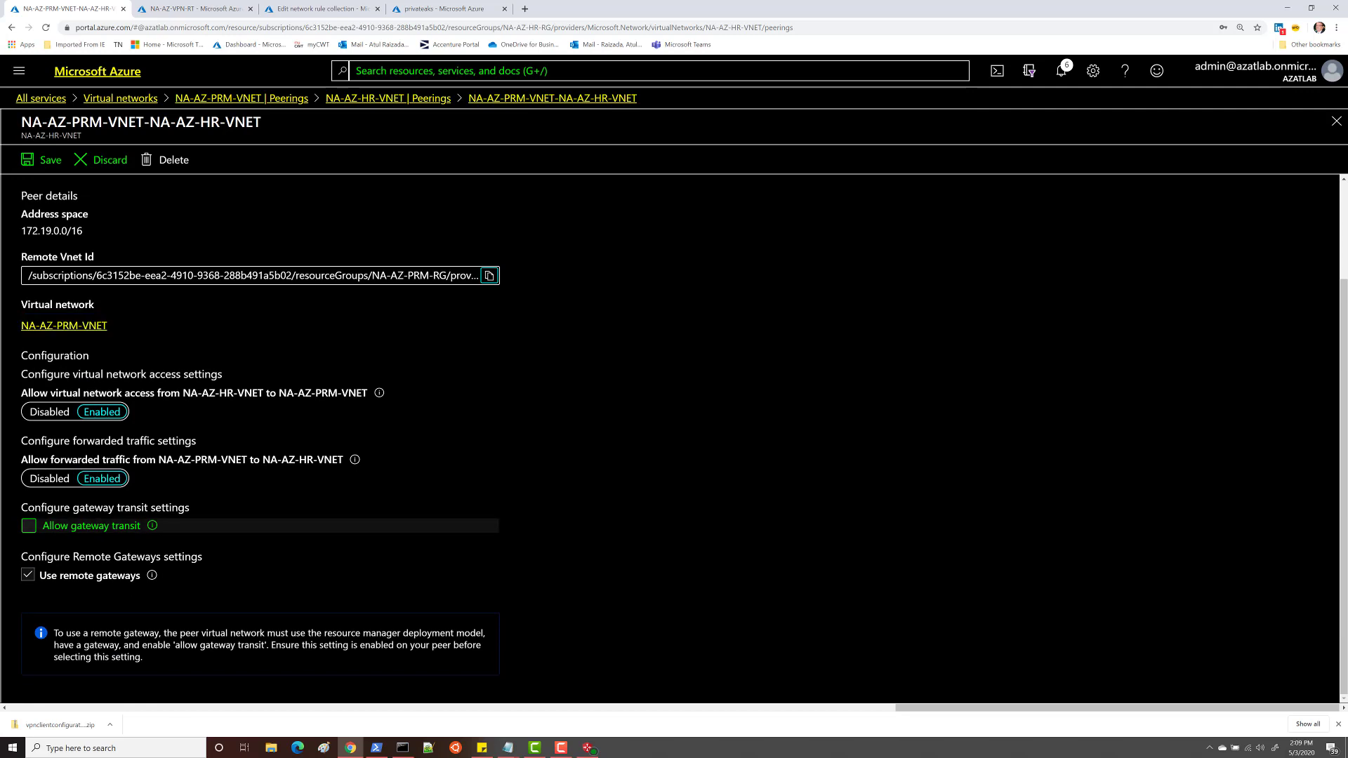
pyautogui.click(172, 10)
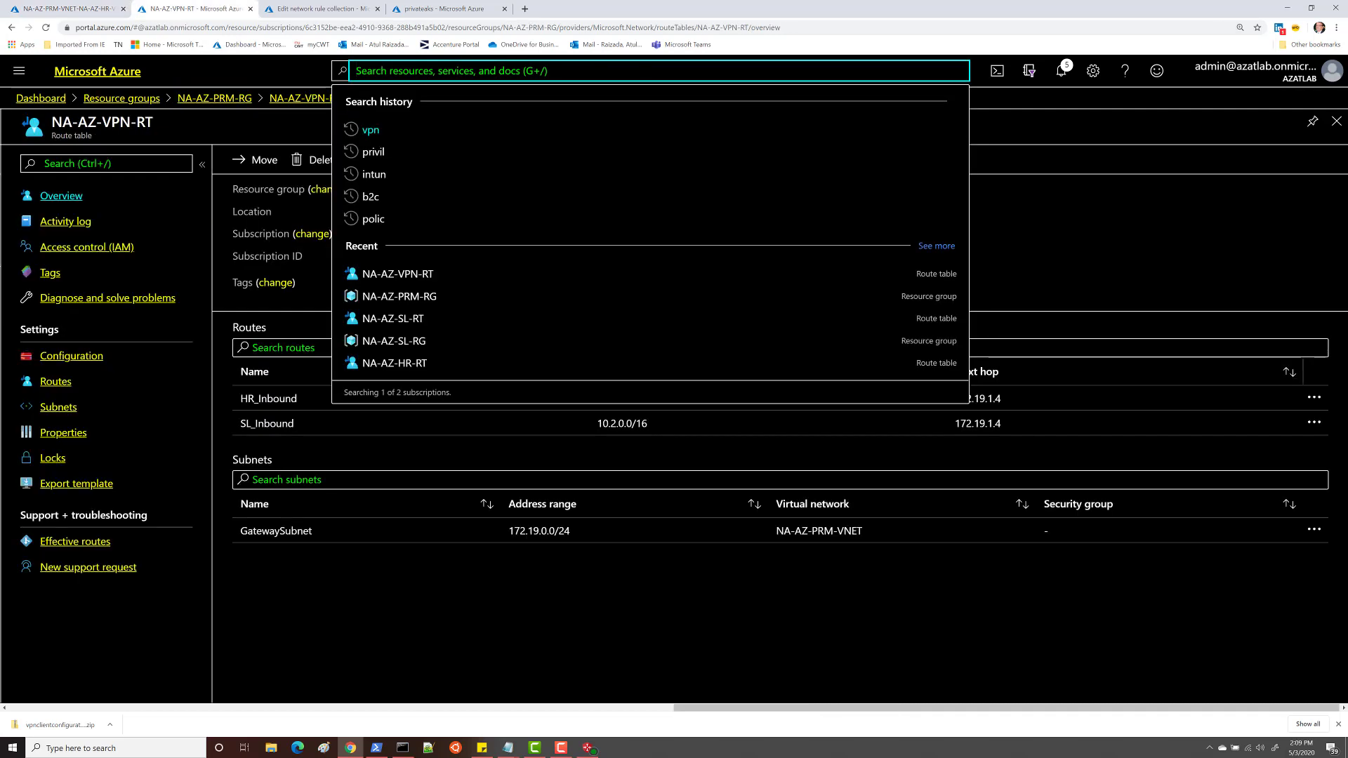
# Step: Confirm the Azure VPN Client still shows the VPN as connected
pyautogui.click(1124, 246)
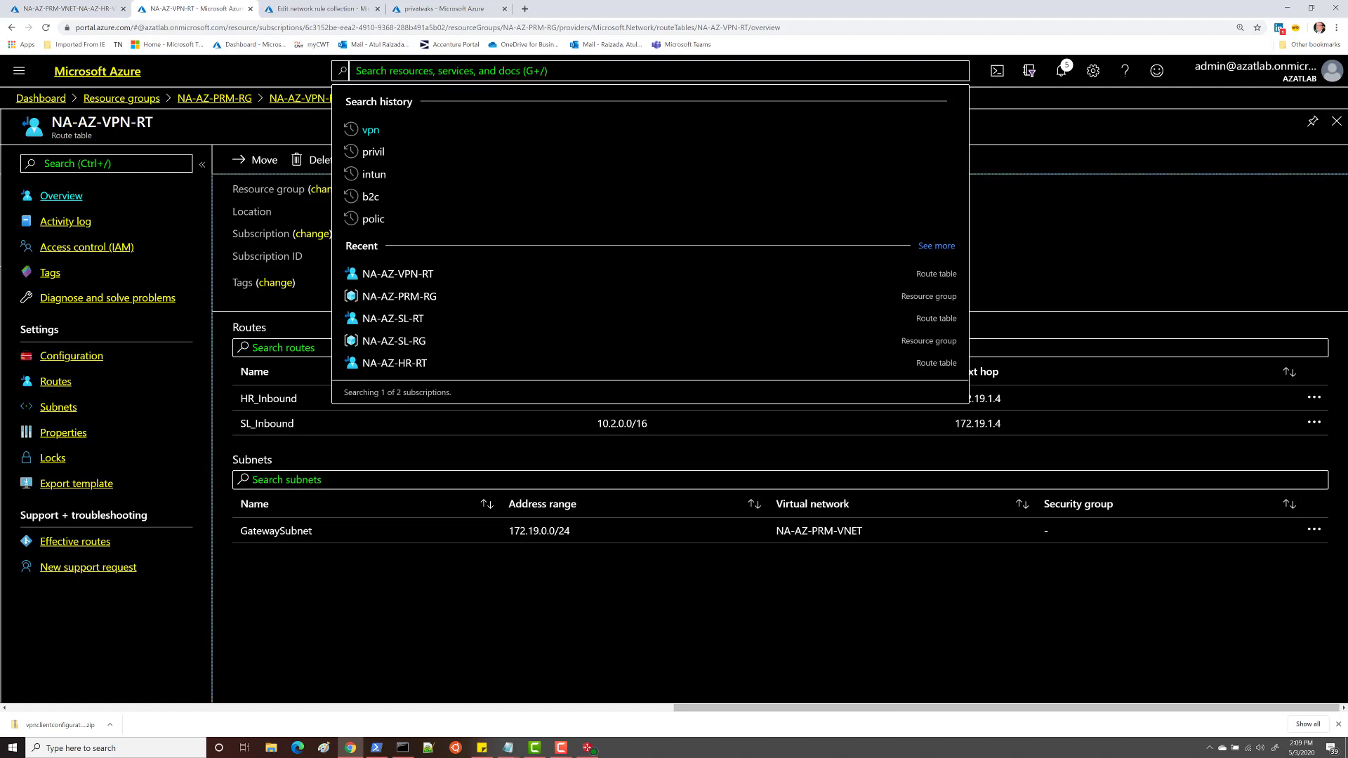
pyautogui.click(587, 749)
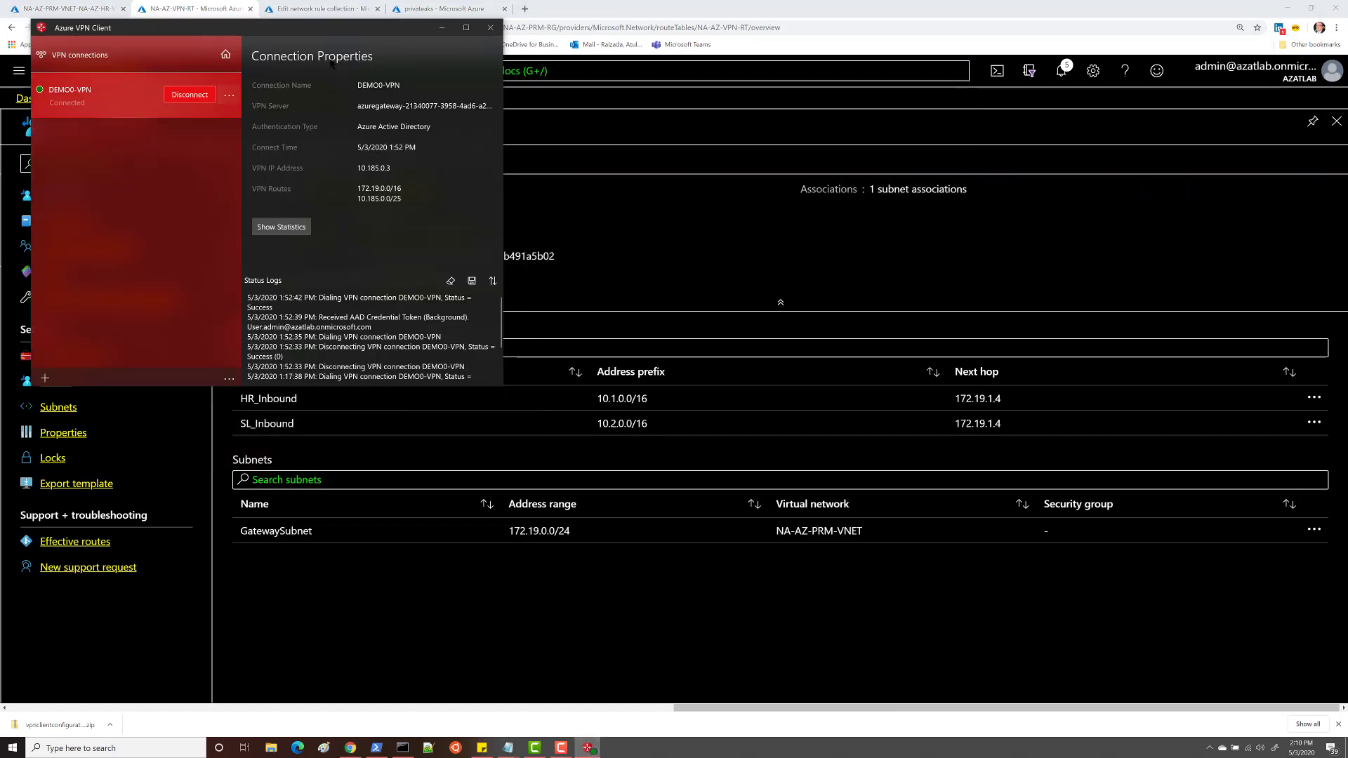
pyautogui.click(441, 27)
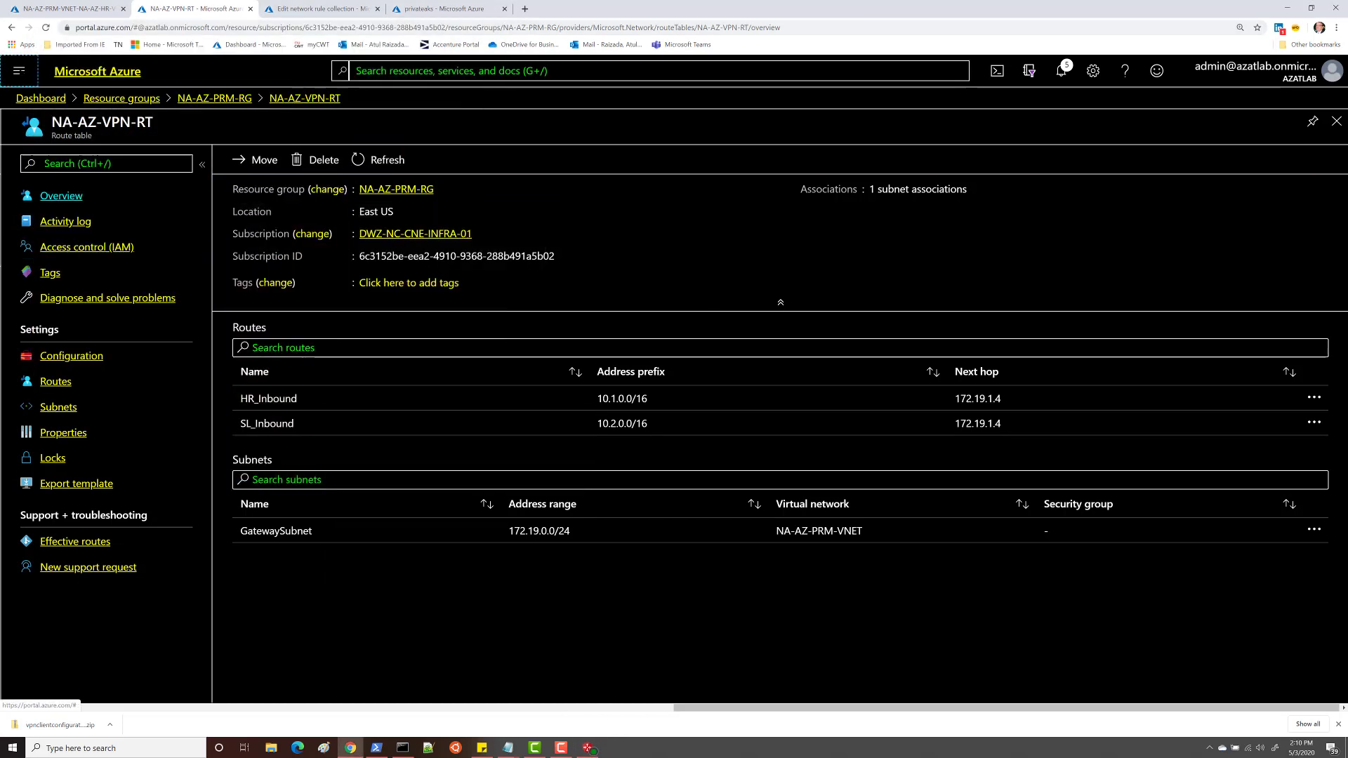
# Step: Review NA-AZ-VM01's networking and choose RDP to its private IP 10.2.0.4 on port 3389
pyautogui.click(19, 70)
pyautogui.click(70, 355)
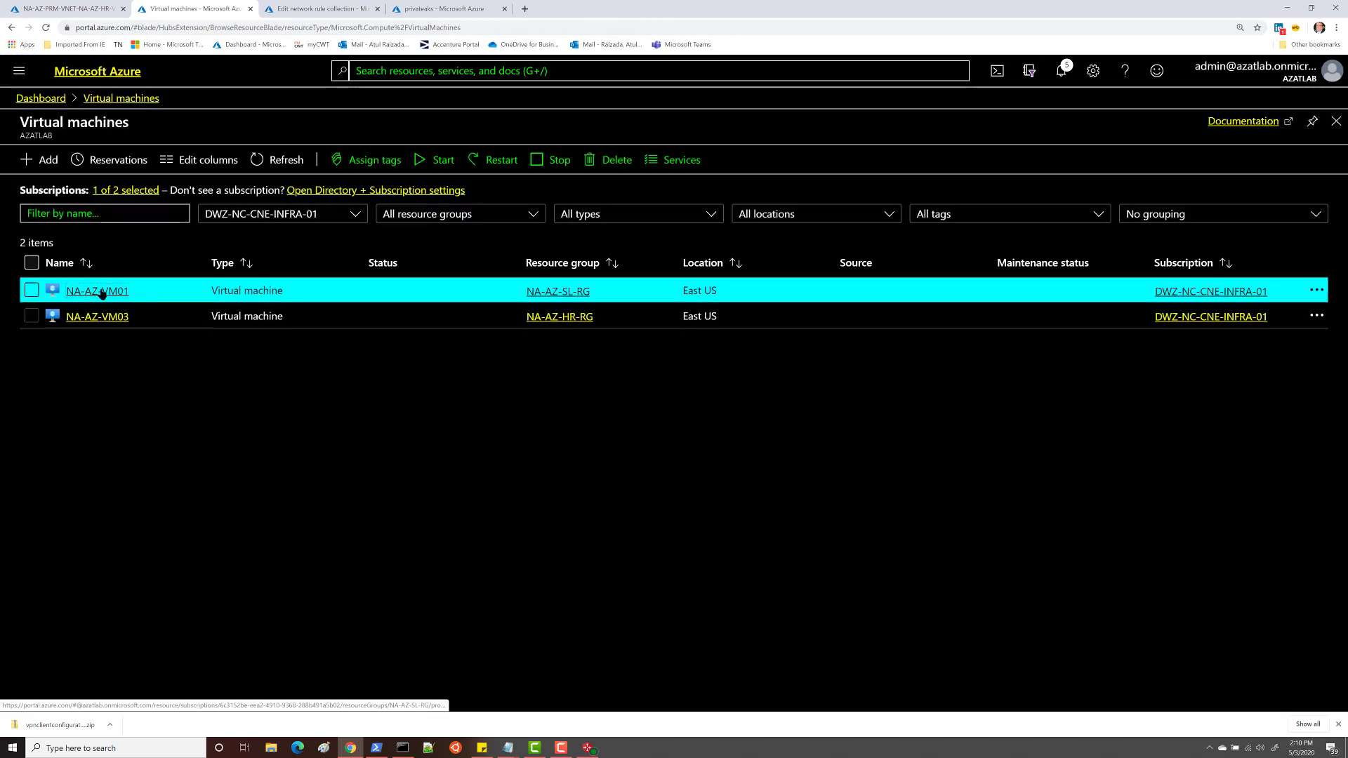
pyautogui.click(99, 292)
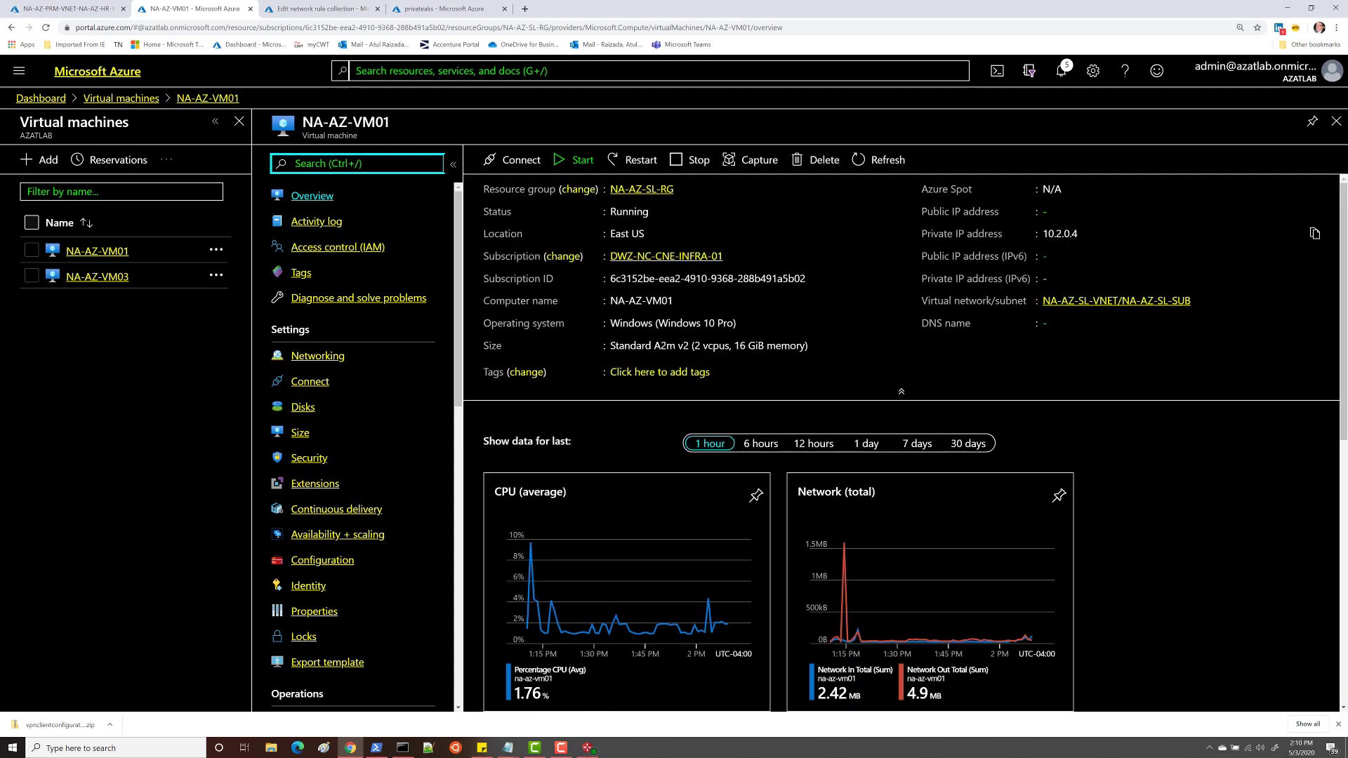
pyautogui.click(319, 356)
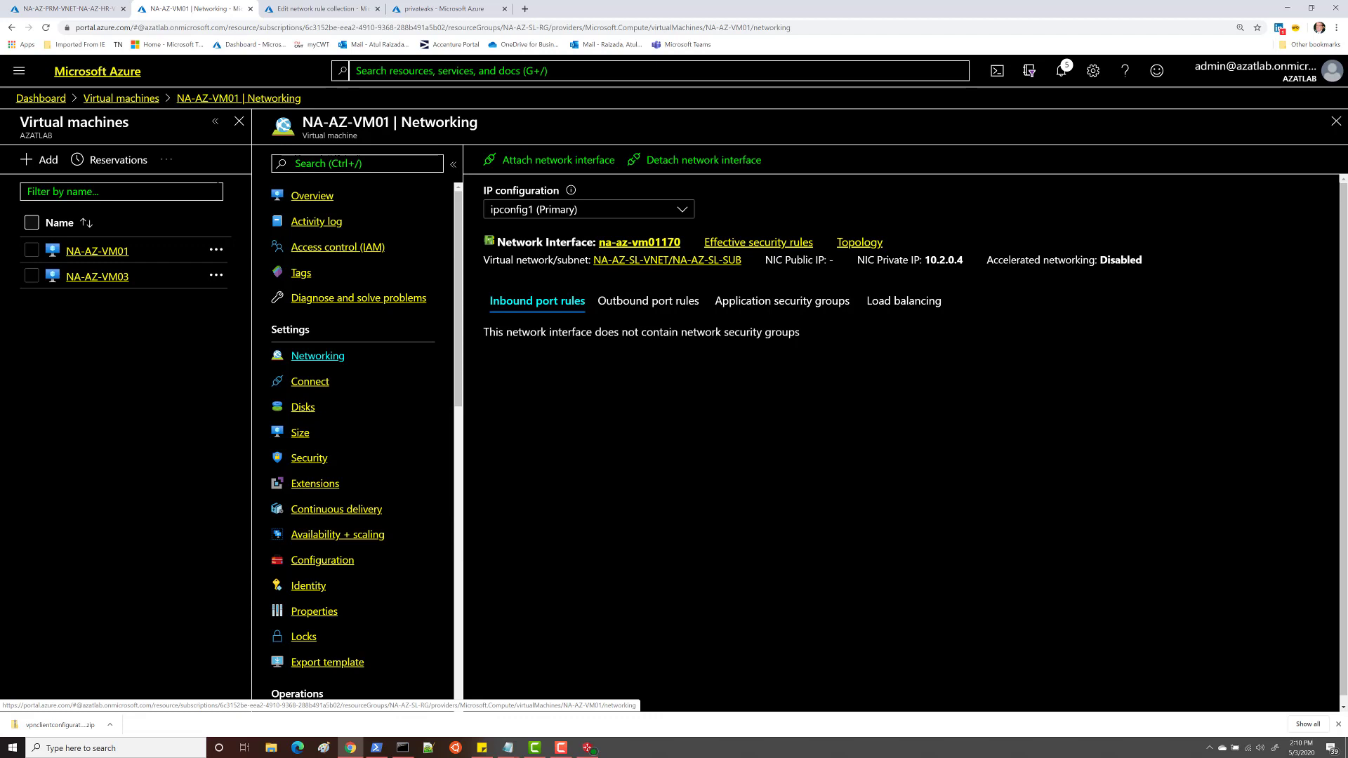
pyautogui.click(324, 198)
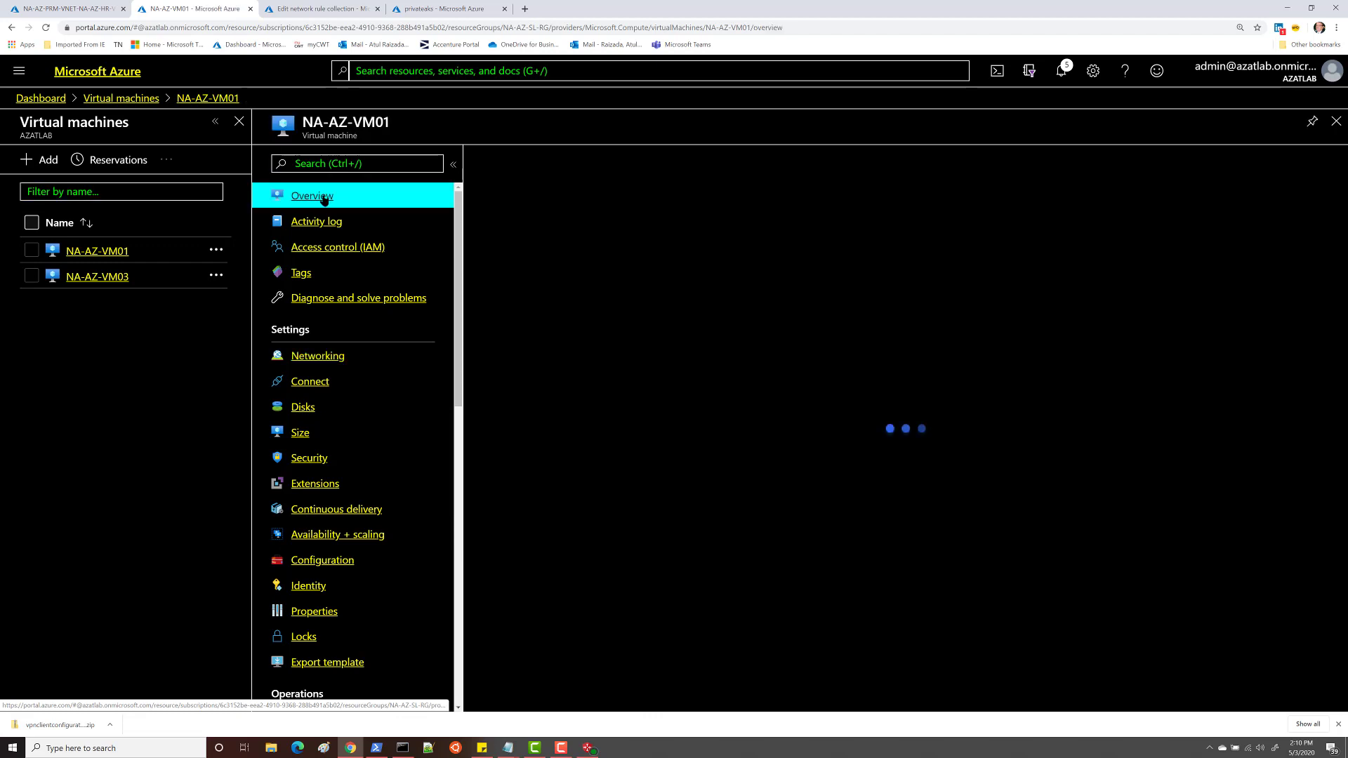
pyautogui.click(514, 161)
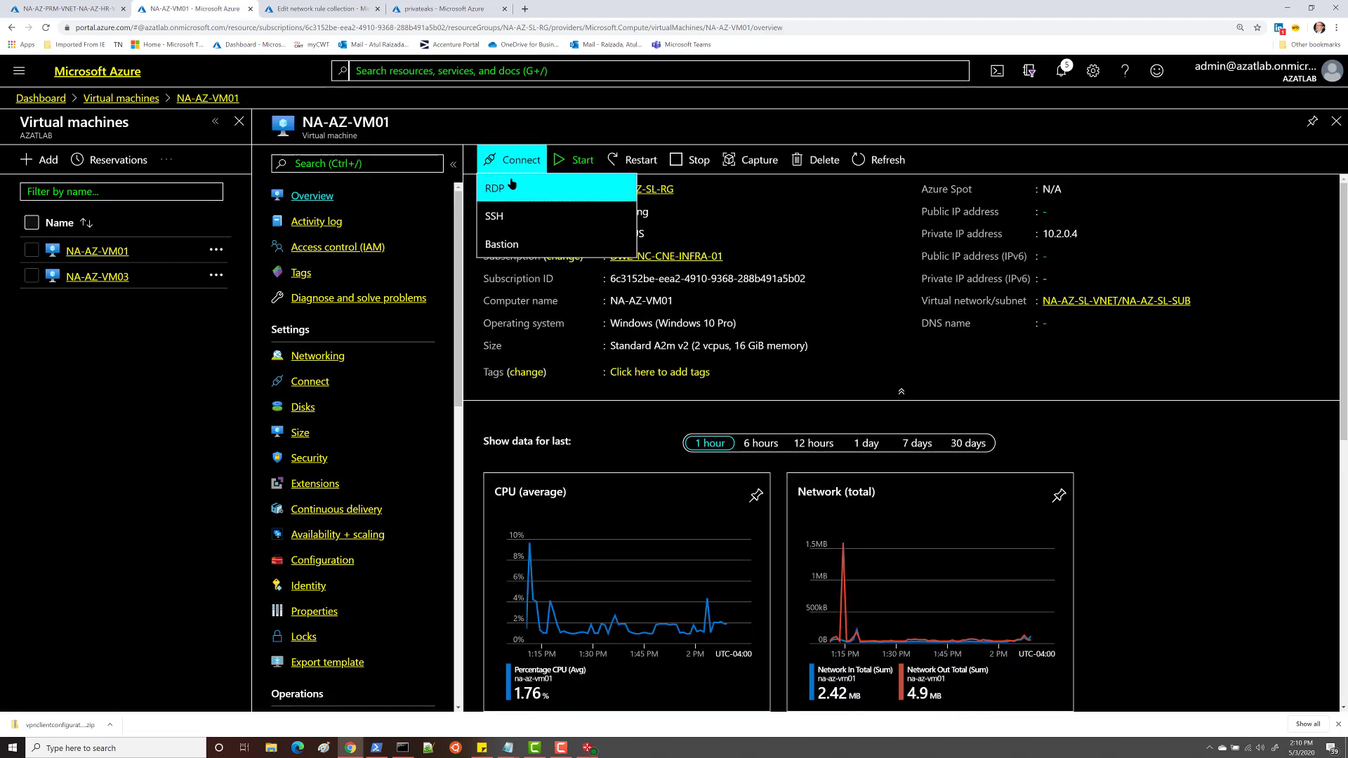
pyautogui.click(510, 191)
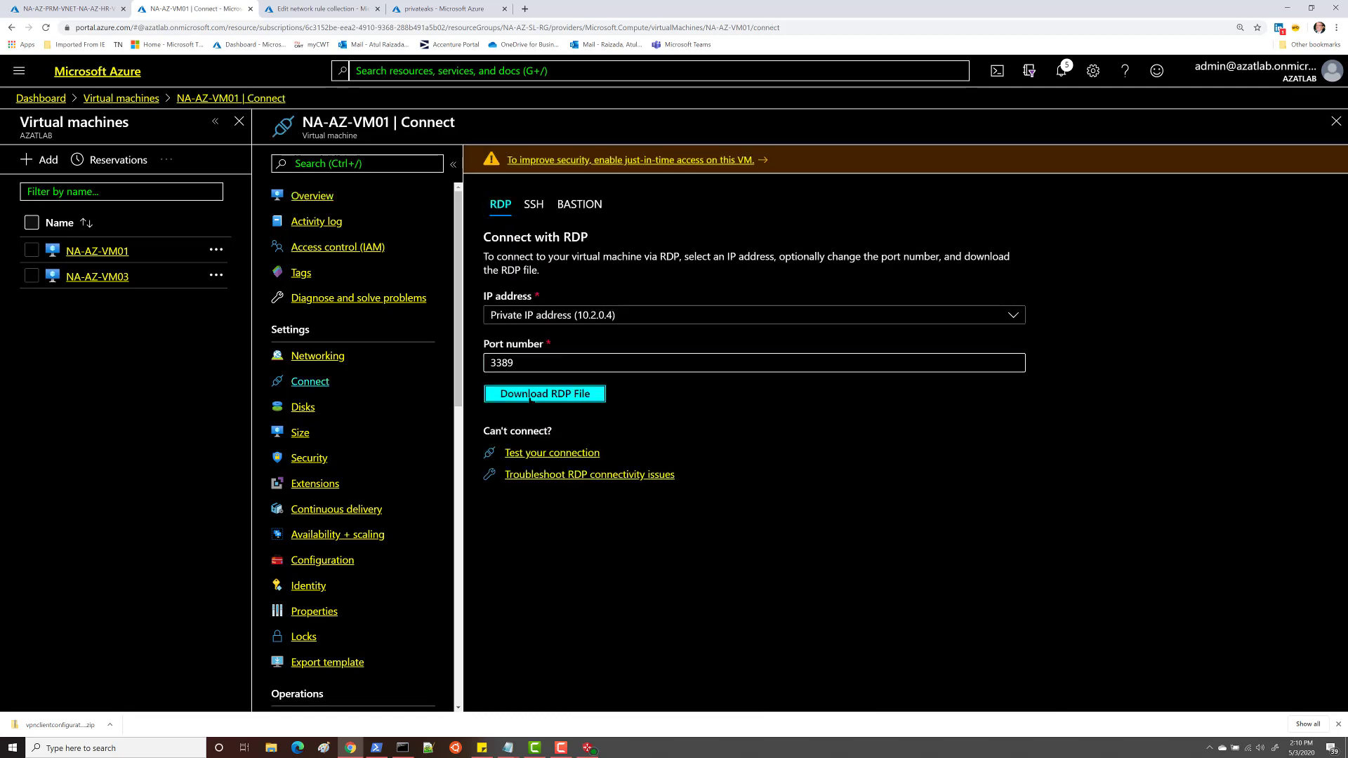
# Step: Launch NA-AZ-VM01's RDP file, sign in with the VM admin password, and minimize the session
pyautogui.click(530, 394)
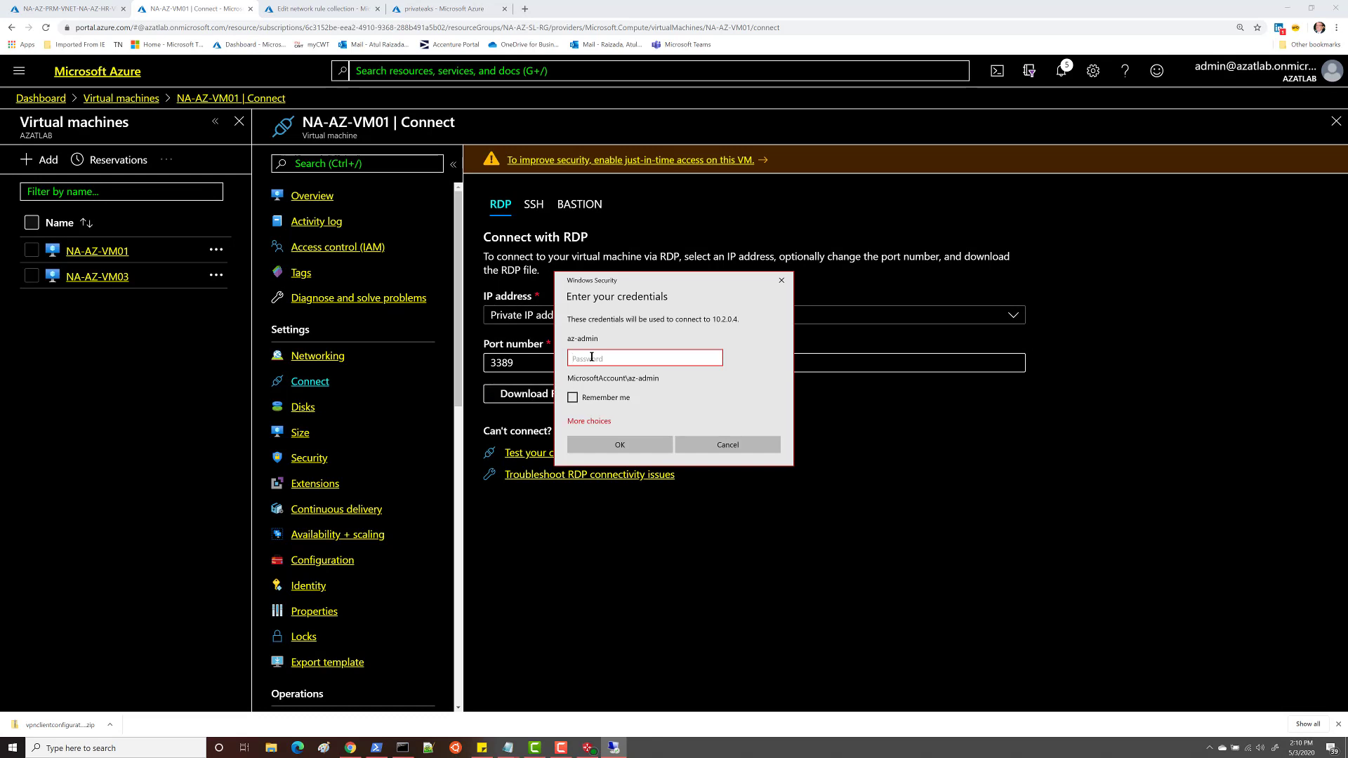
pyautogui.write('***')
pyautogui.press('BackSpace')
pyautogui.press('BackSpace')
pyautogui.press('BackSpace')
pyautogui.write('*************')
pyautogui.press('Return')
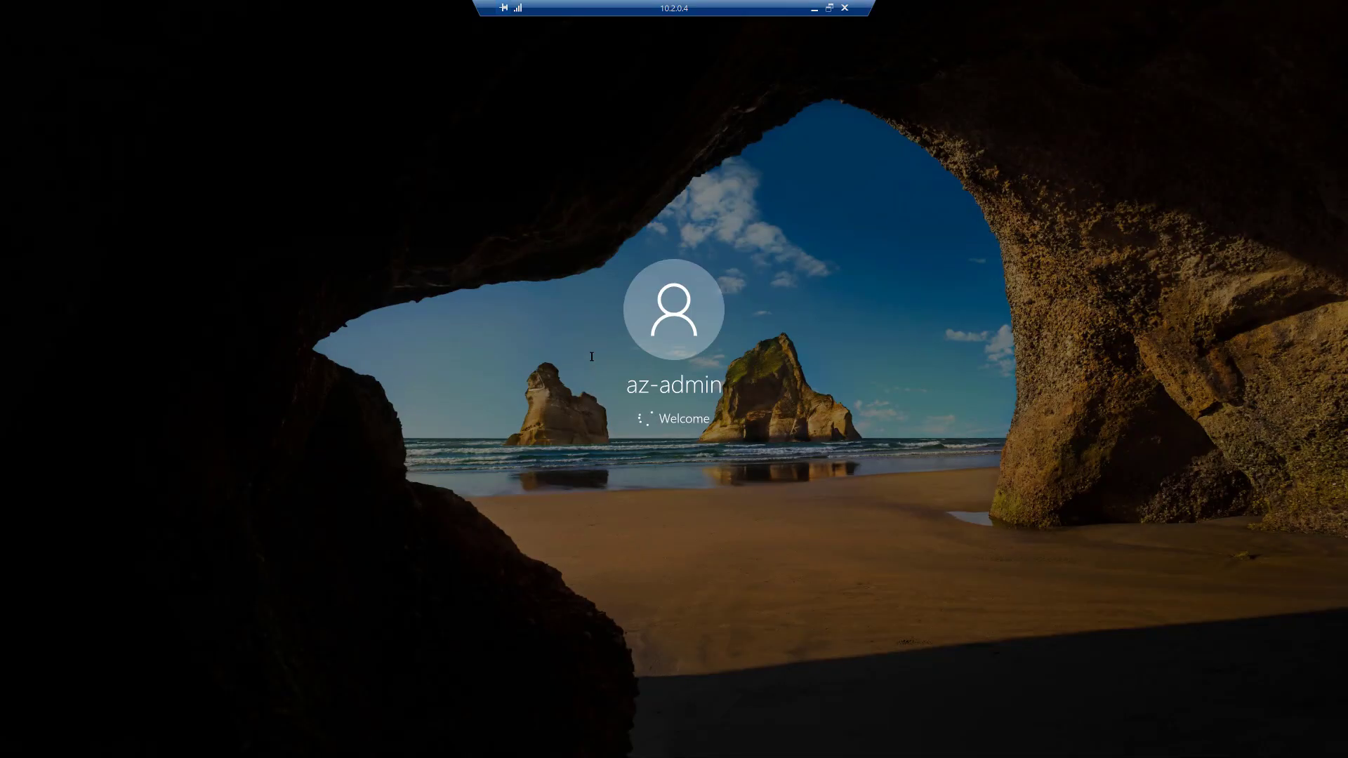
pyautogui.click(814, 9)
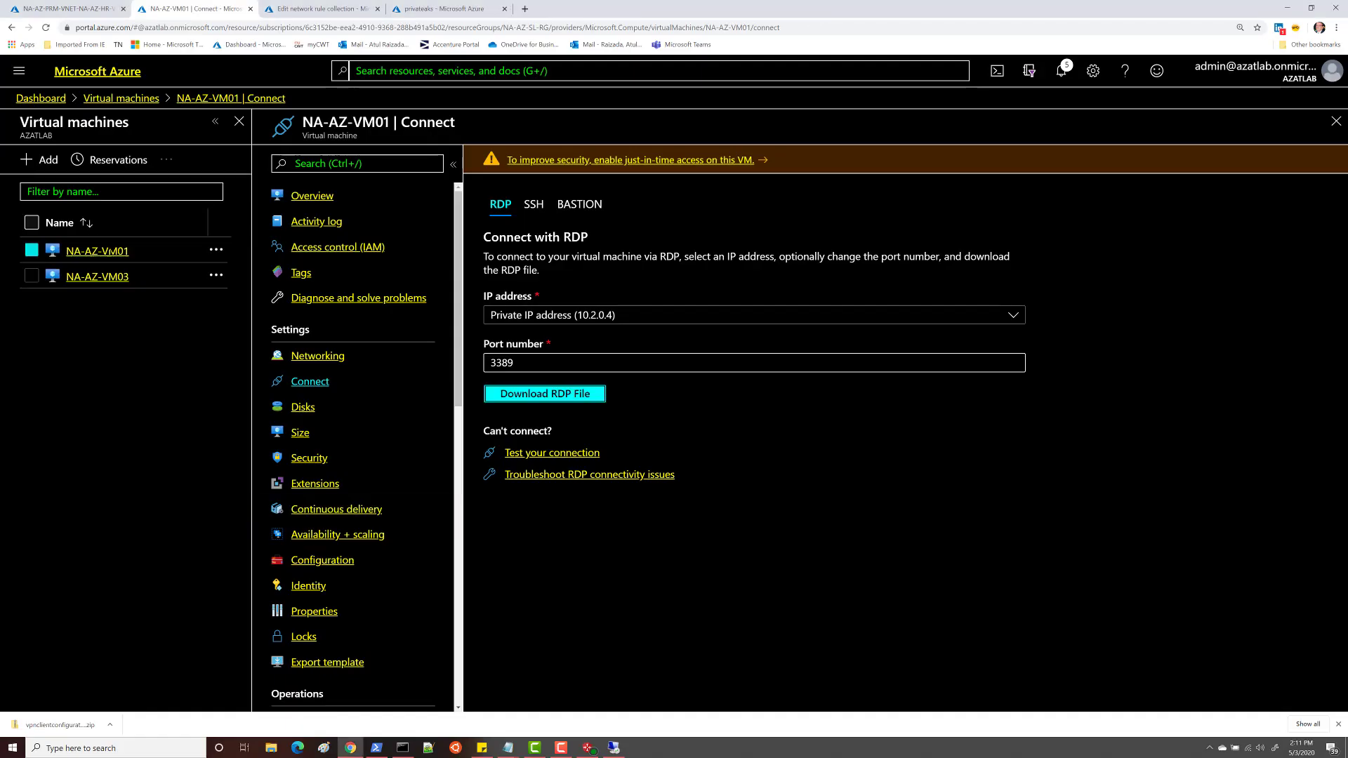
# Step: Choose RDP for NA-AZ-VM03, targeting private IP 10.1.0.4 on port 3389
pyautogui.click(111, 280)
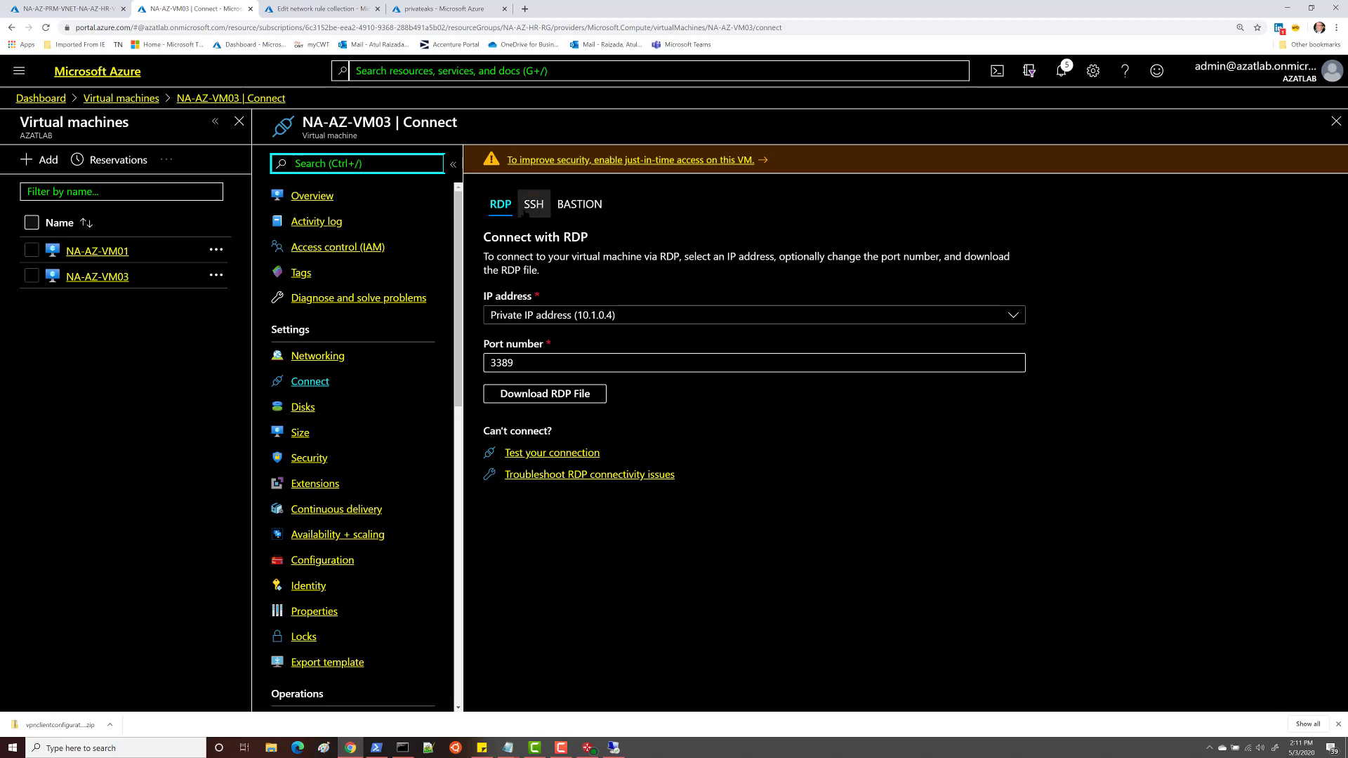
pyautogui.click(313, 196)
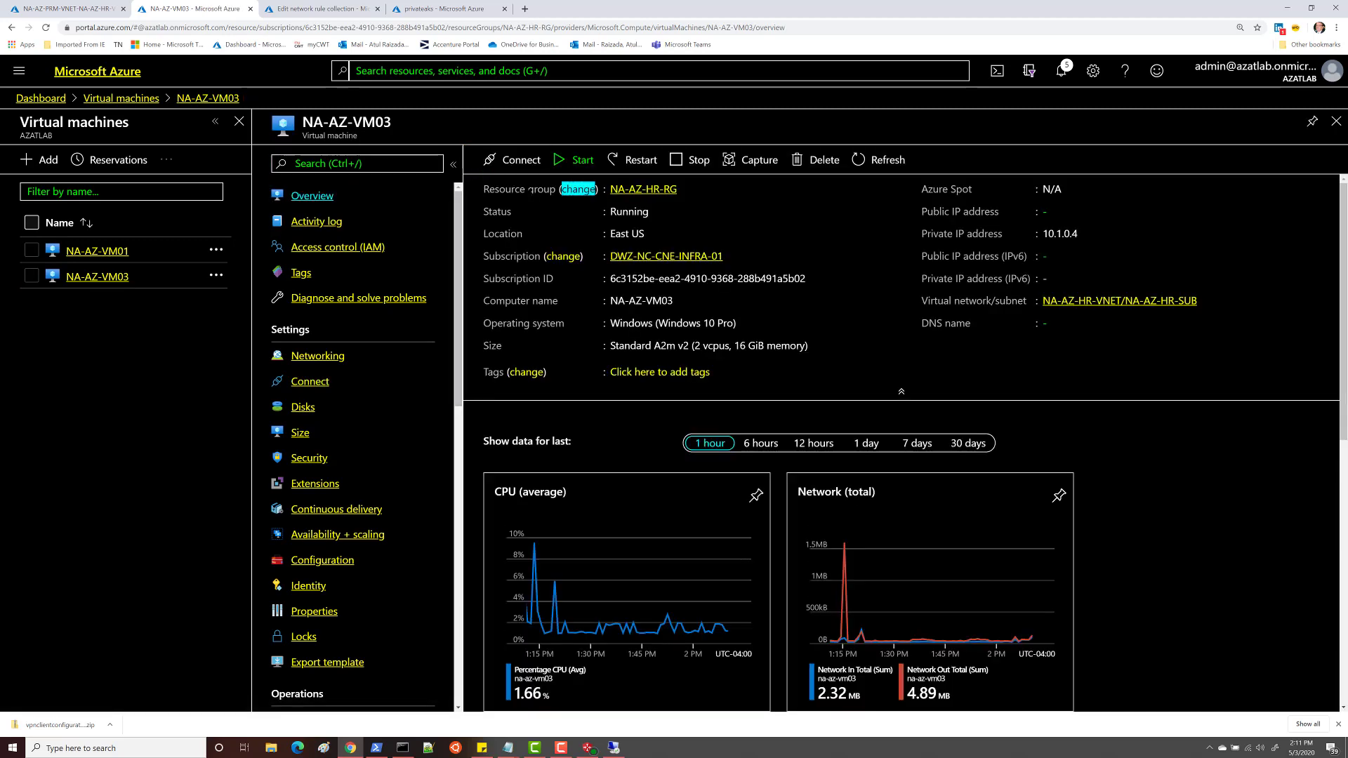
pyautogui.click(516, 160)
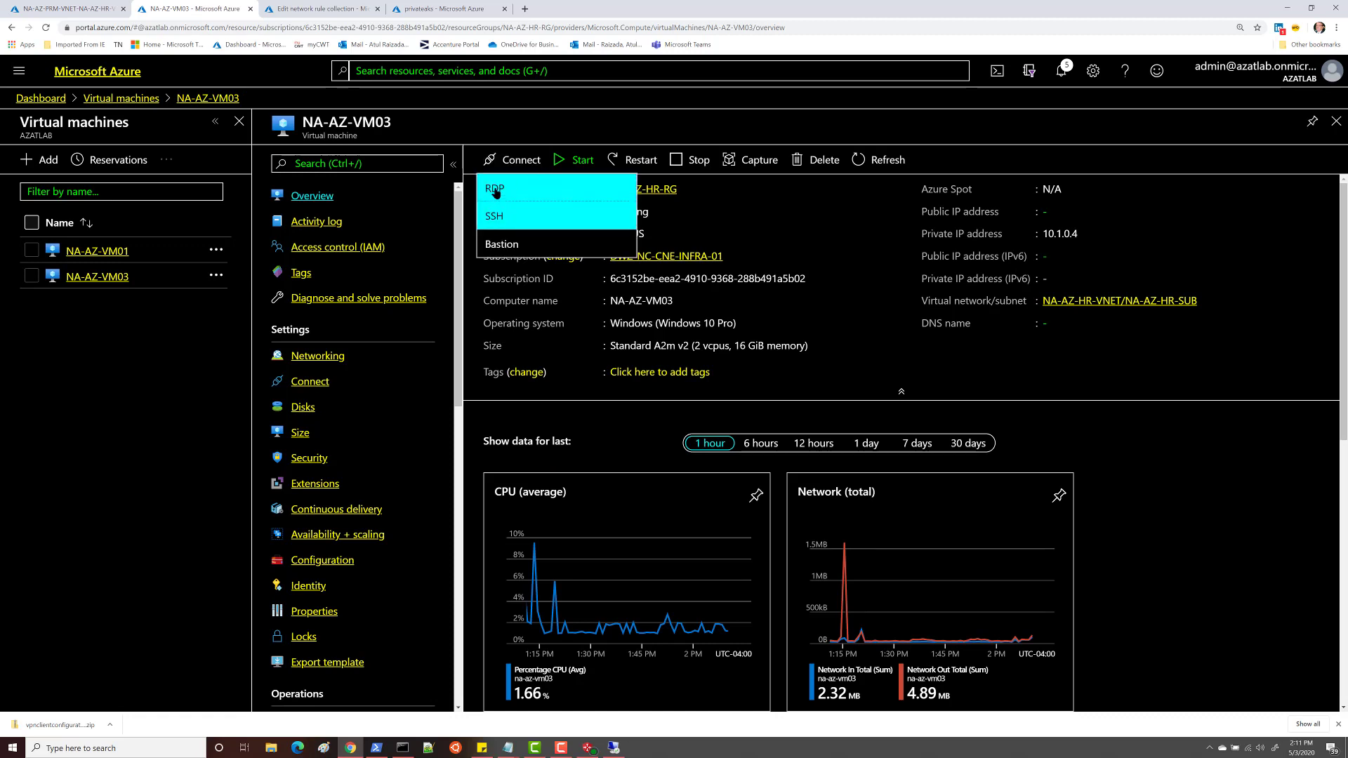
pyautogui.click(495, 189)
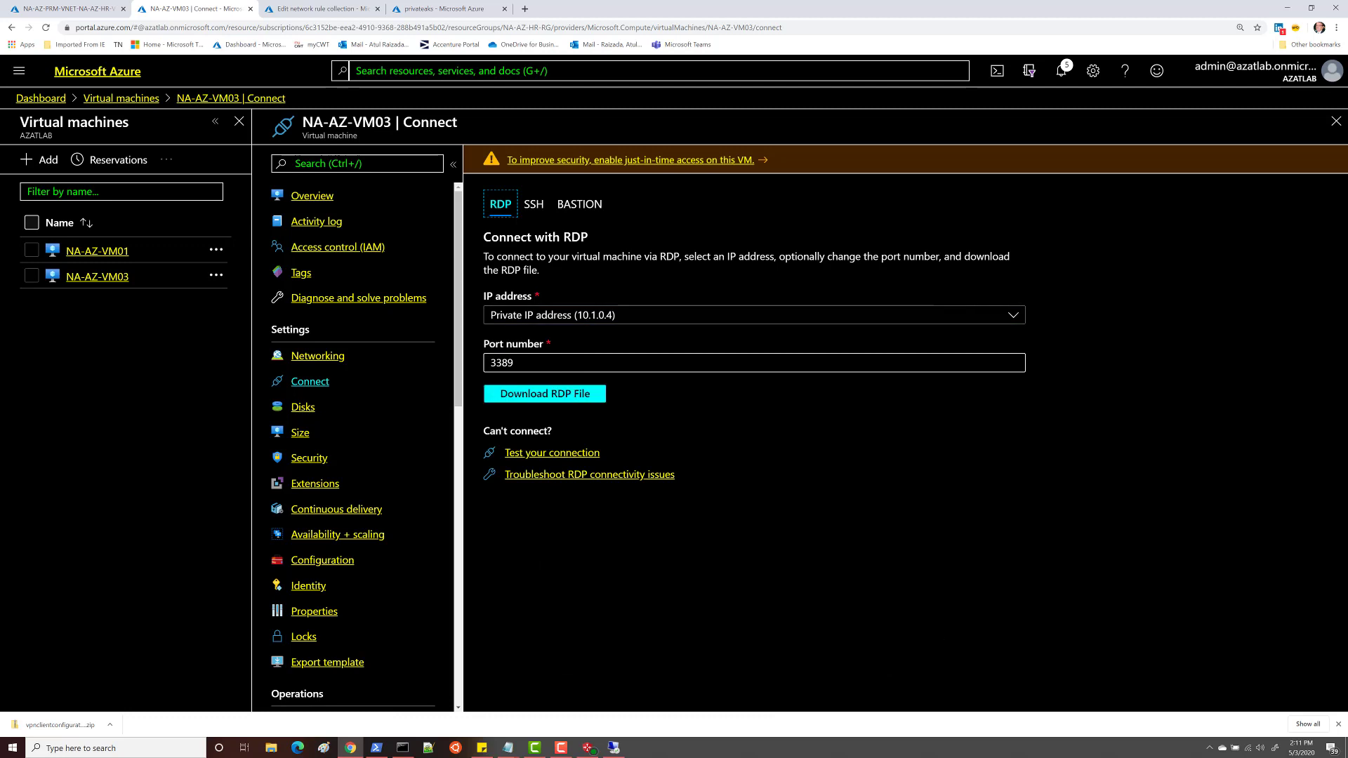
# Step: Connect to NA-AZ-VM03 at 10.1.0.4 with the admin password, then sign out from its desktop
pyautogui.click(545, 394)
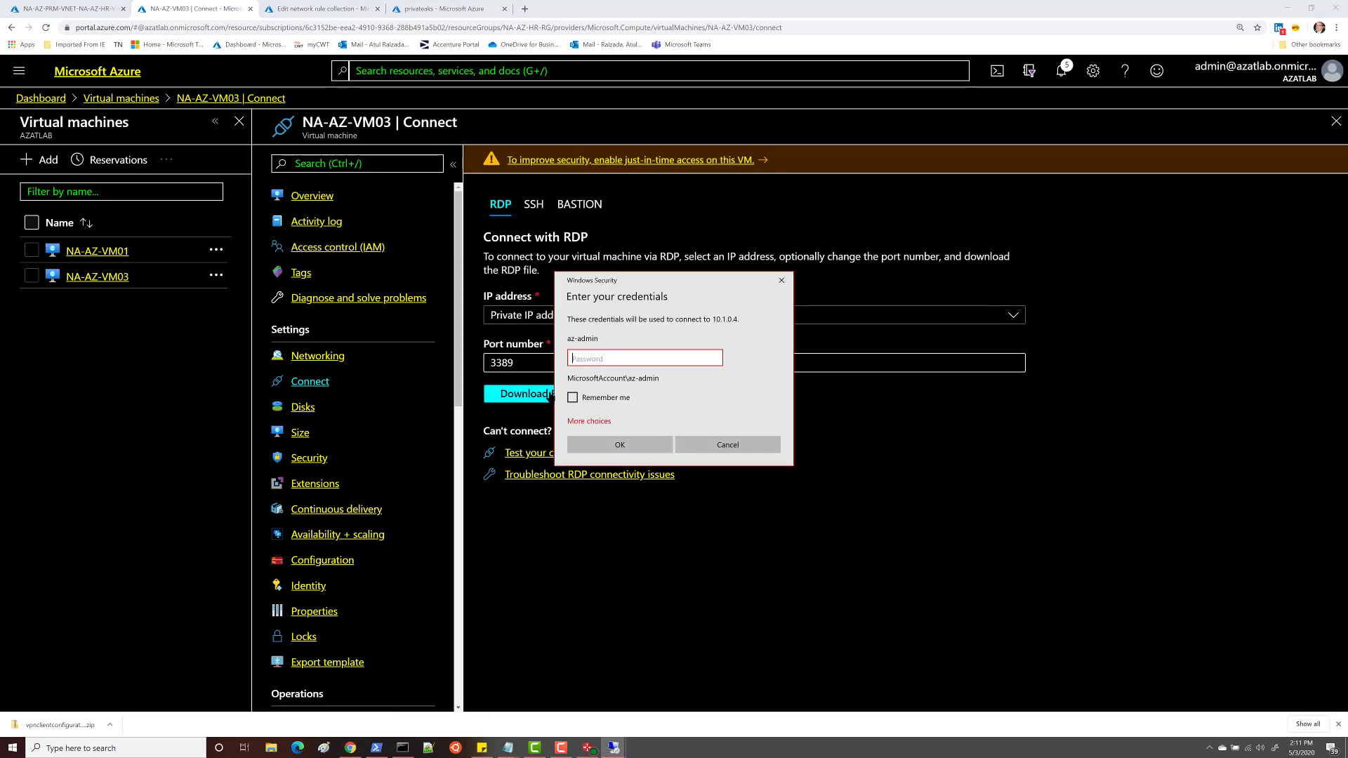
pyautogui.write('•••••••••••••')
pyautogui.click(618, 444)
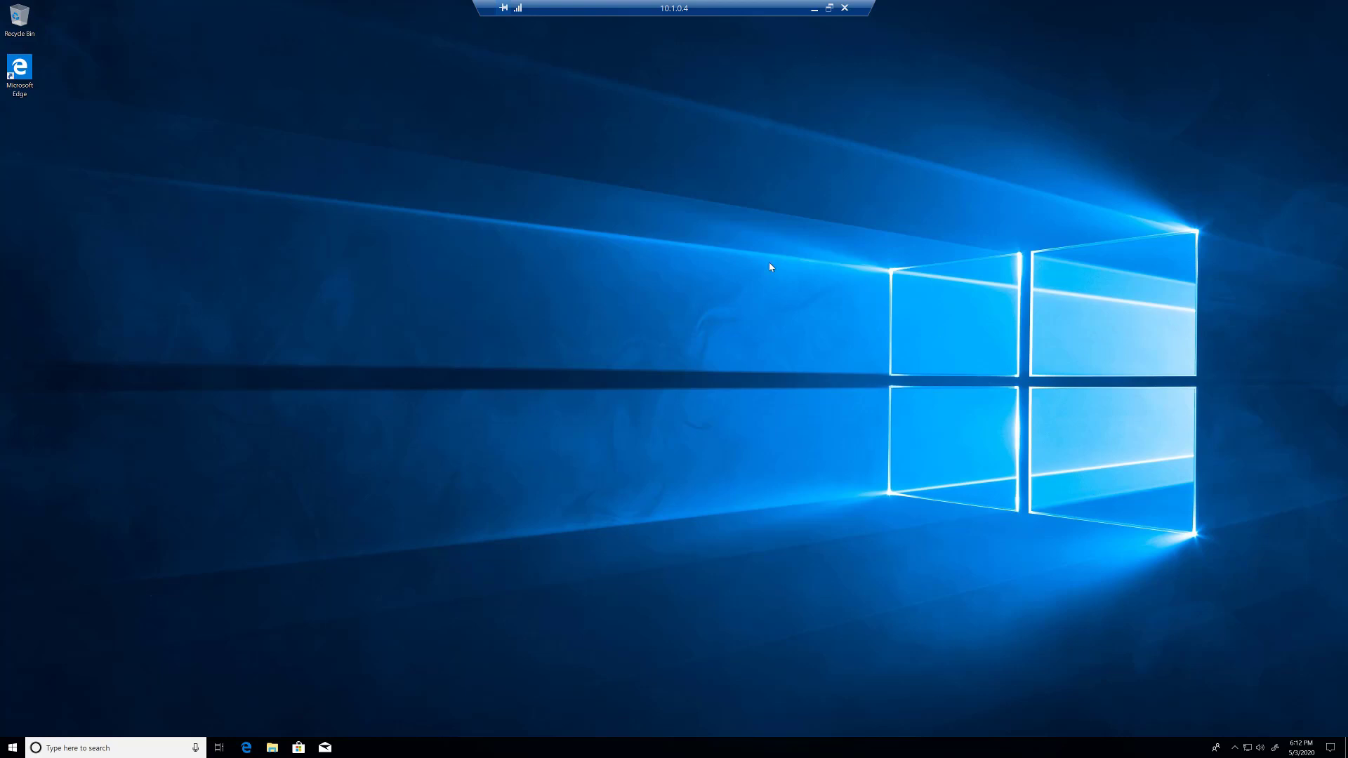
pyautogui.hotkey('ctrl', 'alt', 'End')
pyautogui.click(658, 331)
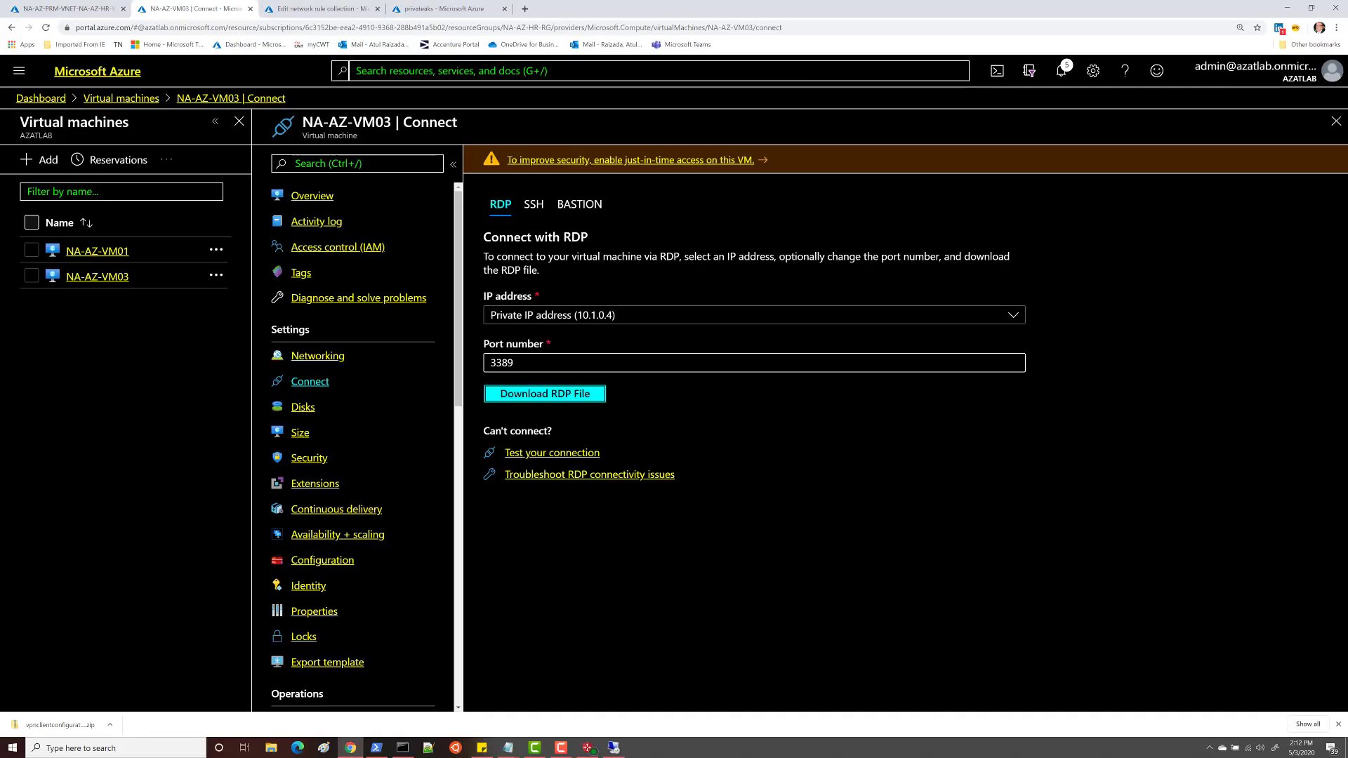
# Step: Restore the 10.2.0.4 NA-AZ-VM01 session, sign out via Ctrl+Alt+End, and minimize the RDP window
pyautogui.click(613, 748)
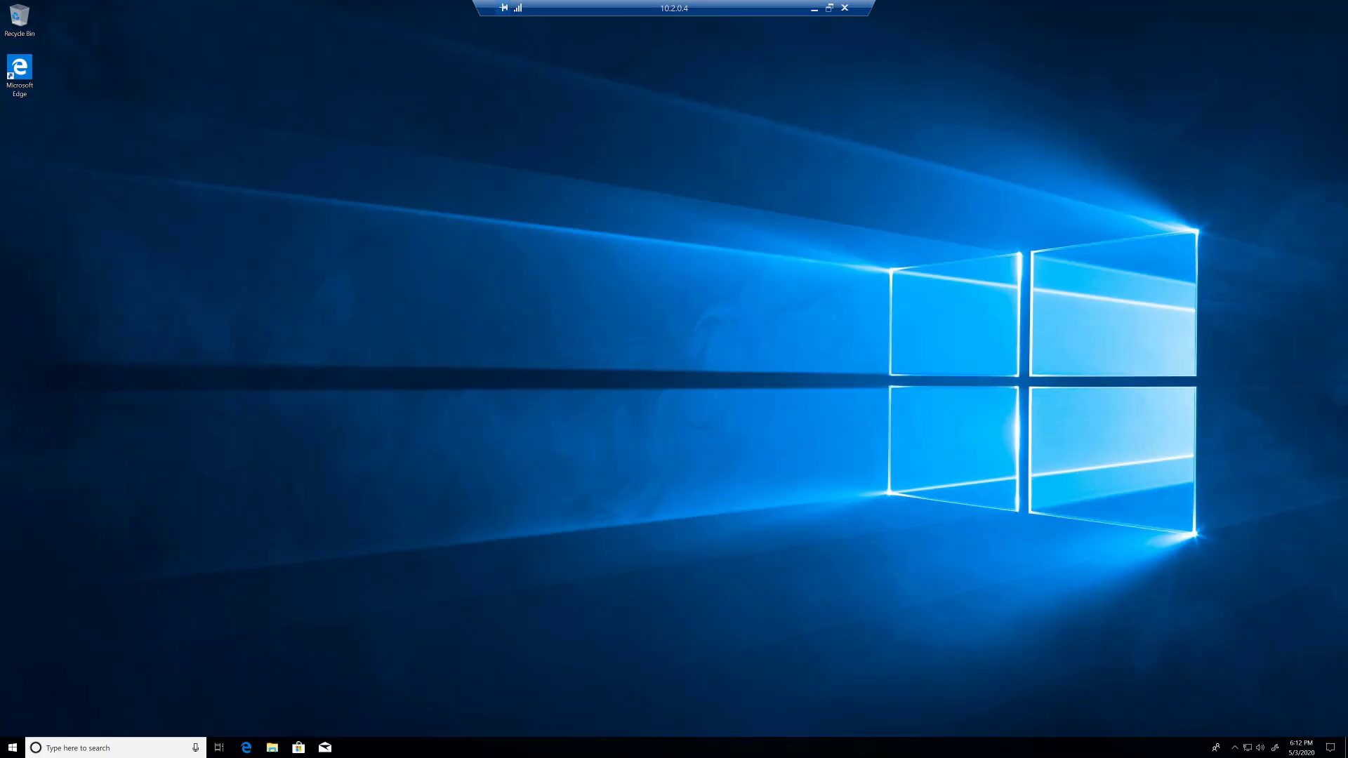
pyautogui.hotkey('ctrl', 'alt', 'End')
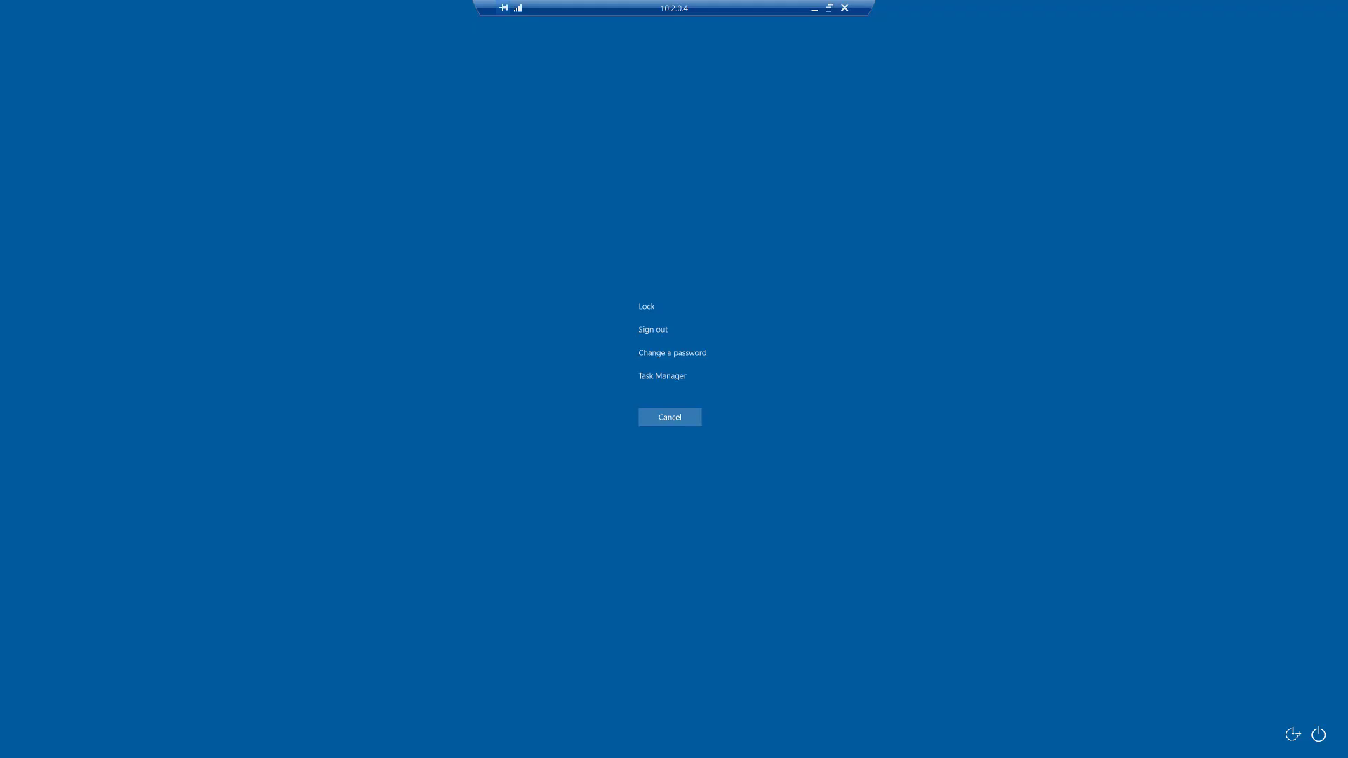
pyautogui.click(664, 336)
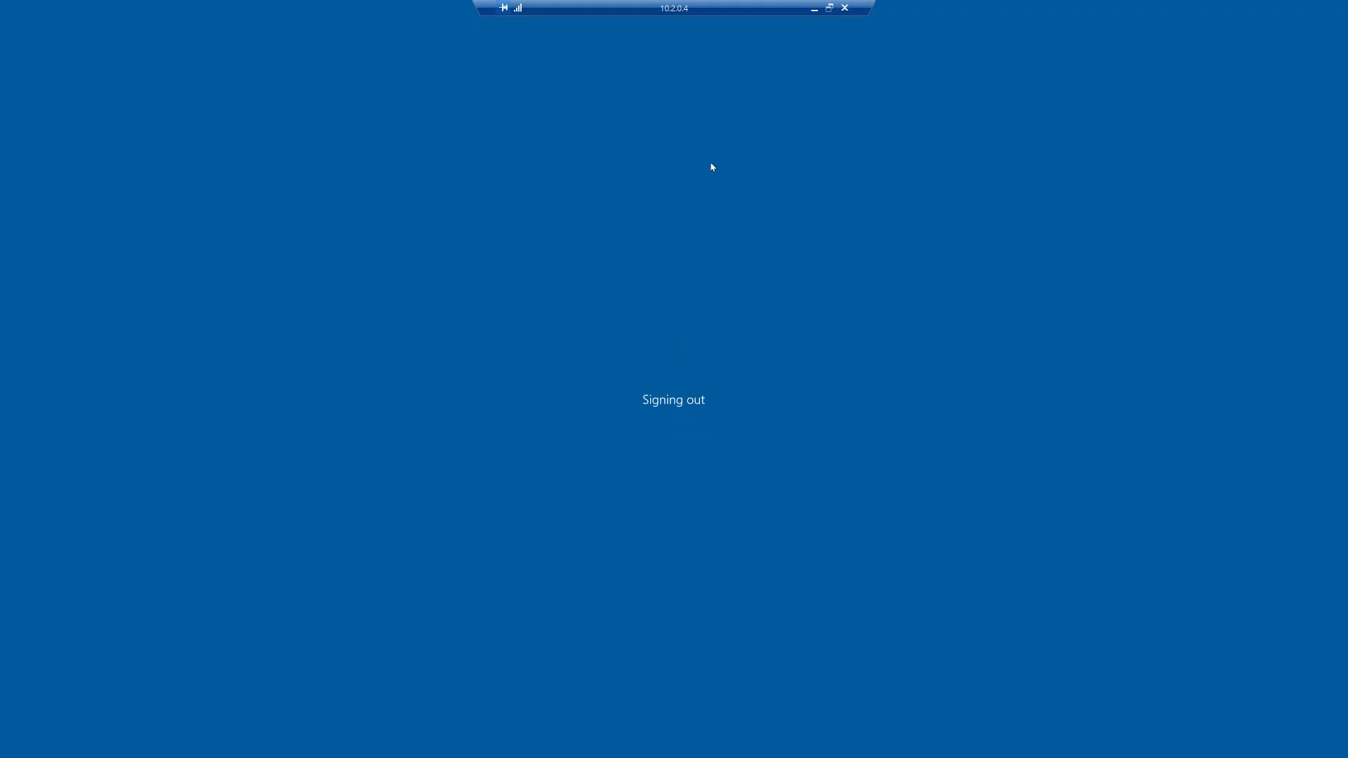
pyautogui.click(814, 9)
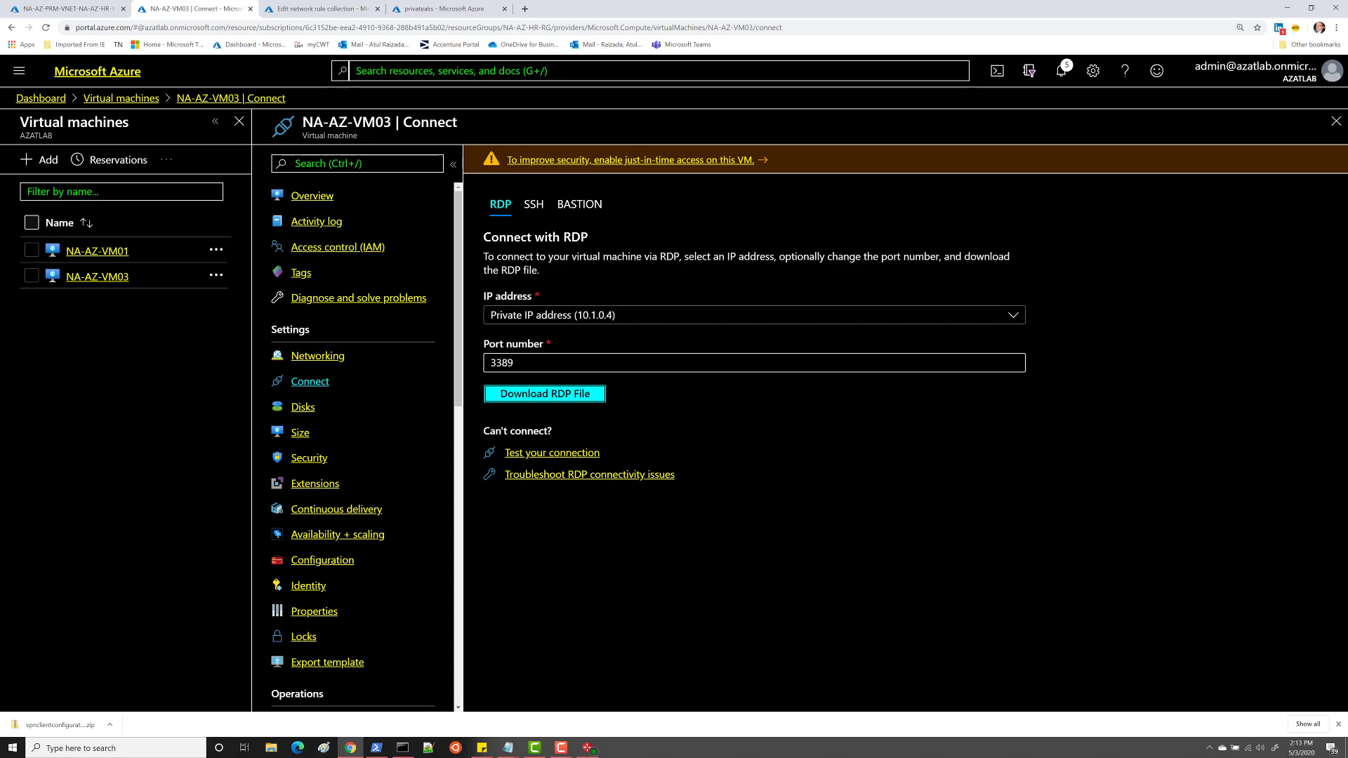
pyautogui.click(759, 436)
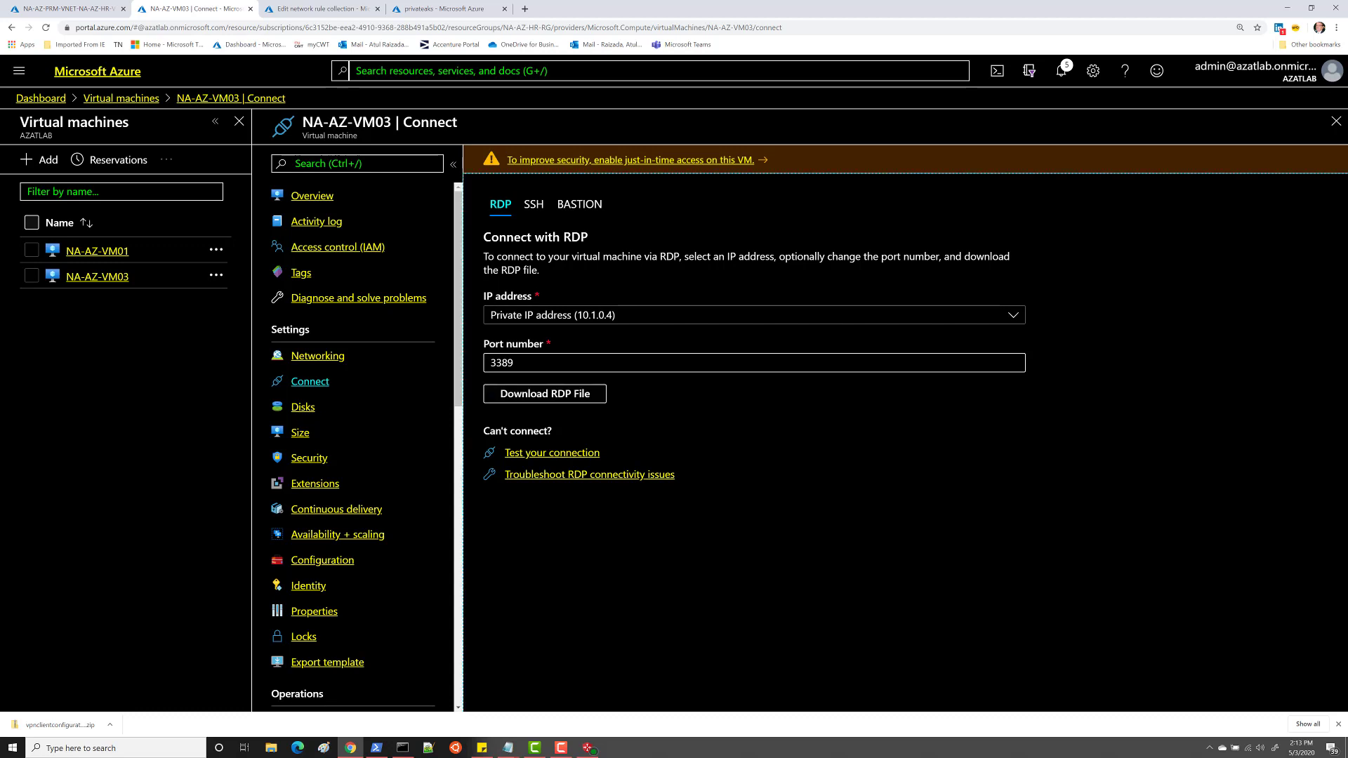